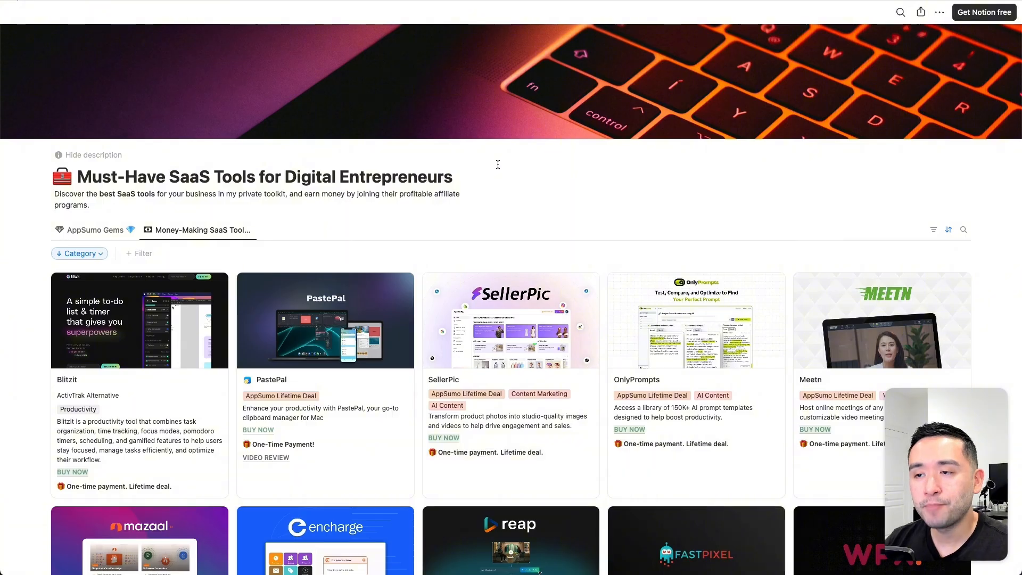
Step: Look through the gallery of tools on the Must-Have SaaS Tools for Digital Entrepreneurs page
scroll(497, 165, down, 2)
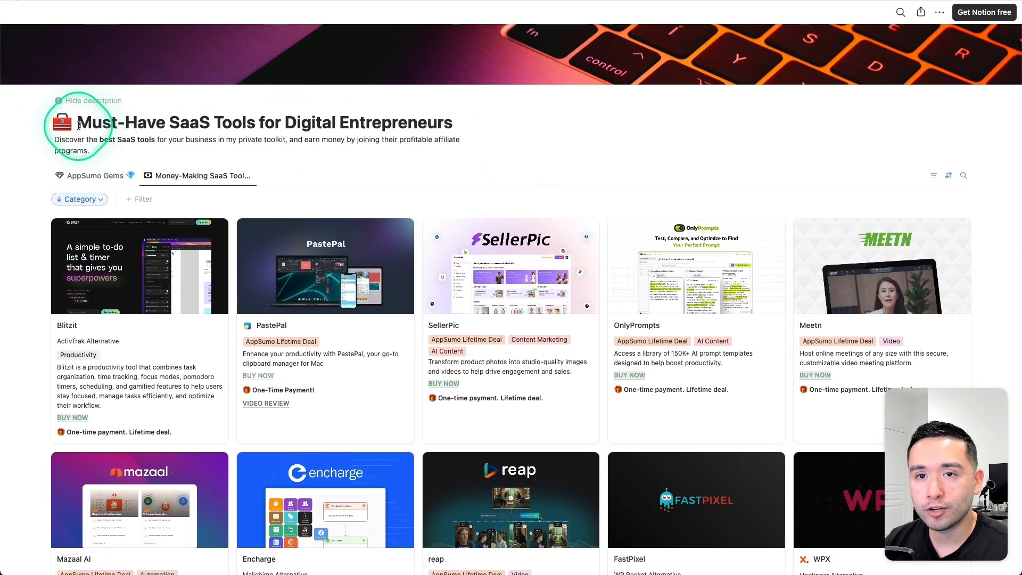
drag(78, 125, 491, 140)
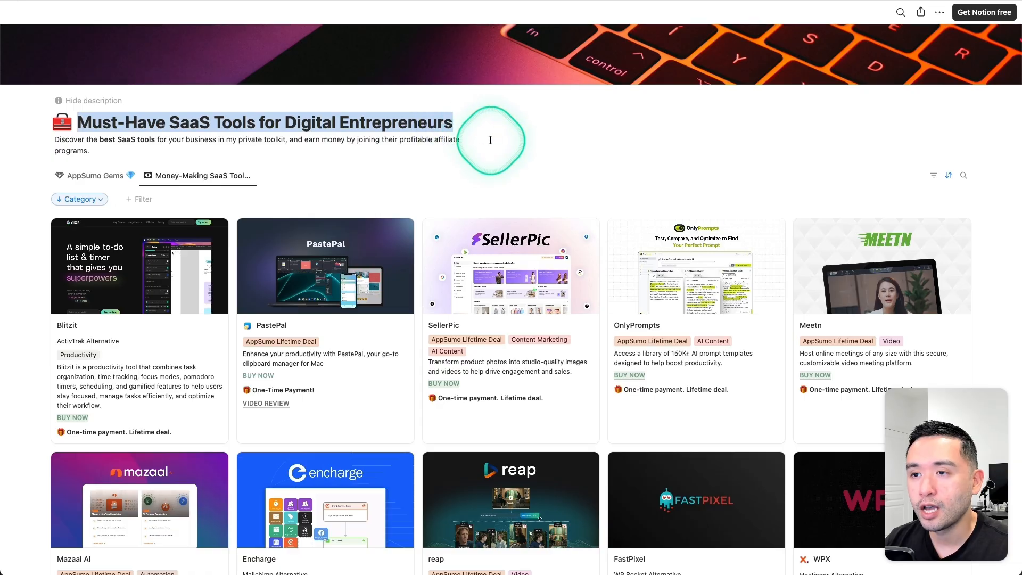
scroll(490, 140, down, 12)
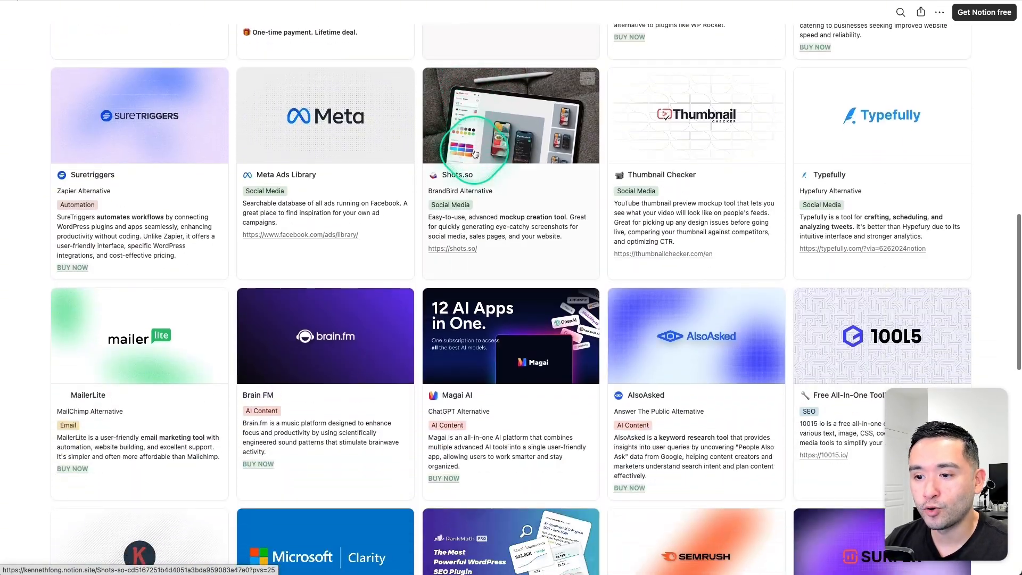
scroll(475, 153, down, 8)
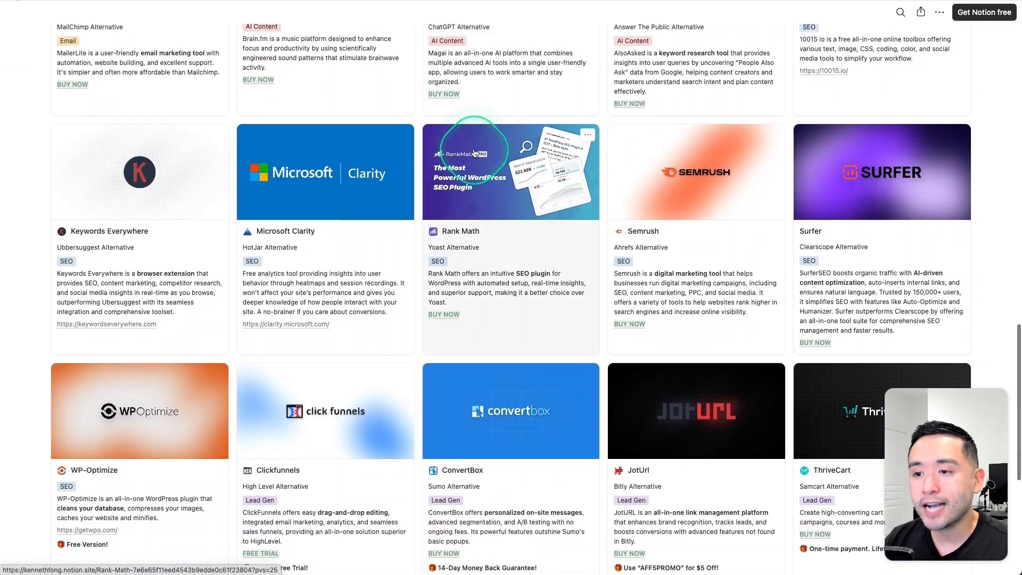
scroll(475, 154, down, 6)
scroll(476, 153, up, 13)
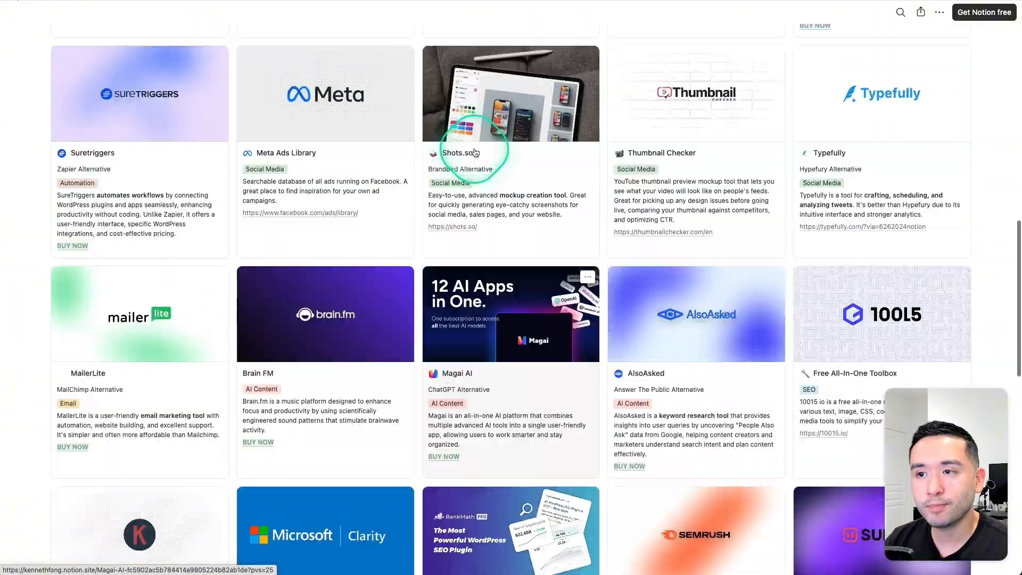
scroll(475, 153, up, 12)
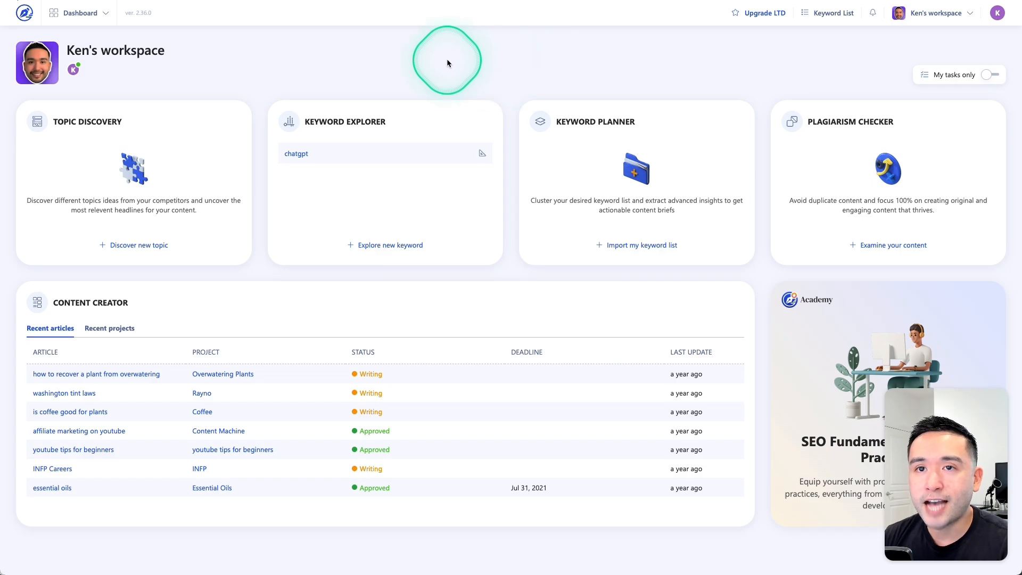
Step: Switch to WriterZen and open its Topic Discovery tool from the dashboard
click(106, 21)
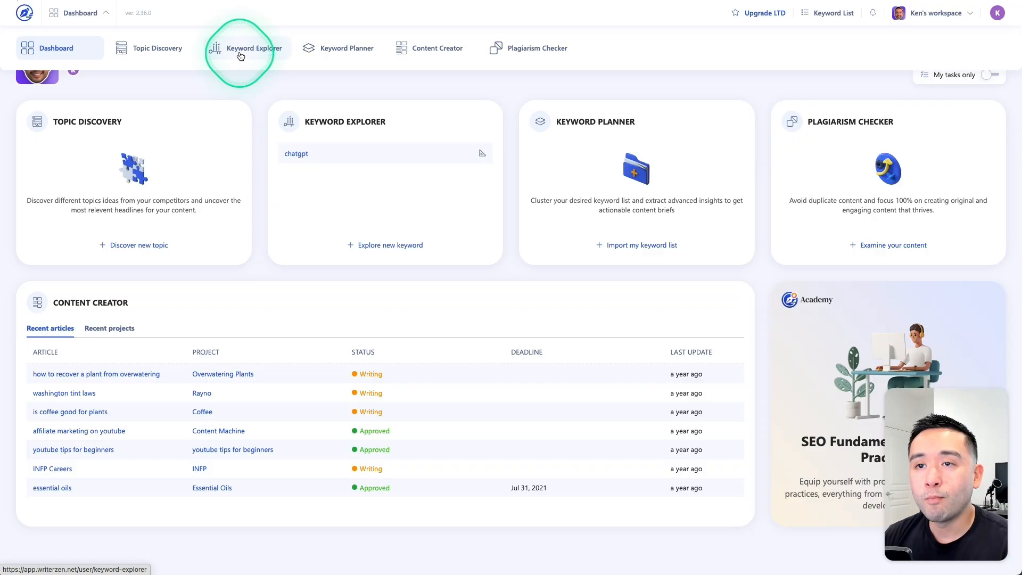
click(329, 53)
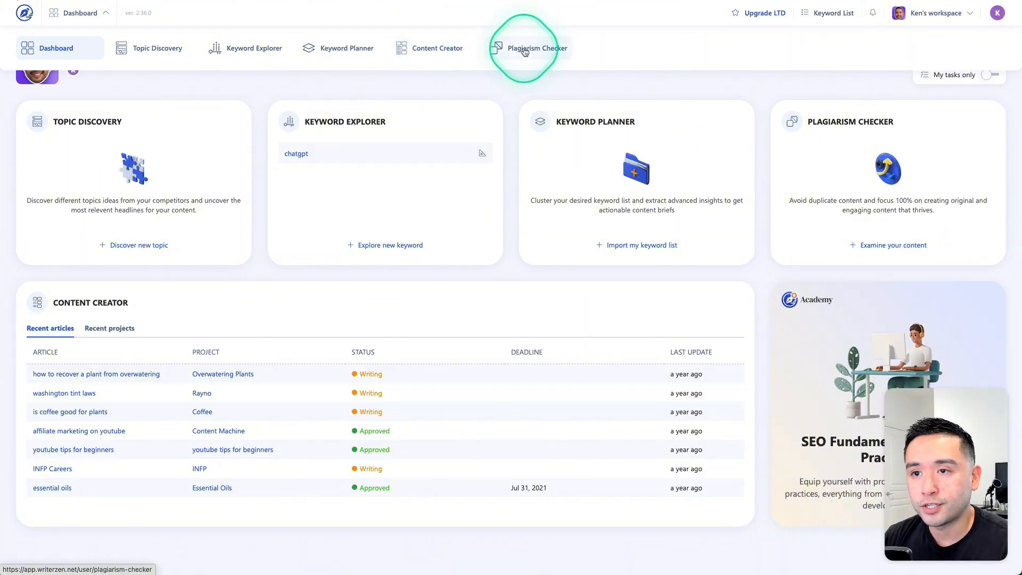
click(154, 50)
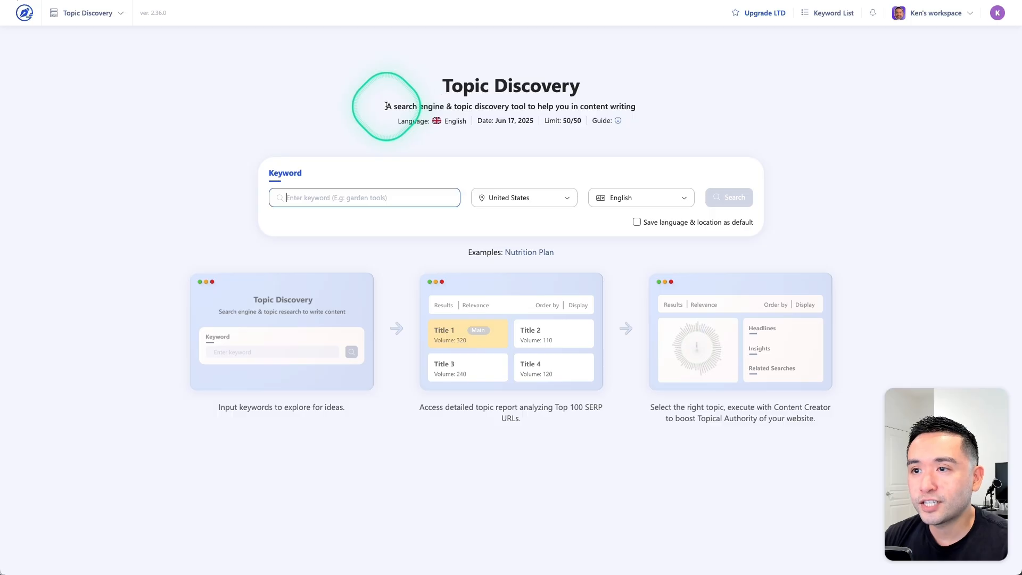
drag(392, 106, 641, 106)
click(644, 106)
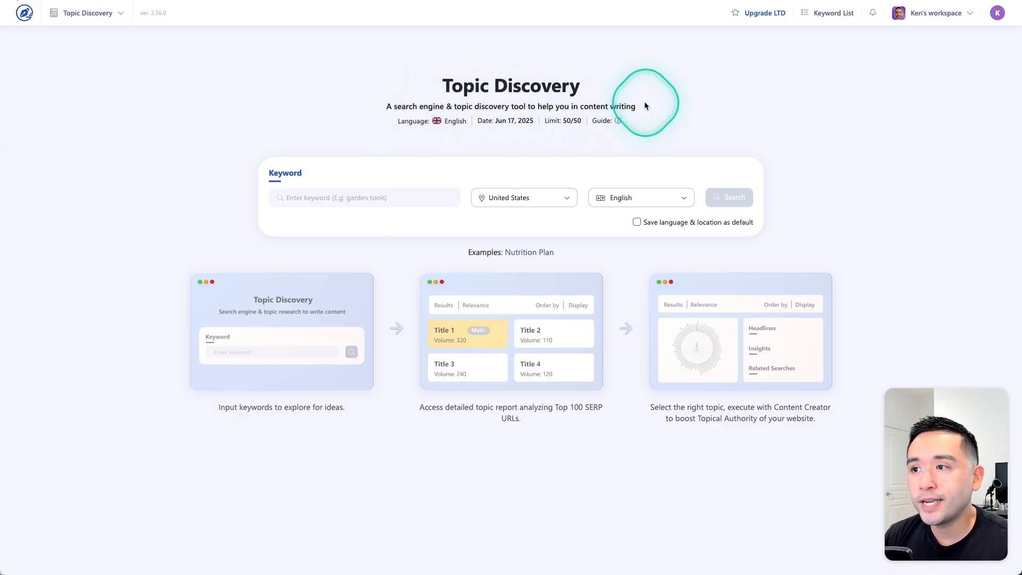
Step: Run a topic search for "lavender essential oils" with United States as location and English as language
click(364, 197)
text(lavender essential oils)
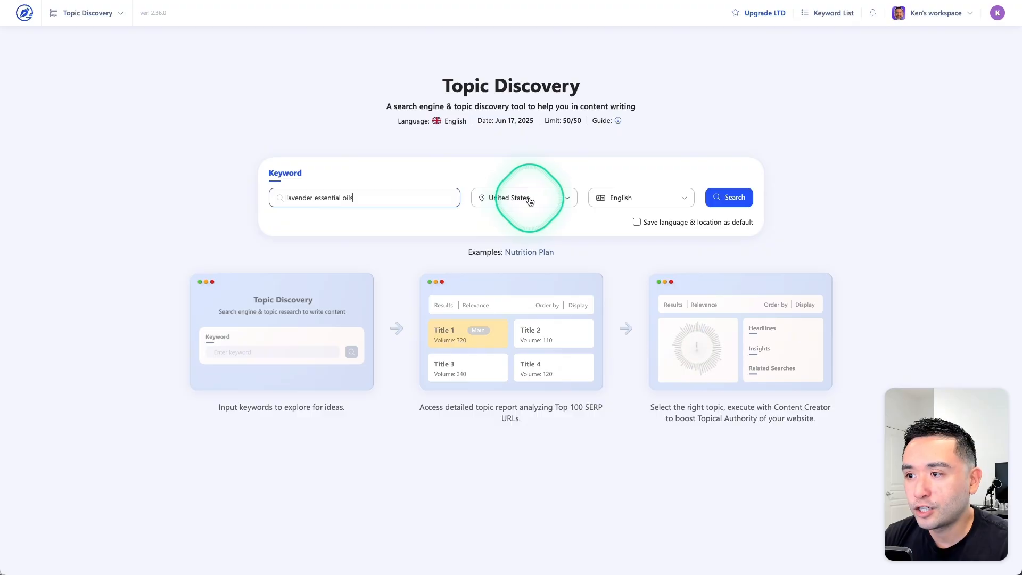
click(724, 199)
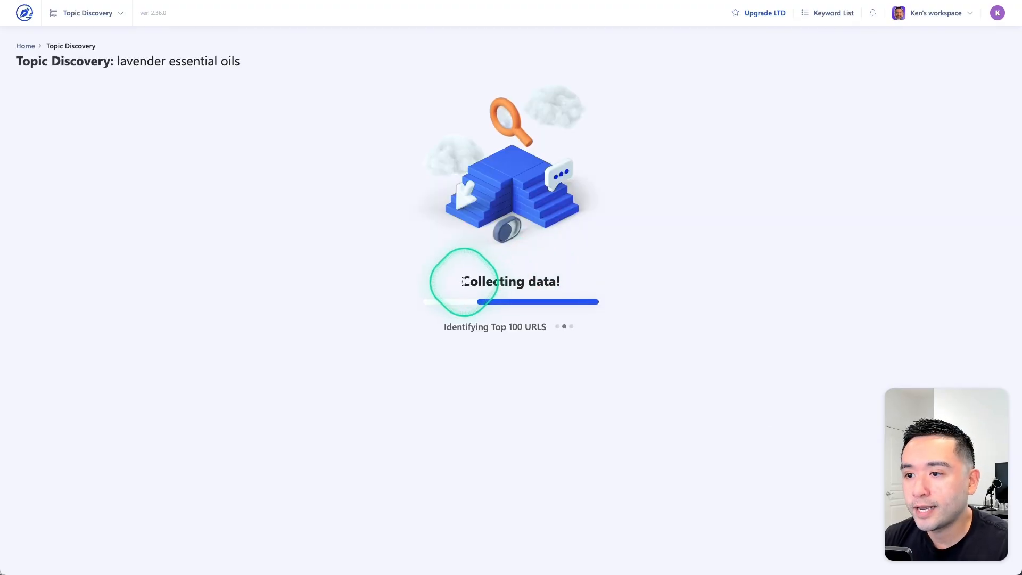
drag(460, 281, 547, 282)
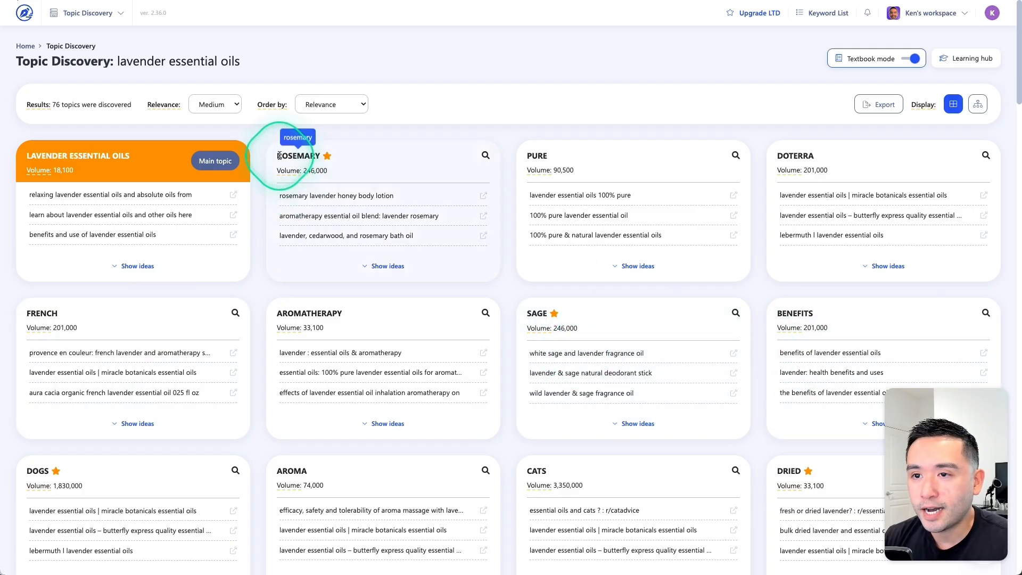
Step: View the source page of the "rosemary lavender honey body lotion" headline in the Rosemary topic, and close it again
drag(280, 155, 304, 155)
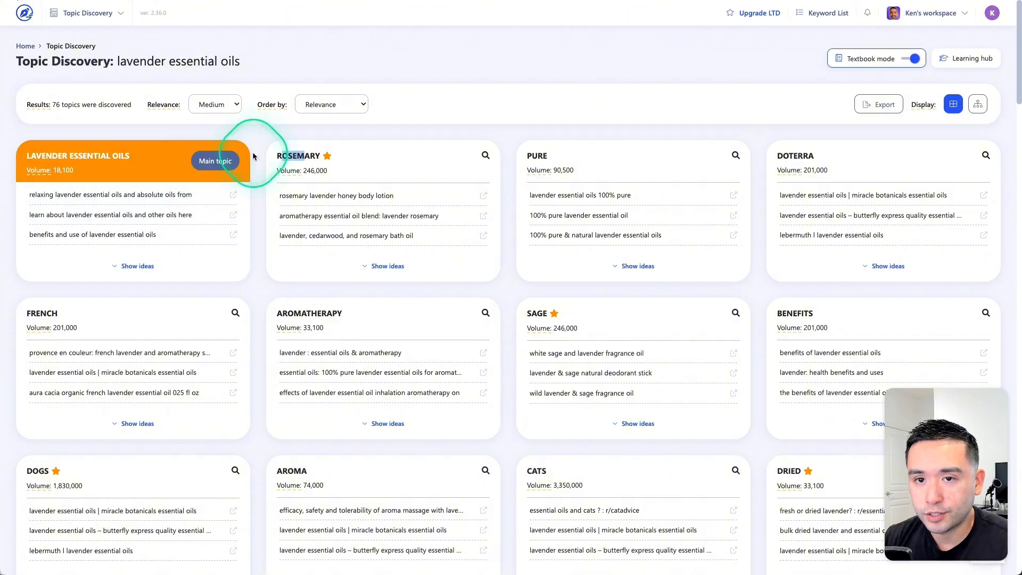
click(300, 159)
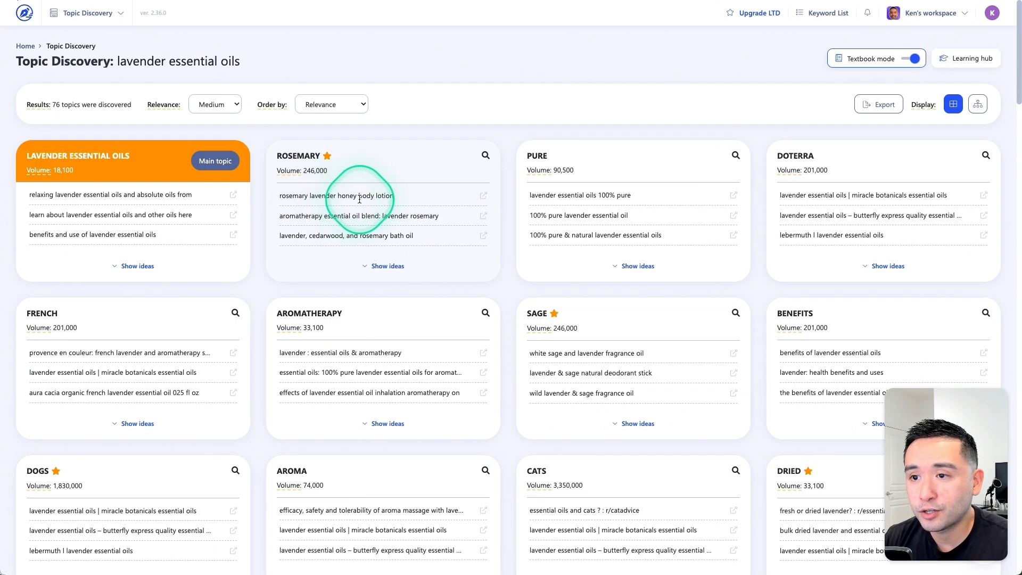
click(483, 197)
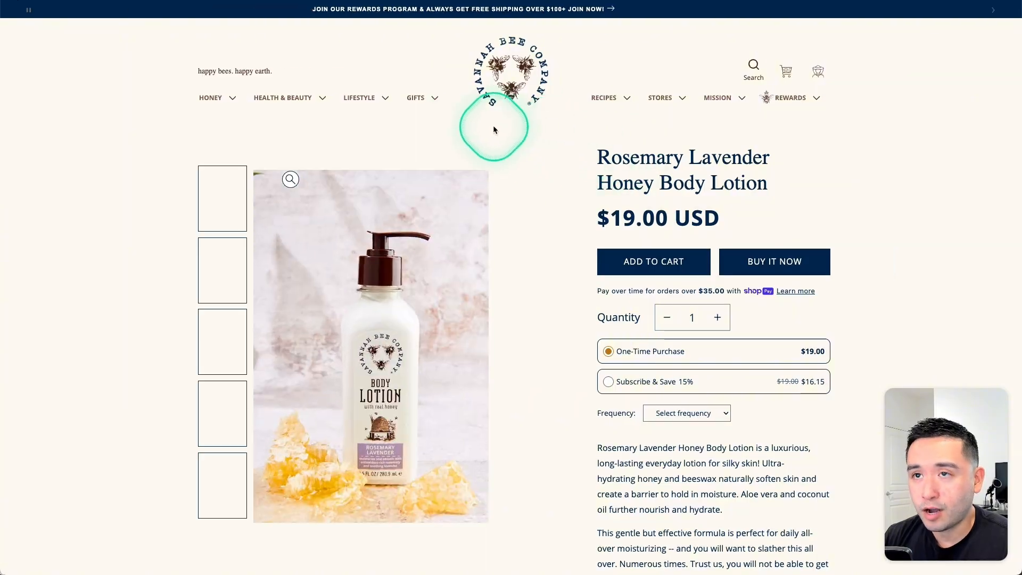
key(super+w)
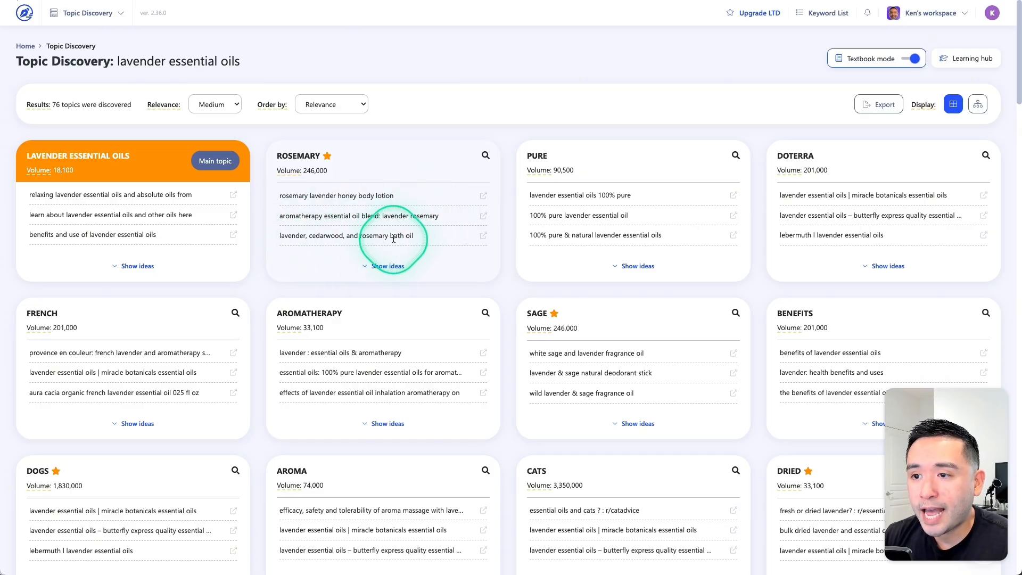
Step: Show the ideas for the Rosemary topic and look through its Headlines To Consider list
click(381, 271)
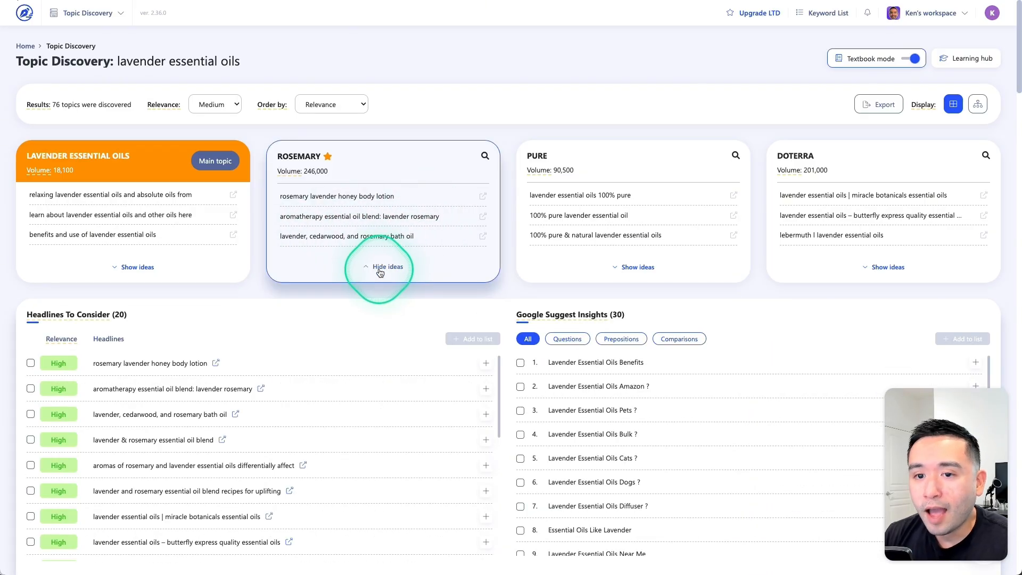
scroll(400, 274, down, 2)
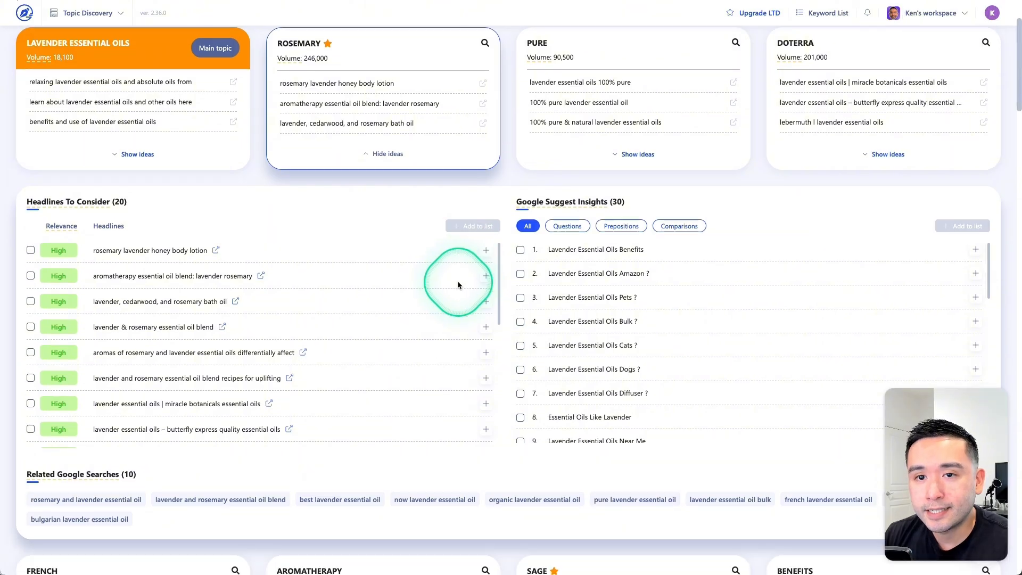
scroll(458, 280, down, 1)
scroll(458, 282, up, 1)
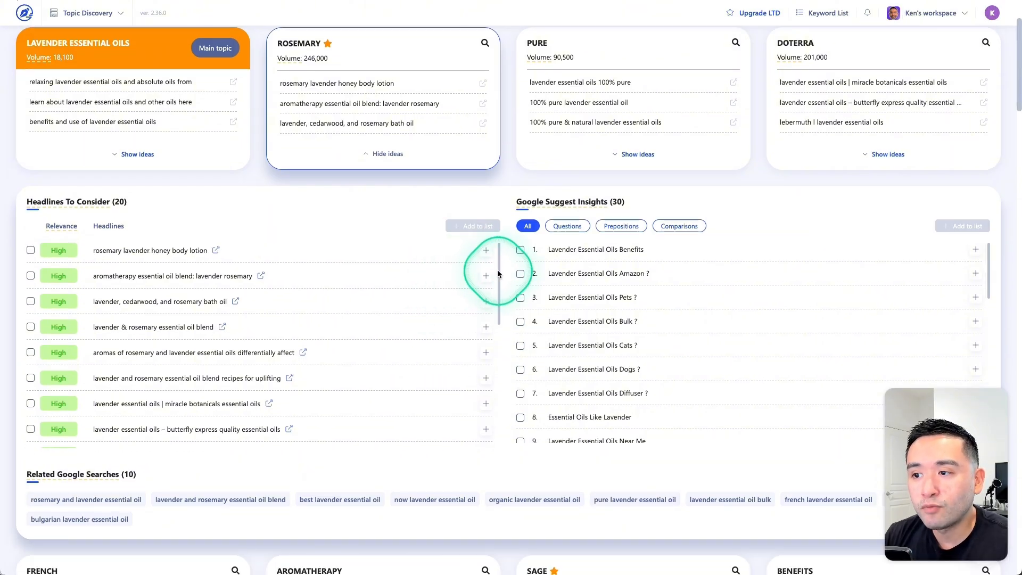
scroll(498, 274, down, 1)
scroll(506, 269, up, 2)
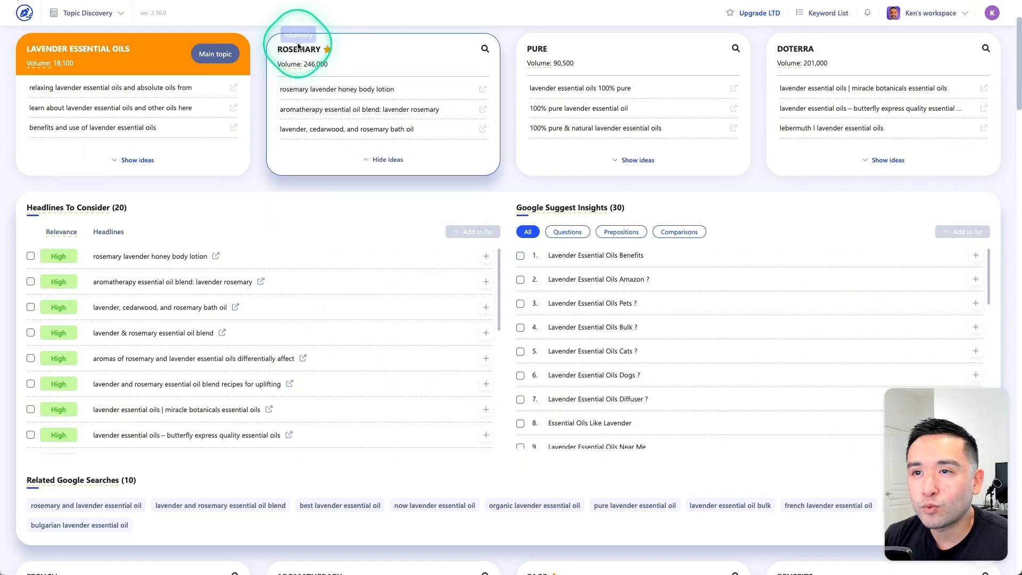
scroll(320, 188, down, 1)
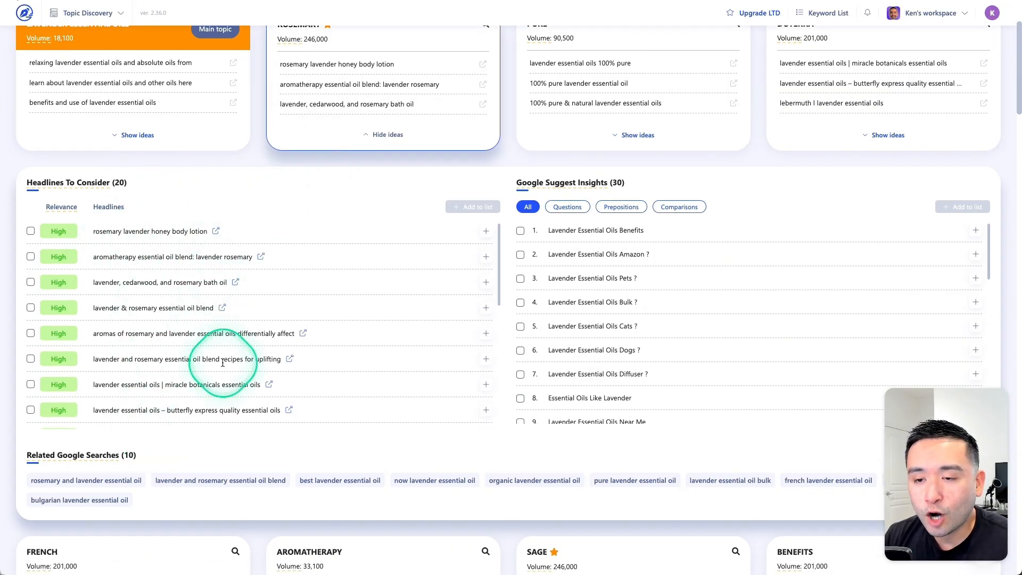
scroll(212, 314, down, 2)
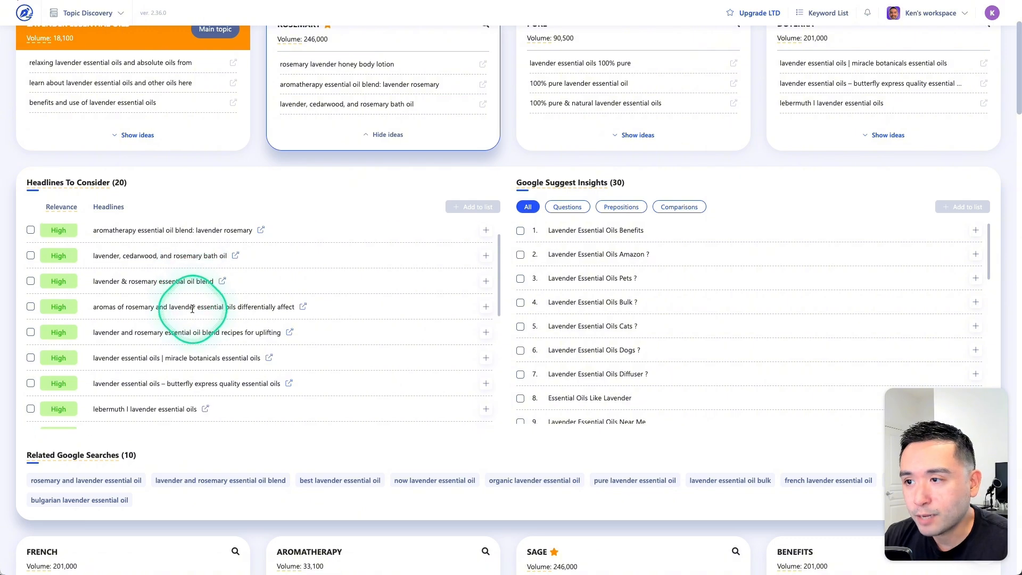
scroll(258, 306, up, 1)
Step: Filter the Google Suggest Insights by Questions, Prepositions and Comparisons in turn, and check the Related Google Searches
mouse_move(570, 189)
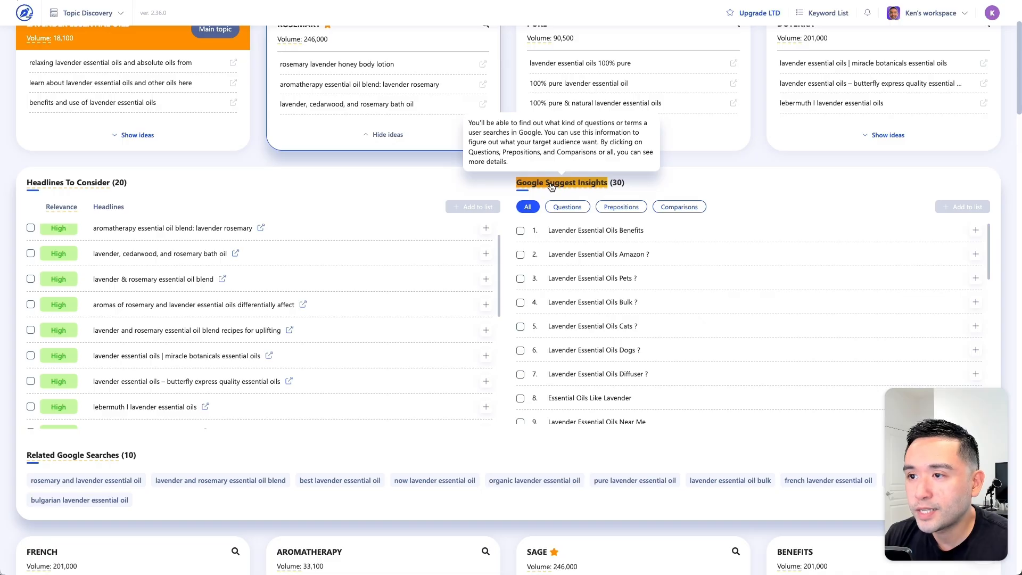
click(560, 209)
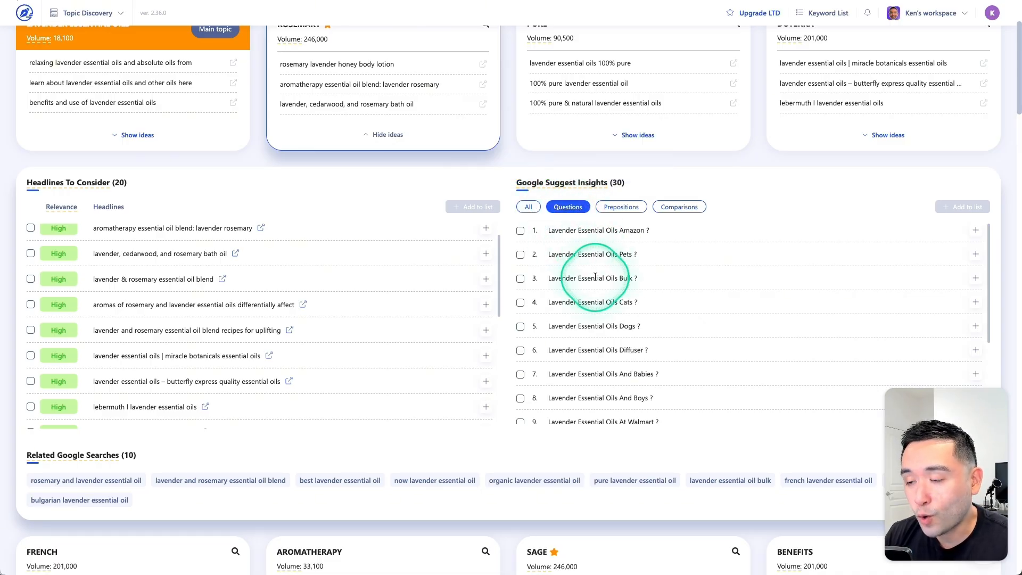
click(622, 208)
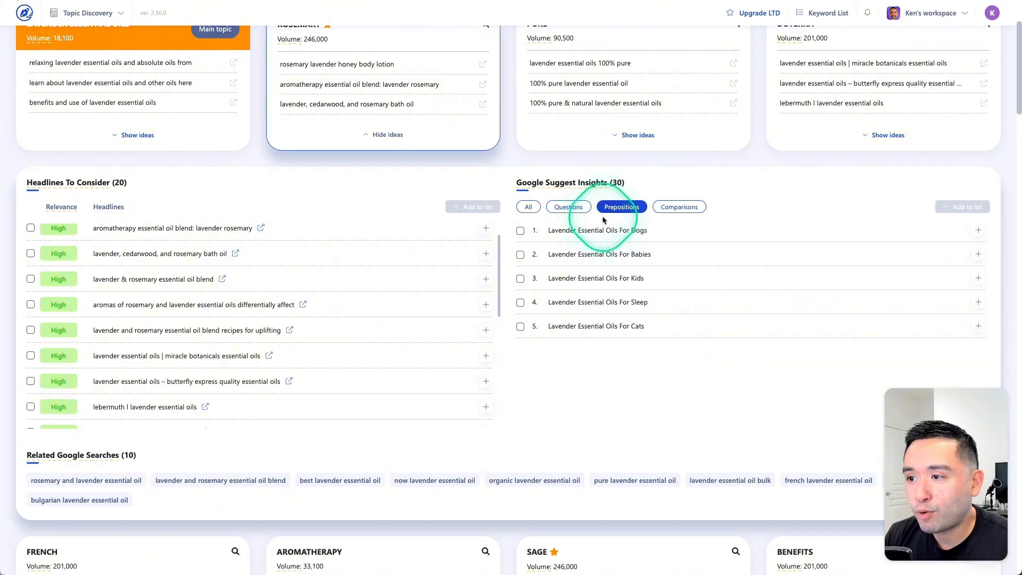
click(679, 207)
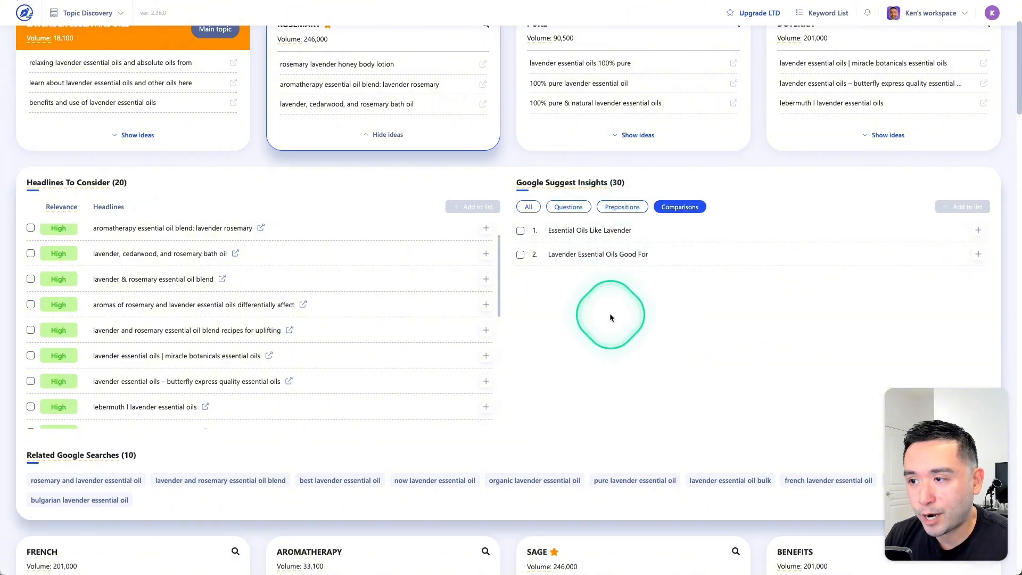
scroll(372, 351, down, 1)
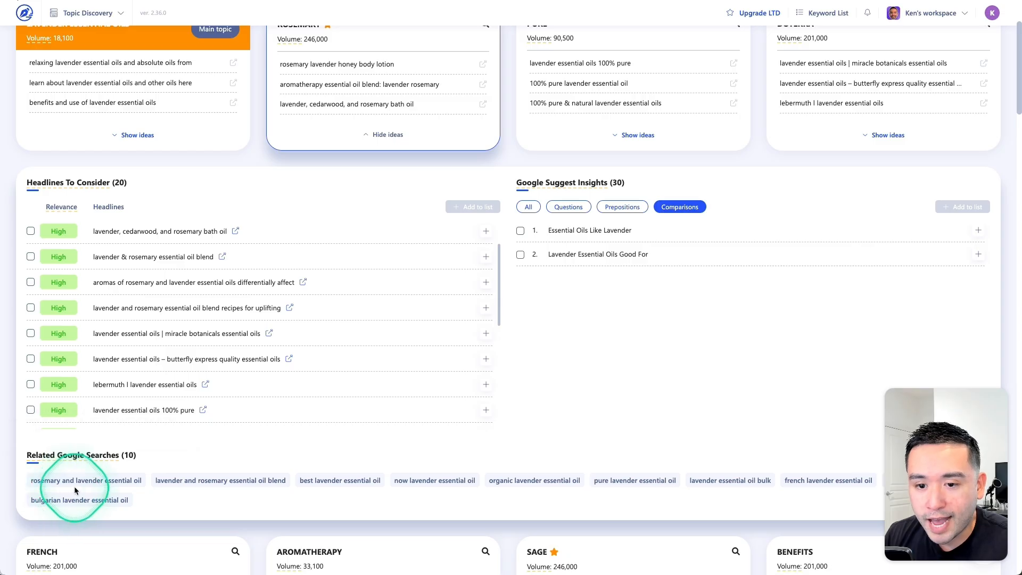
Step: Return to the topic overview for lavender essential oils and hide the Rosemary topic's ideas
scroll(213, 479, up, 2)
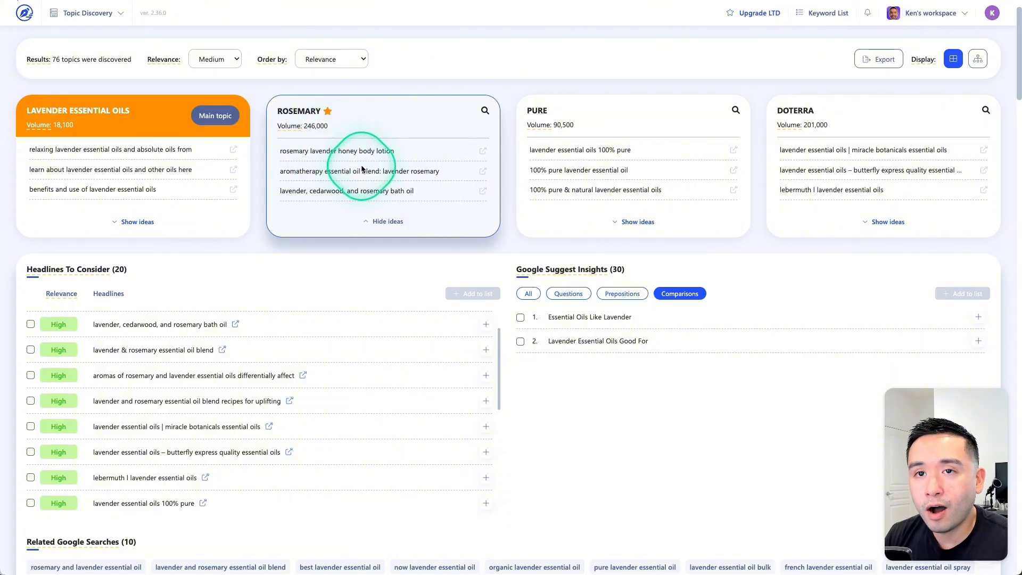
scroll(293, 149, up, 1)
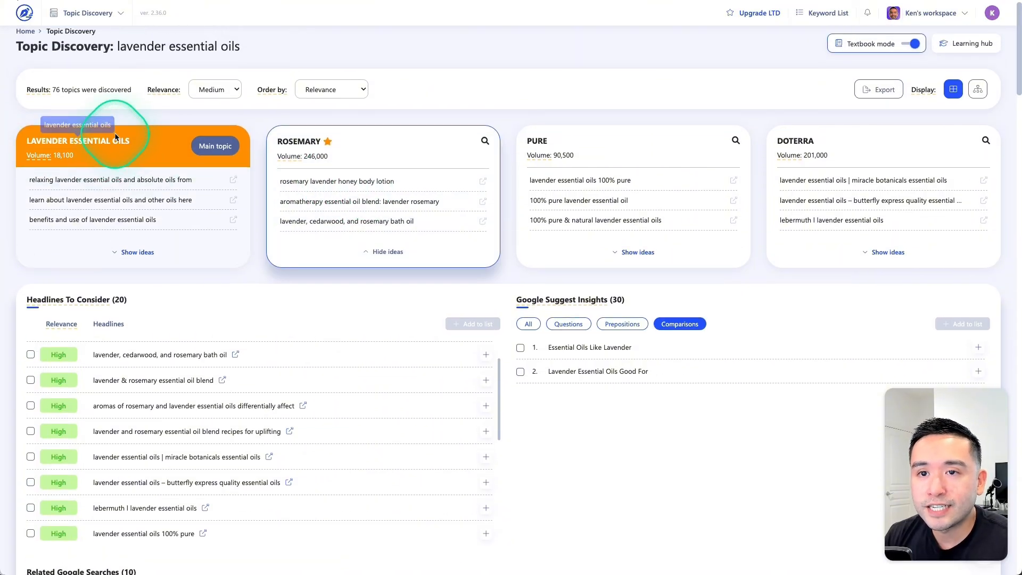
scroll(117, 111, up, 1)
mouse_move(166, 71)
drag(118, 48, 237, 48)
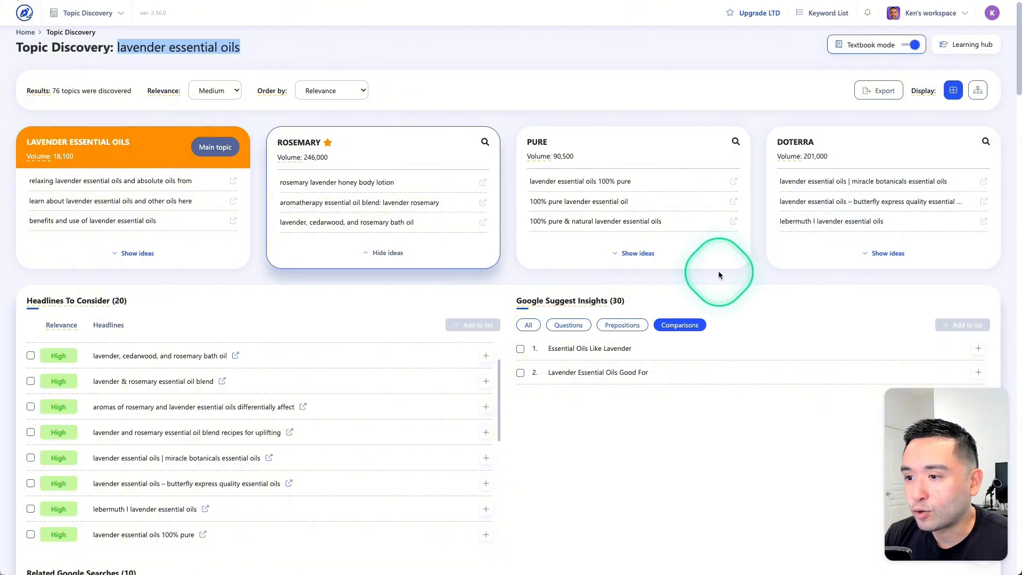
scroll(717, 270, down, 2)
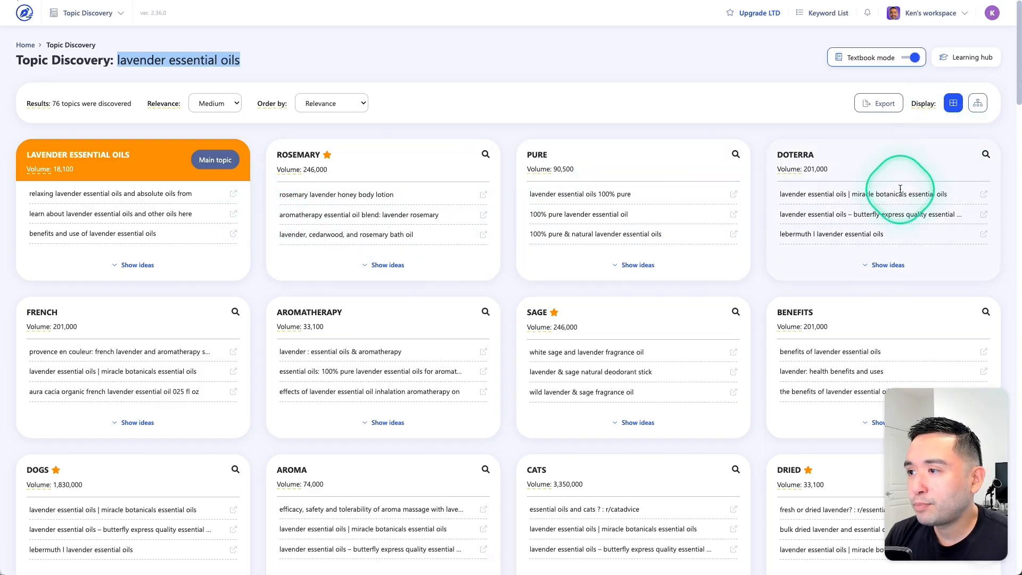
Step: Change the display of the discovered topics from cards to the radial tree diagram and look over its branches
click(977, 104)
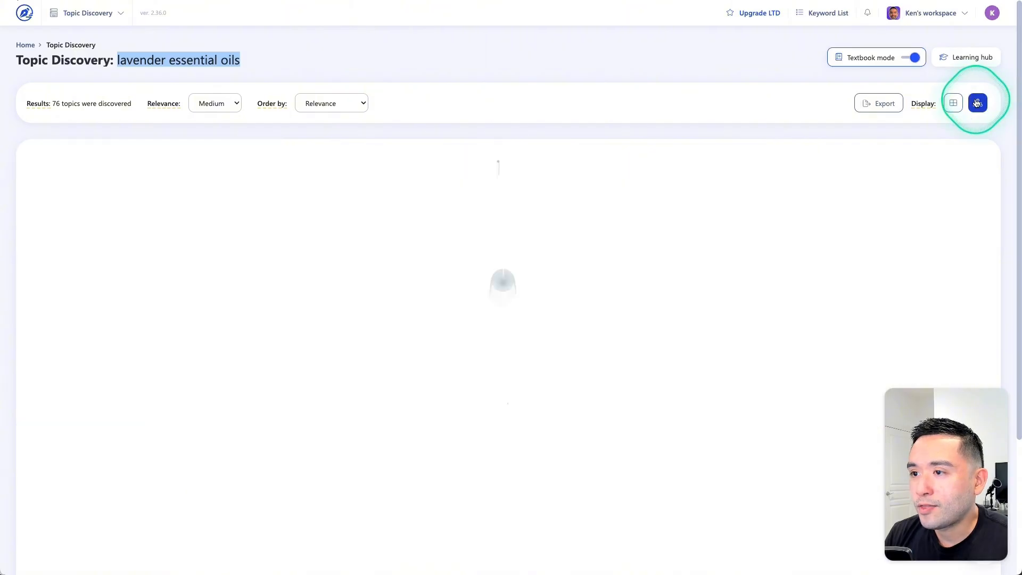
scroll(452, 311, down, 1)
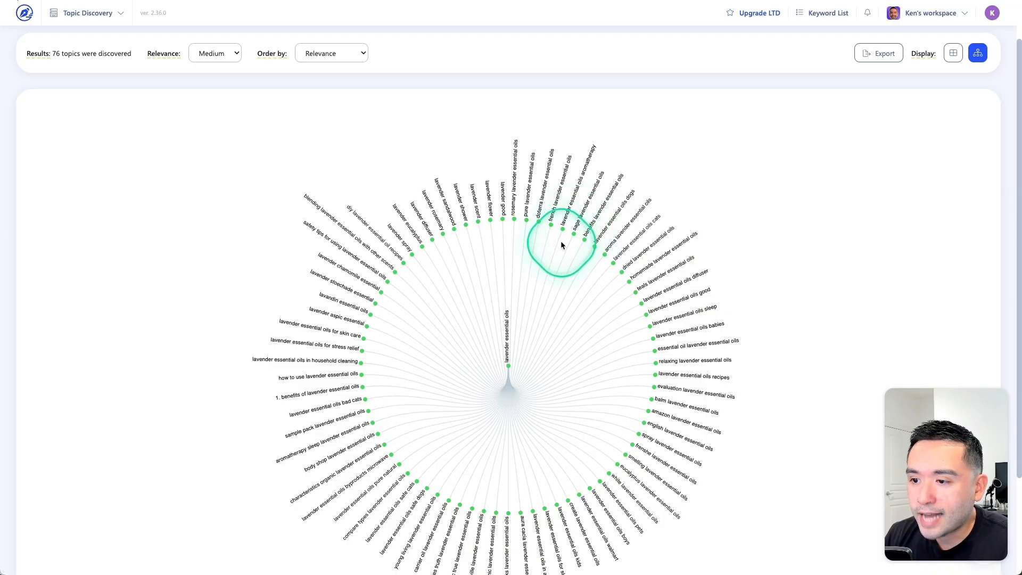
scroll(506, 316, down, 2)
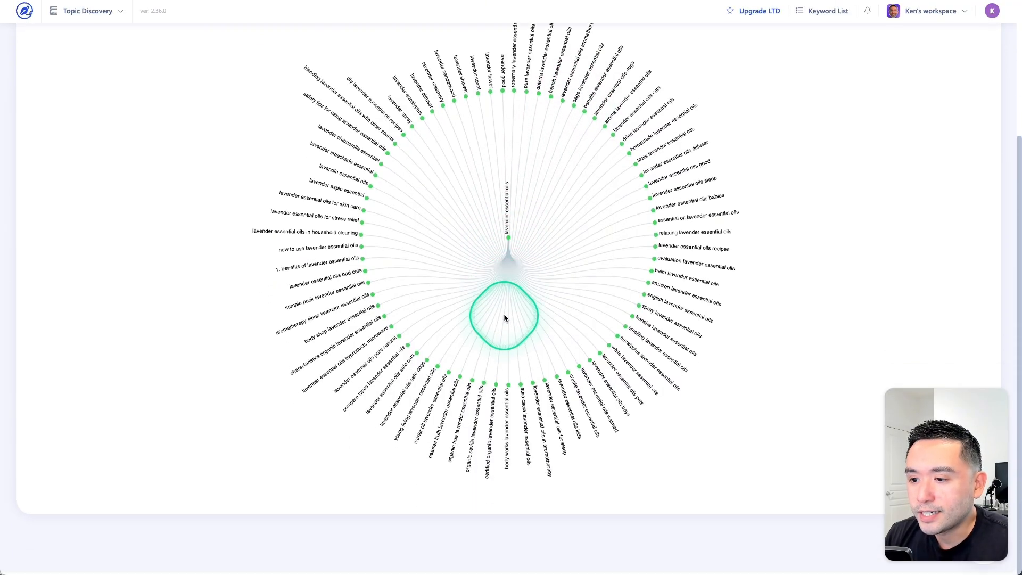
Step: Open the ideas of the lavender essential oils diffuser branch and look through its Headlines To Consider and Google Suggest Insights
scroll(506, 317, up, 2)
scroll(479, 303, up, 1)
click(424, 274)
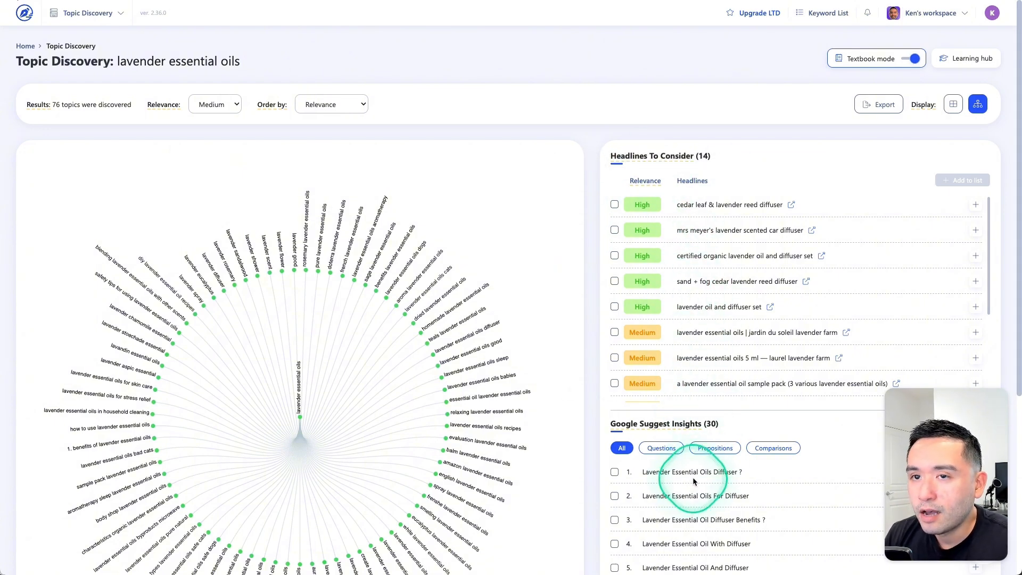
scroll(691, 477, down, 1)
scroll(612, 383, down, 3)
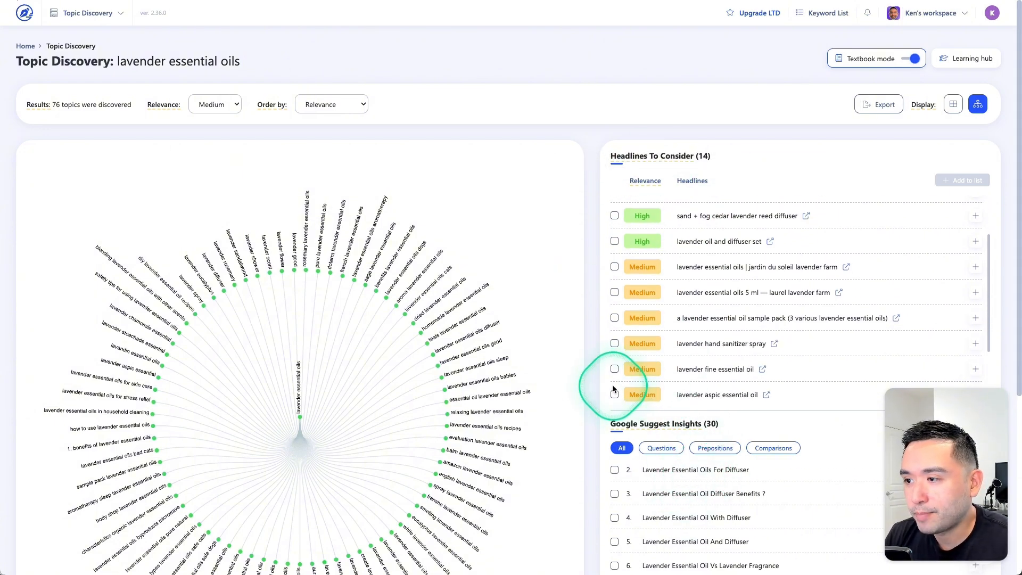
Step: Change the display of the discovered topics back to cards and look over the first rows of topics
click(953, 104)
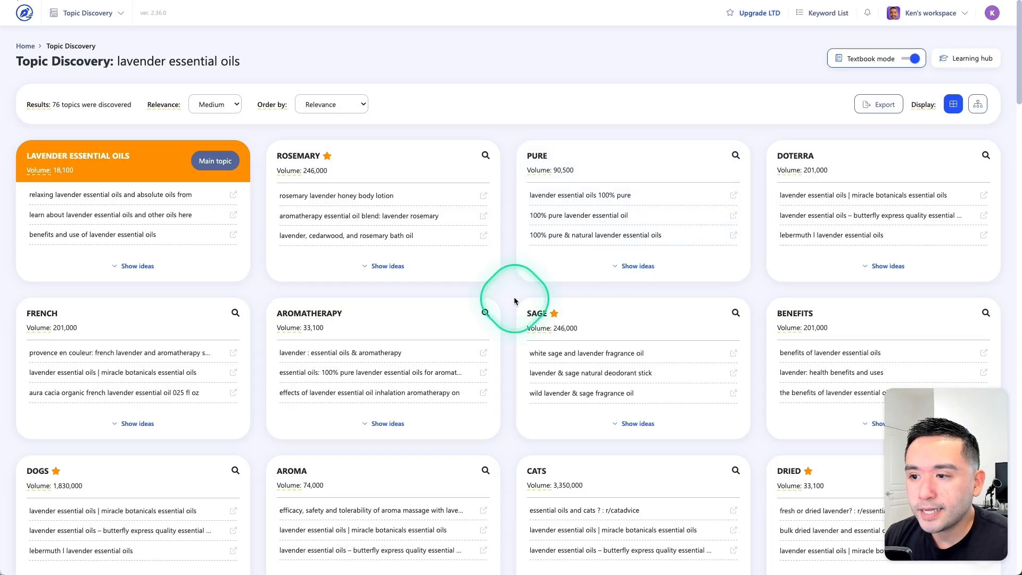
scroll(514, 301, down, 3)
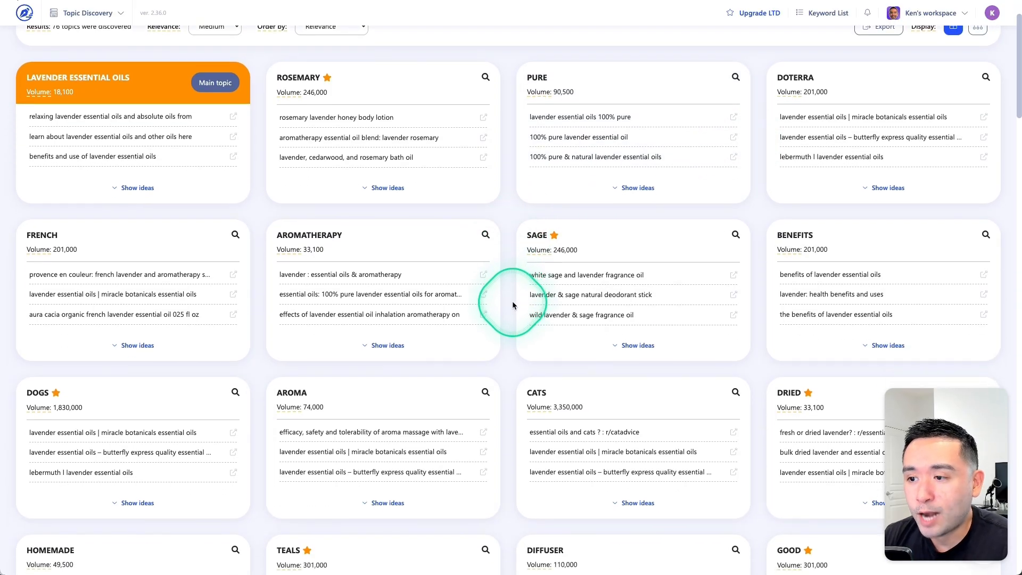
scroll(509, 299, down, 2)
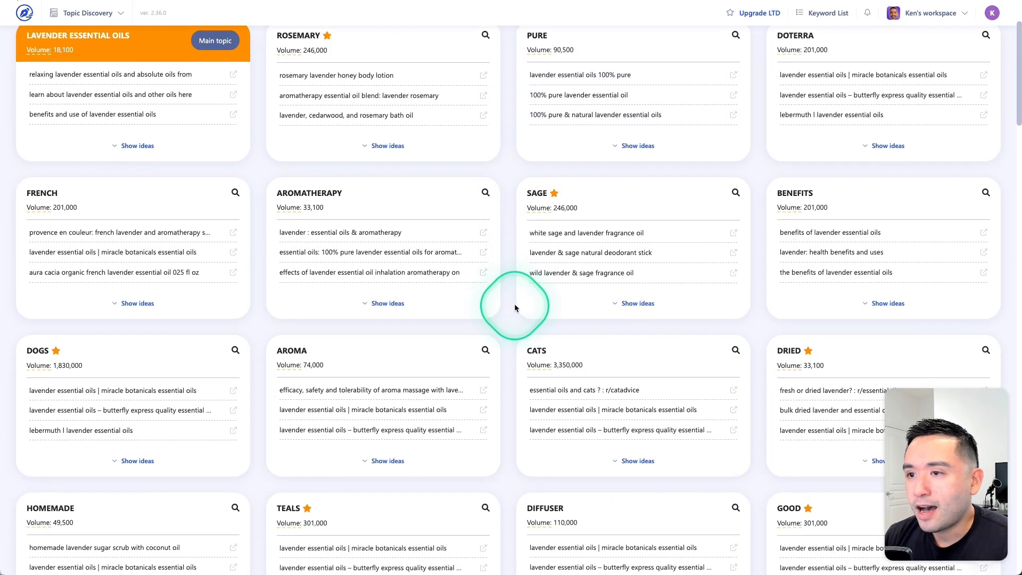
scroll(509, 312, up, 1)
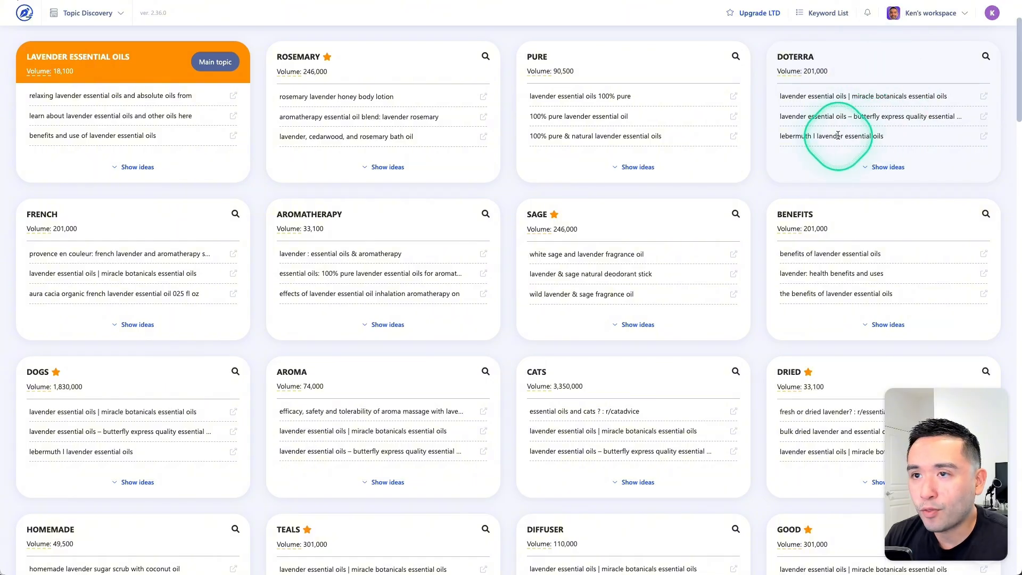
Step: Browse the topic cards from French down past Sleep, Recipes and English for content angles, and return to the results header
drag(101, 254, 180, 254)
scroll(137, 301, down, 2)
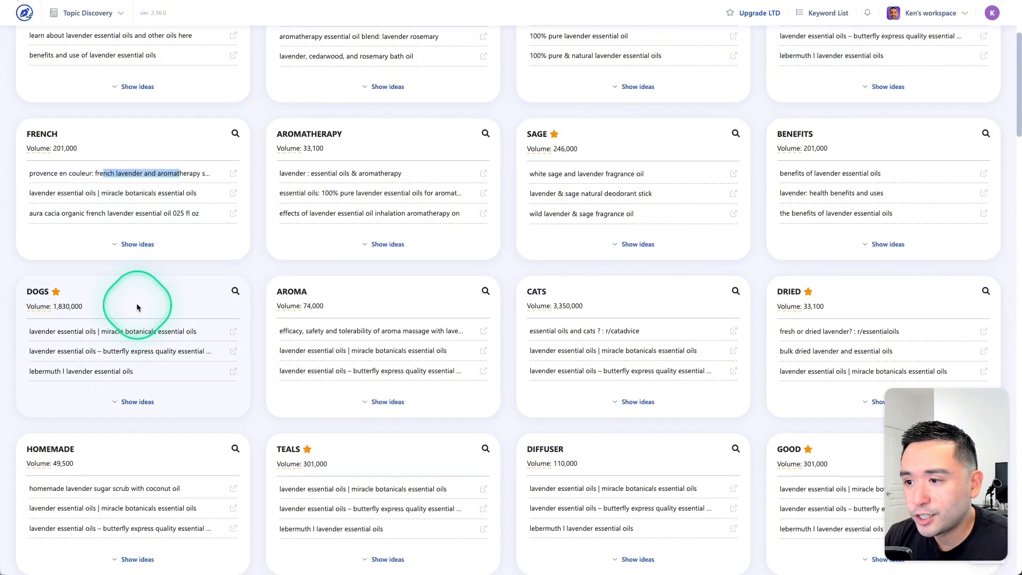
scroll(104, 342, down, 1)
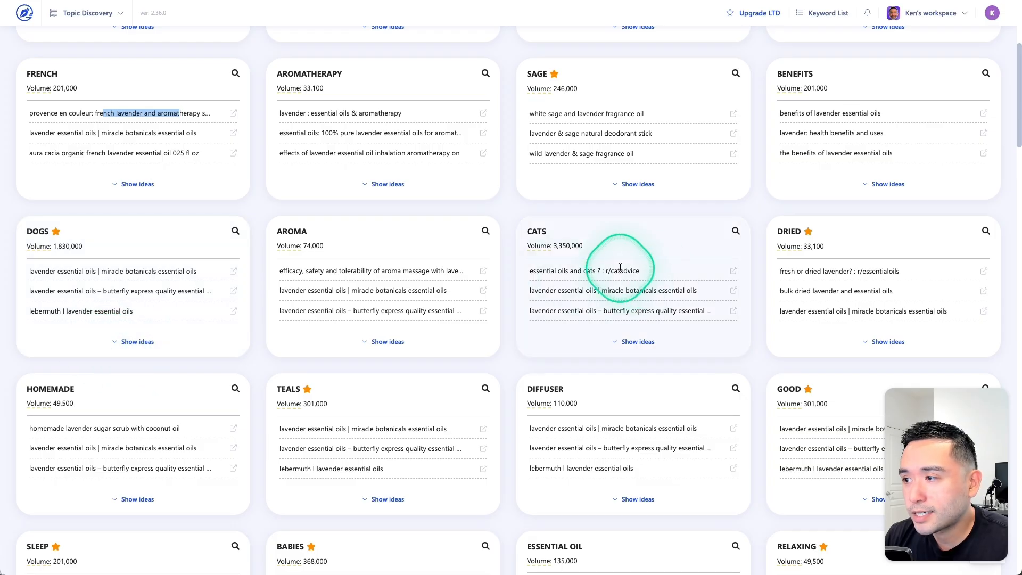
scroll(639, 312, down, 3)
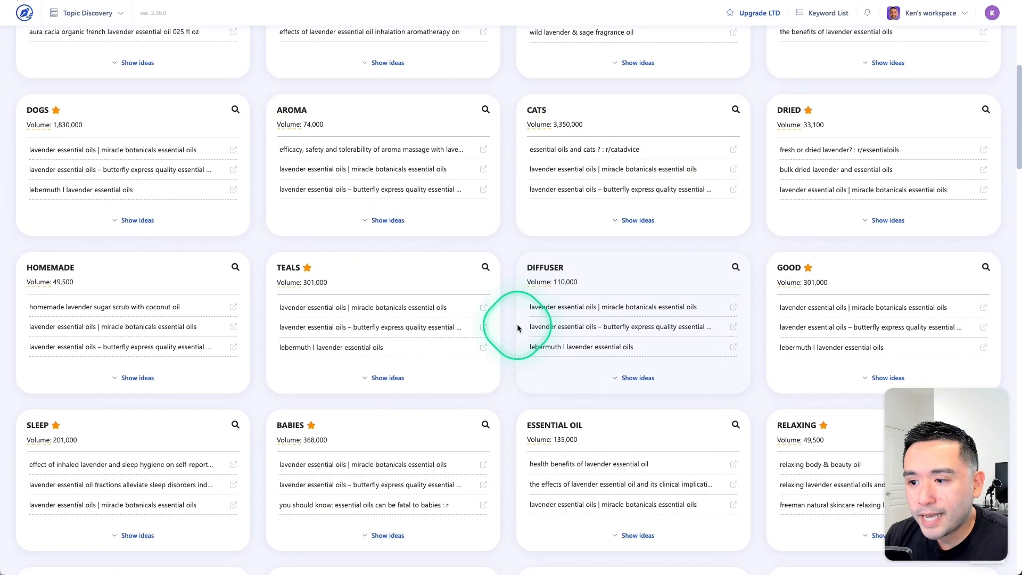
scroll(511, 327, down, 1)
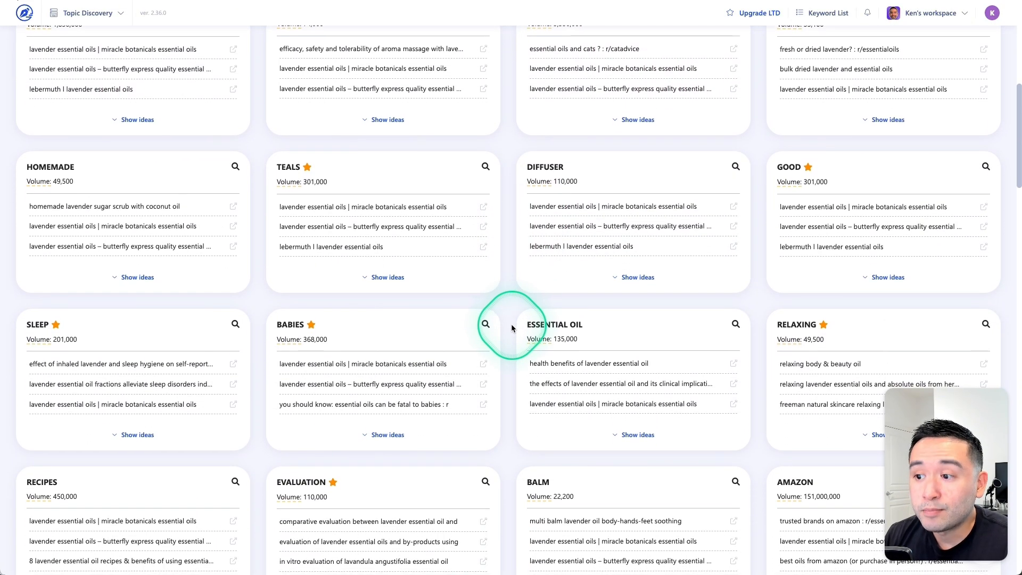
scroll(511, 328, down, 1)
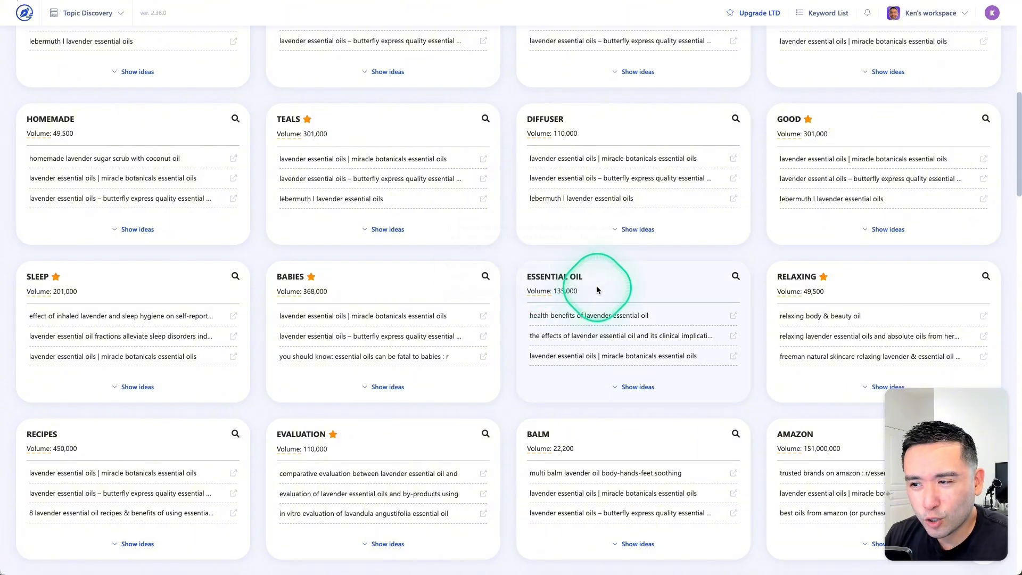
scroll(643, 289, down, 1)
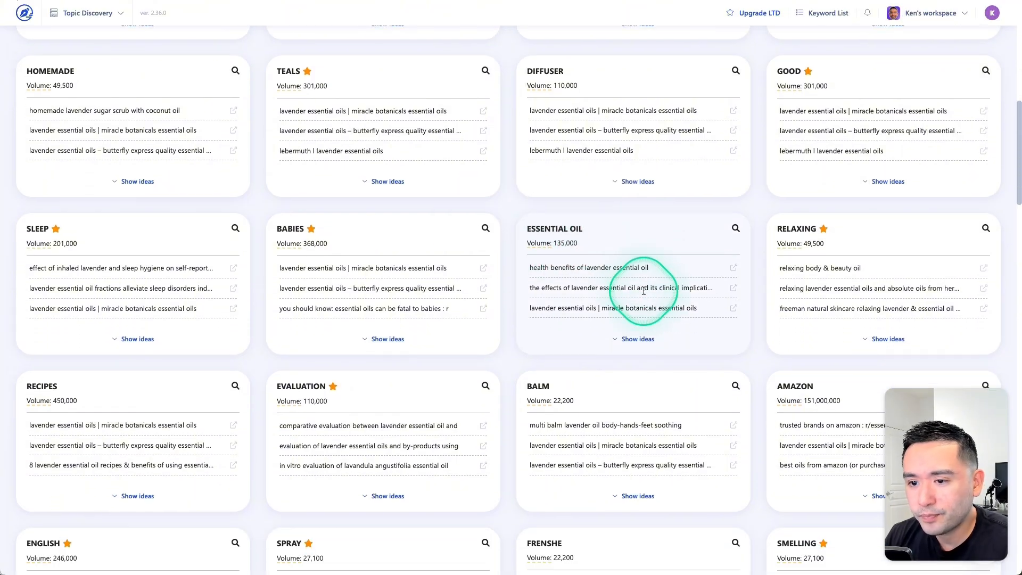
scroll(349, 406, down, 1)
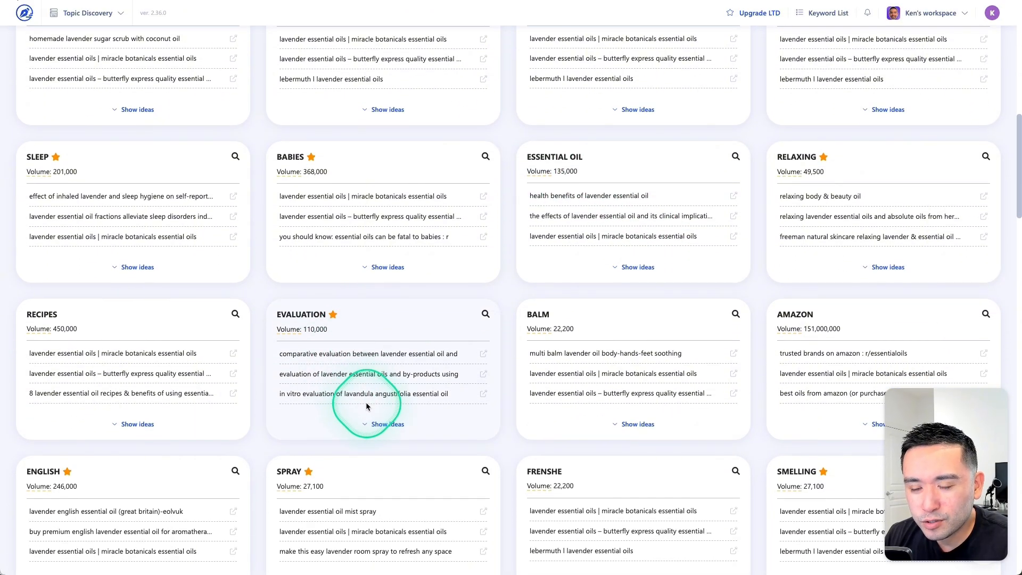
scroll(365, 401, up, 5)
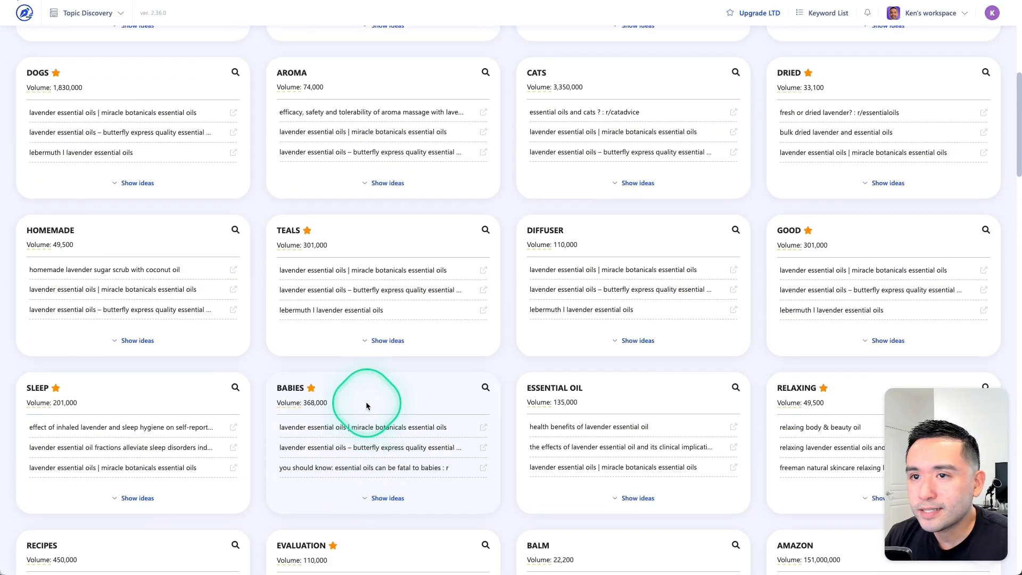
scroll(366, 404, up, 4)
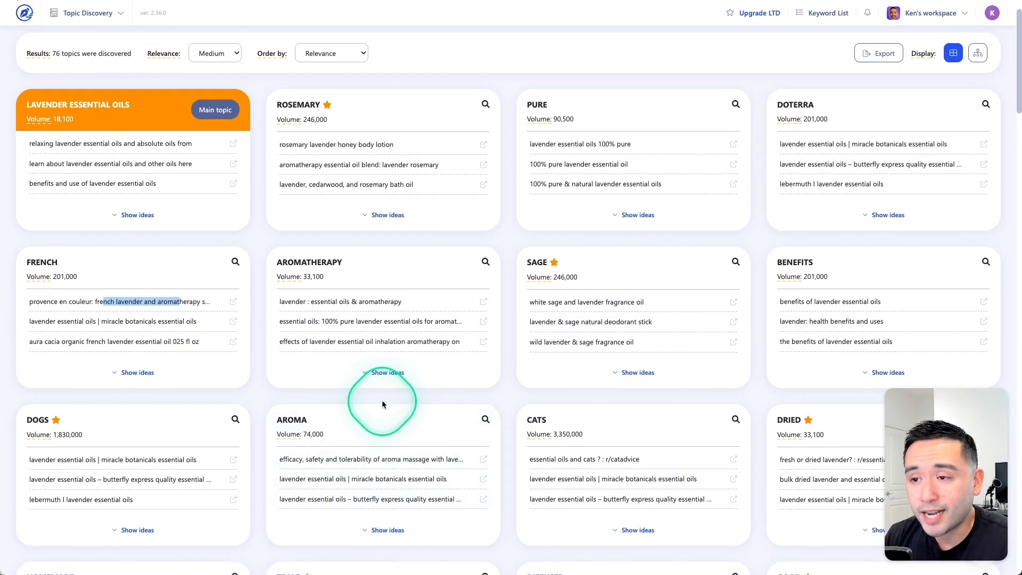
scroll(386, 393, up, 1)
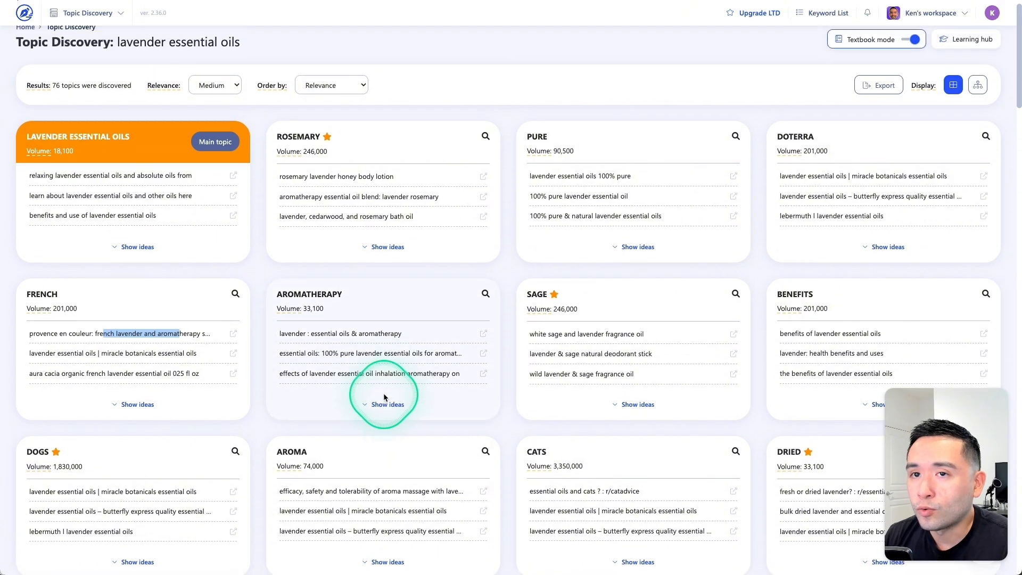
Step: Switch to the Keyword Explorer tool, enter the keyword lavender essential oil and highlight part of the tool's description
mouse_move(205, 35)
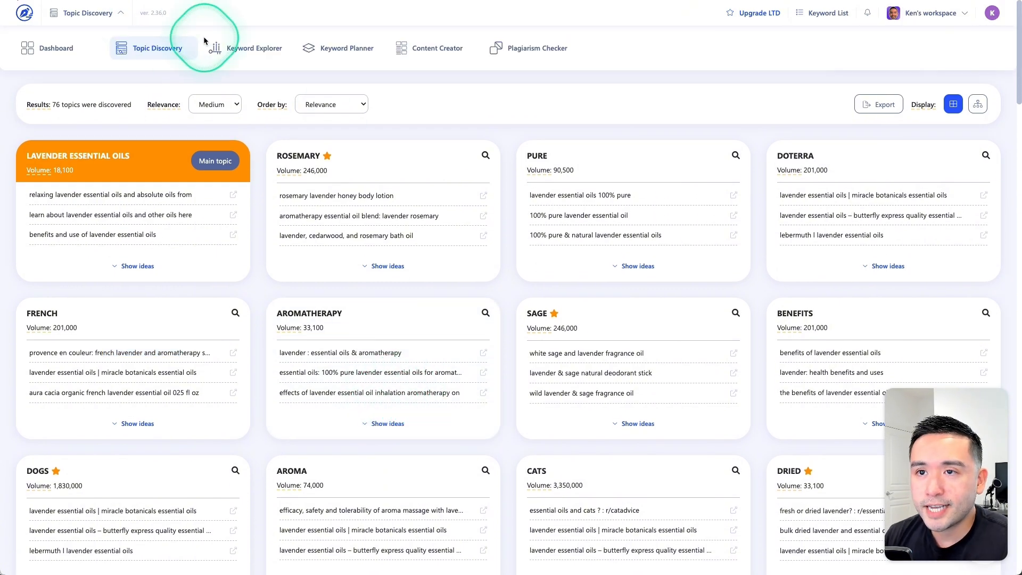
click(260, 49)
text(lavender essential oil)
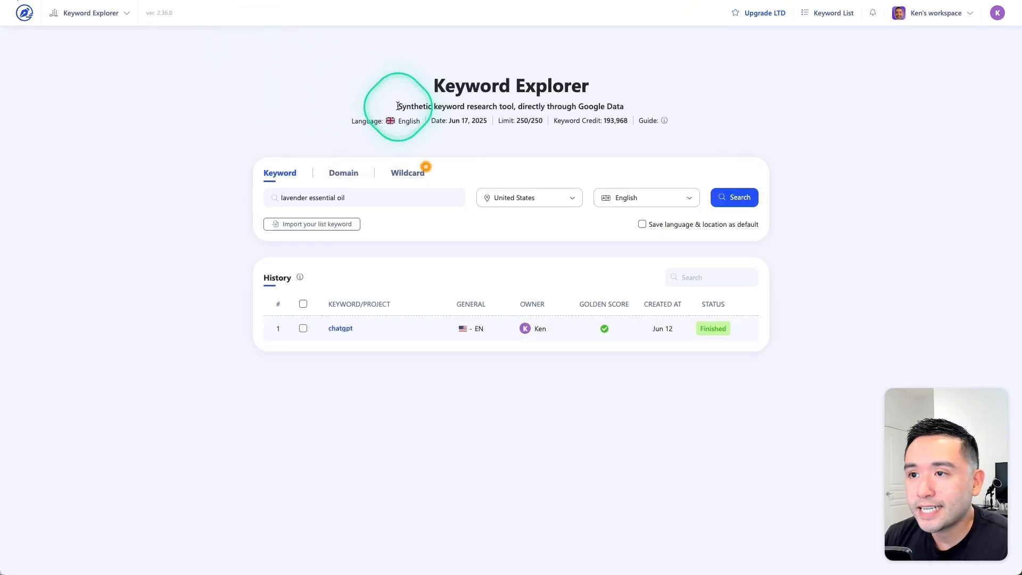
drag(397, 106, 529, 106)
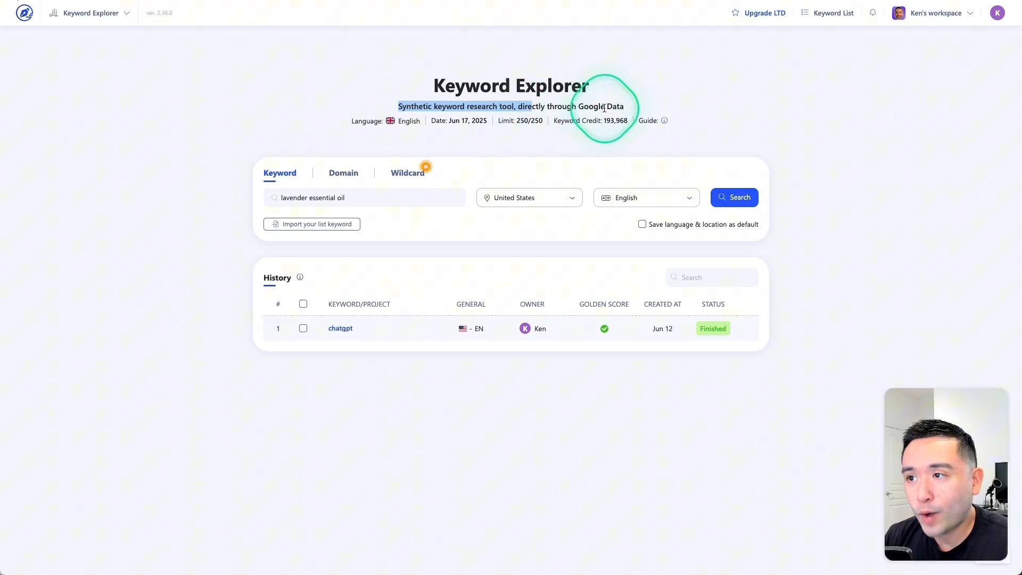
click(644, 111)
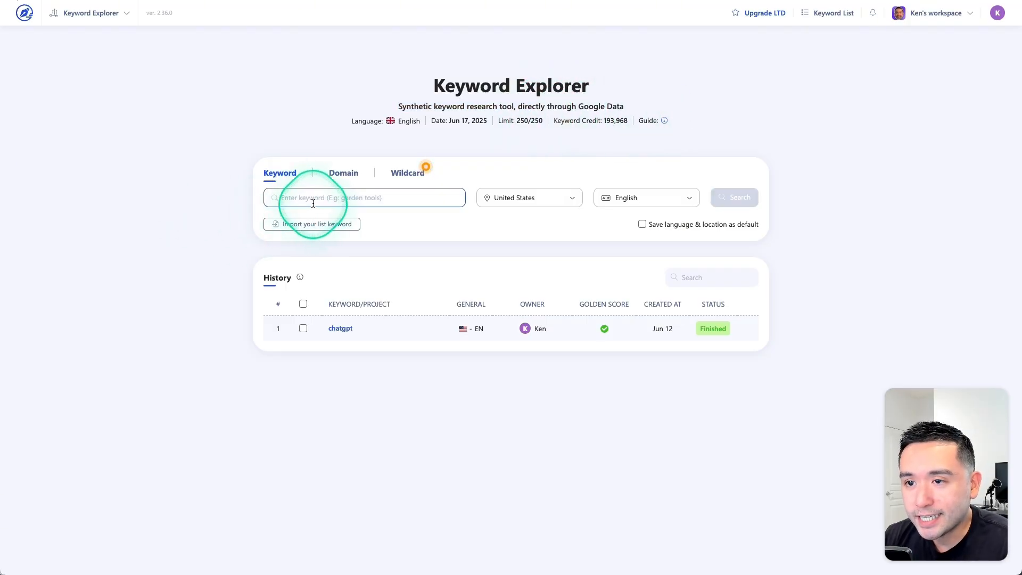
Step: View the Domain and Wildcard search modes, including the introduction to Wildcard Search
click(346, 174)
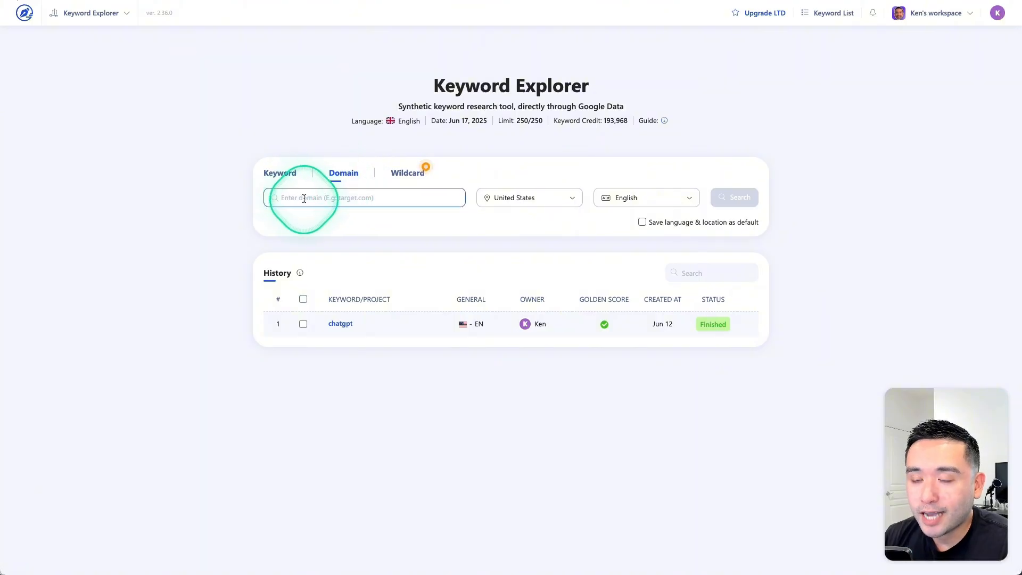
click(411, 190)
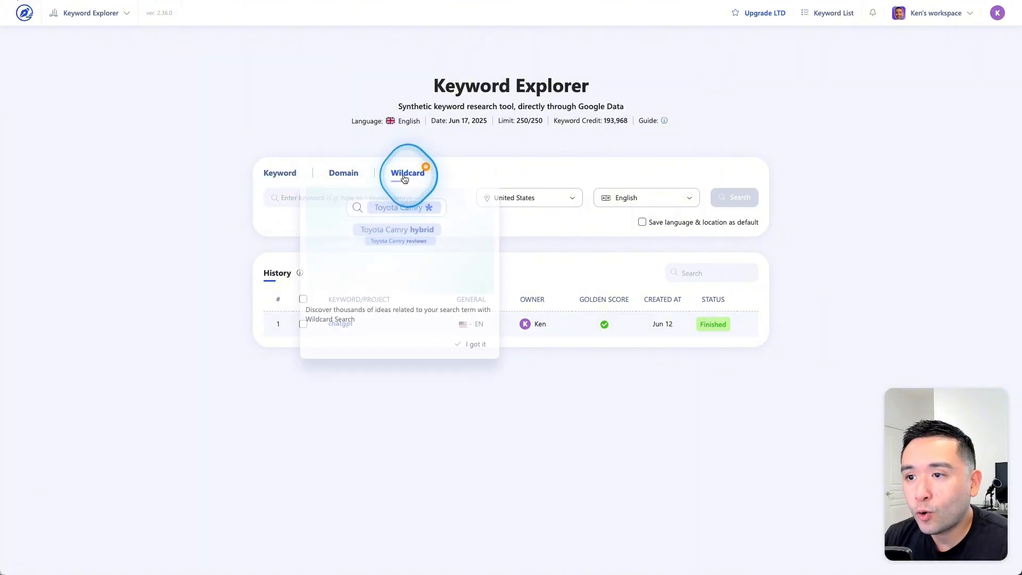
click(425, 172)
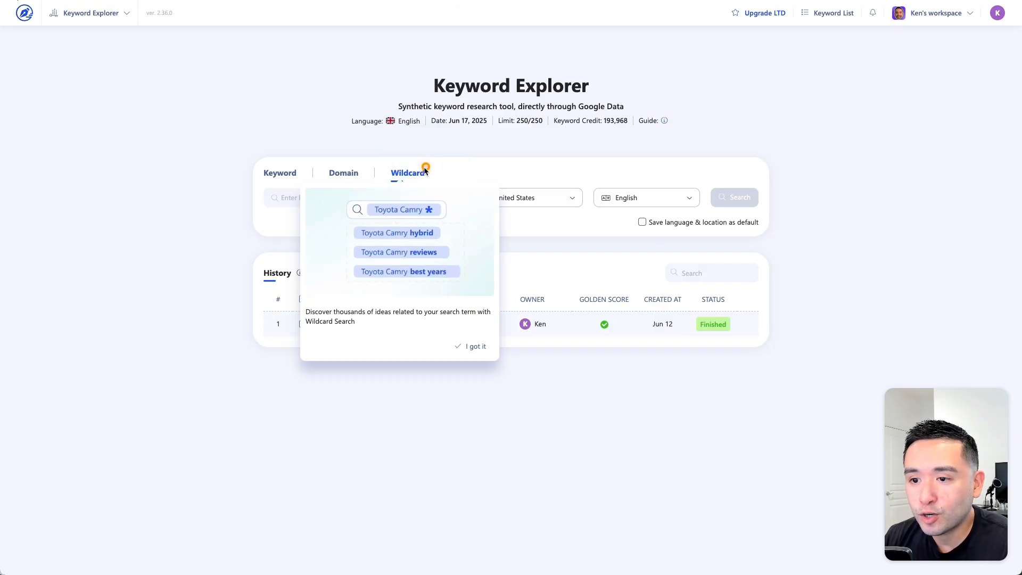
click(425, 172)
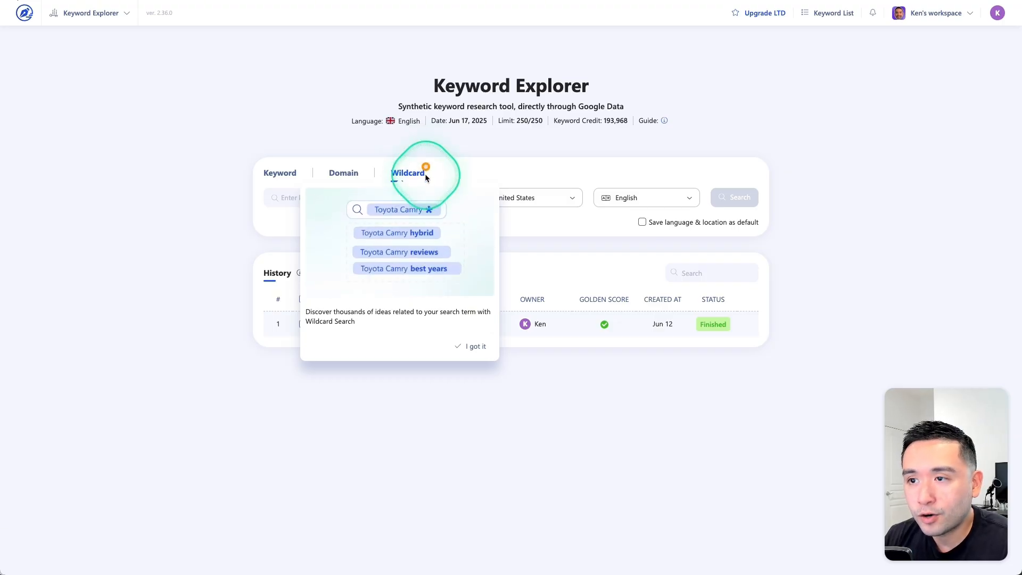
Step: Run a Keyword search for lavender essential oil with United States as the location and English as the language
click(278, 172)
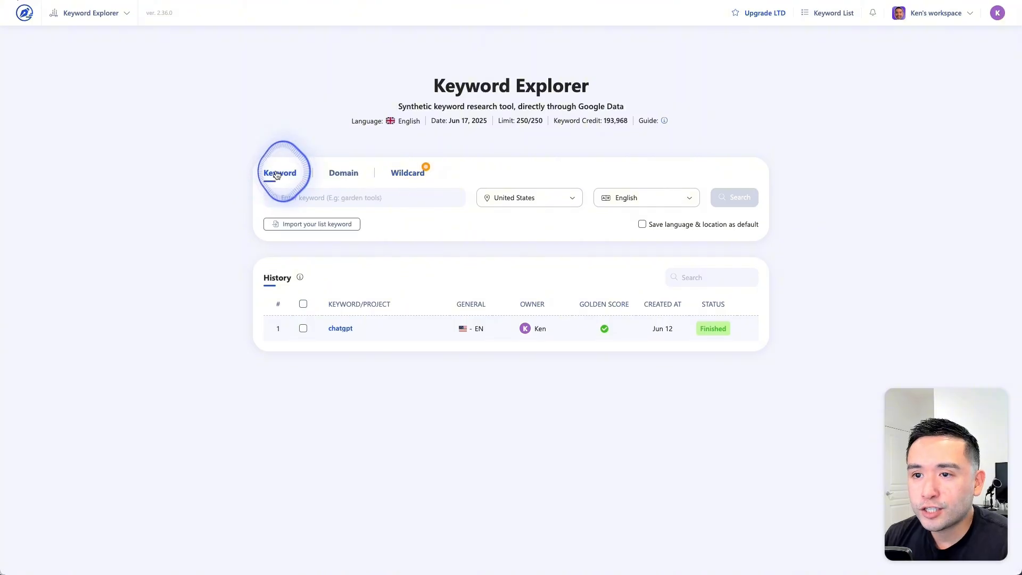
click(303, 195)
text(lavender essential oil)
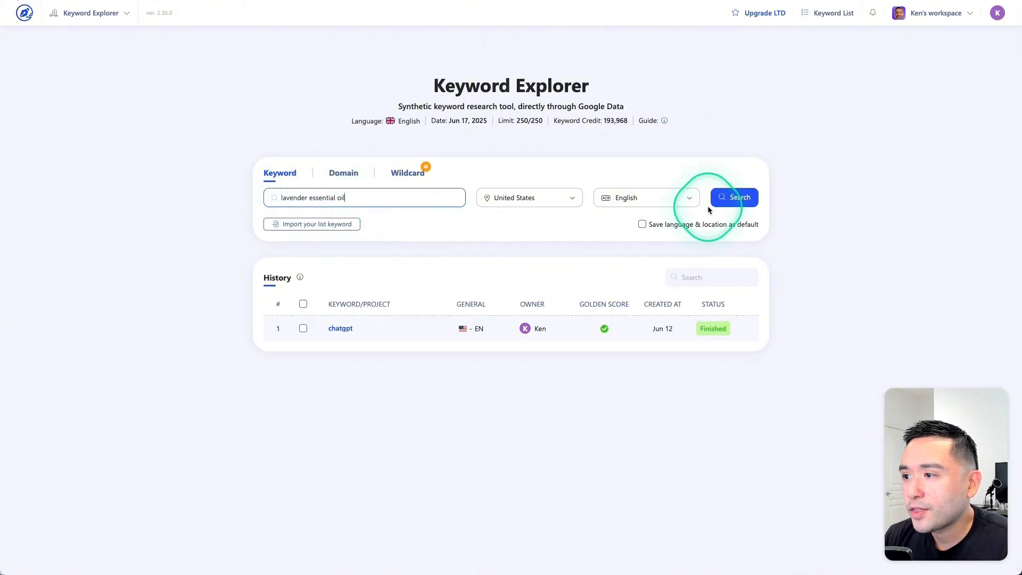
click(727, 198)
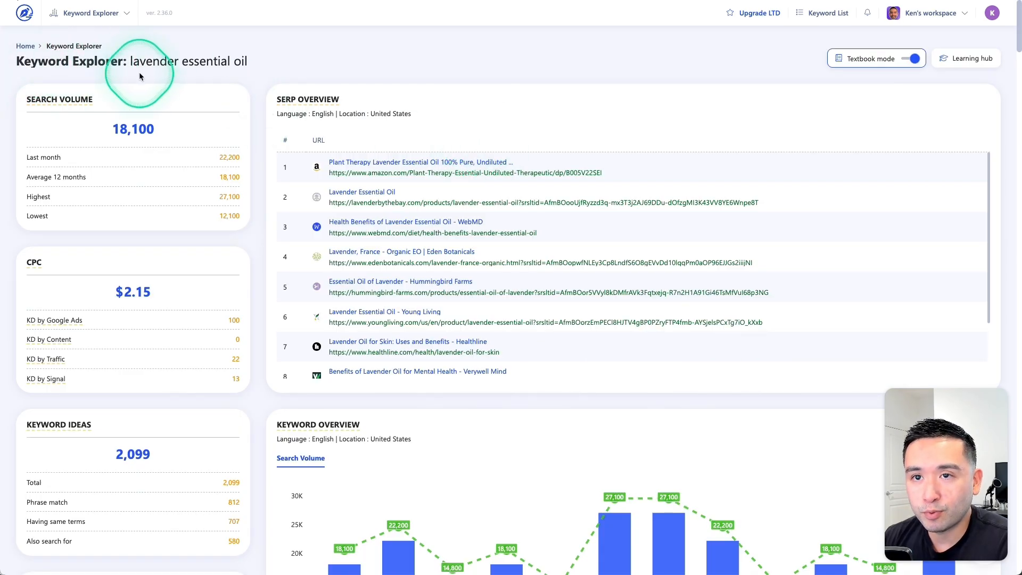
Step: Examine the keyword's search volume, CPC, difficulty metrics and the ranking pages in the SERP Overview
scroll(261, 132, down, 2)
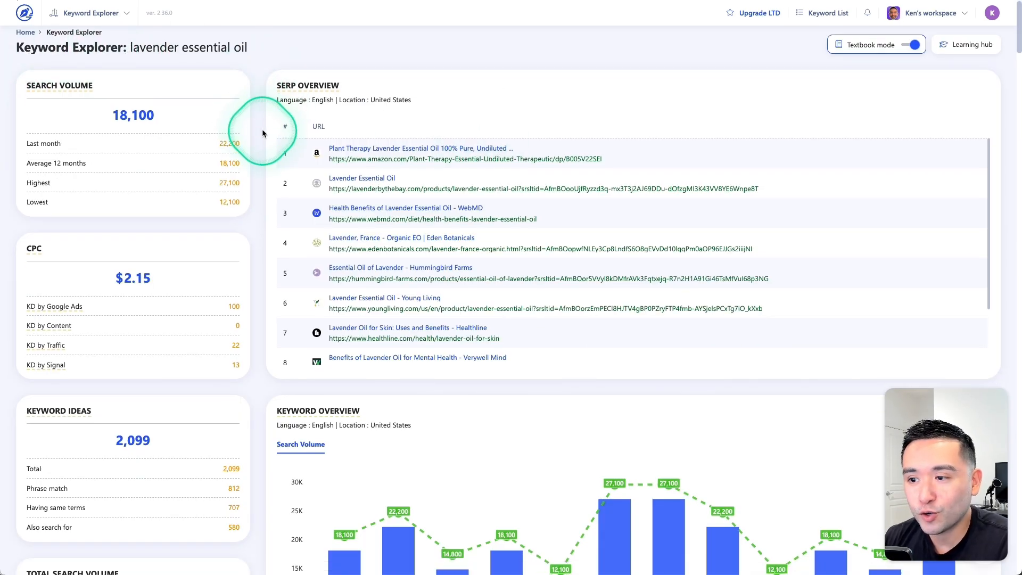
scroll(257, 135, down, 7)
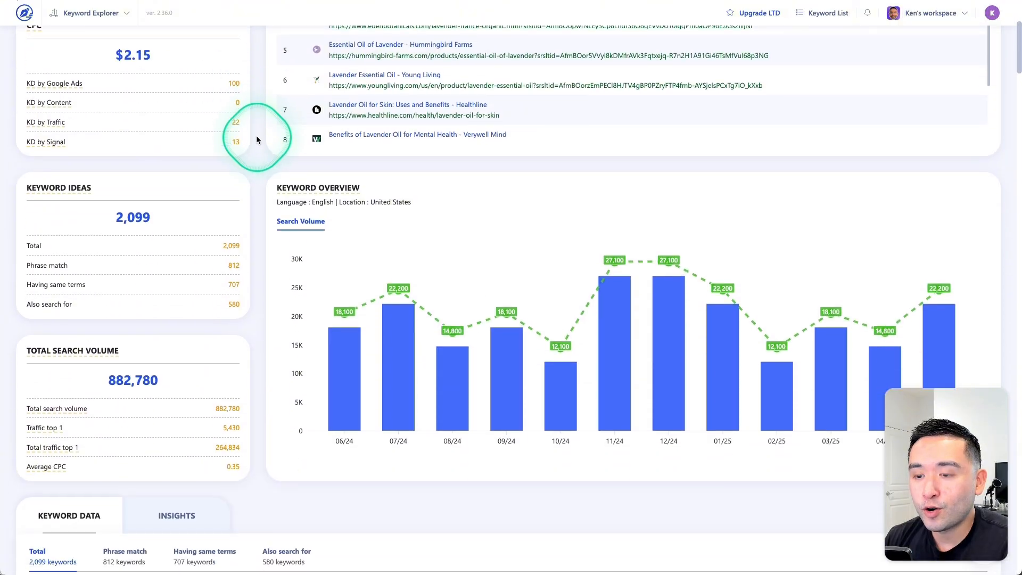
scroll(256, 138, up, 9)
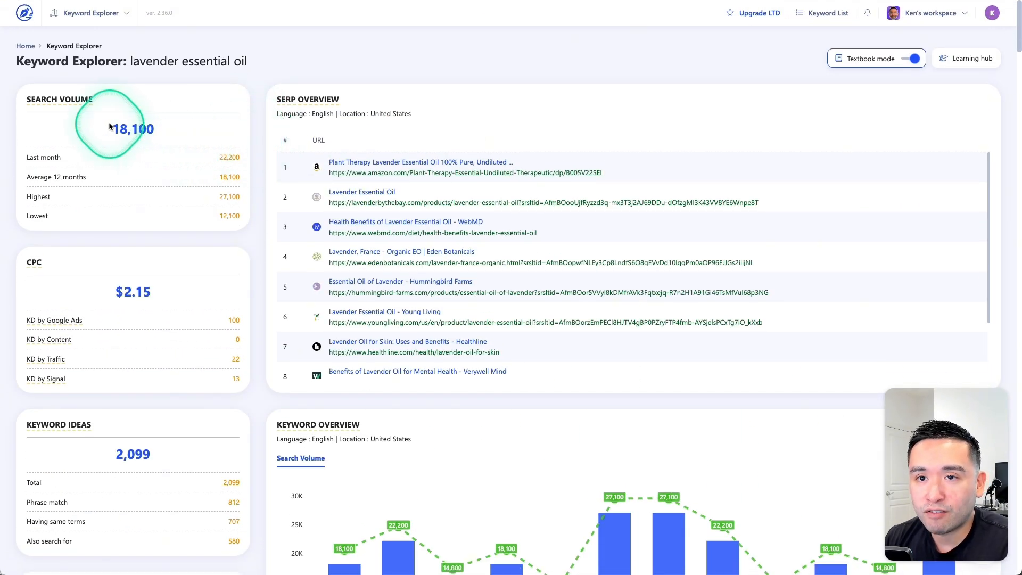
scroll(362, 175, down, 3)
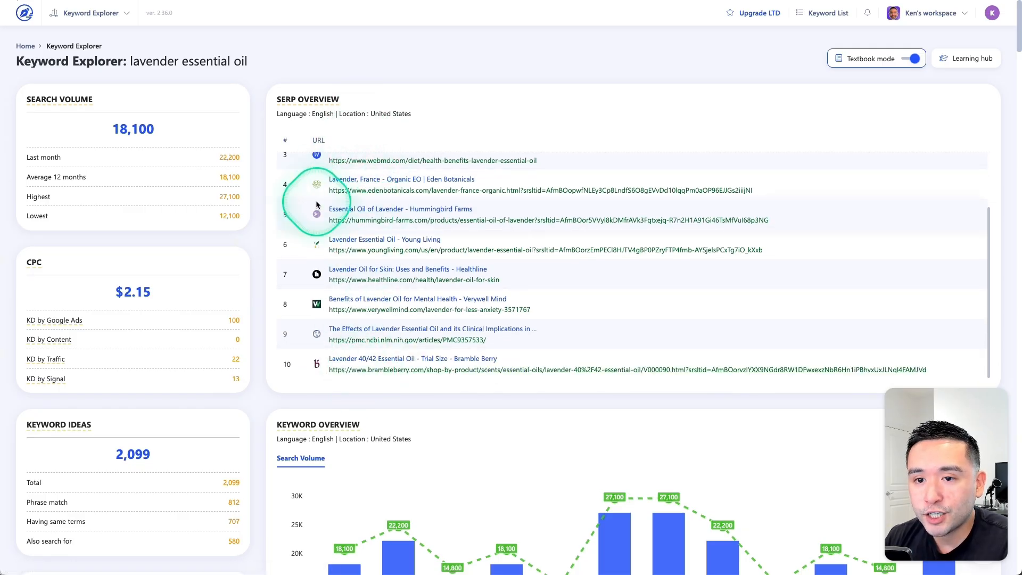
scroll(130, 287, down, 1)
Step: Highlight the Keyword Ideas total and examine the Total Search Volume figures and the monthly Keyword Overview chart
scroll(131, 287, down, 3)
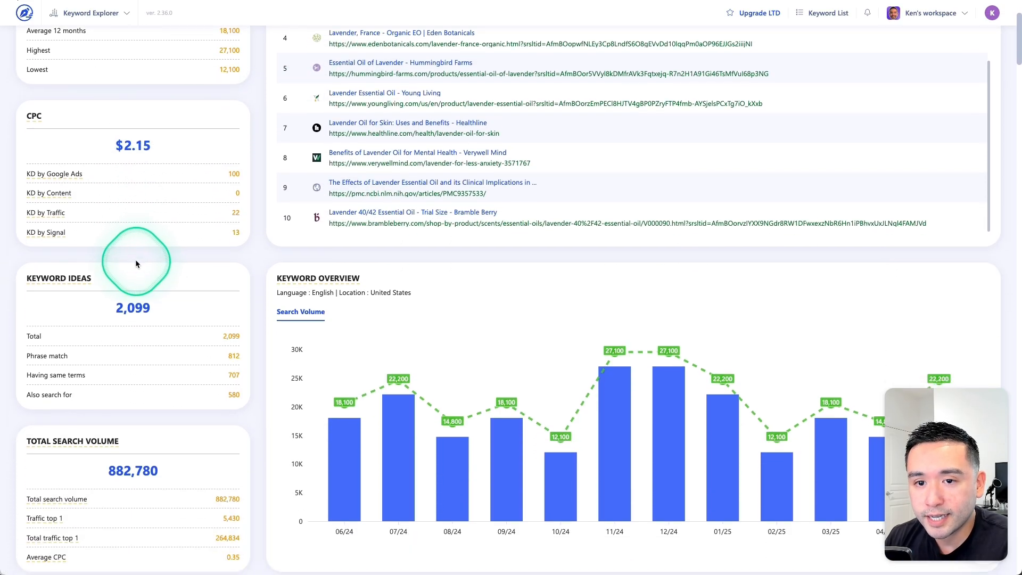
double_click(130, 284)
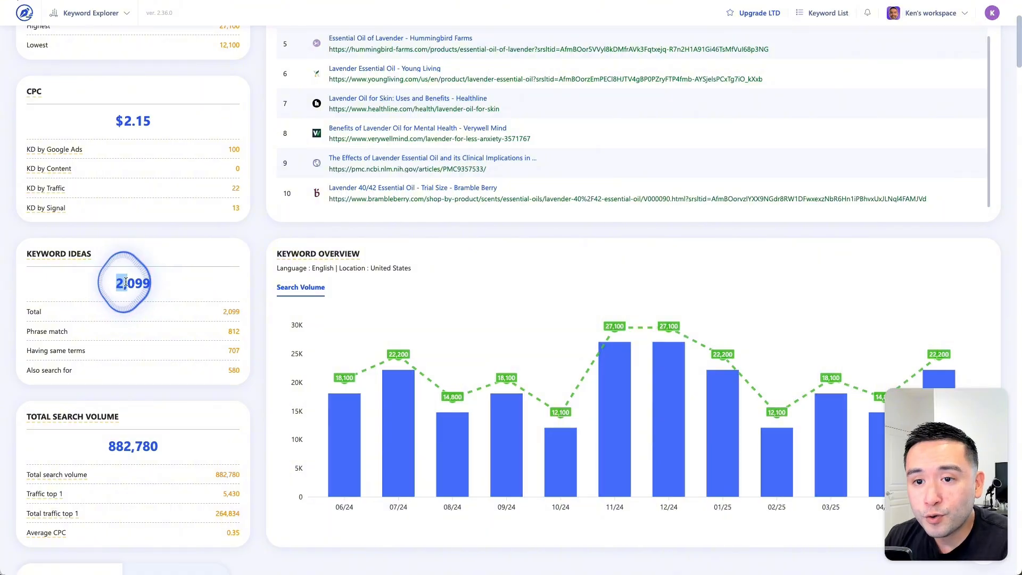
scroll(160, 280, down, 1)
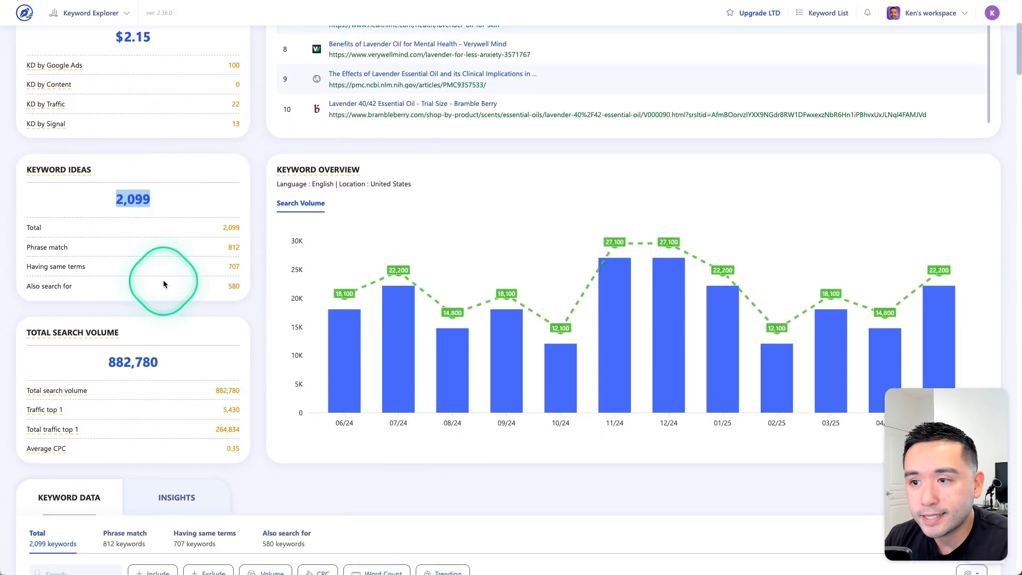
scroll(394, 285, down, 2)
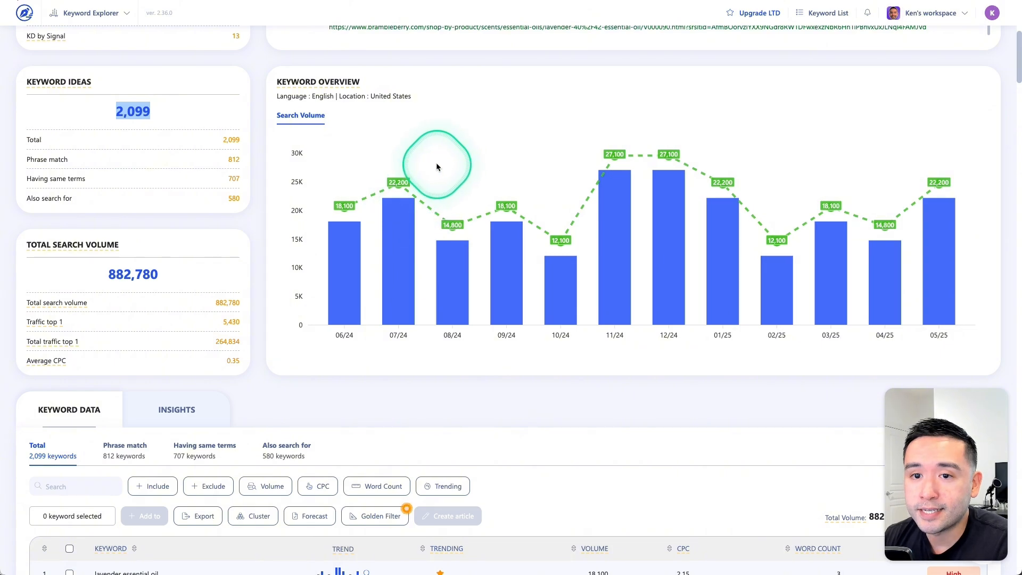
Step: Examine the Total Search Volume figures and the list of keyword ideas in Keyword Data
scroll(436, 166, down, 1)
mouse_move(81, 225)
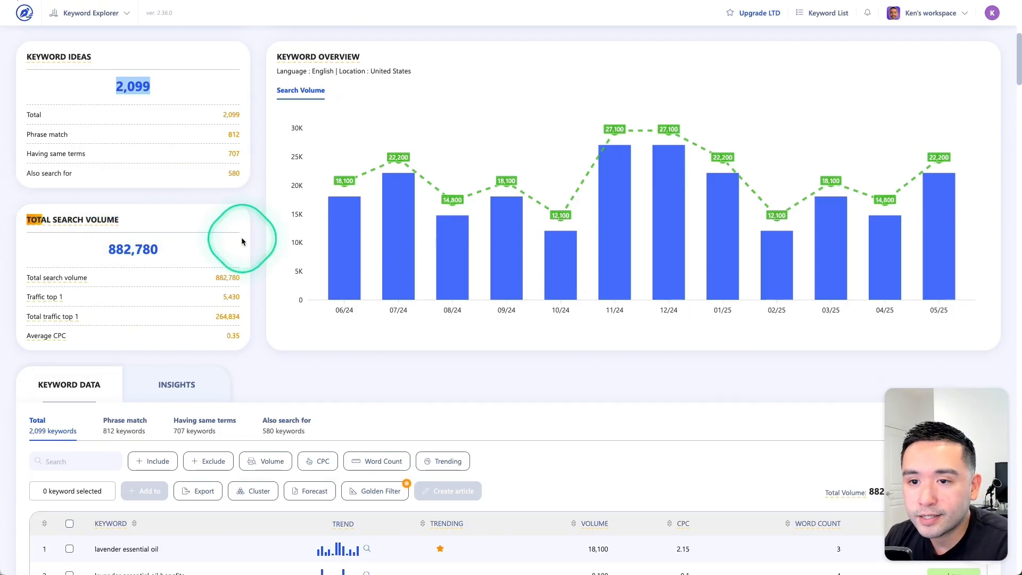
scroll(251, 238, down, 5)
scroll(229, 234, down, 4)
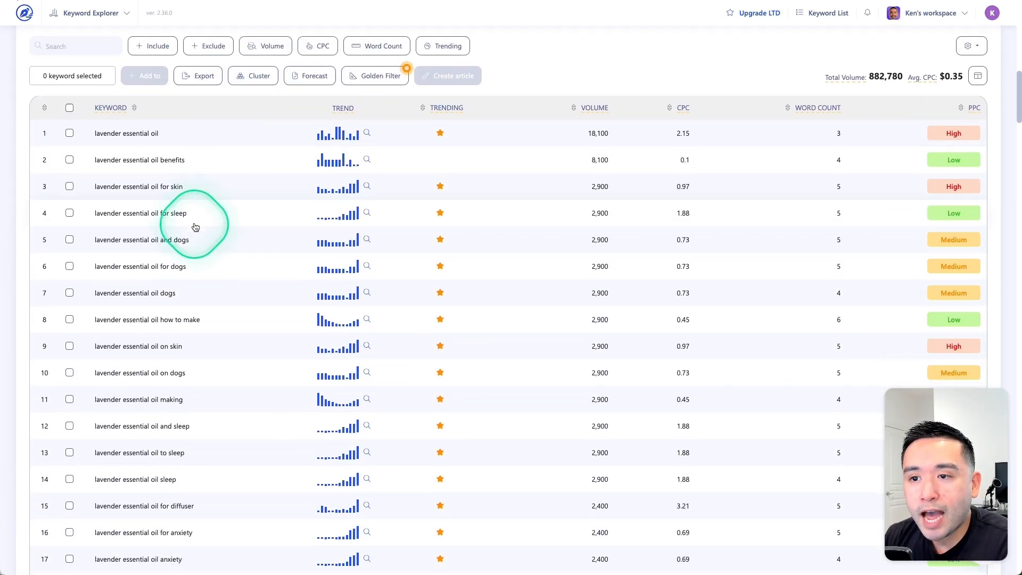
scroll(217, 235, up, 3)
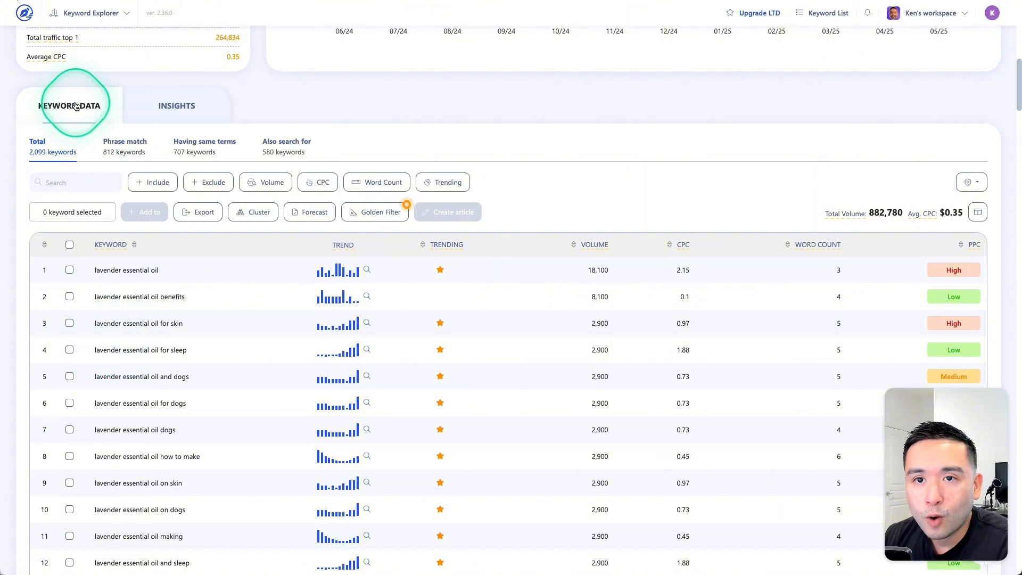
Step: View the Insights for the keyword and examine its question-based keyword groups
click(157, 110)
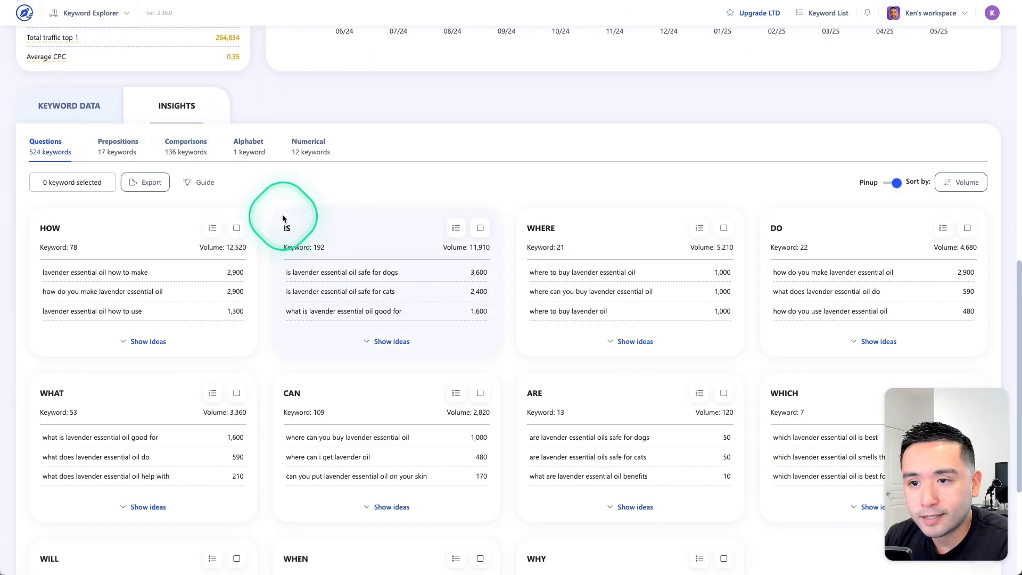
scroll(270, 223, up, 15)
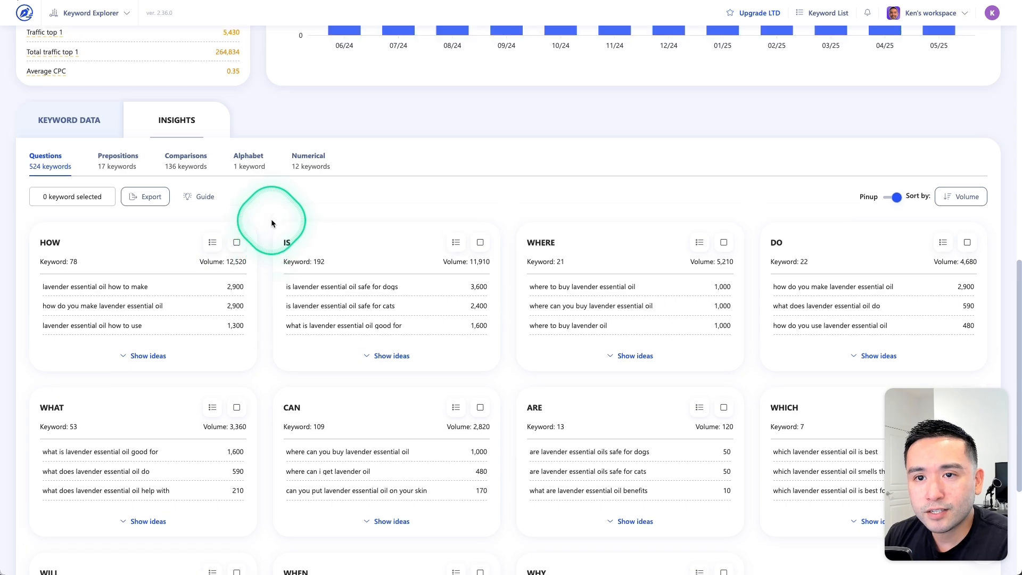
click(126, 16)
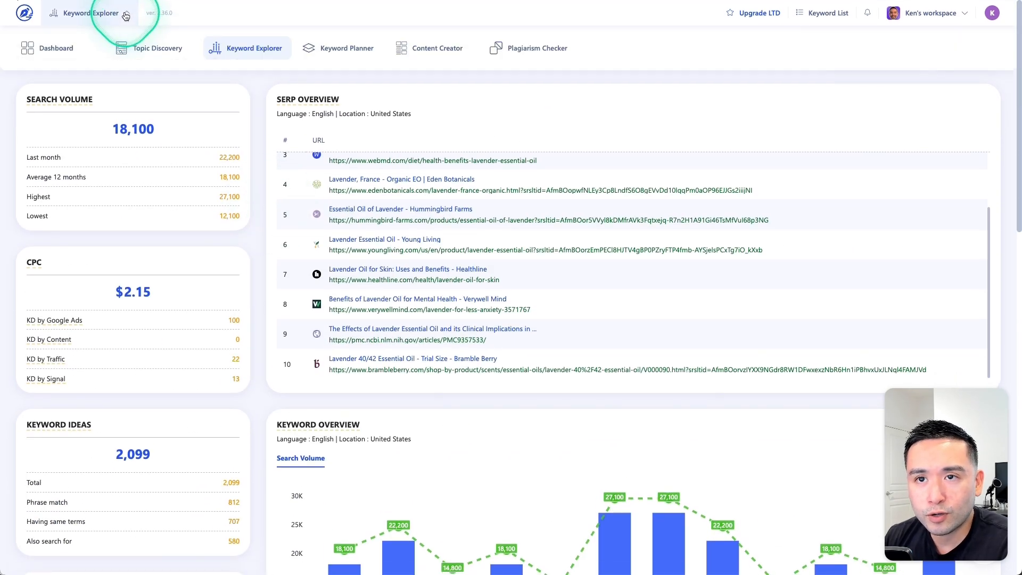
scroll(257, 119, down, 10)
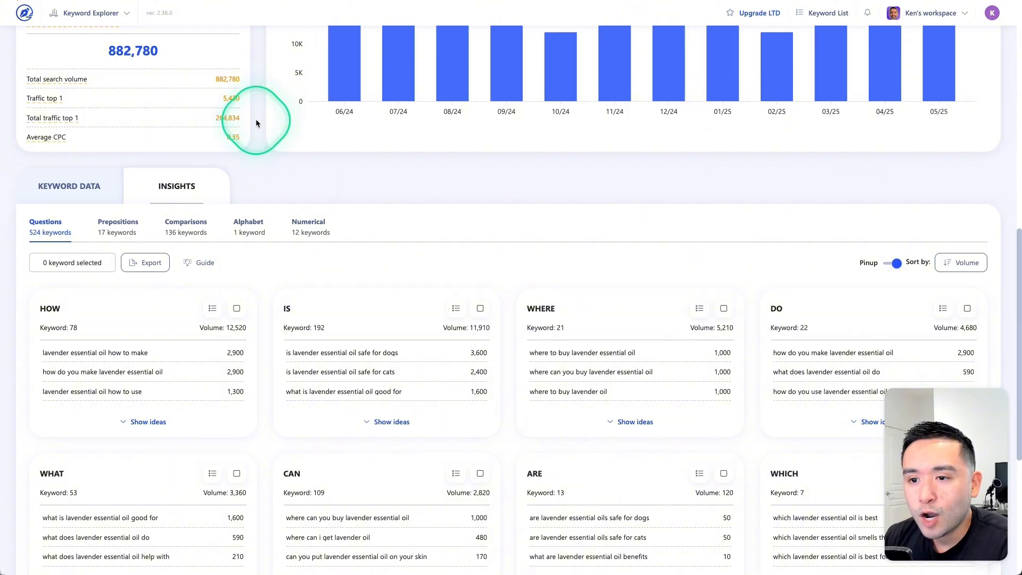
scroll(260, 120, down, 2)
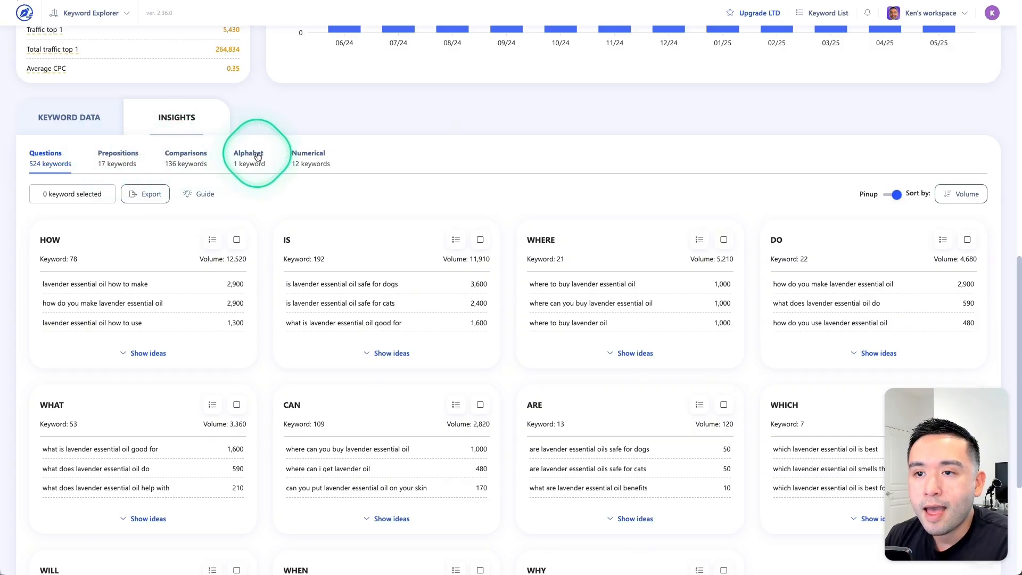
scroll(238, 204, down, 1)
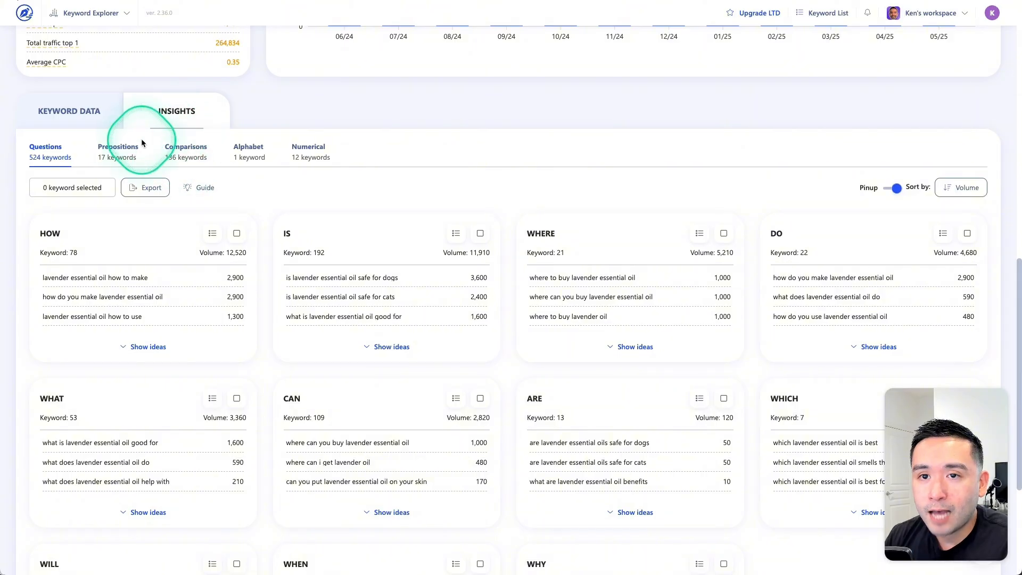
Step: Compare the Keyword Data list with Insights, viewing the Prepositions groups before returning to Questions
click(85, 118)
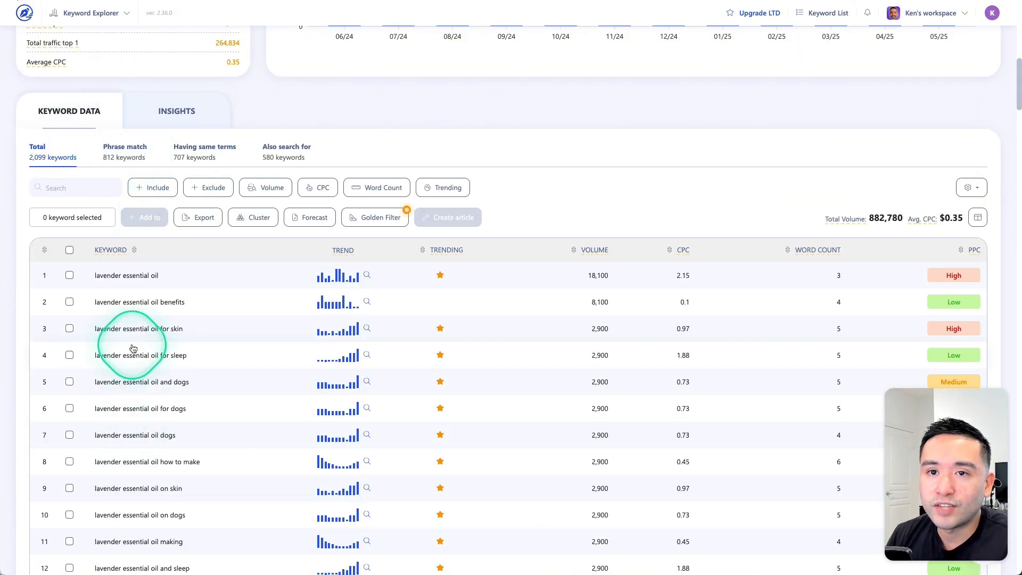
click(181, 108)
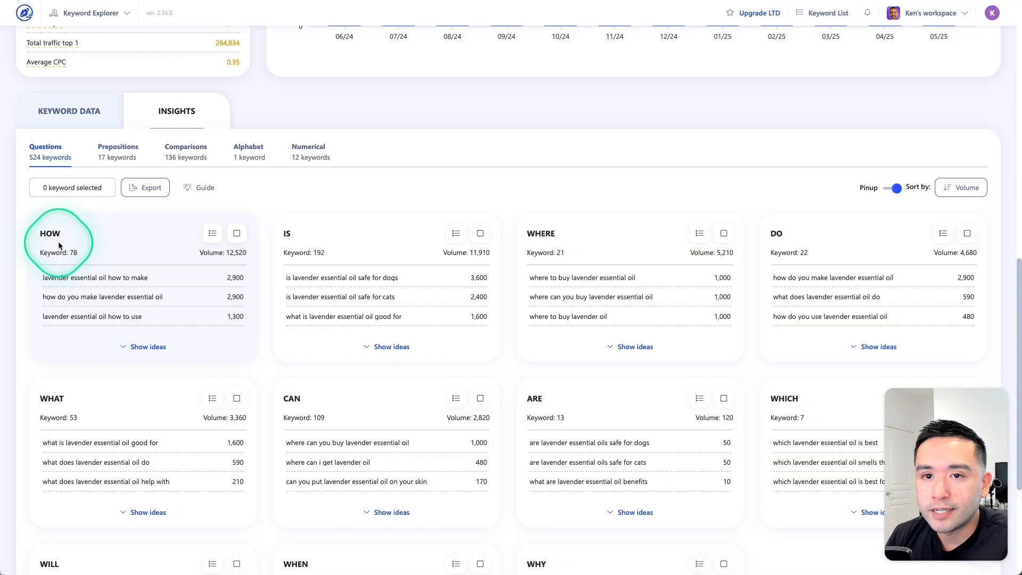
click(111, 154)
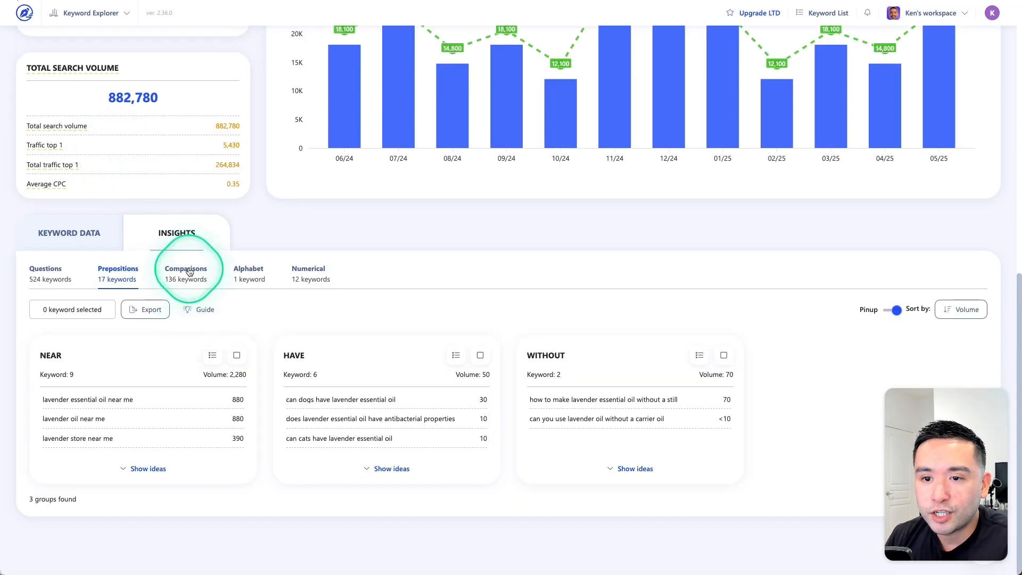
click(53, 274)
Step: Read the Trending, Volume, Word Count and PPC column descriptions in Keyword Data, and view the Include filter's options
scroll(155, 285, down, 2)
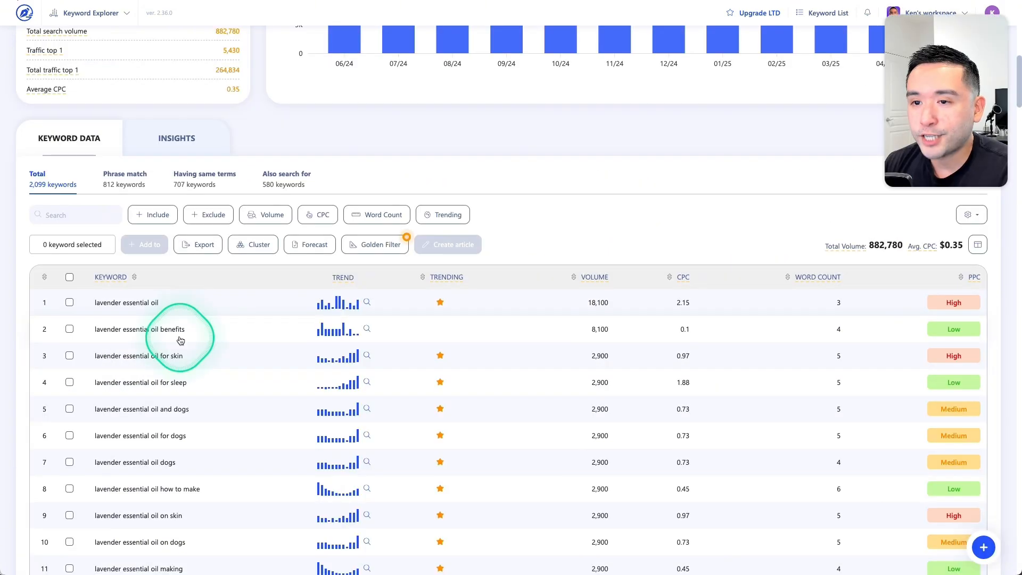
scroll(171, 333, down, 1)
scroll(167, 337, down, 1)
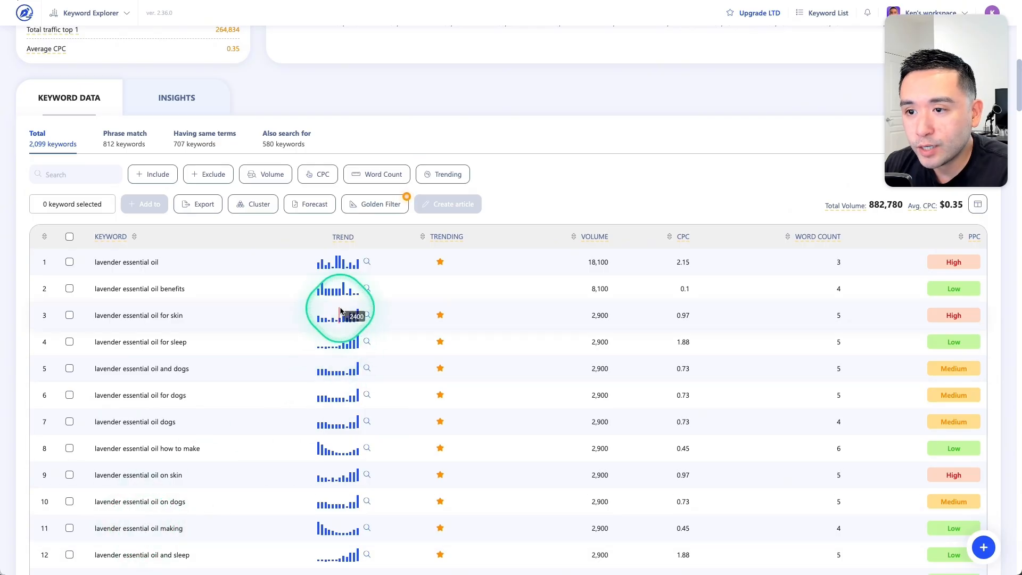
mouse_move(341, 241)
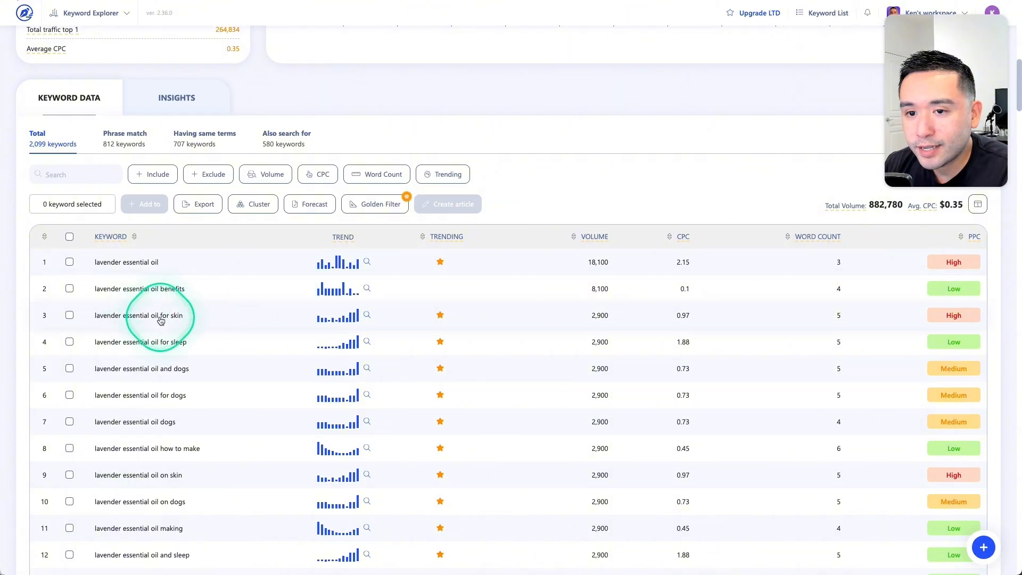
mouse_move(438, 237)
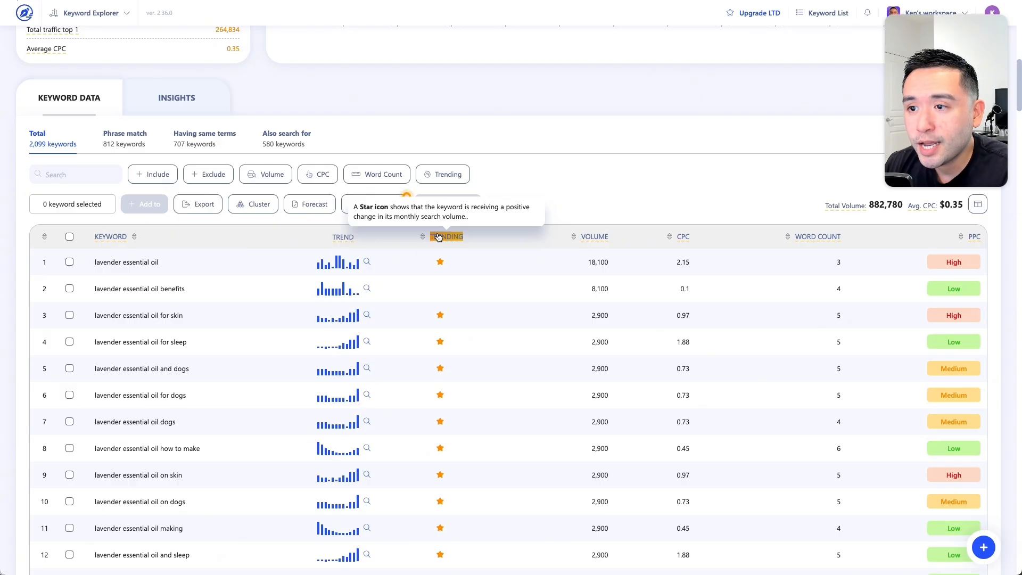
mouse_move(596, 238)
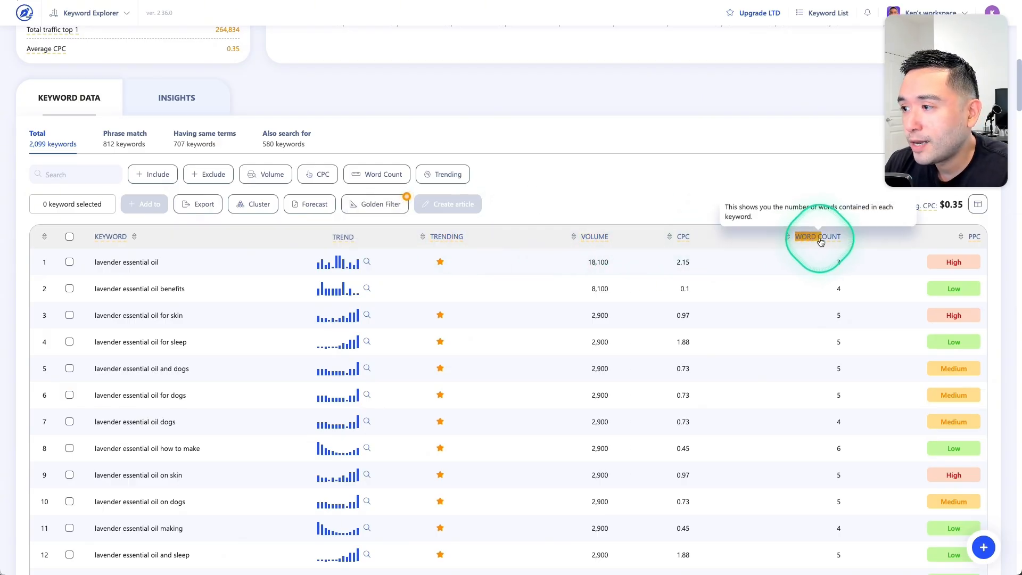
mouse_move(972, 240)
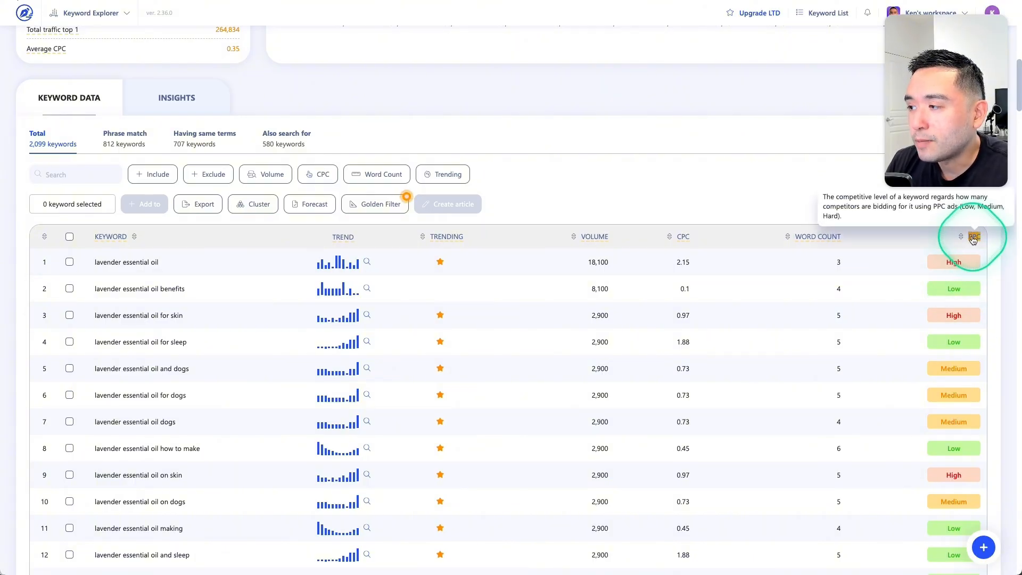
click(154, 174)
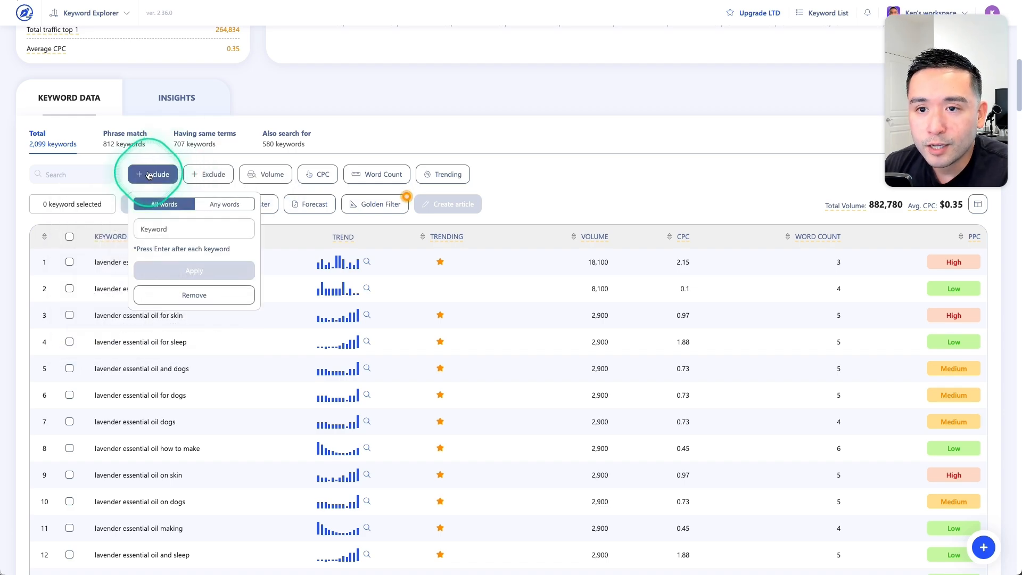
click(387, 136)
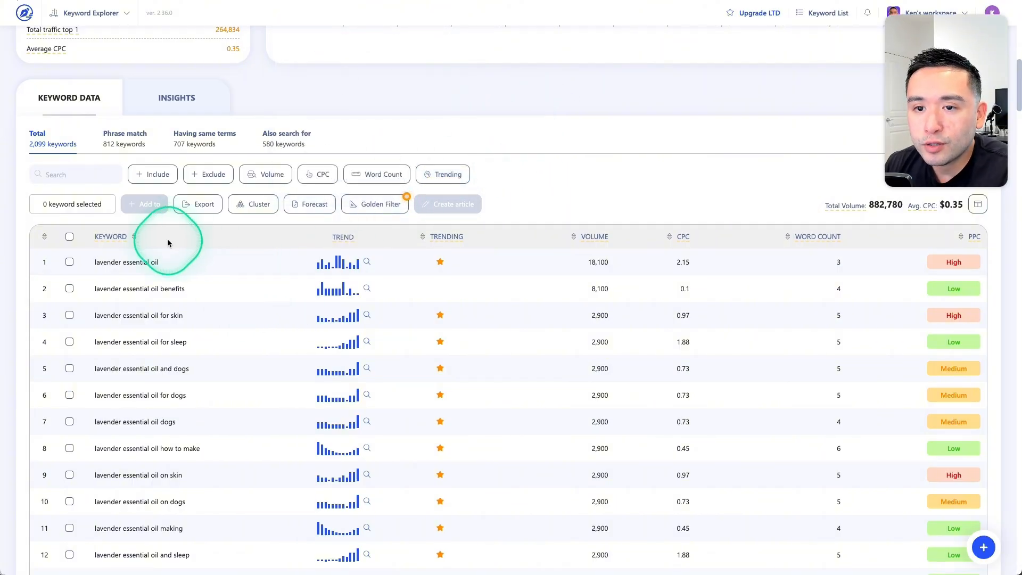
Step: Filter the keywords to a search volume of 100 to 1,000, after trying a range of 1,000 to 5,000
click(261, 176)
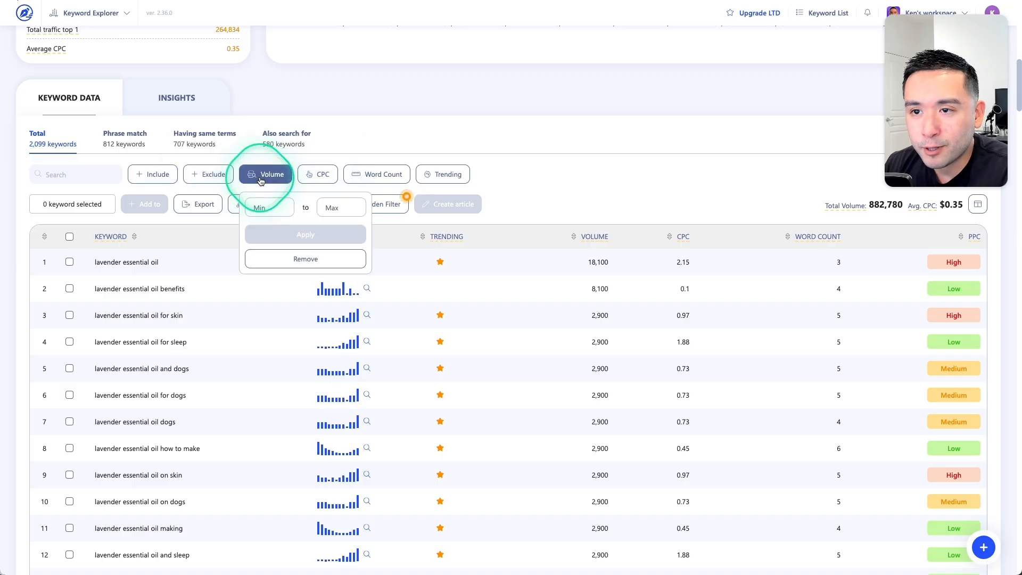
click(262, 208)
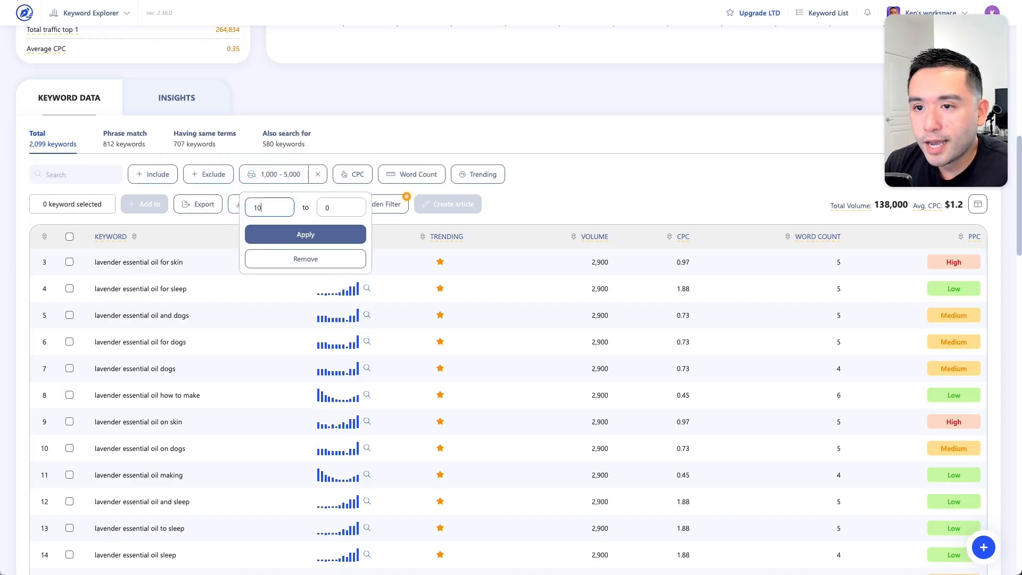
click(352, 211)
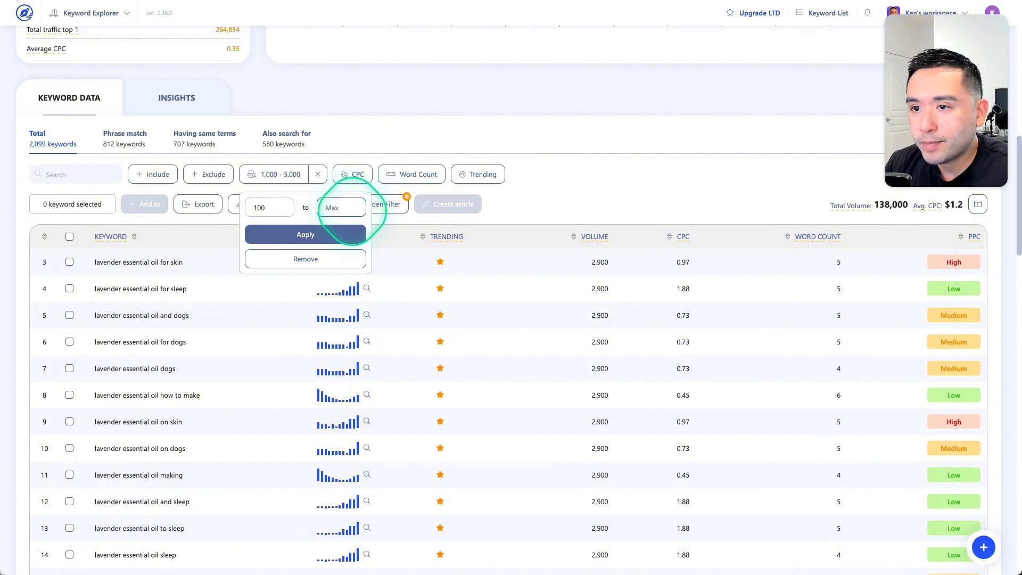
click(327, 234)
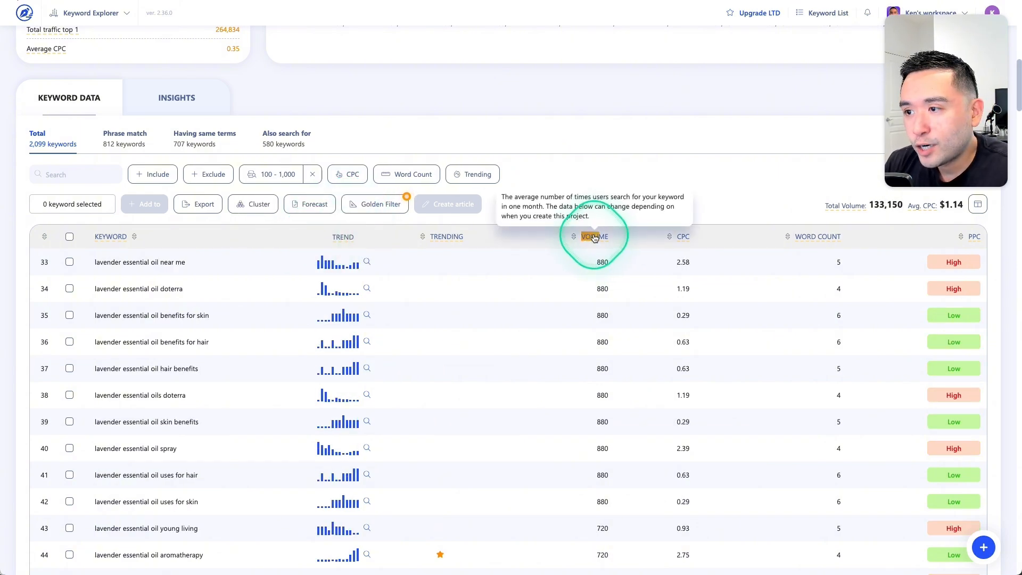
Step: Look through the volume-filtered keywords down to the end of the page and highlight the number of results
scroll(233, 263, down, 10)
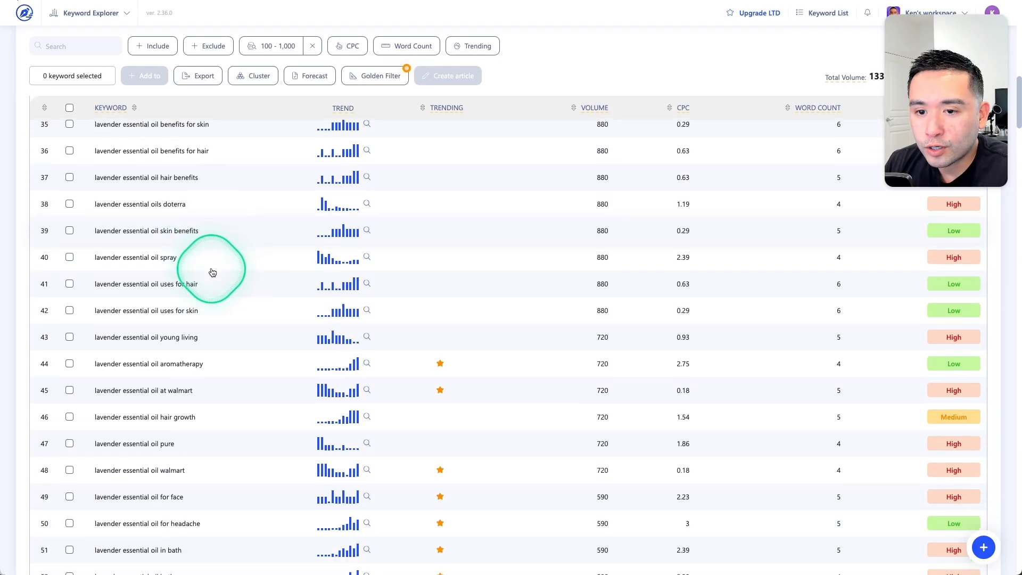
scroll(202, 272, down, 5)
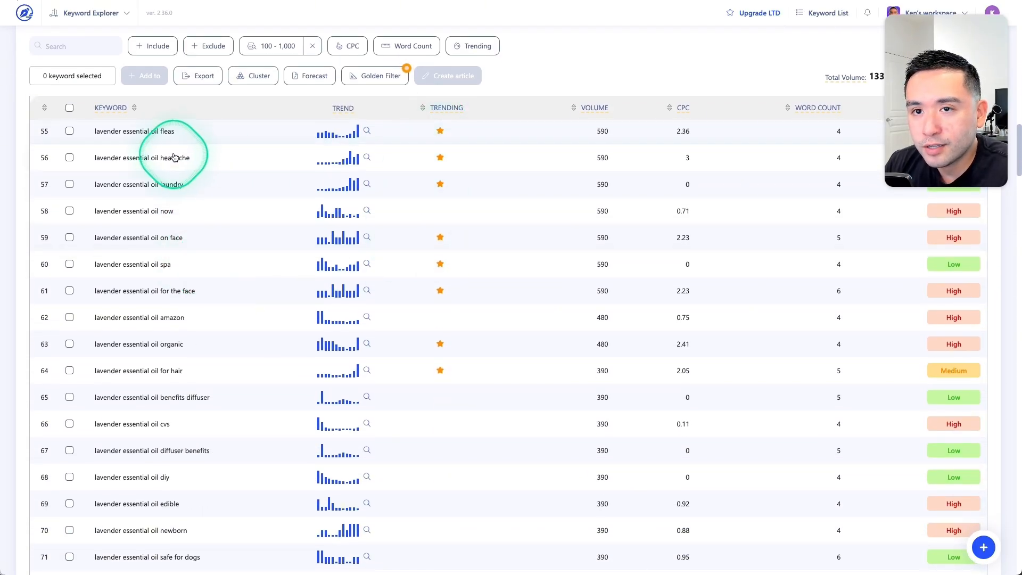
scroll(201, 301, down, 1)
scroll(202, 301, down, 20)
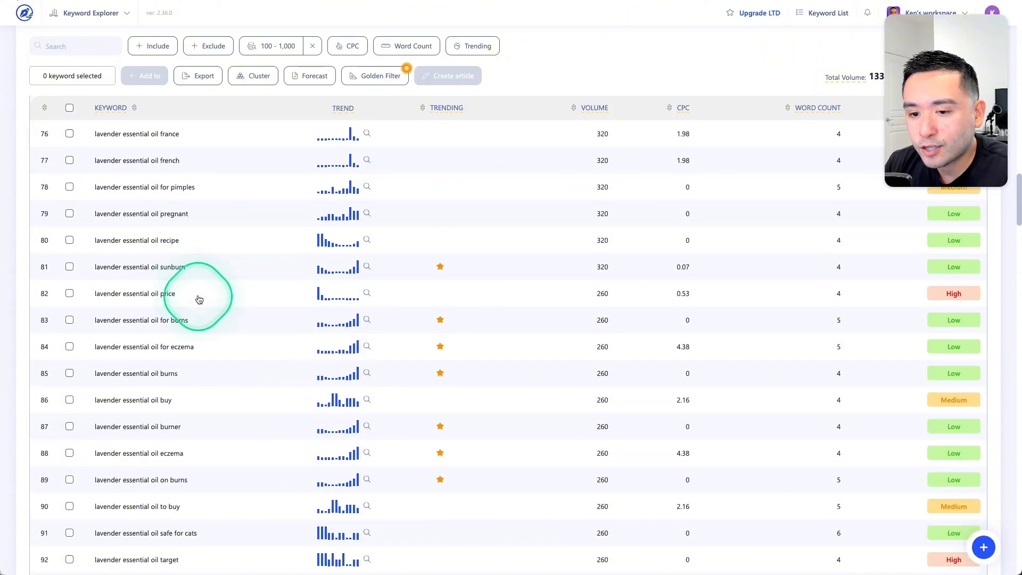
scroll(199, 299, down, 20)
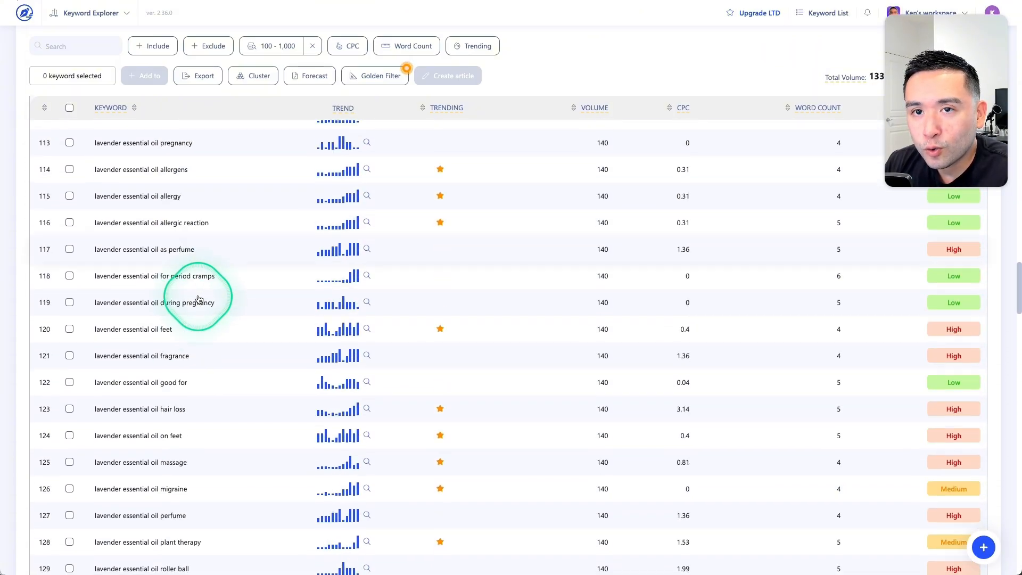
scroll(200, 299, down, 20)
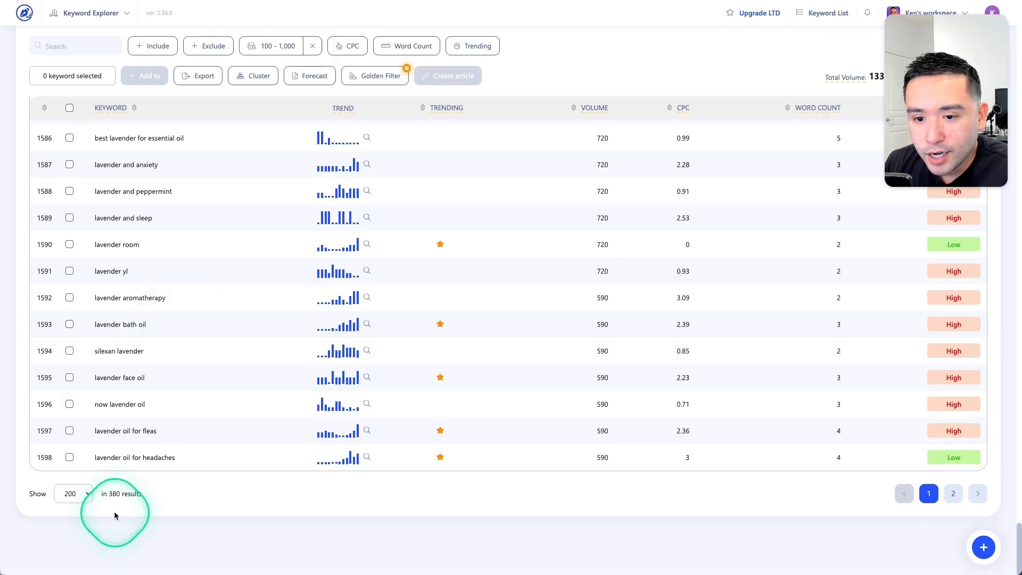
mouse_move(108, 494)
mouse_down()
mouse_move(147, 493)
mouse_move(109, 493)
mouse_up()
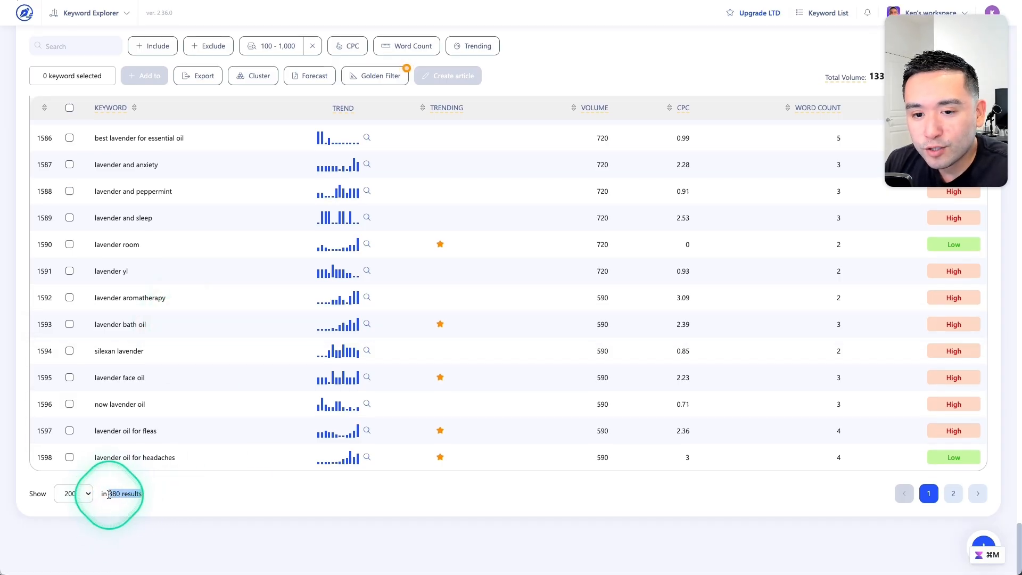
scroll(122, 496, down, 2)
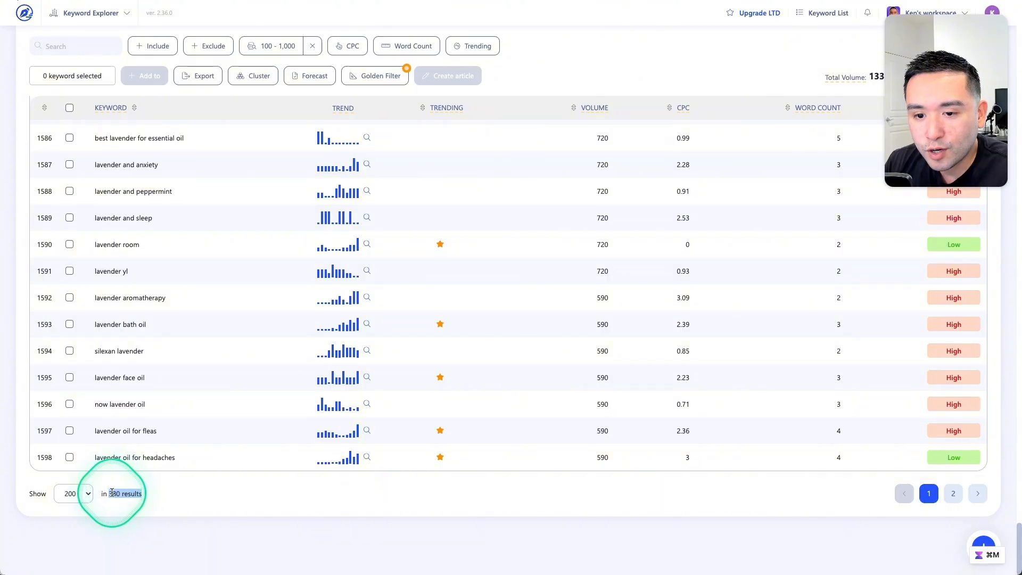
click(30, 490)
scroll(135, 459, up, 2)
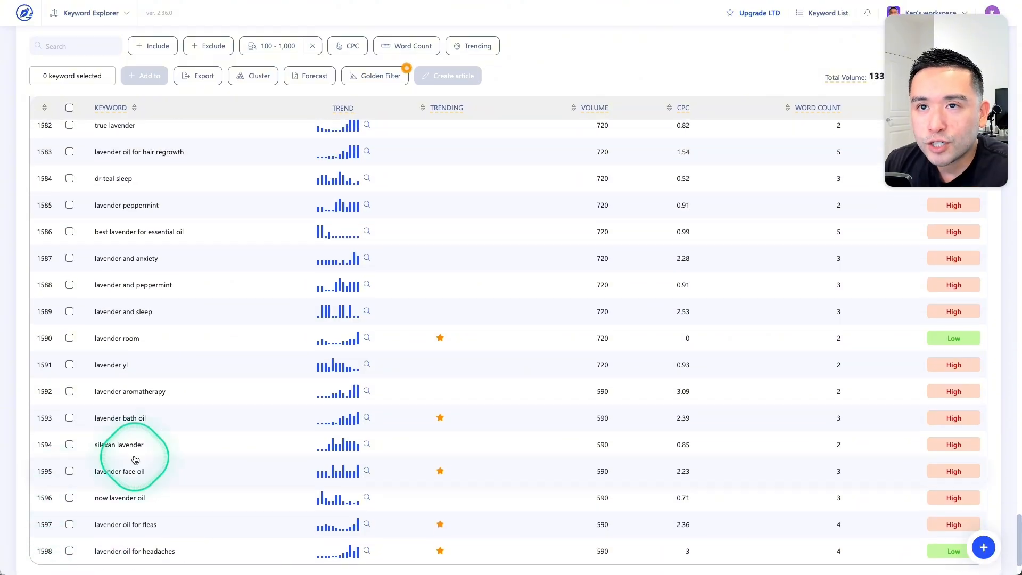
Step: View the Golden Filter's keyword scope options, and select all keywords in the volume-filtered Keyword Data list
scroll(247, 406, up, 20)
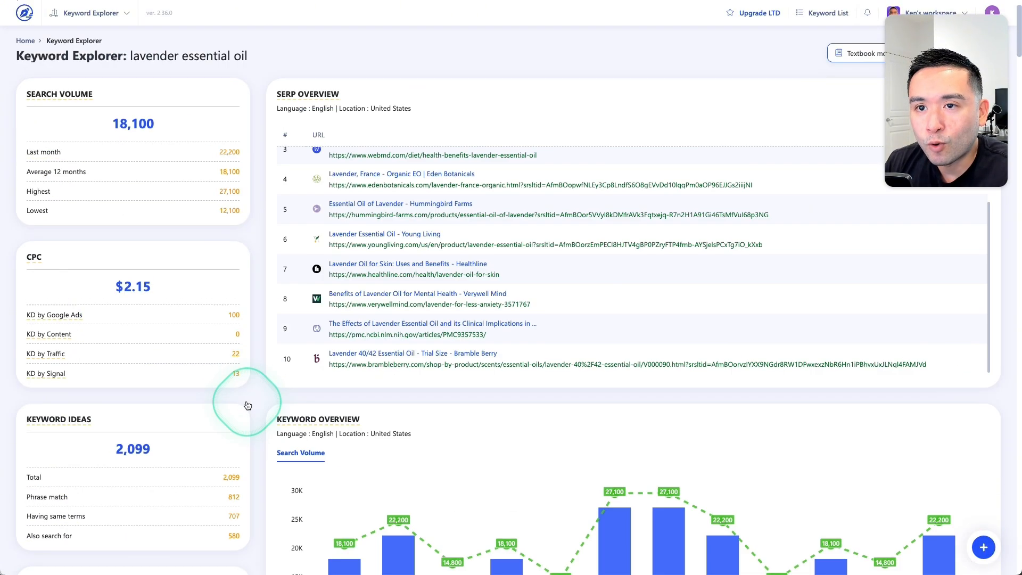
scroll(247, 404, down, 10)
click(51, 113)
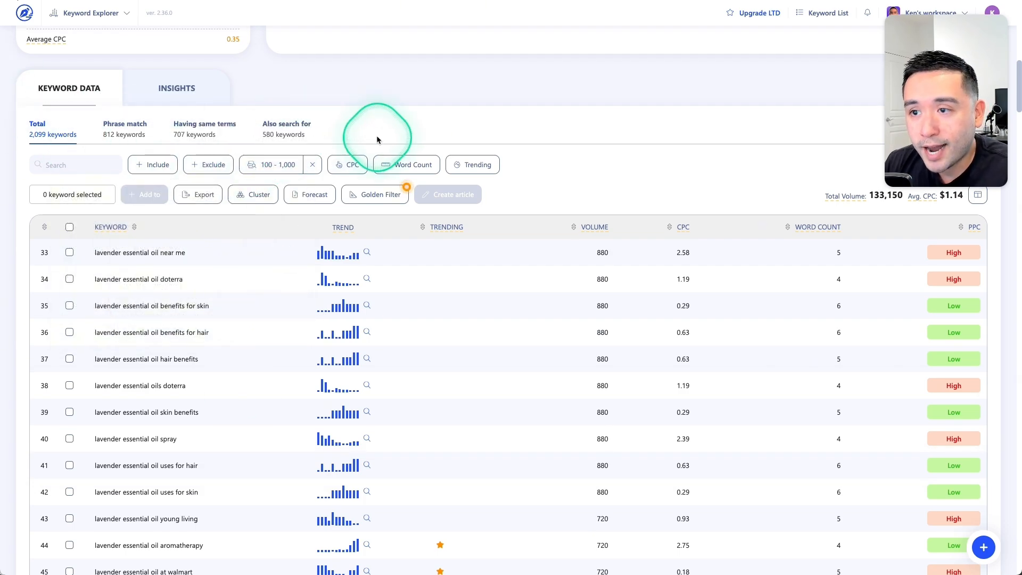
click(381, 194)
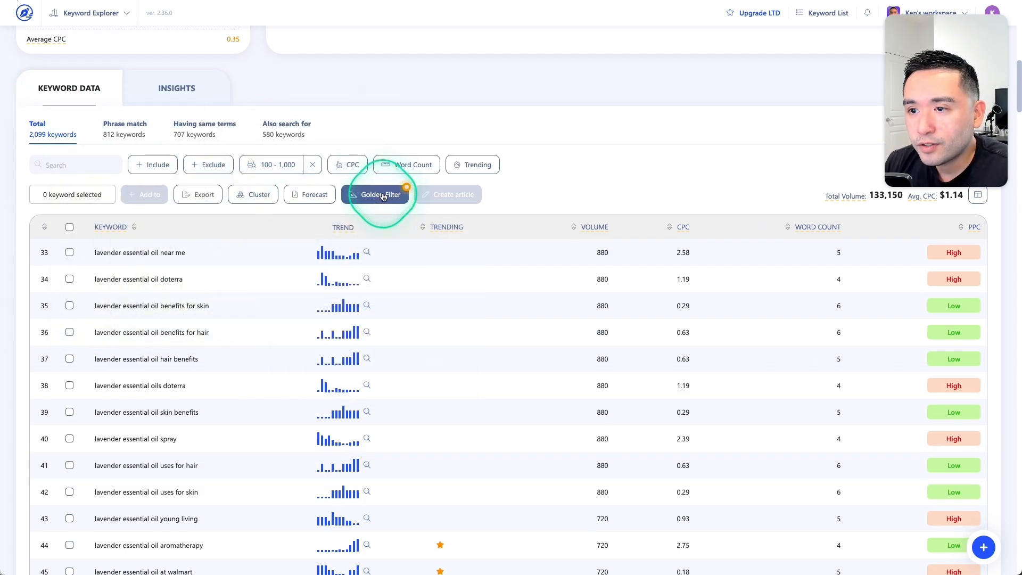
click(363, 250)
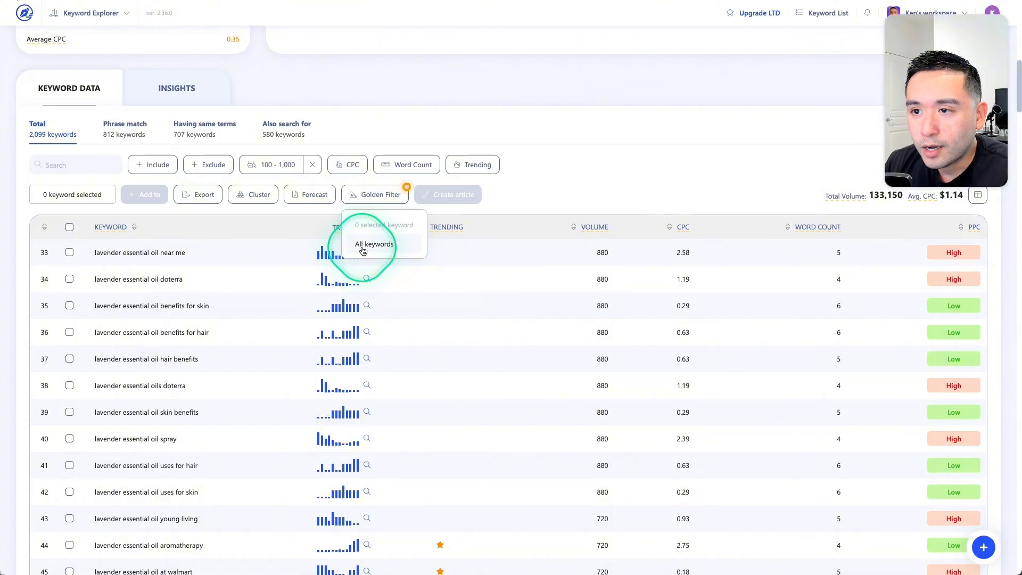
click(69, 228)
click(49, 198)
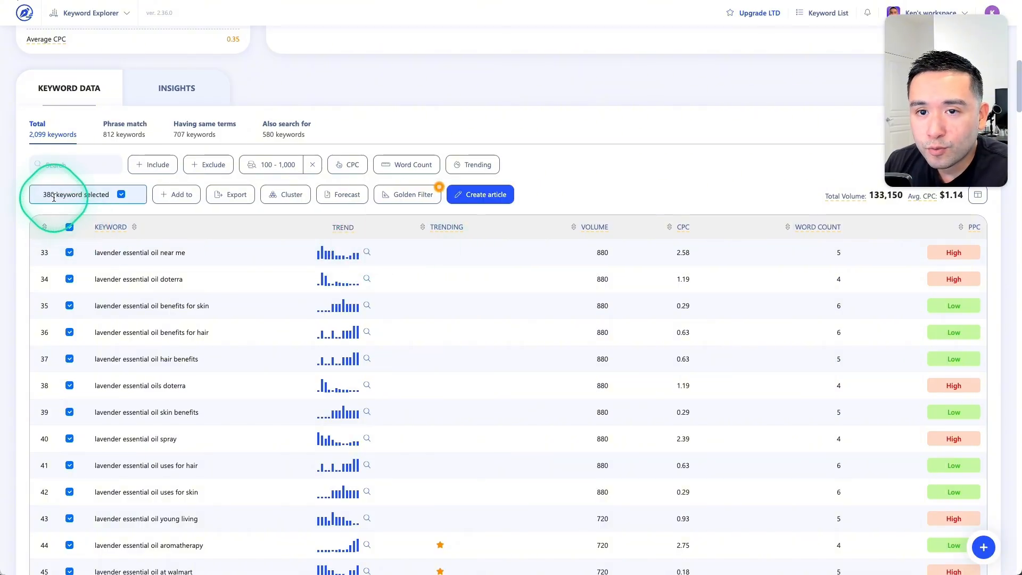
Step: Run the Golden Filter on the selected keywords, adding the project "lavender essential oil - 380 keywords golden score" for United States and English
mouse_move(407, 197)
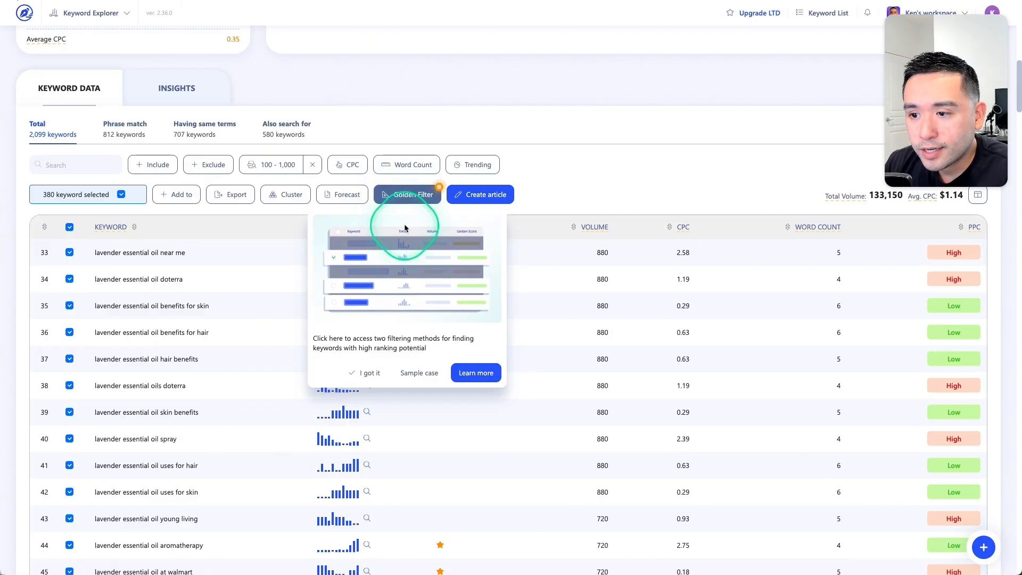
click(365, 372)
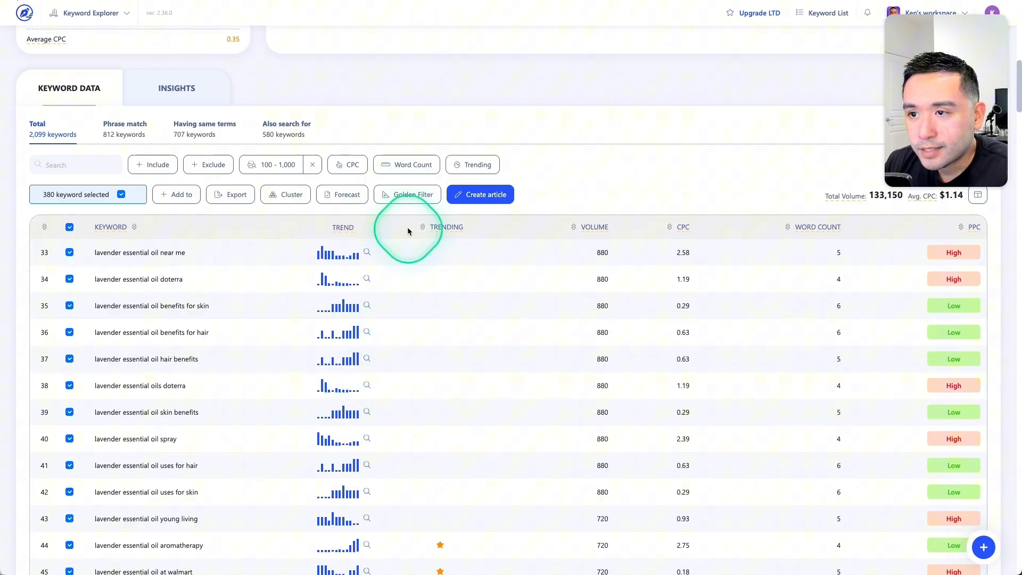
click(408, 195)
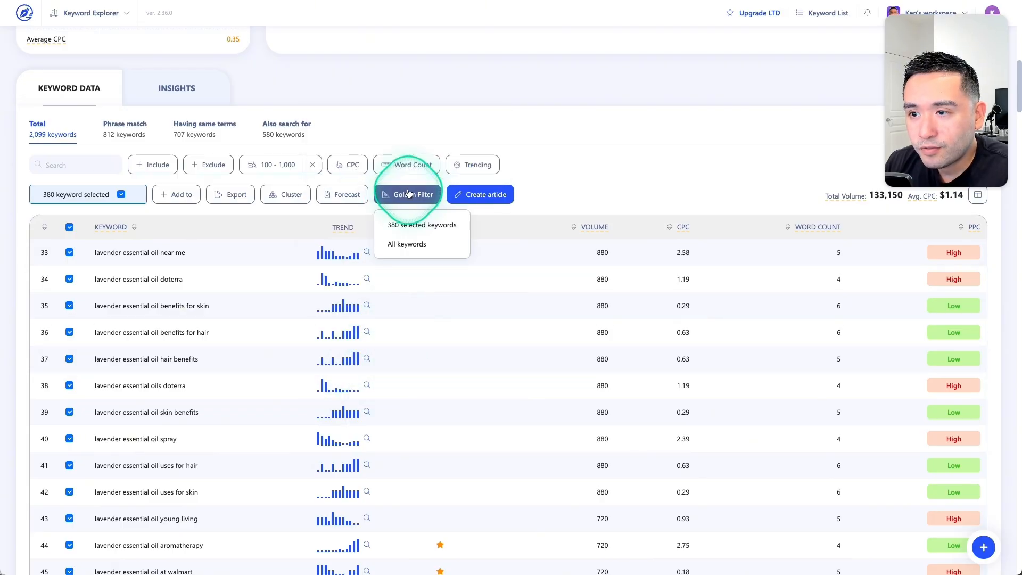
click(412, 222)
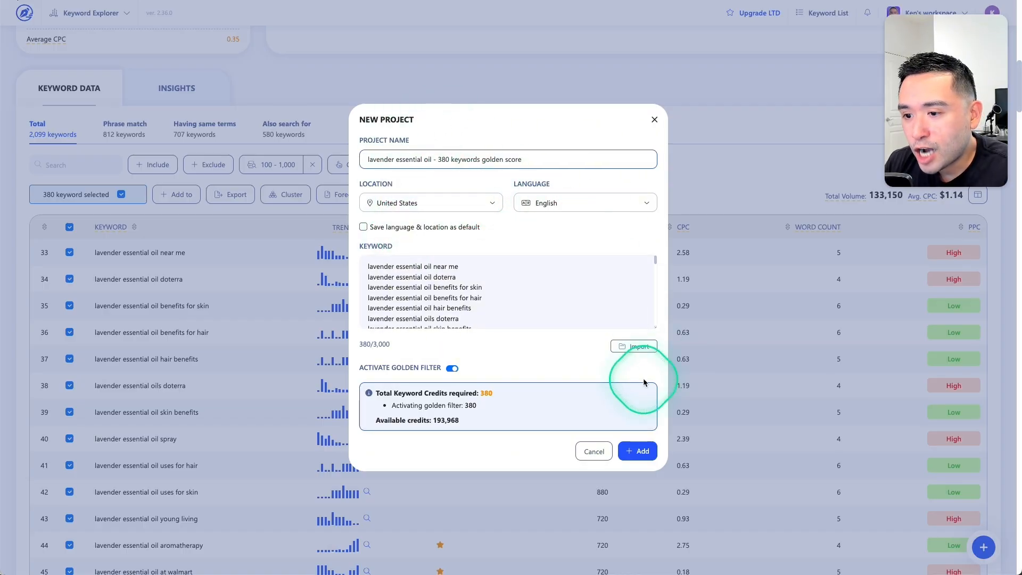
click(641, 452)
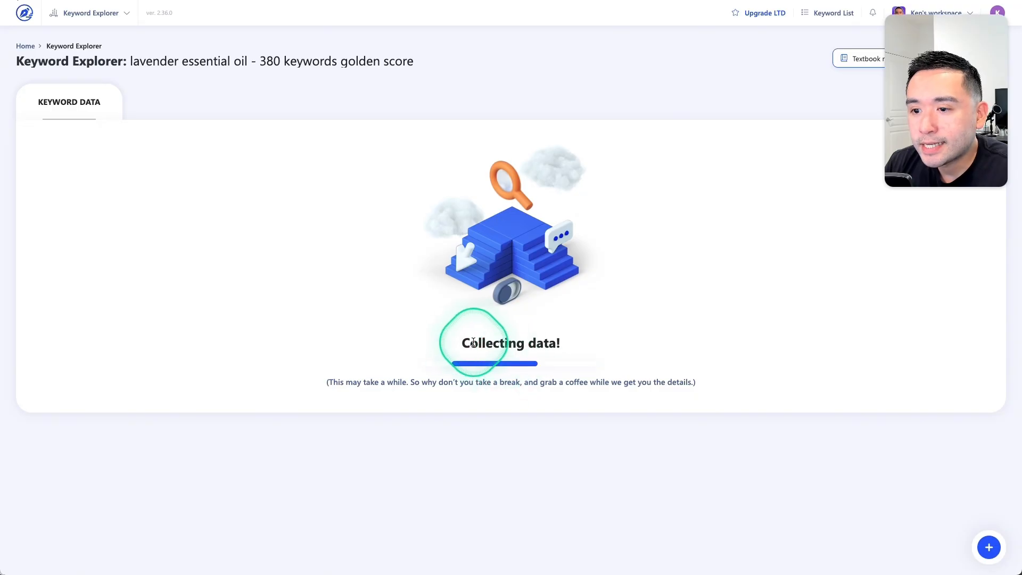
drag(471, 342, 578, 343)
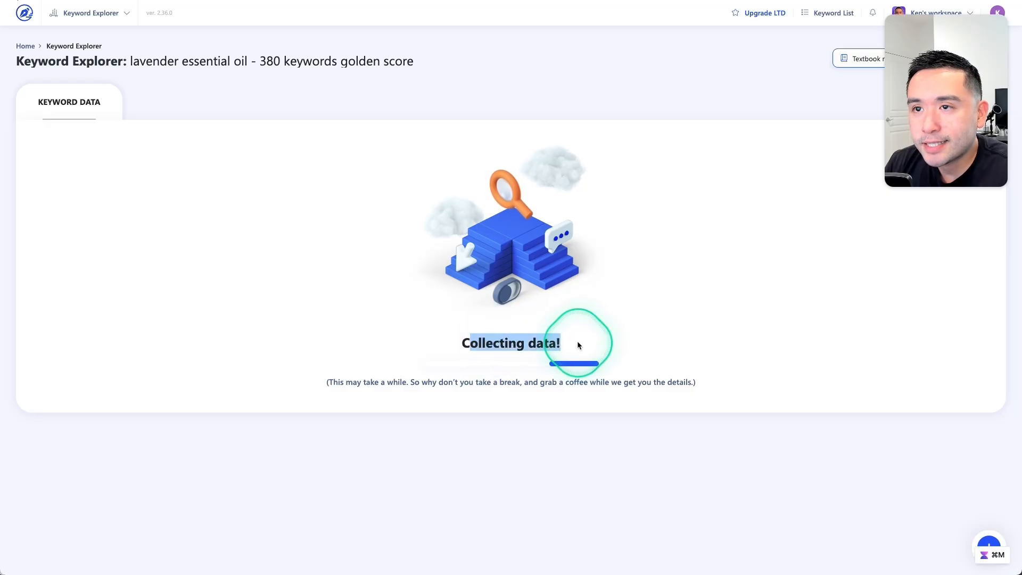
click(349, 63)
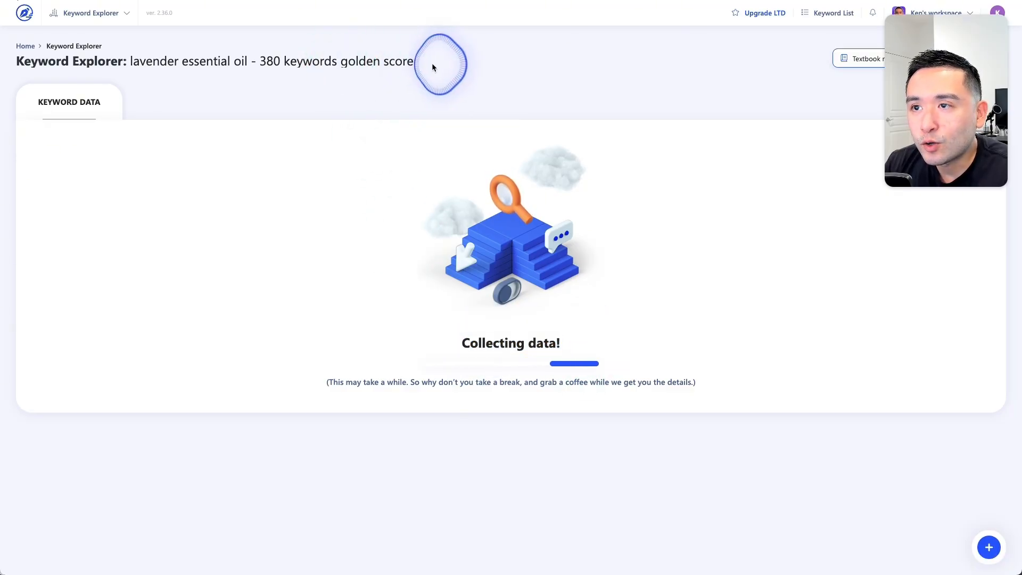
drag(434, 67, 343, 63)
click(341, 63)
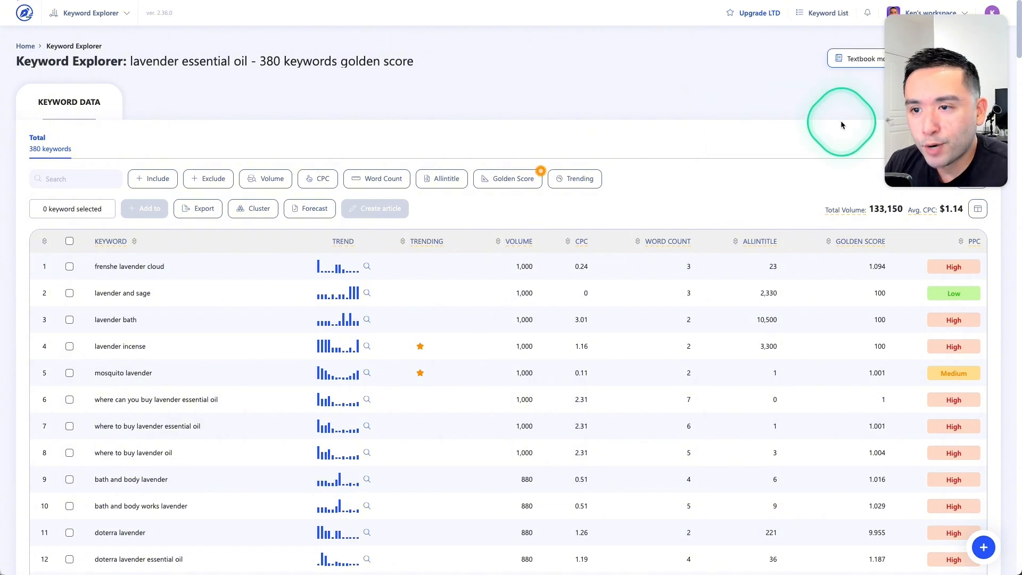
Step: Read the Golden Score filter's By Ranking Probability description, compare it with By Potential Value, and close the filter without applying it
click(505, 180)
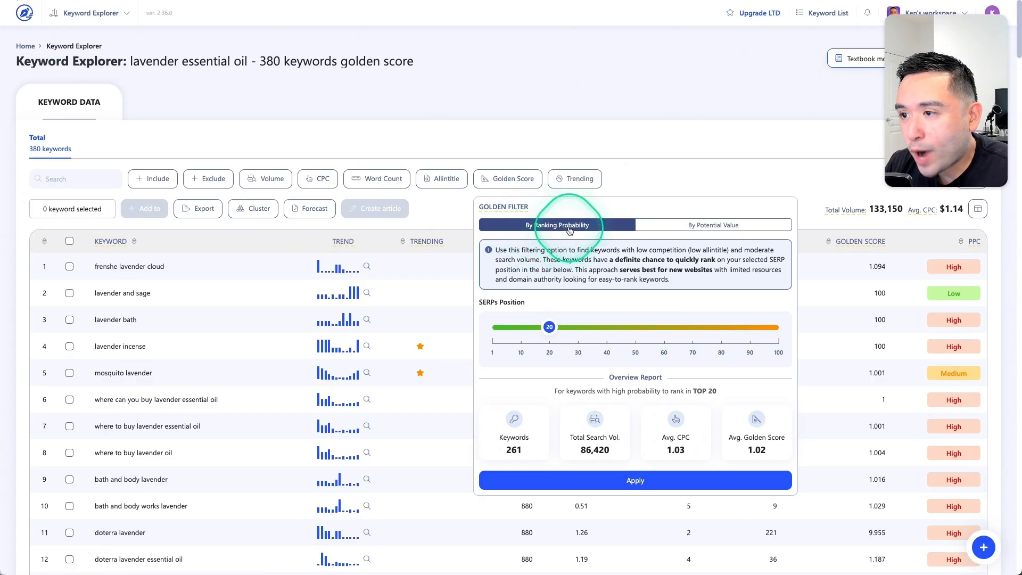
click(692, 227)
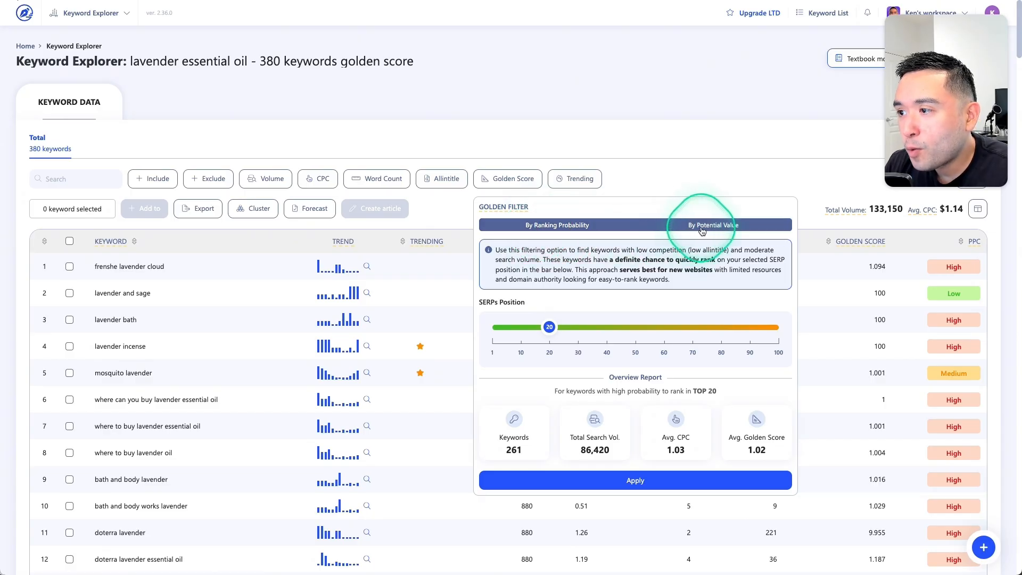
click(602, 227)
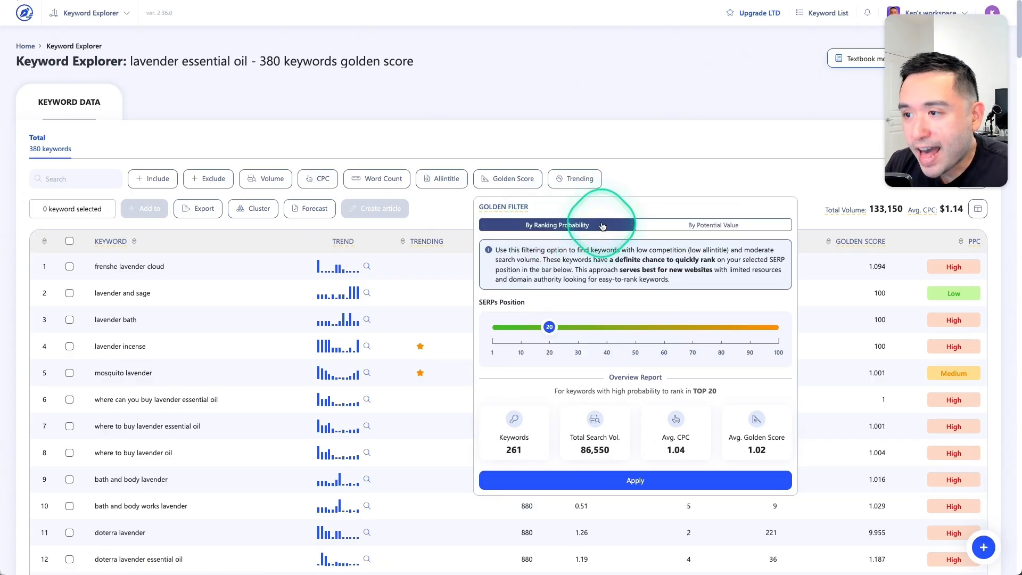
drag(569, 259, 750, 270)
scroll(745, 272, down, 1)
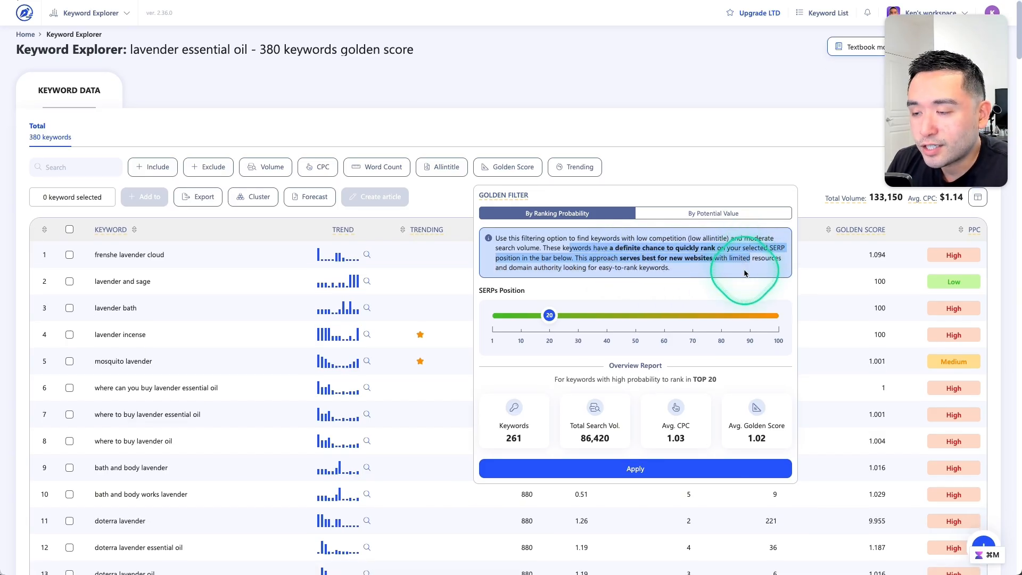
scroll(337, 250, down, 3)
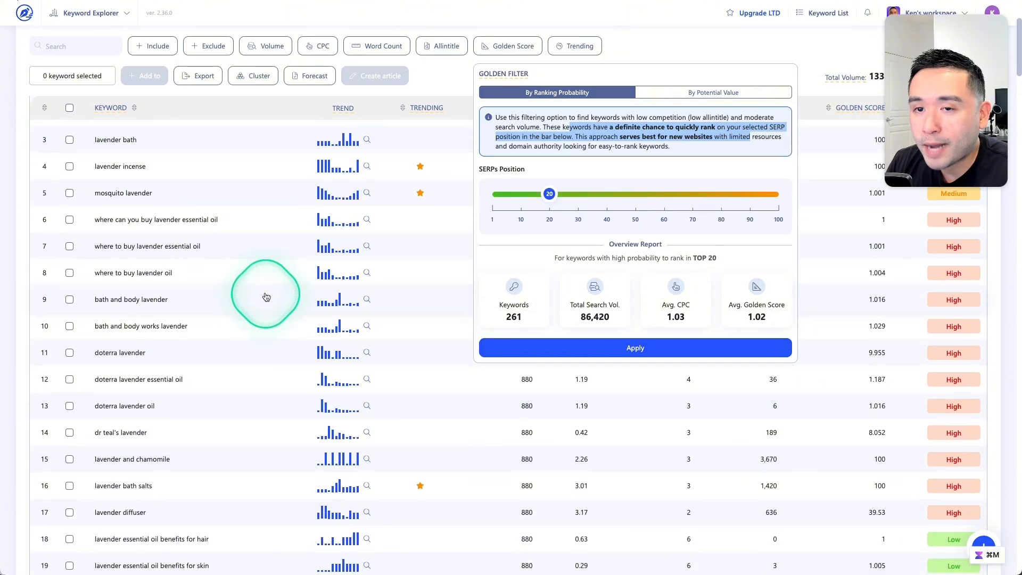
scroll(553, 207, up, 1)
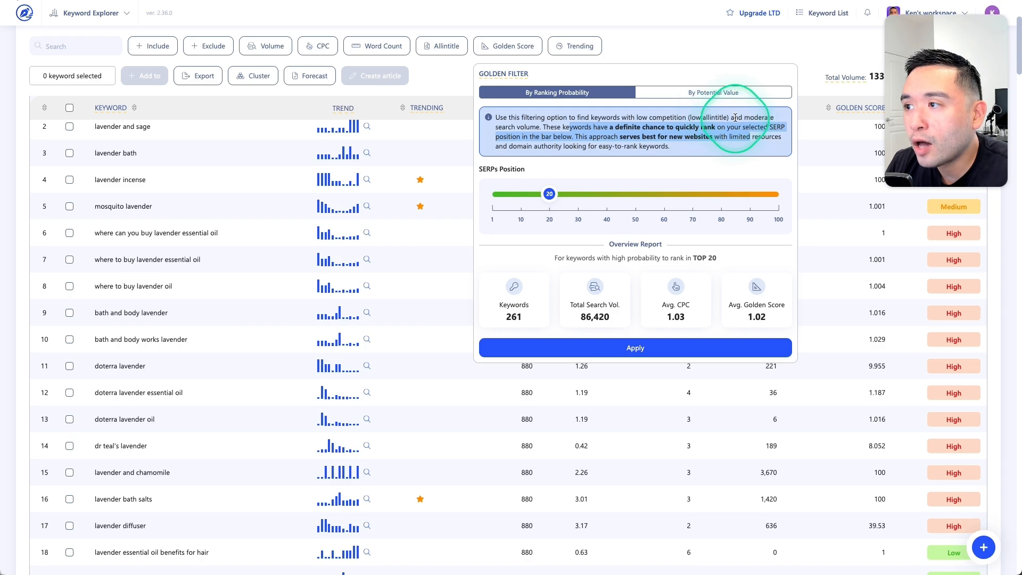
drag(539, 126, 586, 116)
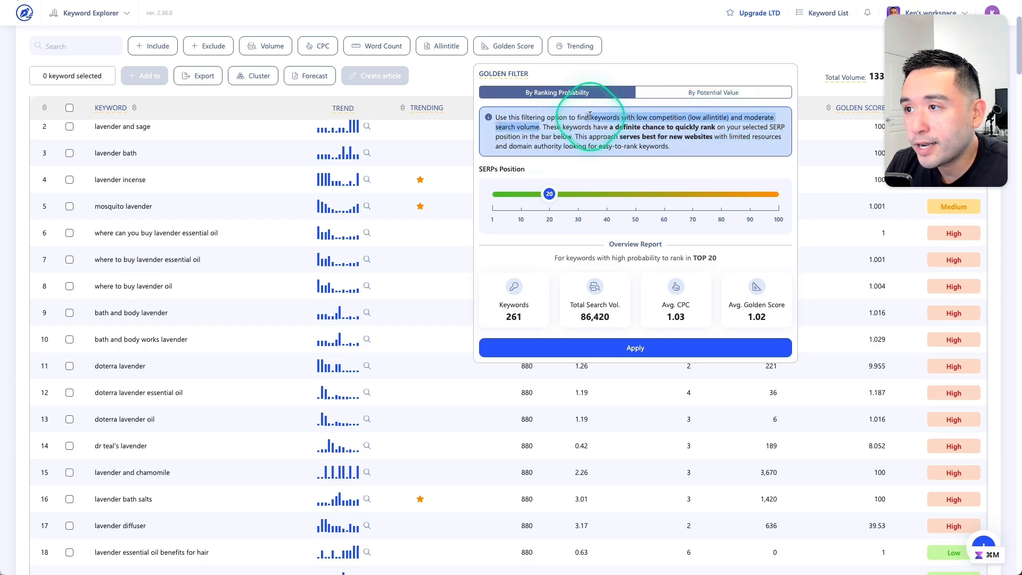
click(659, 54)
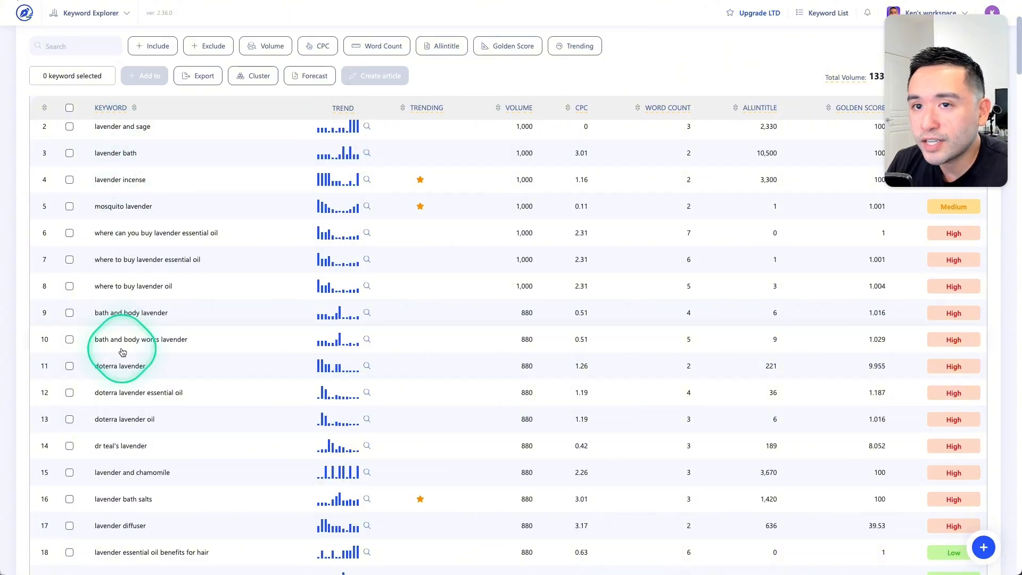
Step: Read the Allintitle column description and examine the allintitle counts down the keyword list
mouse_move(755, 111)
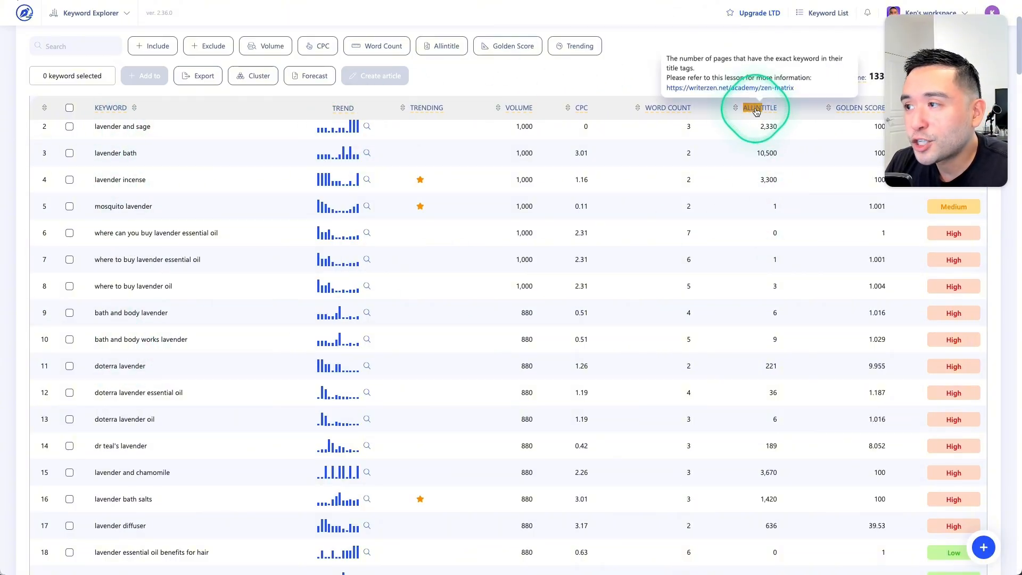
mouse_move(771, 213)
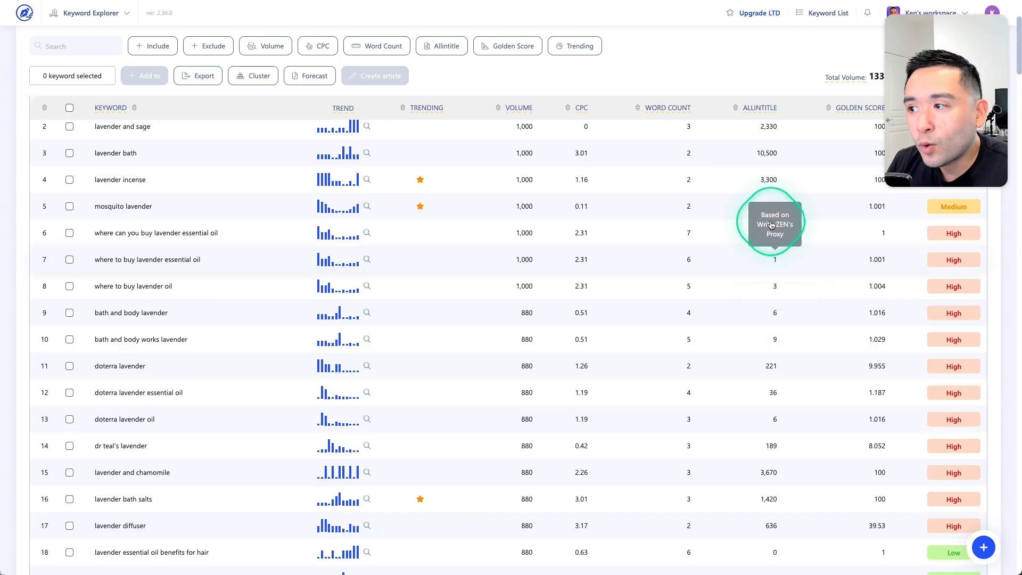
mouse_move(776, 310)
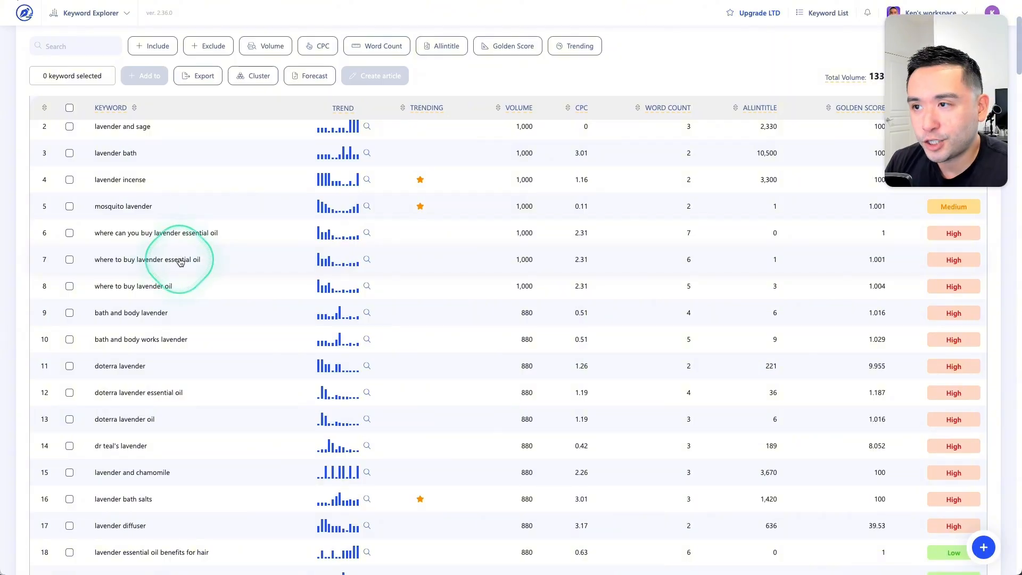
scroll(186, 268, up, 2)
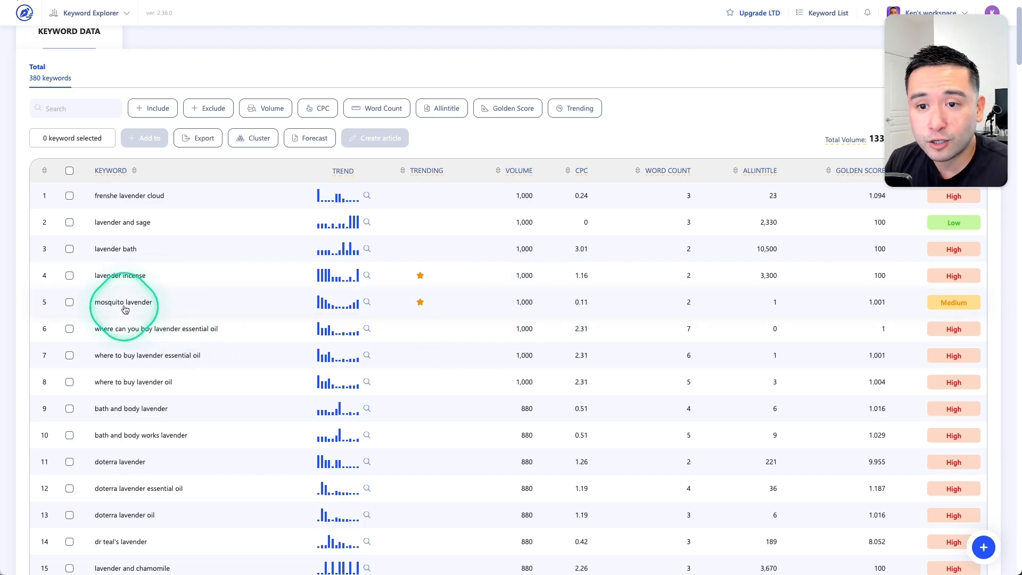
scroll(378, 430, down, 1)
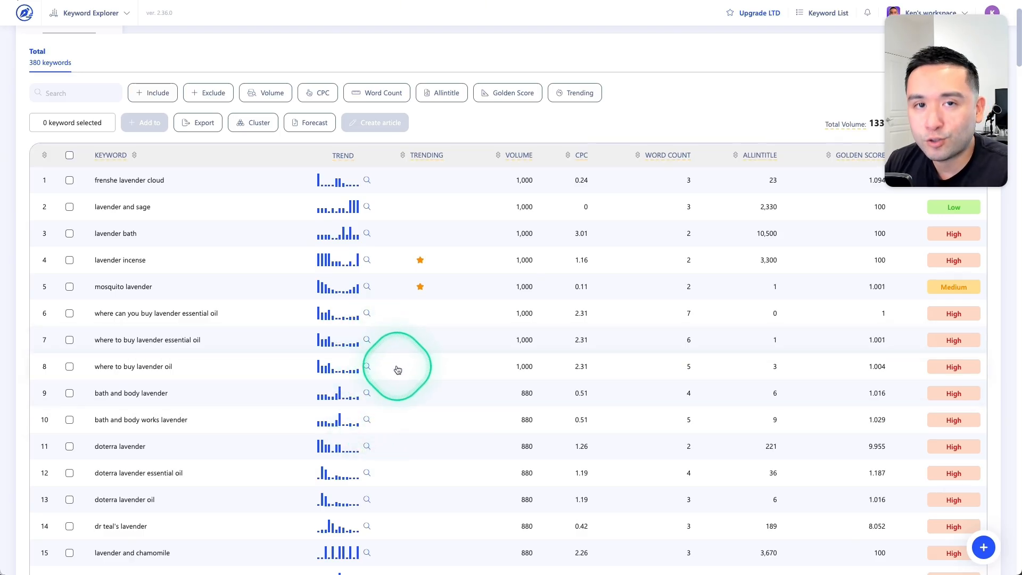
scroll(398, 369, down, 1)
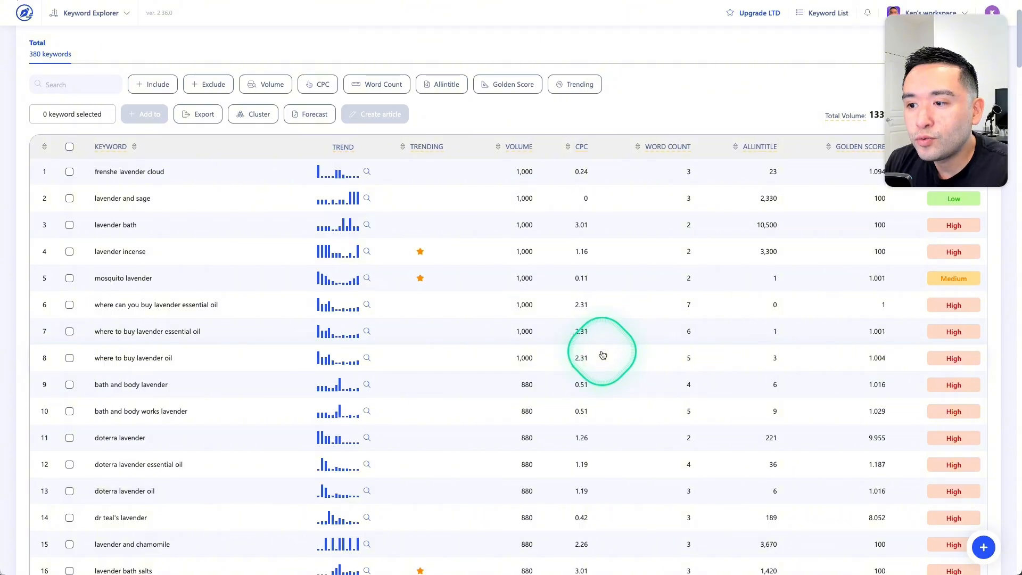
scroll(602, 355, down, 3)
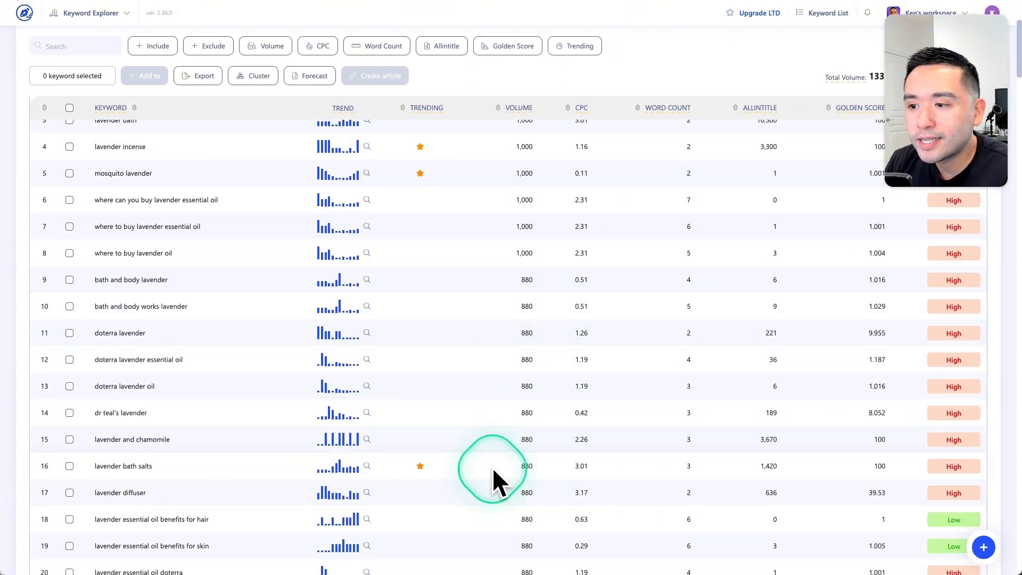
scroll(508, 357, down, 1)
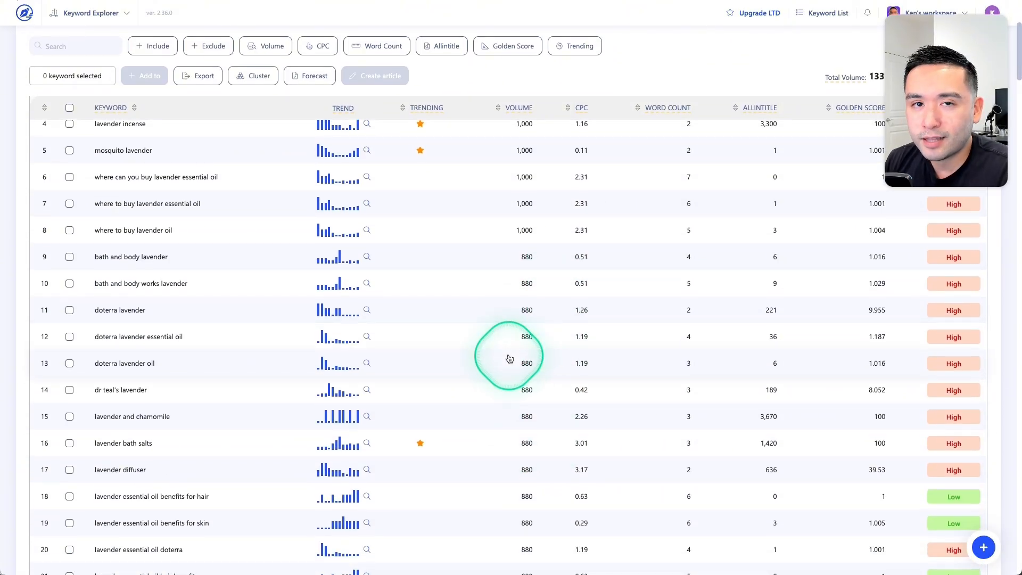
scroll(553, 308, down, 3)
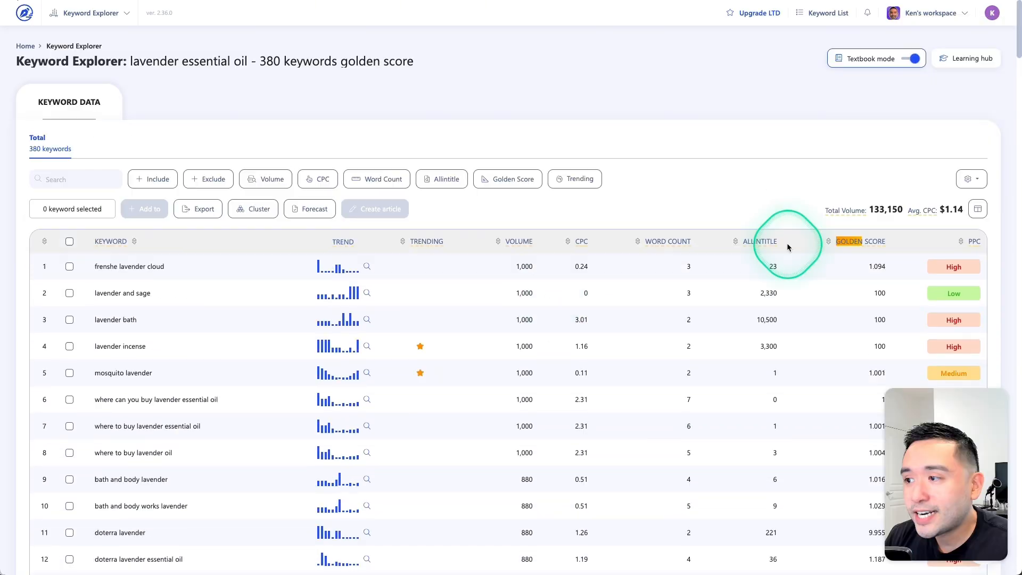
Step: Read the Golden Score column description, sort the keywords by Golden Score in ascending order and look through the lowest-scoring ones
mouse_move(756, 242)
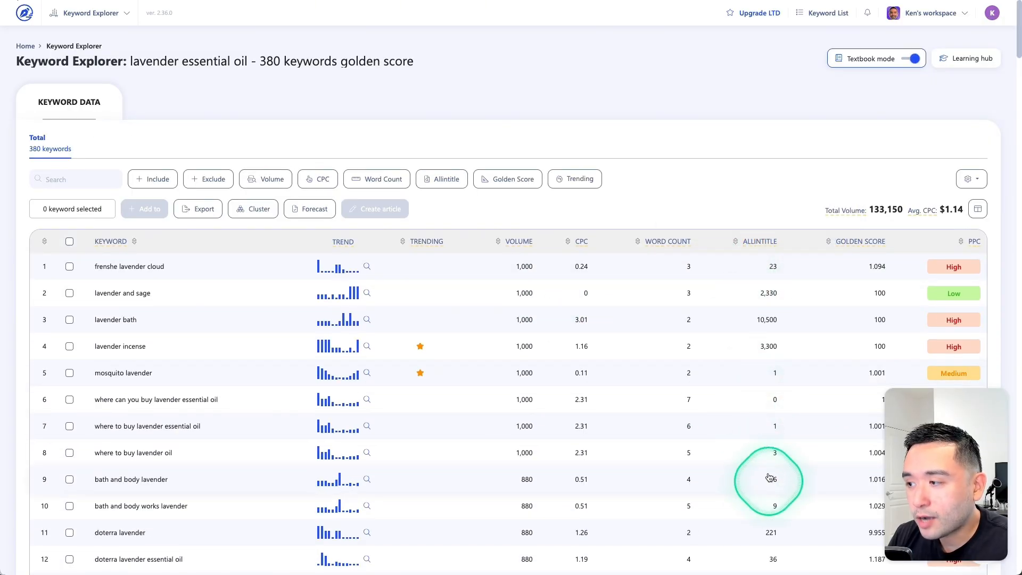
mouse_move(865, 244)
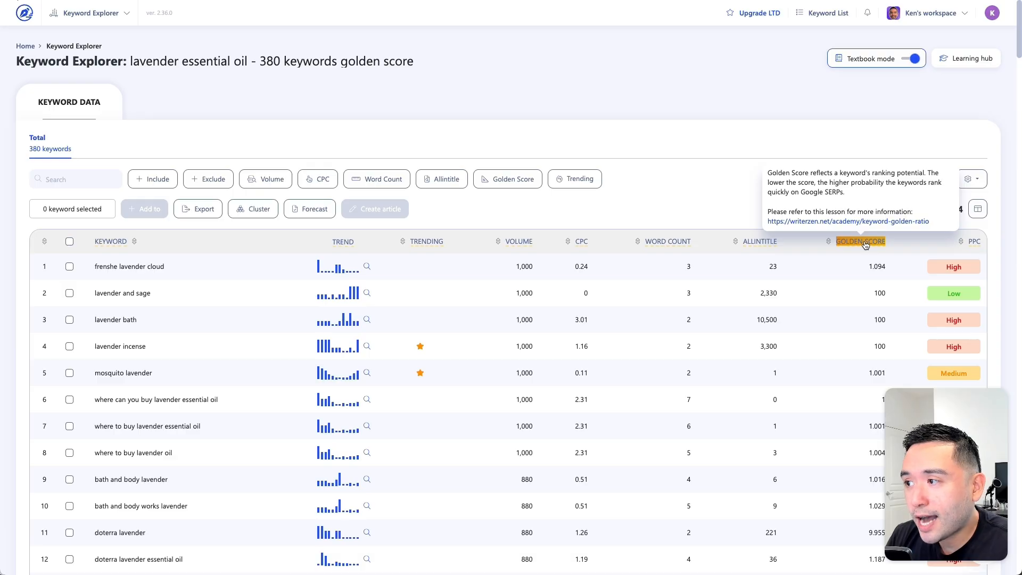
click(828, 244)
scroll(864, 264, down, 1)
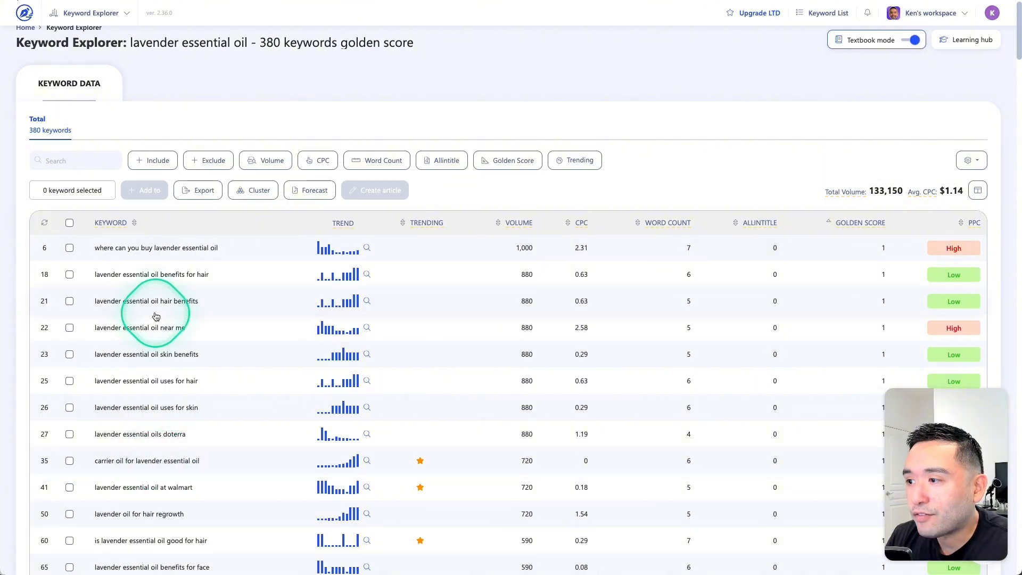
scroll(184, 322, down, 1)
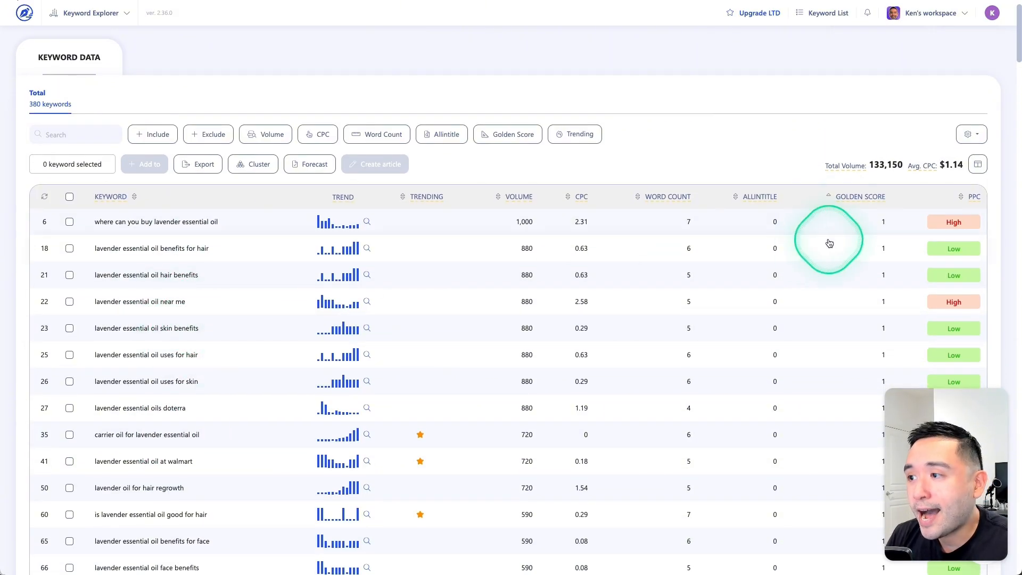
scroll(761, 453, down, 3)
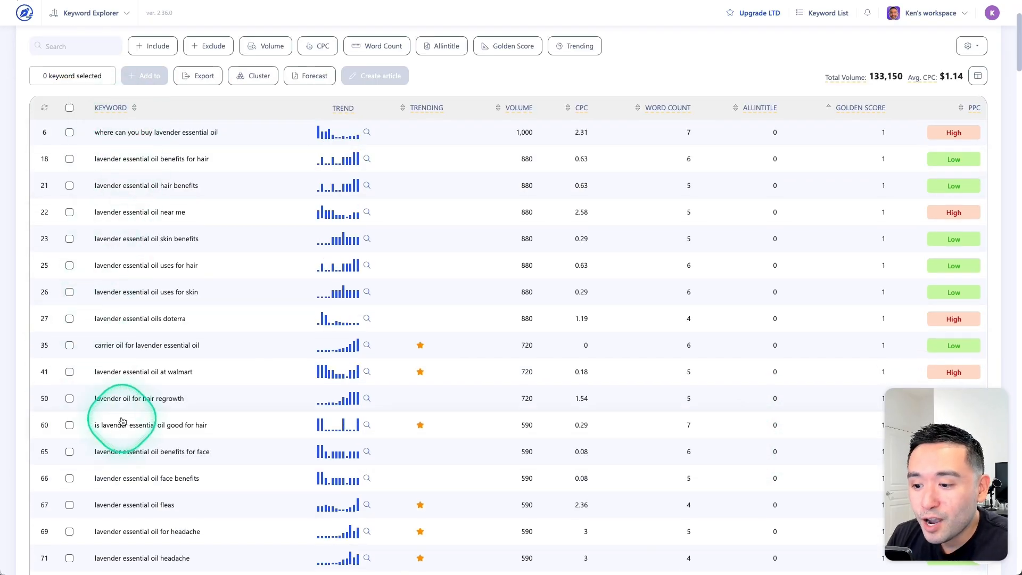
Step: Examine the allintitle counts of the lavender keywords with the lowest Golden Scores
scroll(115, 412, down, 6)
scroll(128, 404, down, 10)
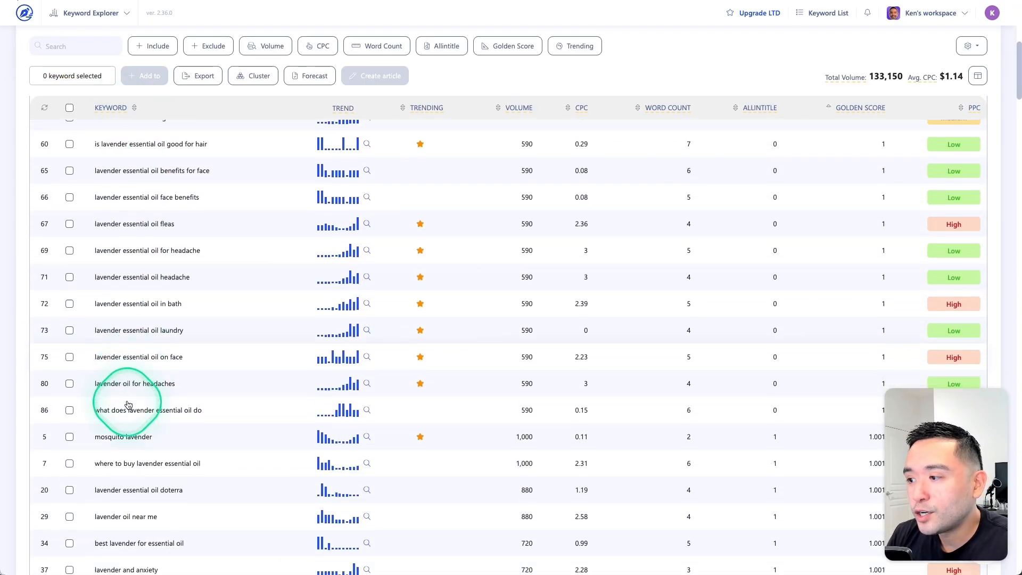
scroll(128, 404, up, 17)
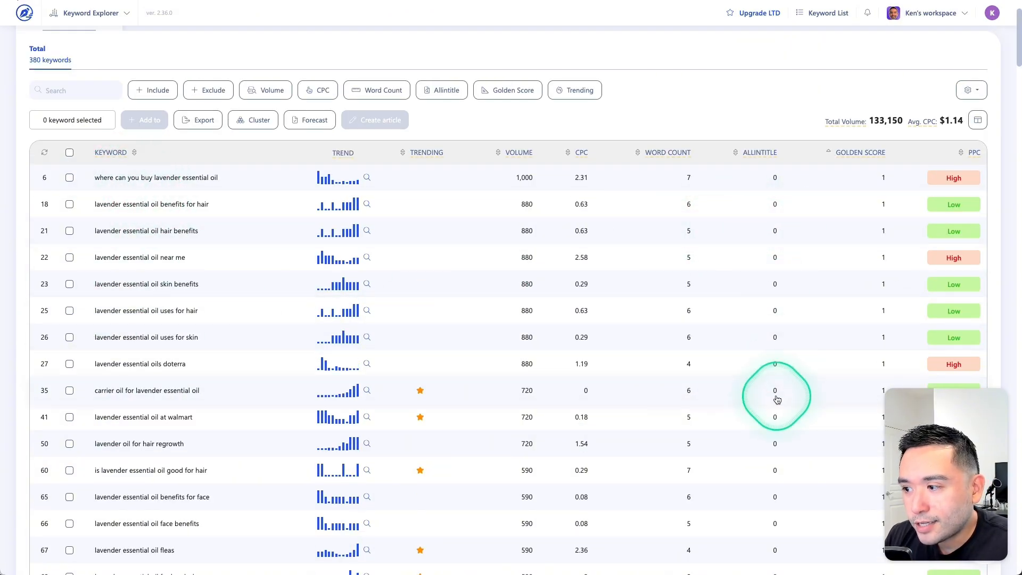
mouse_move(777, 449)
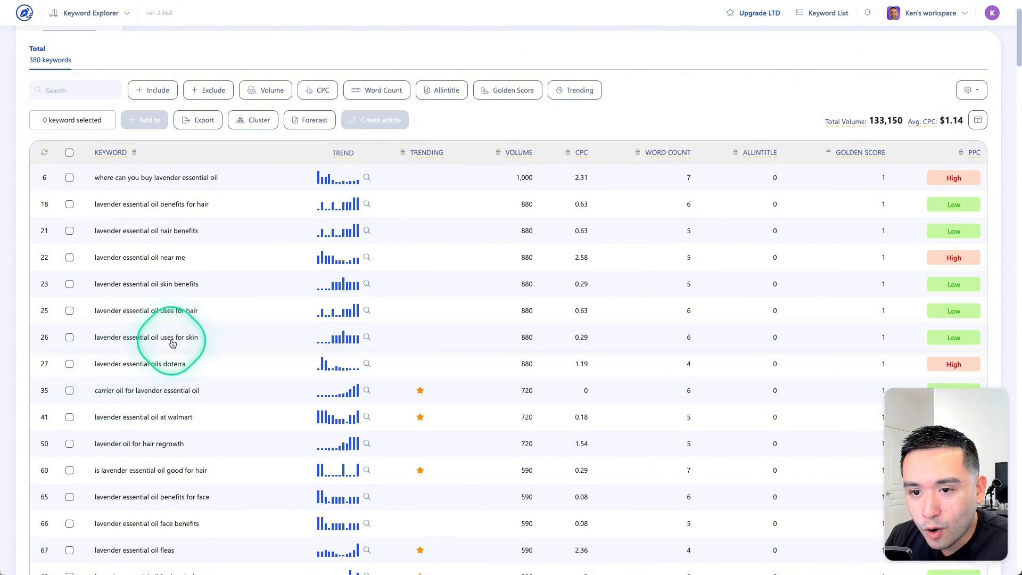
Step: Search Google for intitle:"lavender essential oil uses for skin" and reread the Allintitle column description in Keyword Explorer
drag(197, 339, 94, 340)
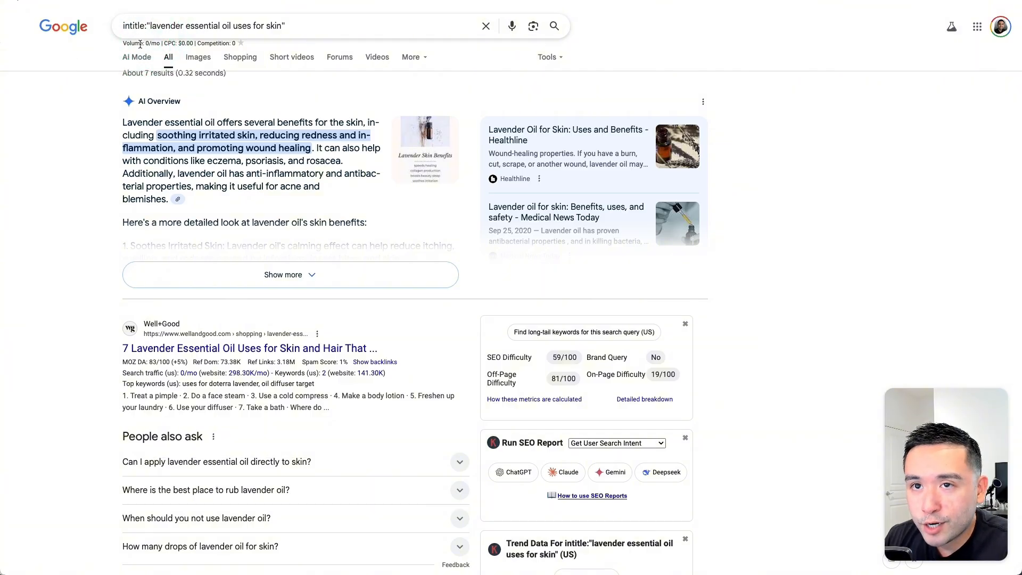
scroll(113, 208, down, 3)
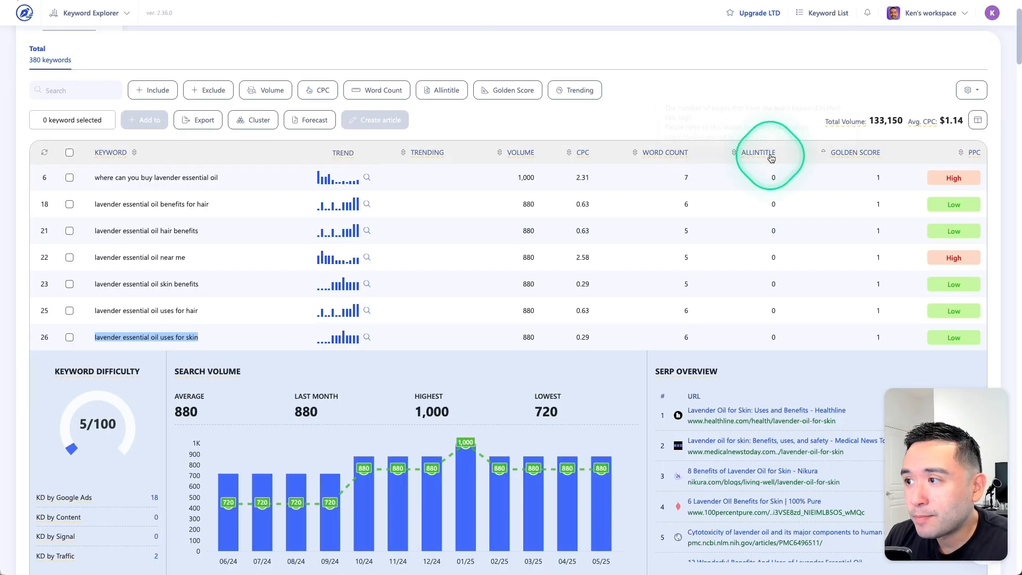
mouse_move(753, 153)
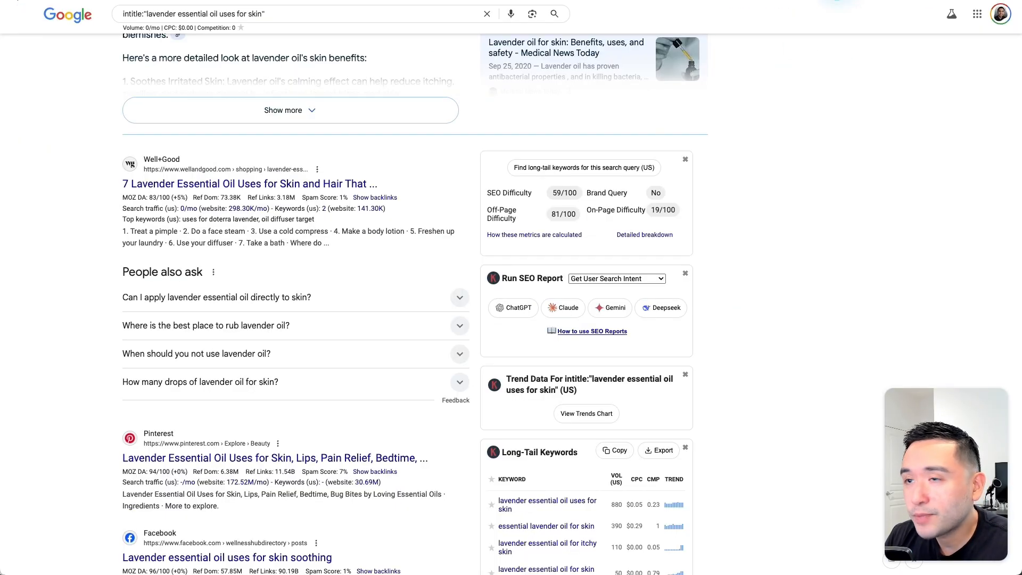
Step: Examine which sites appear in the Google intitle results and how their titles and traffic figures relate to the keyword
scroll(105, 190, down, 1)
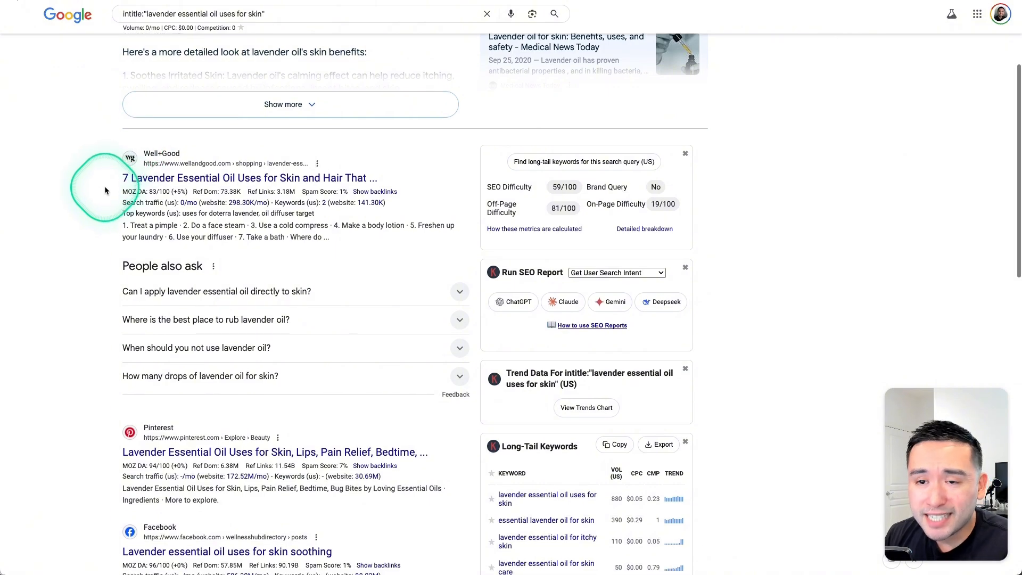
scroll(103, 189, down, 3)
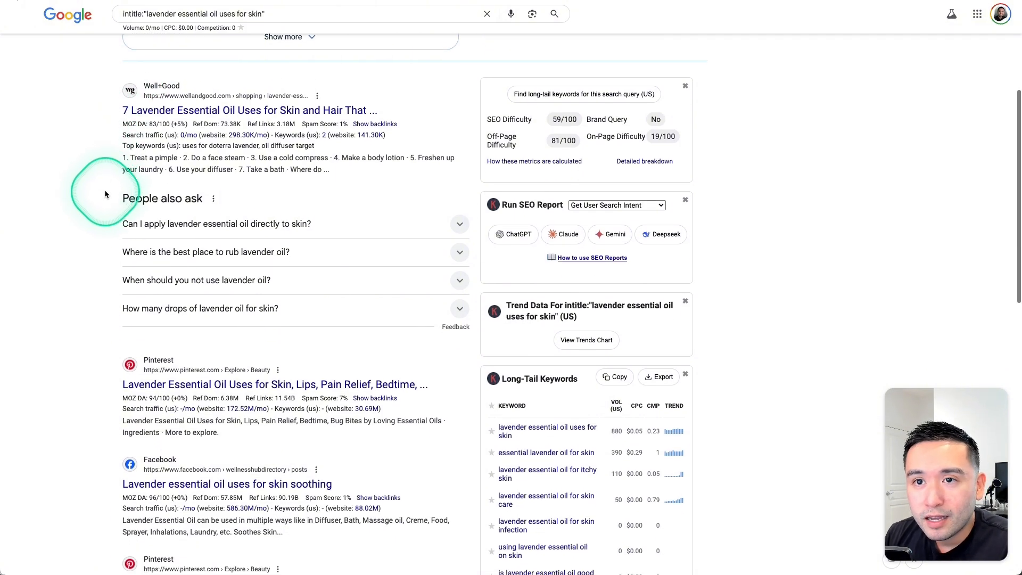
scroll(124, 141, down, 10)
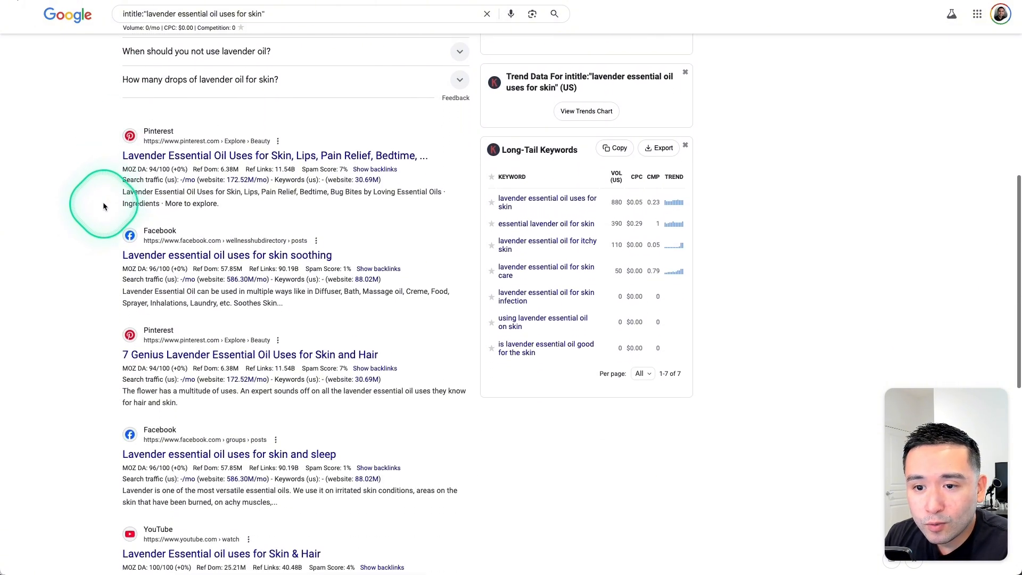
scroll(114, 282, down, 5)
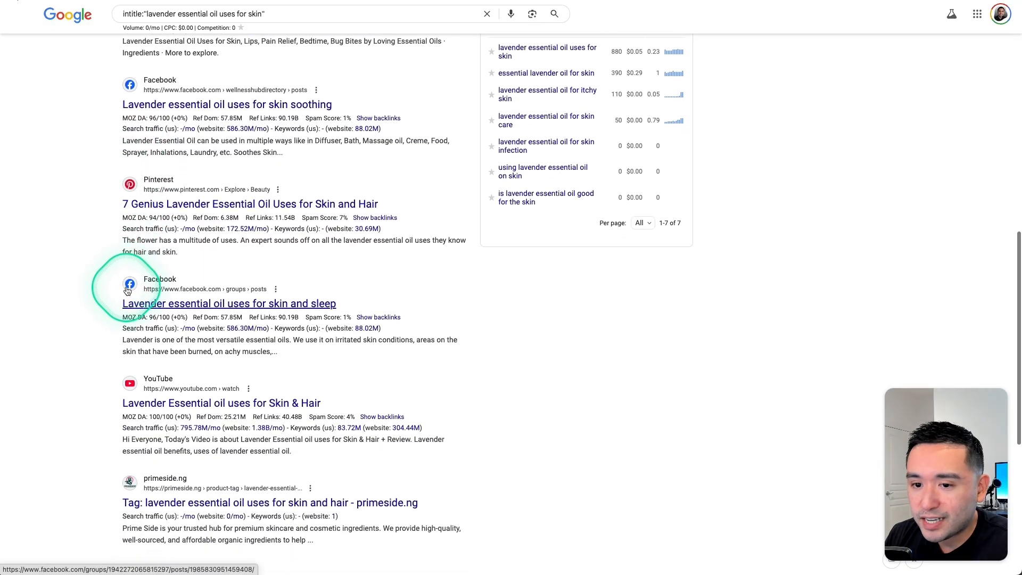
scroll(108, 286, down, 5)
scroll(113, 287, up, 15)
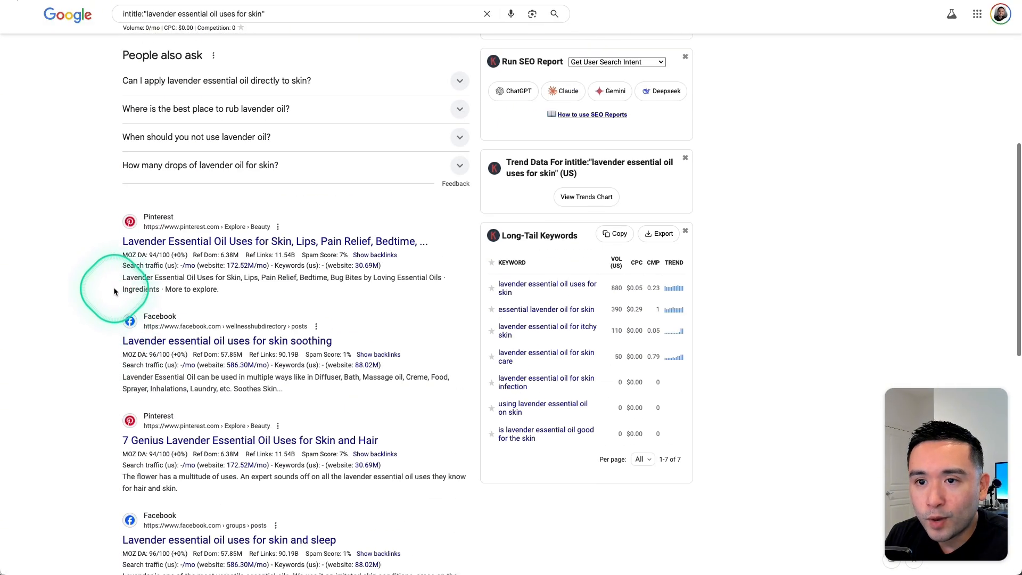
scroll(113, 286, up, 2)
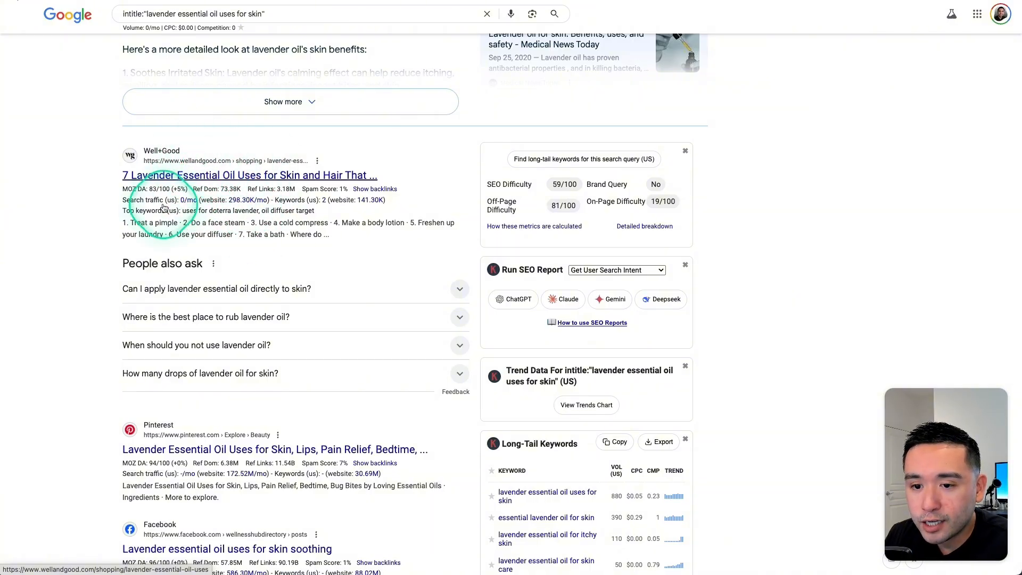
scroll(164, 213, down, 5)
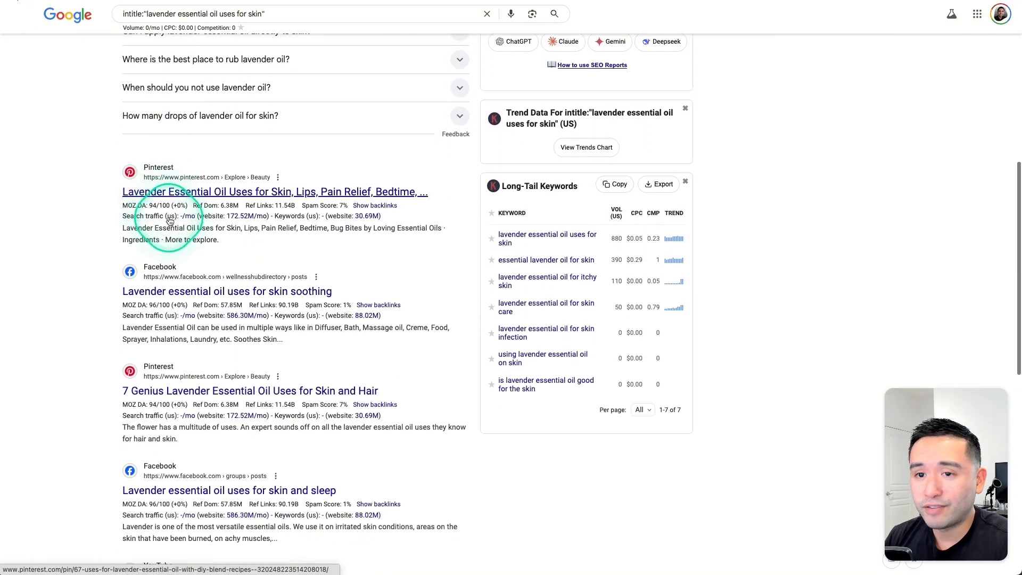
scroll(170, 219, up, 4)
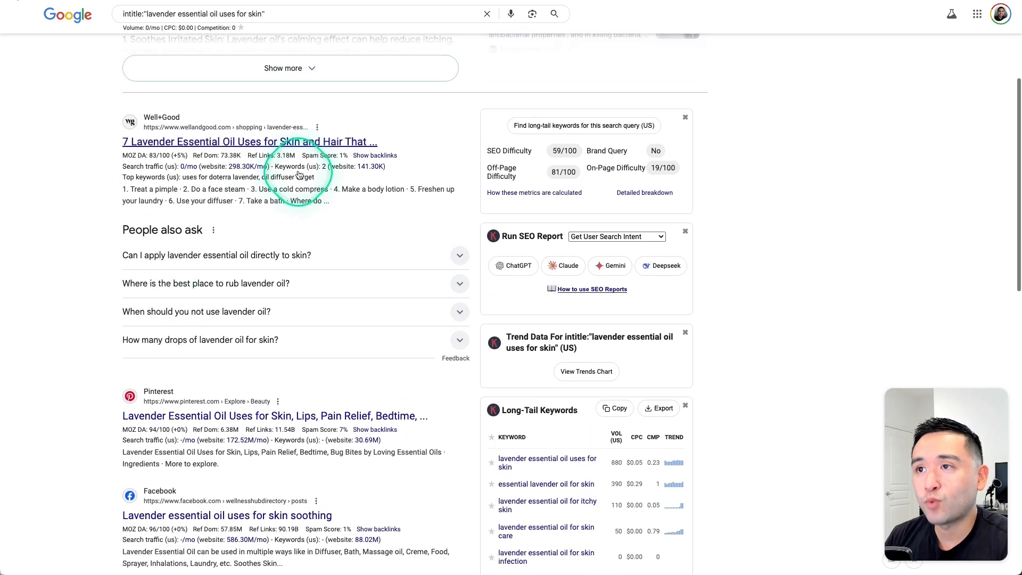
Step: In the Keyword Explorer list, select "mosquito lavender" to check the Create article option, and clear the selection
click(258, 317)
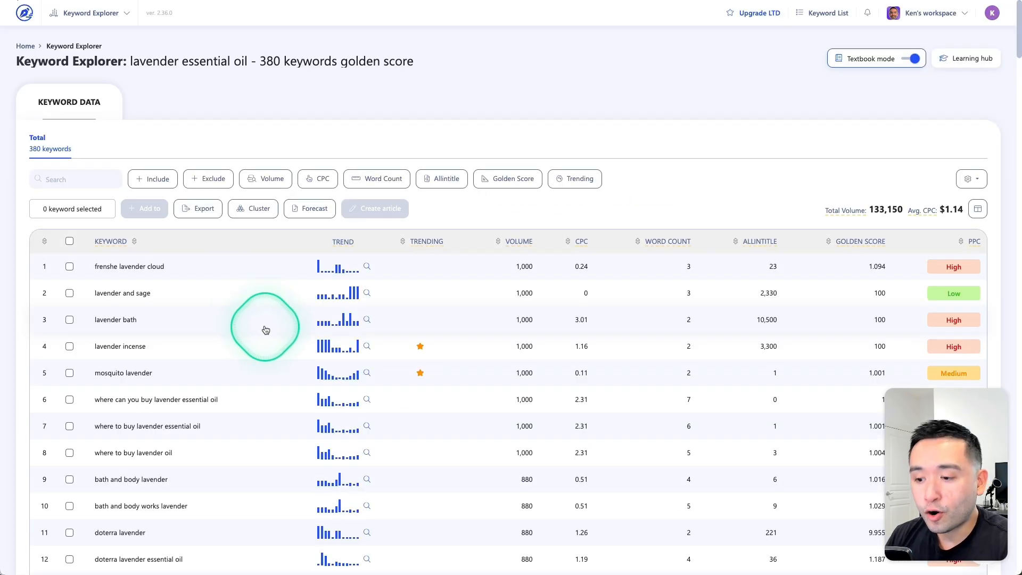
scroll(212, 365, down, 1)
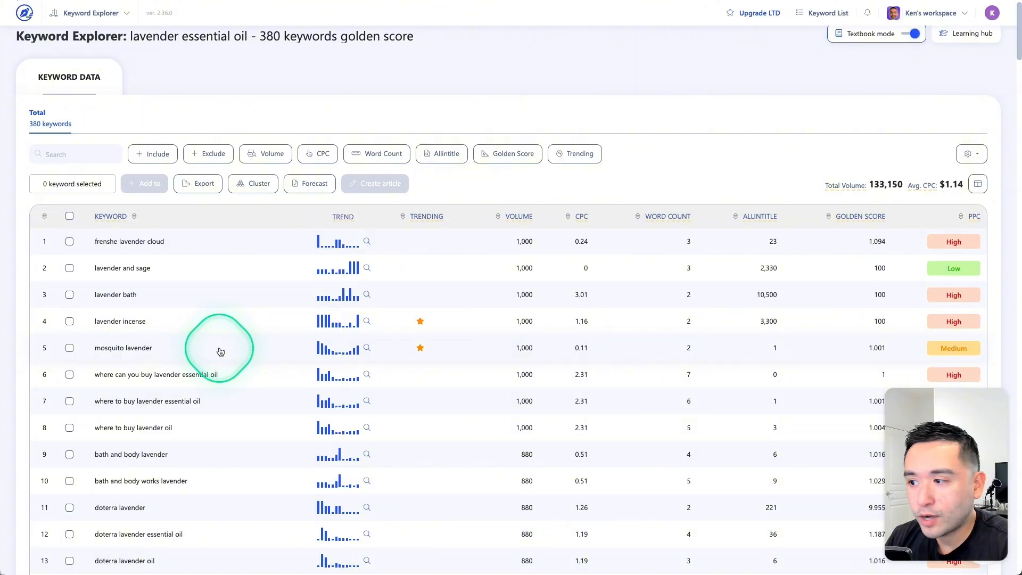
click(69, 348)
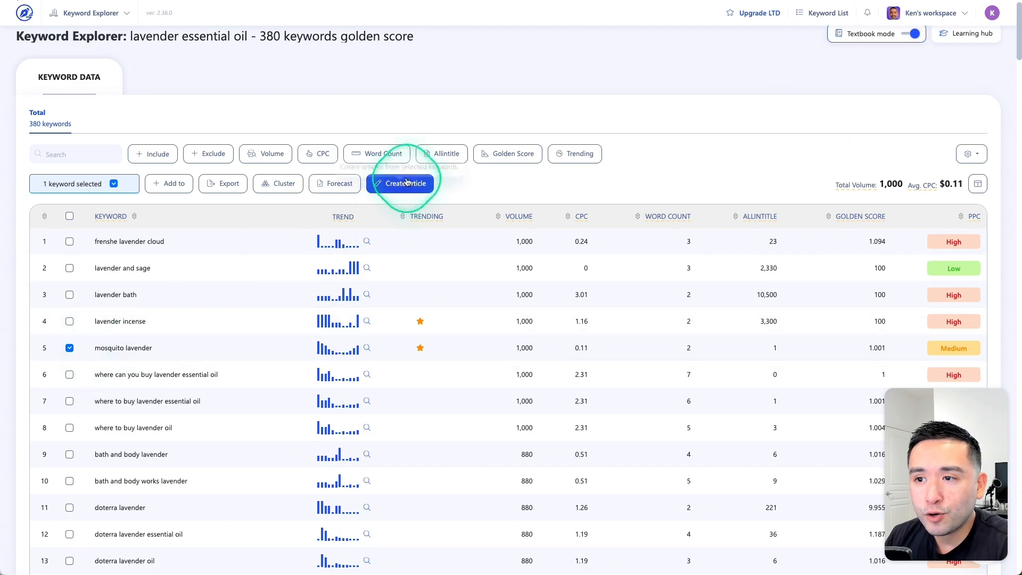
click(69, 348)
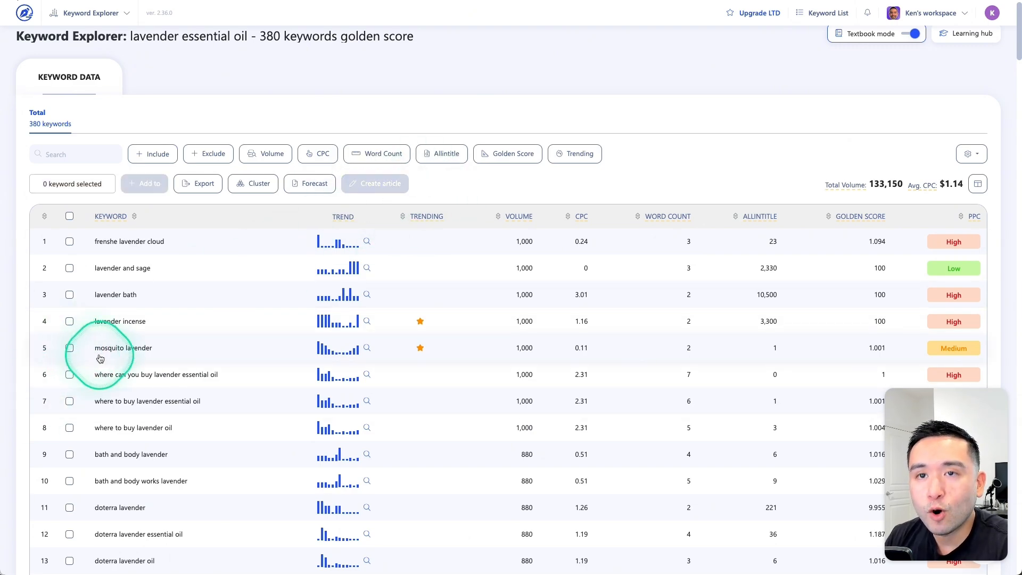
Step: Open Keyword Planner and read the description of how it clusters a keyword list
click(109, 13)
click(338, 49)
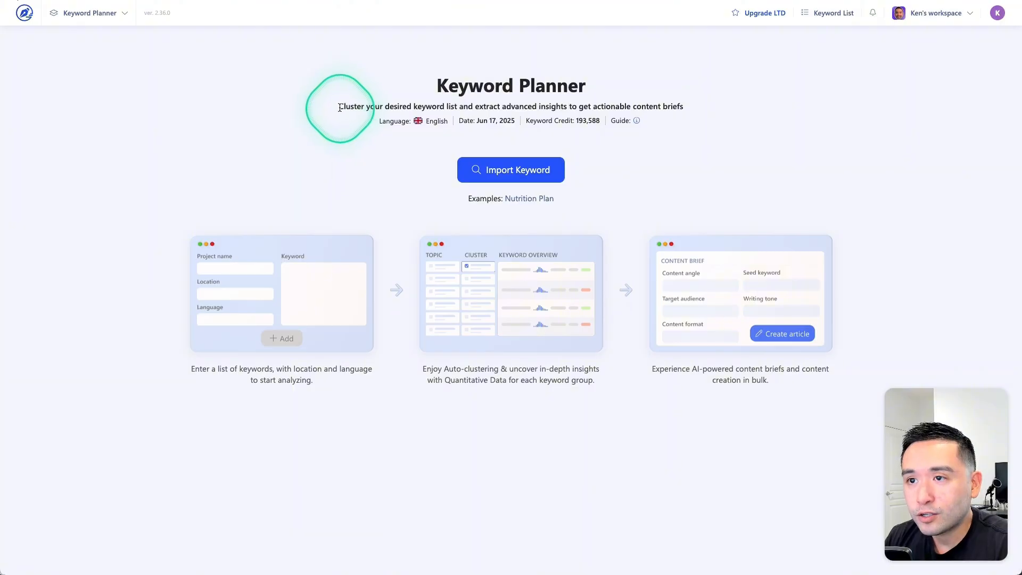
drag(339, 107, 674, 107)
click(638, 101)
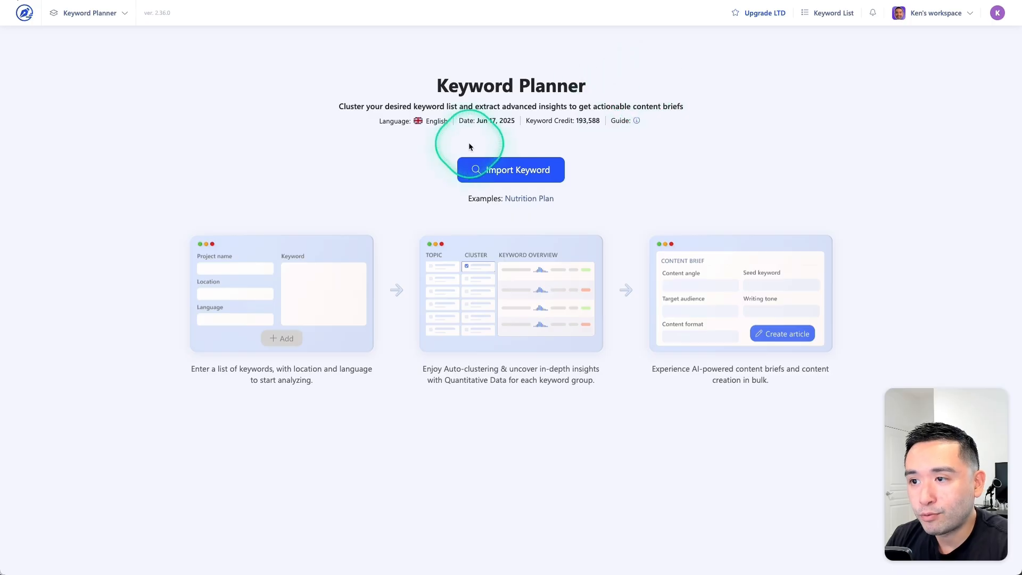
Step: Create the project "lavender essential oil" from the ten copied keywords for United States and English, with moderately relevant clustering and Golden Filter activated
click(511, 170)
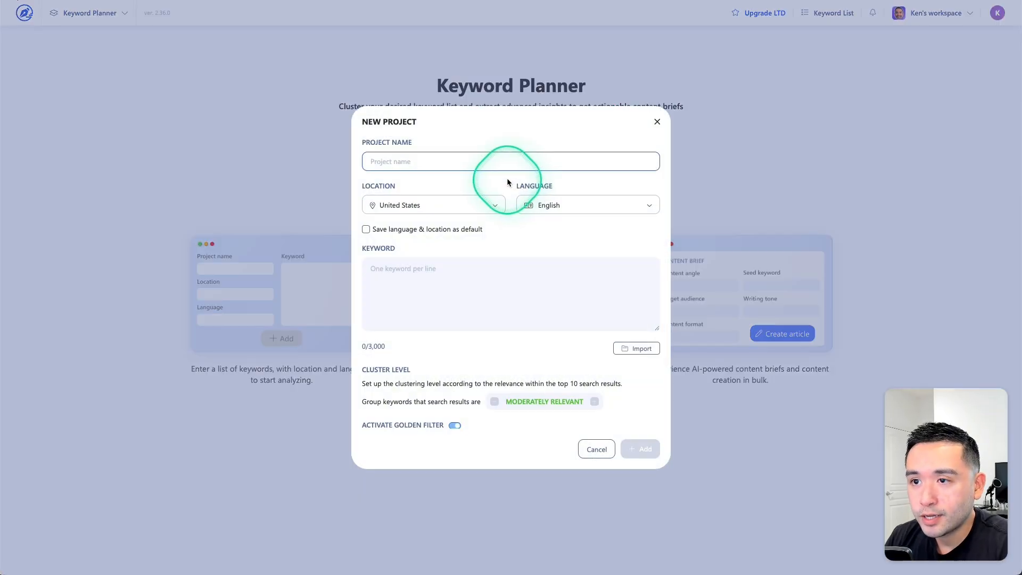
text(lavender essential oil)
click(417, 270)
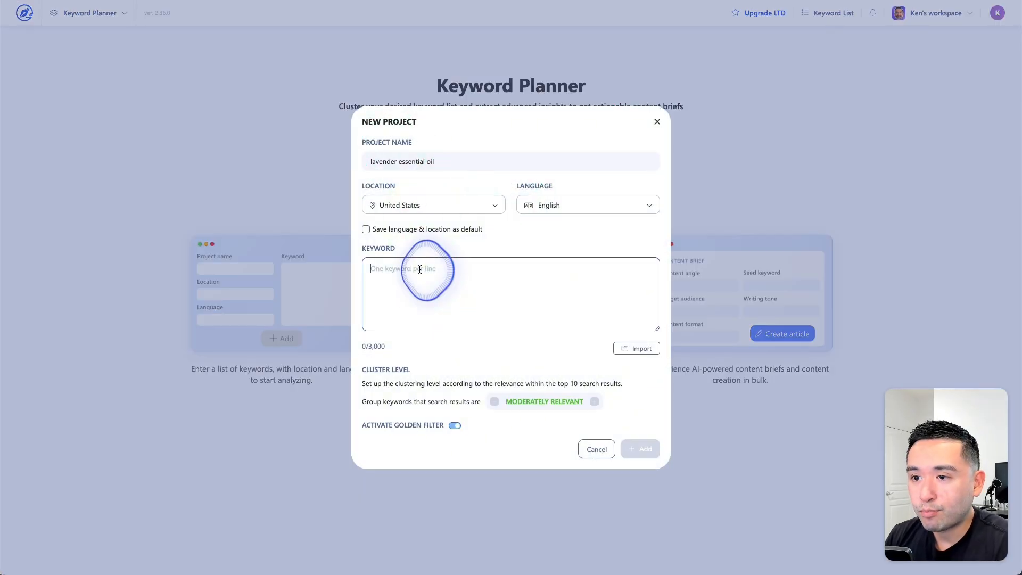
key(ctrl+v)
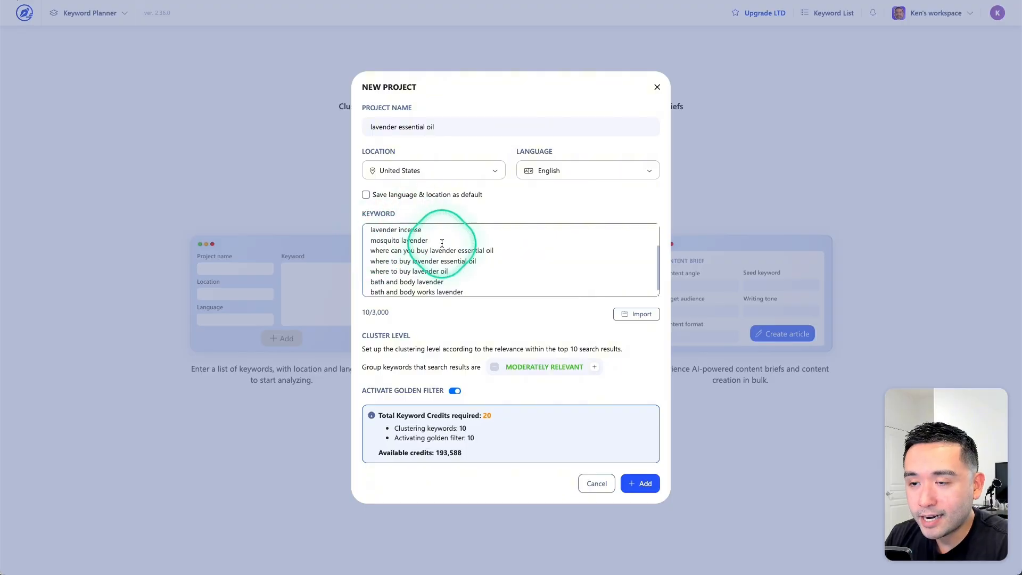
click(639, 481)
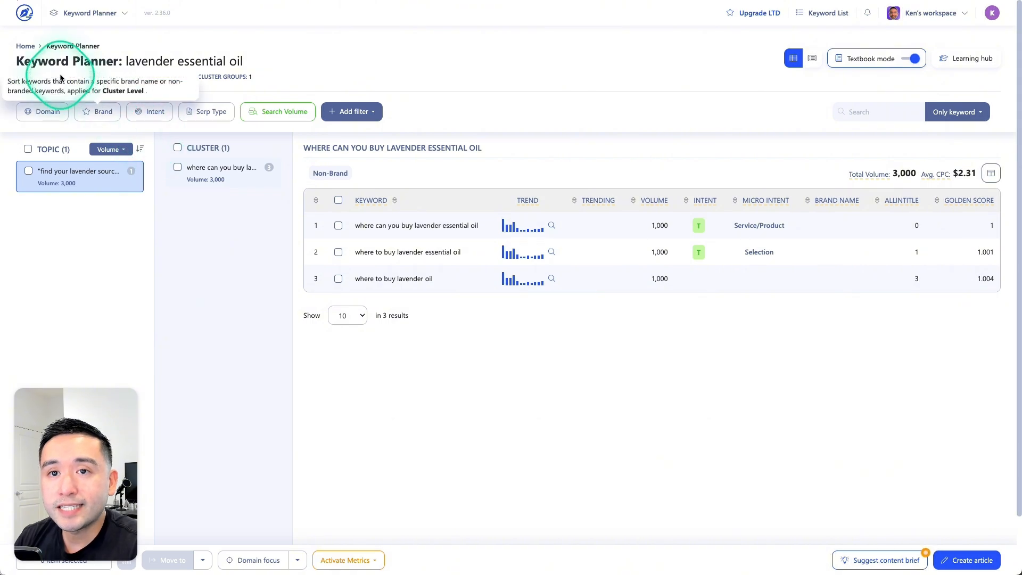
Step: Check the project's total keywords, find "buy" among the clustered keywords, and select the "where can you buy lavender essential oil" cluster
drag(76, 76, 57, 76)
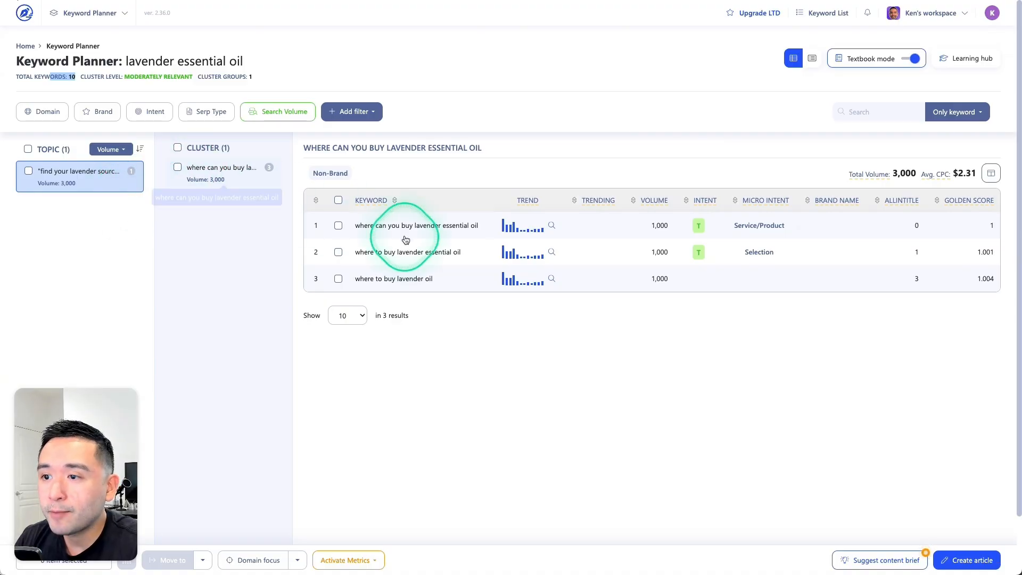
key(ctrl+f)
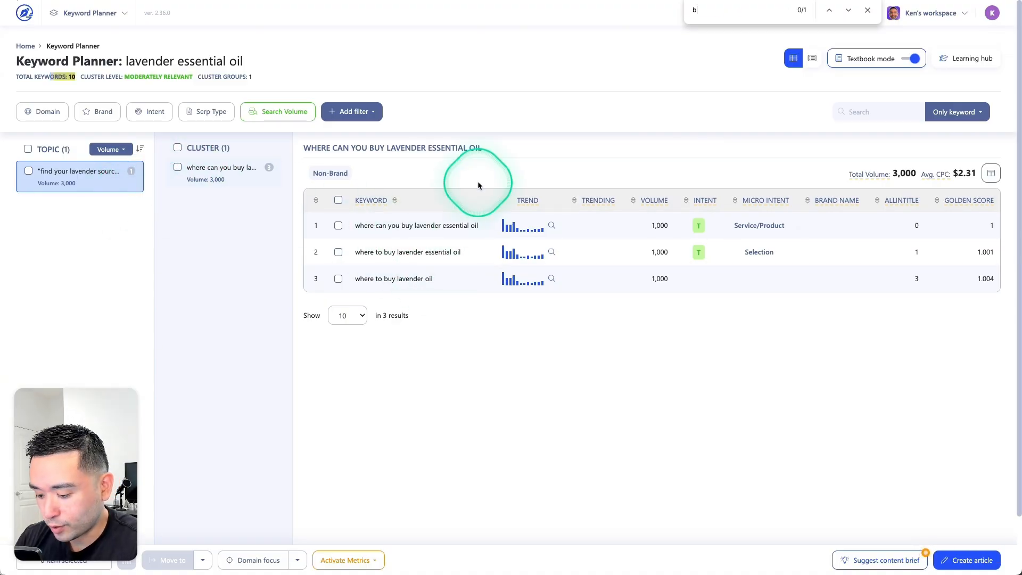
text(buy)
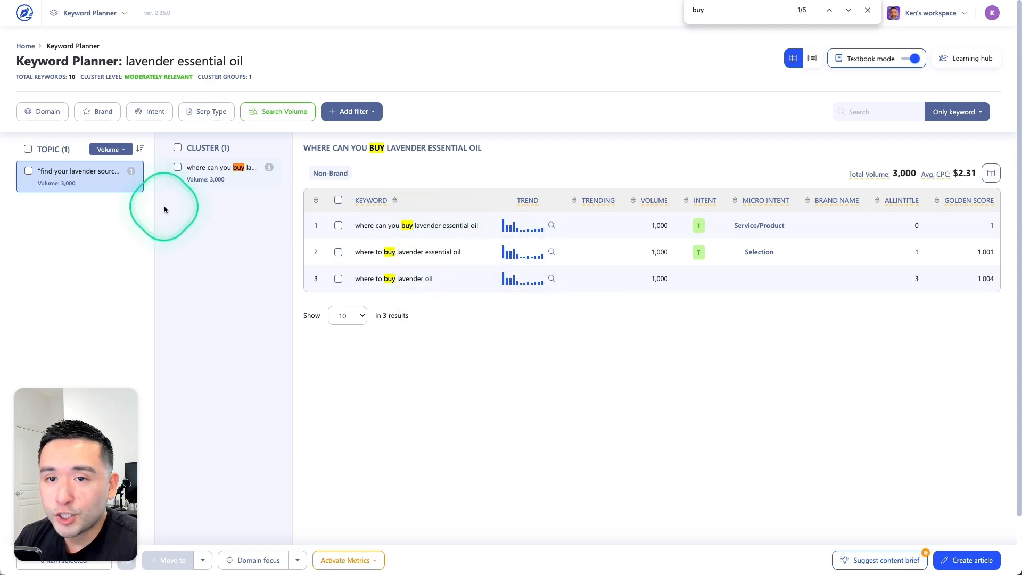
click(178, 169)
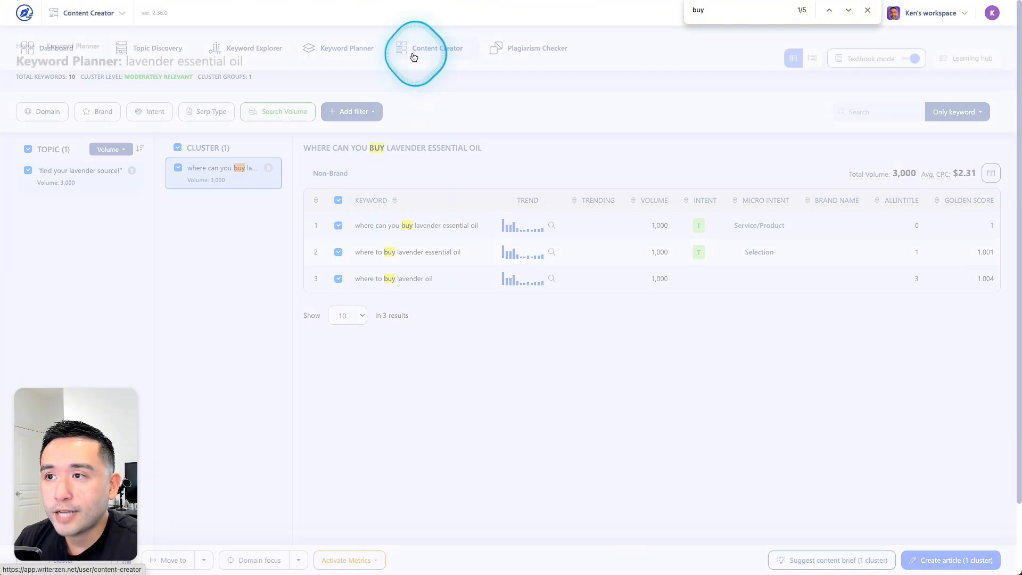
Step: Open the "lavender essential oils" article in Content Creator and set its seed keyword to "where can you buy lavender essential oil"
click(414, 53)
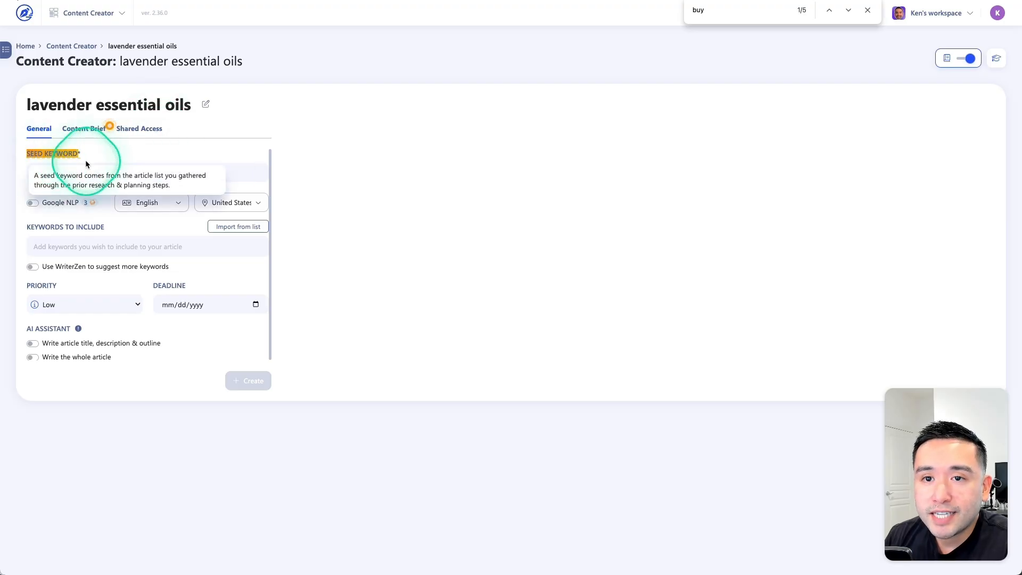
click(58, 174)
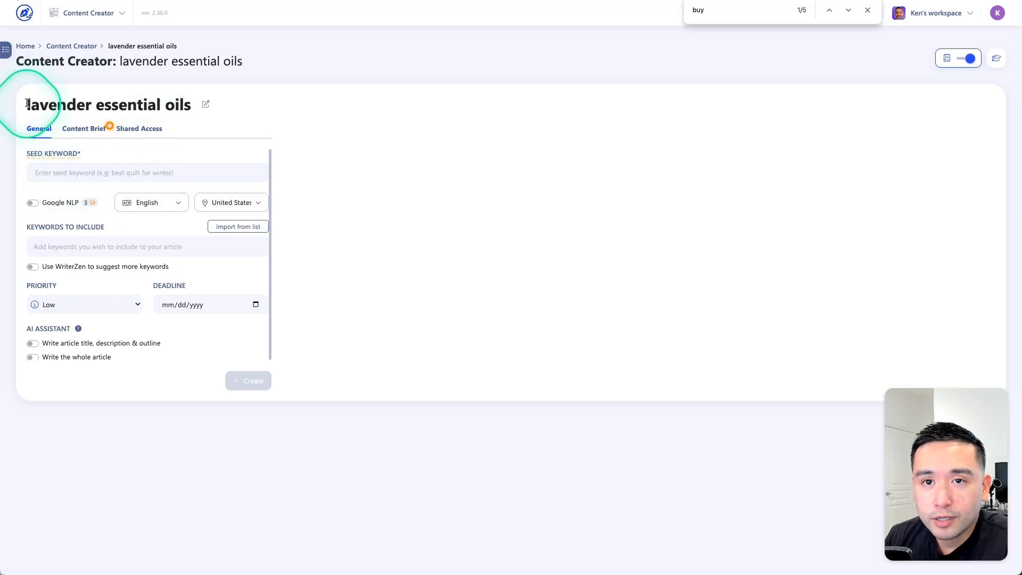
text(where can you buy lavender essential oil)
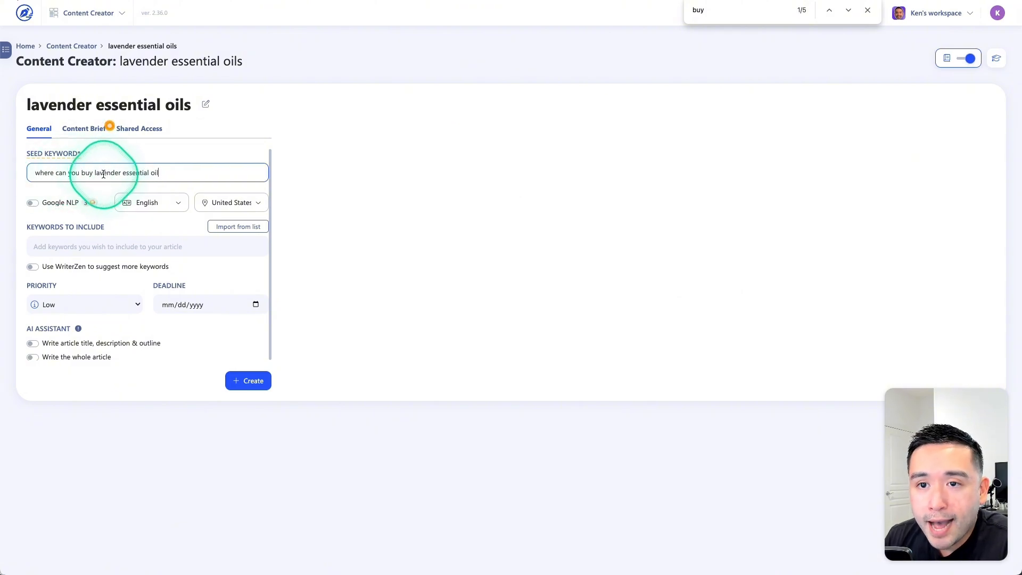
Step: Enable Google NLP and add "where to buy lavender essential oil" and "where to buy lavender oil" as keywords to include
click(33, 202)
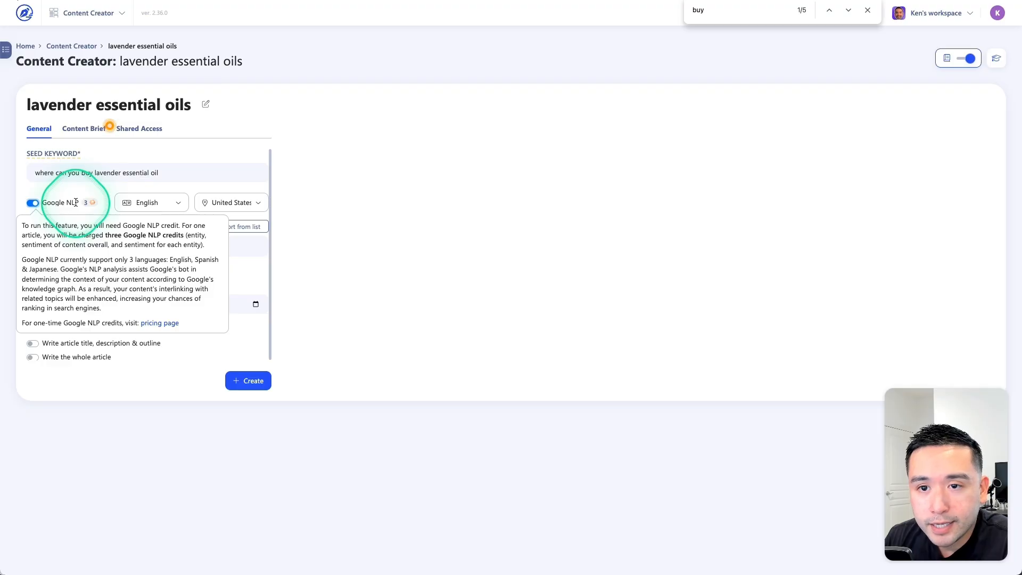
click(100, 248)
text(where to buy lavender essential oil where to buy lavender oil)
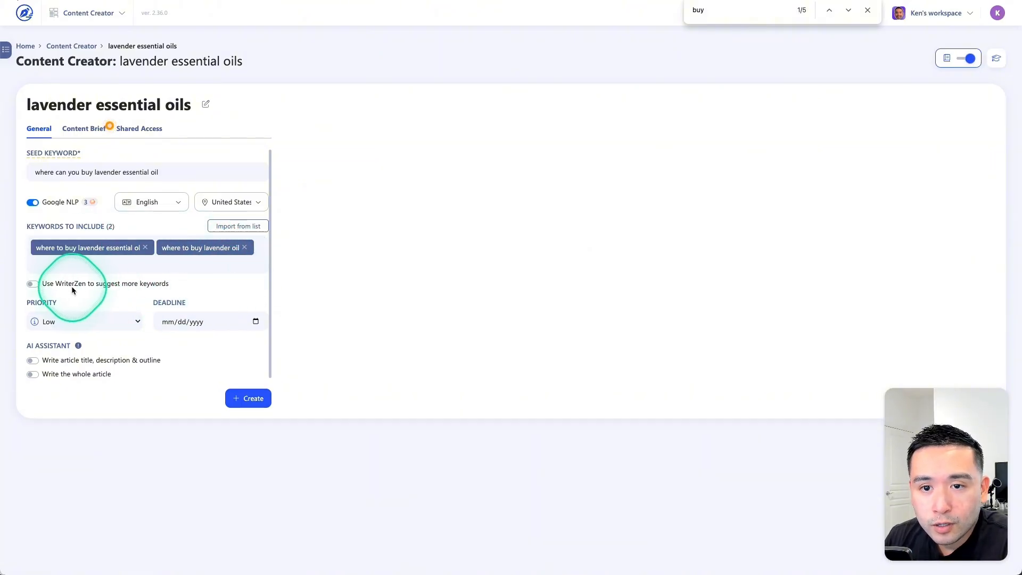
Step: Enable WriterZen's suggestions for more keywords and set the article's priority to High
click(33, 283)
click(133, 326)
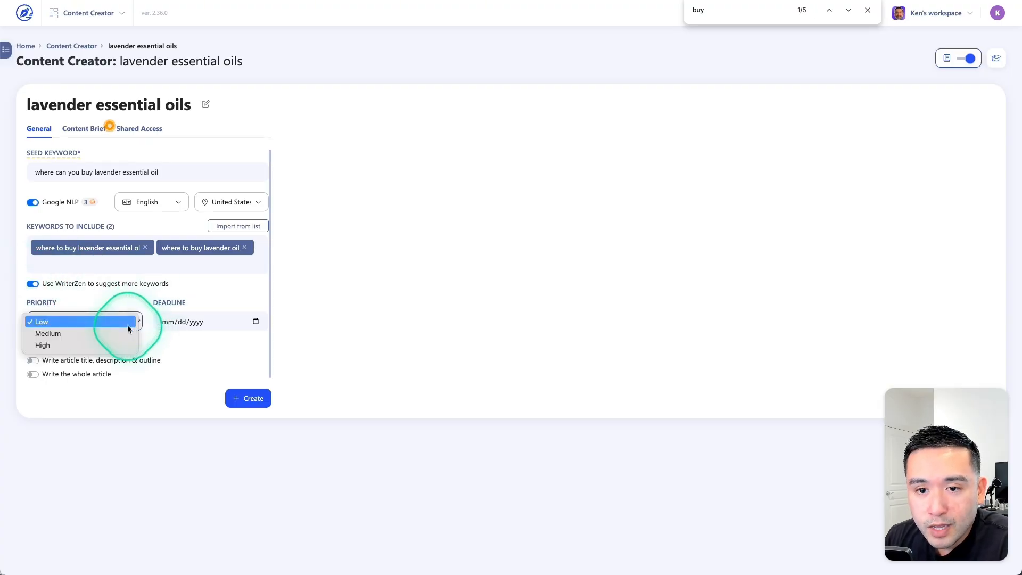
click(100, 344)
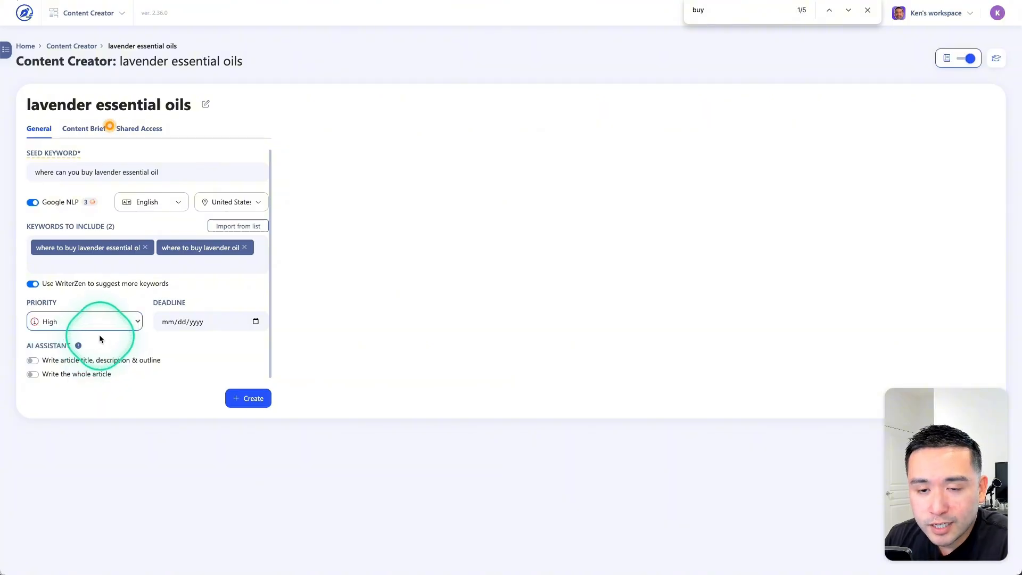
Step: Set the article's deadline to 06/25/2025 and enable AI writing for the title, description and outline as well as the whole article
click(255, 321)
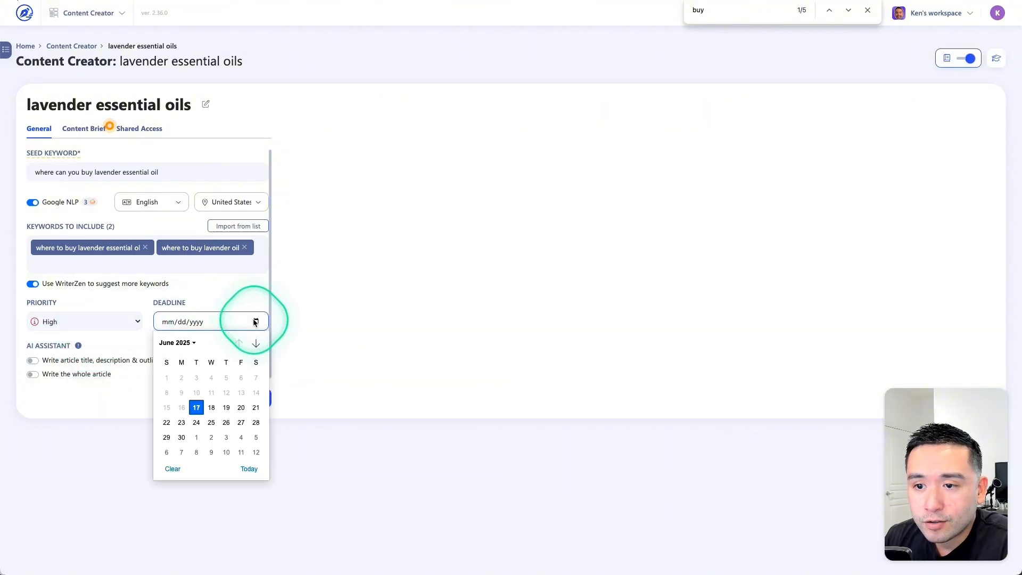
click(211, 423)
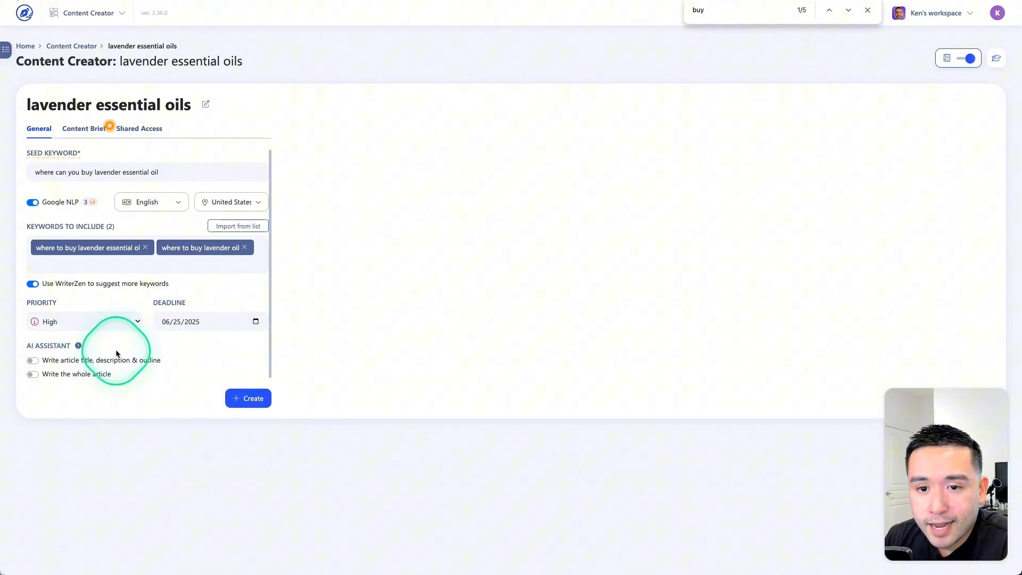
click(40, 360)
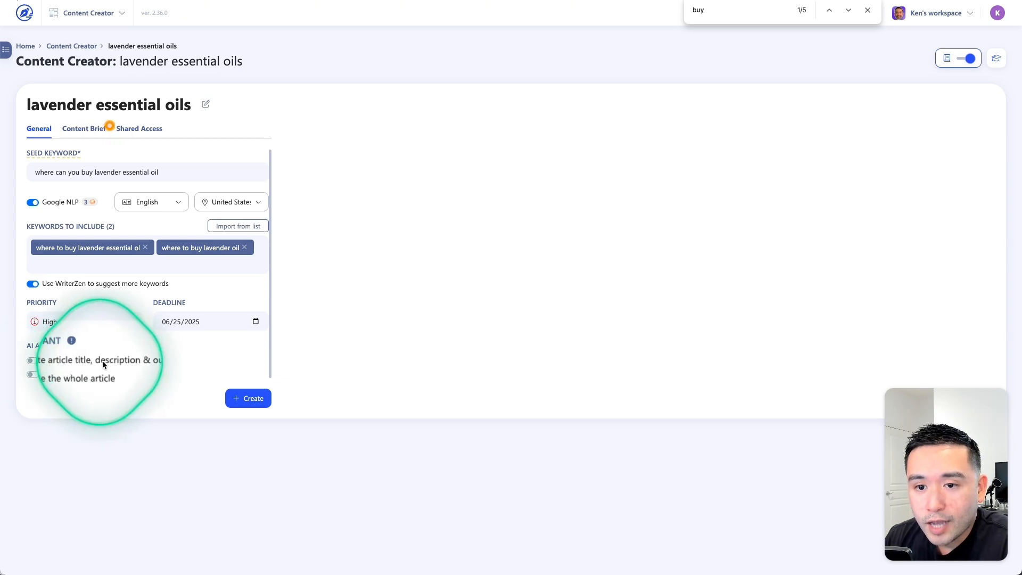
click(33, 374)
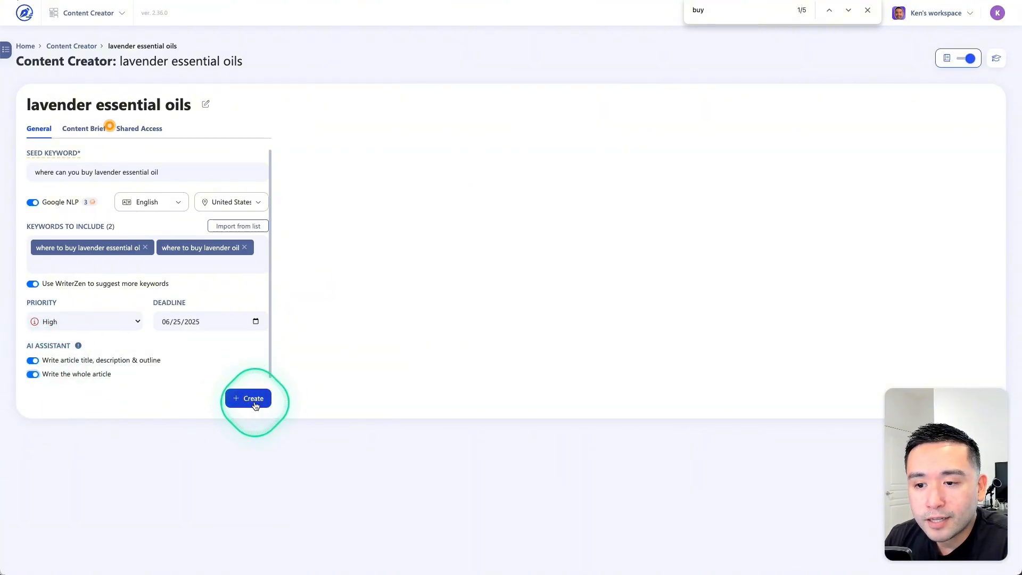
Step: In the content brief, set the target audience to "stay at home mom" and keep Blog post as the content format
click(92, 131)
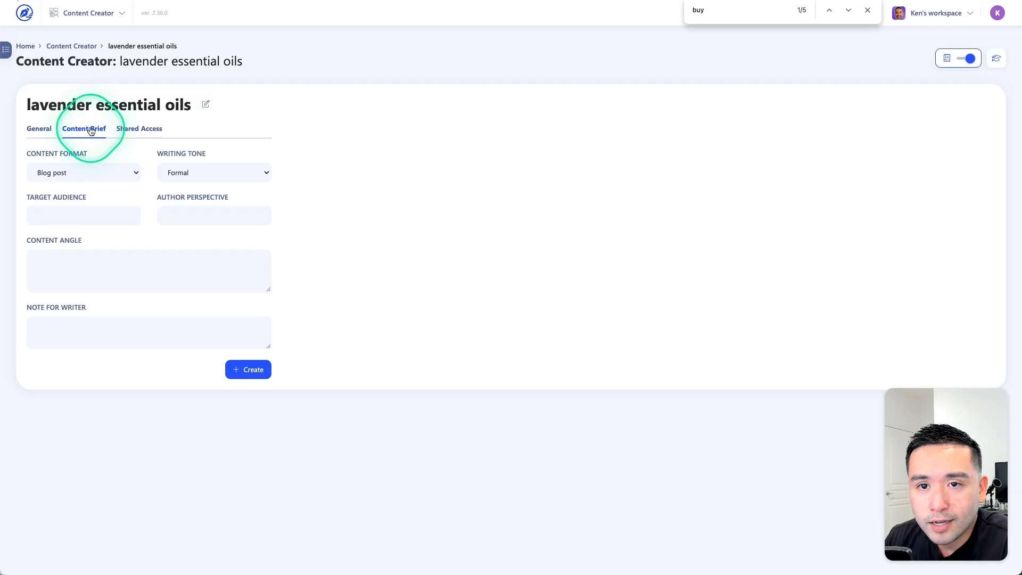
click(83, 215)
text(stay at home mom)
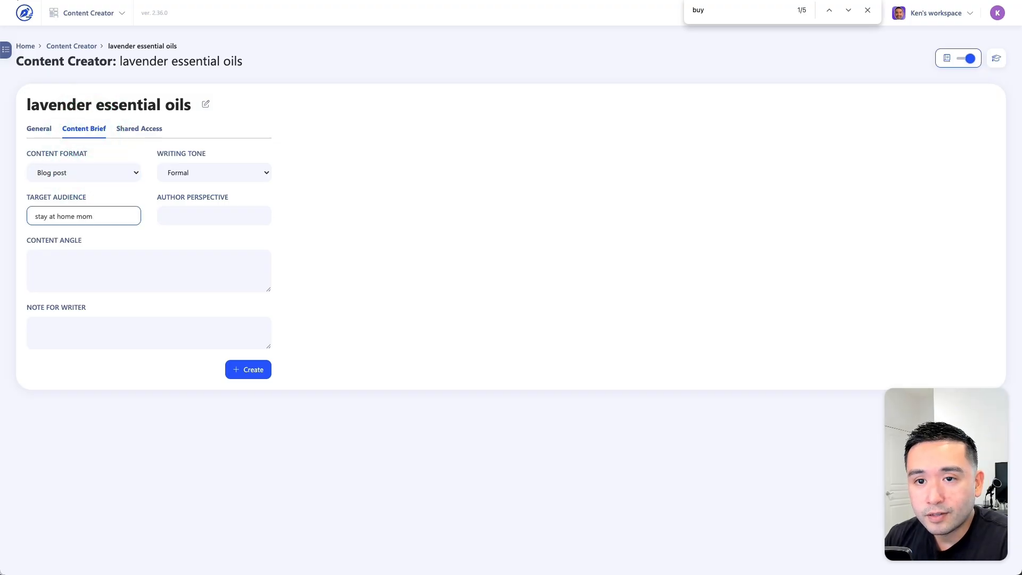
click(84, 172)
click(98, 172)
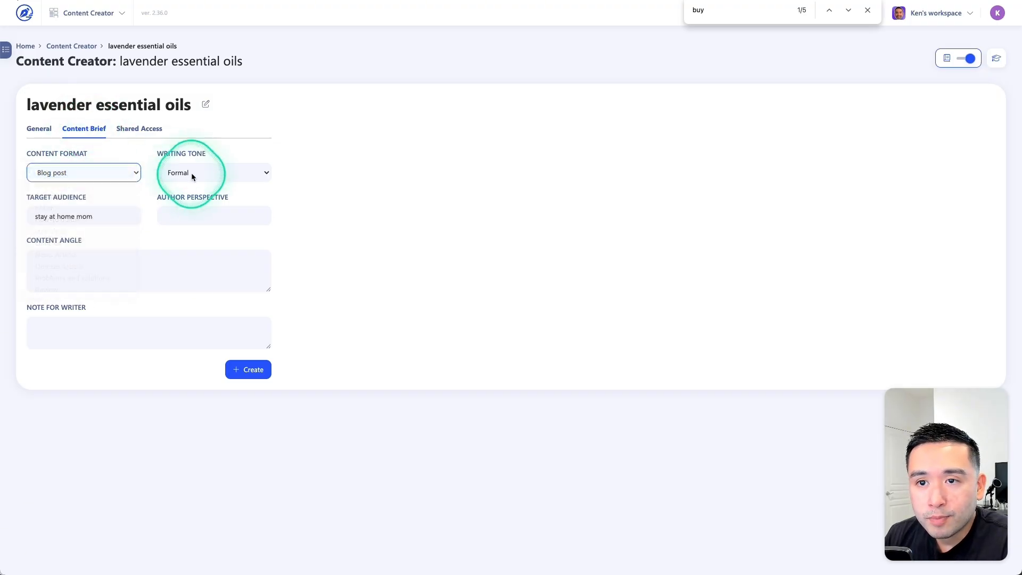
Step: Set the brief's writing tone to Friendly/Conversational and its author perspective to "doterra seller"
click(193, 174)
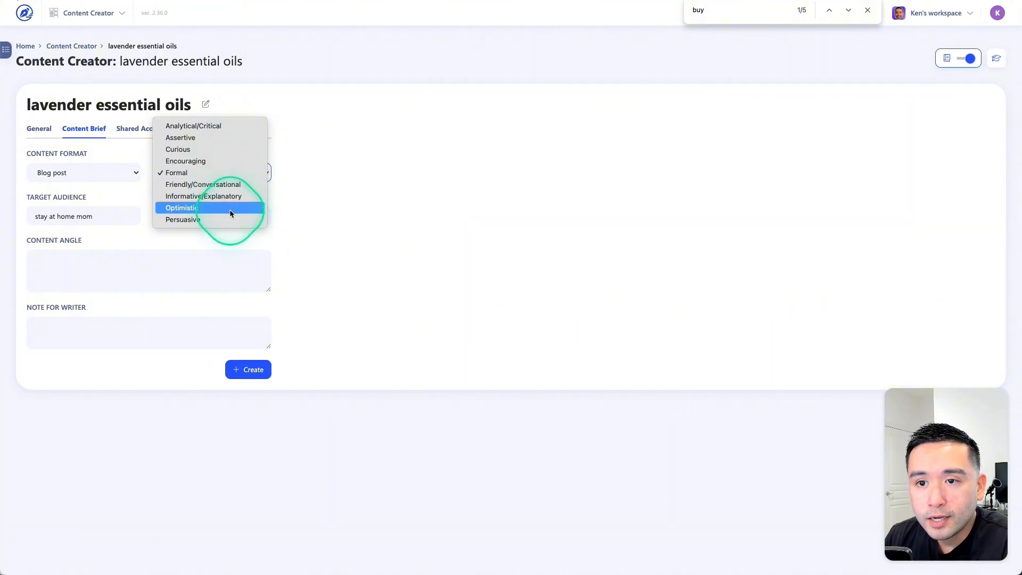
click(185, 186)
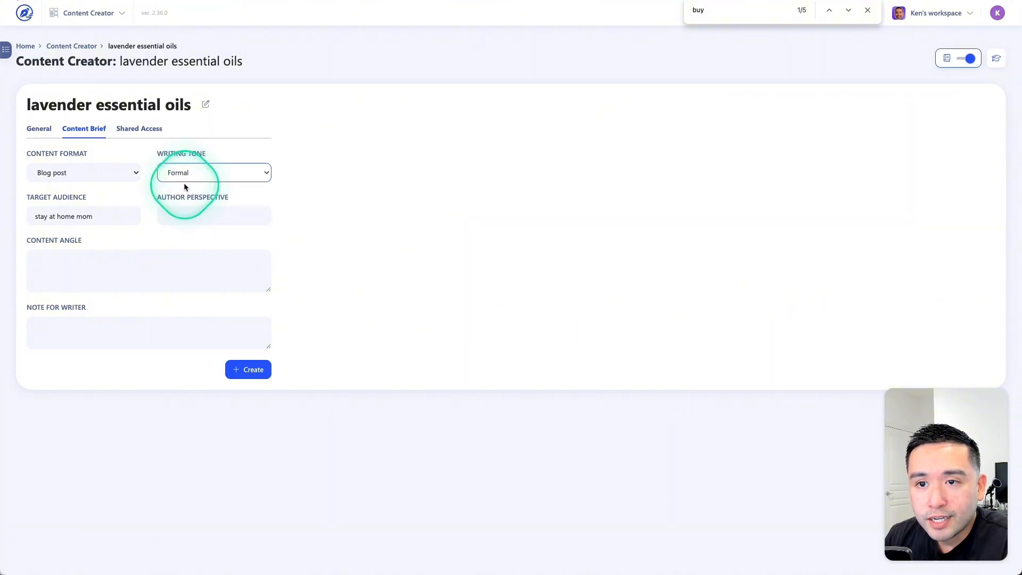
click(233, 214)
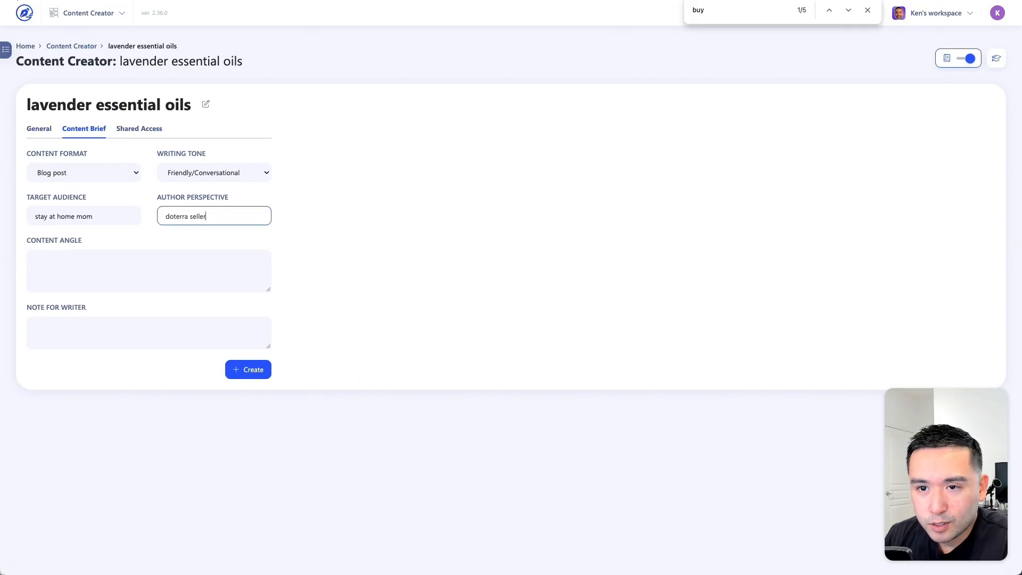
Step: Enter the content angle "affordable places to shop and also what to look out for" and the writer note "make it easy to read"
click(93, 259)
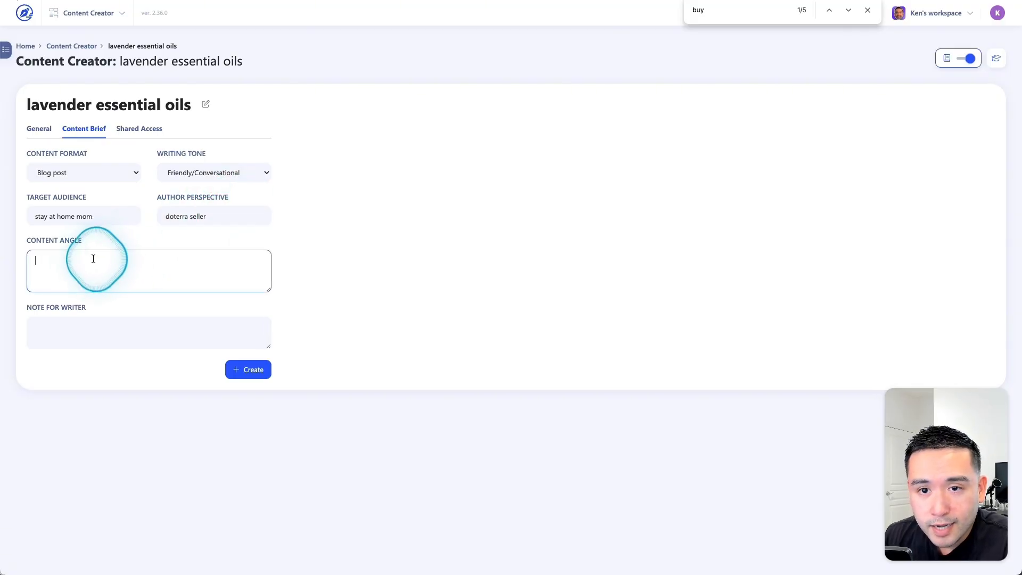
text(affordable places to shop and also what to look out for)
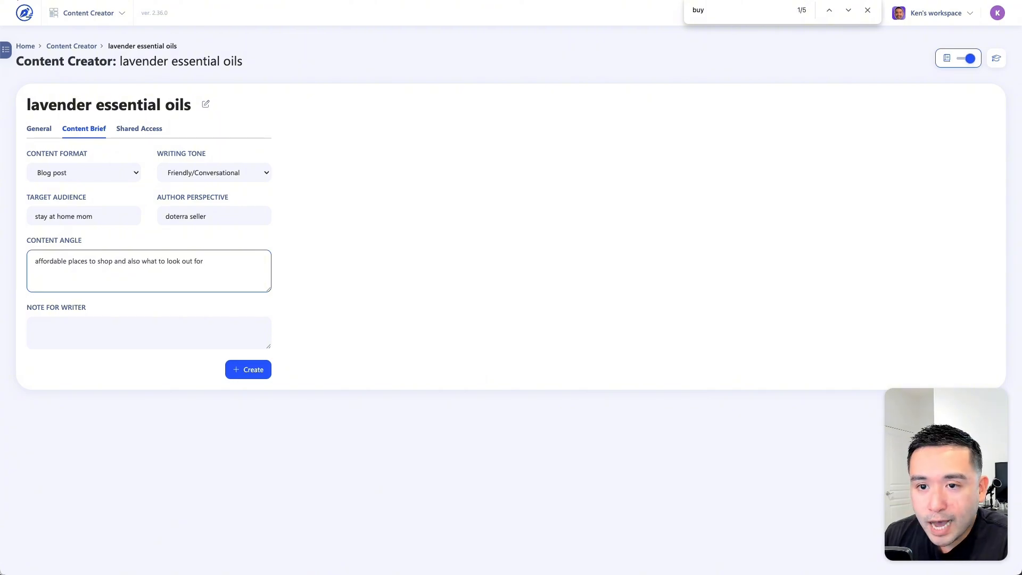
click(80, 329)
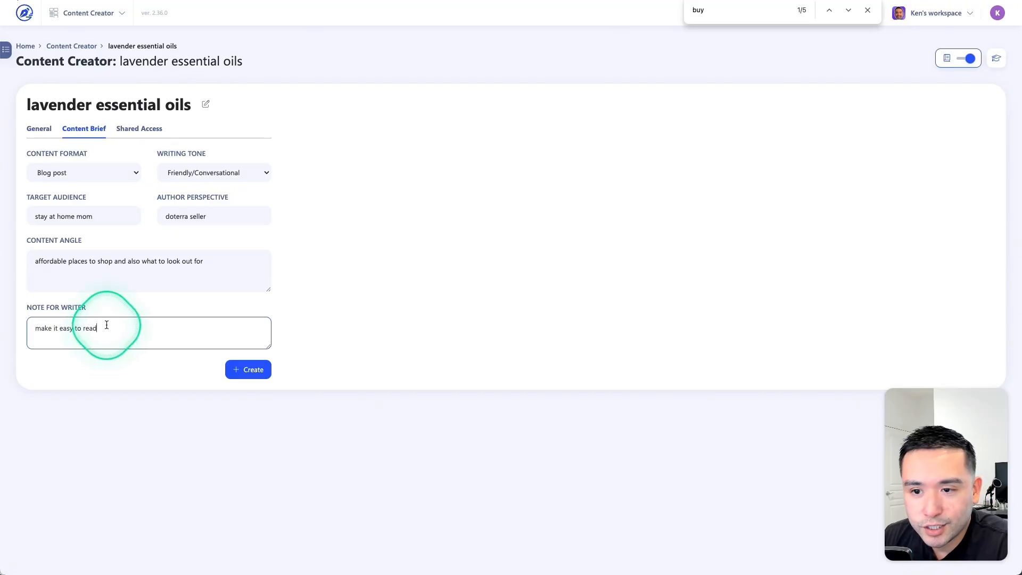
Step: Review the article's writer access and guest permission options, recheck the brief and general settings, and create the article
click(142, 130)
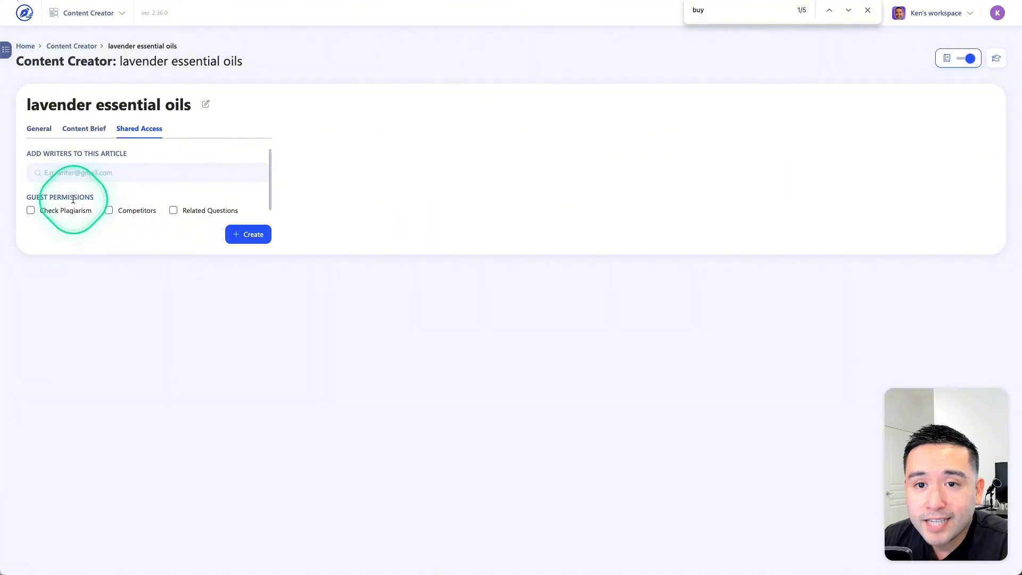
scroll(70, 214, down, 1)
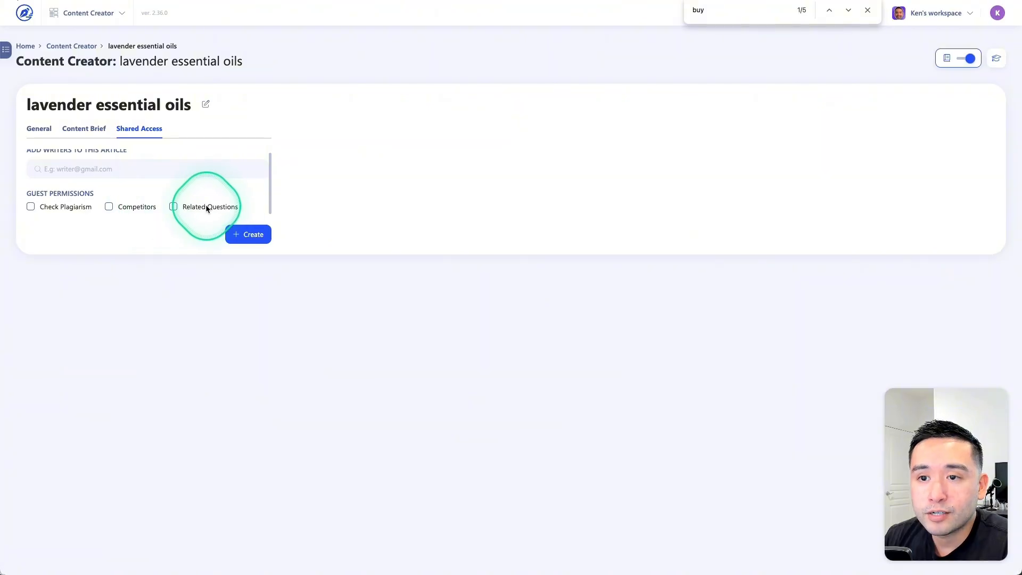
click(84, 130)
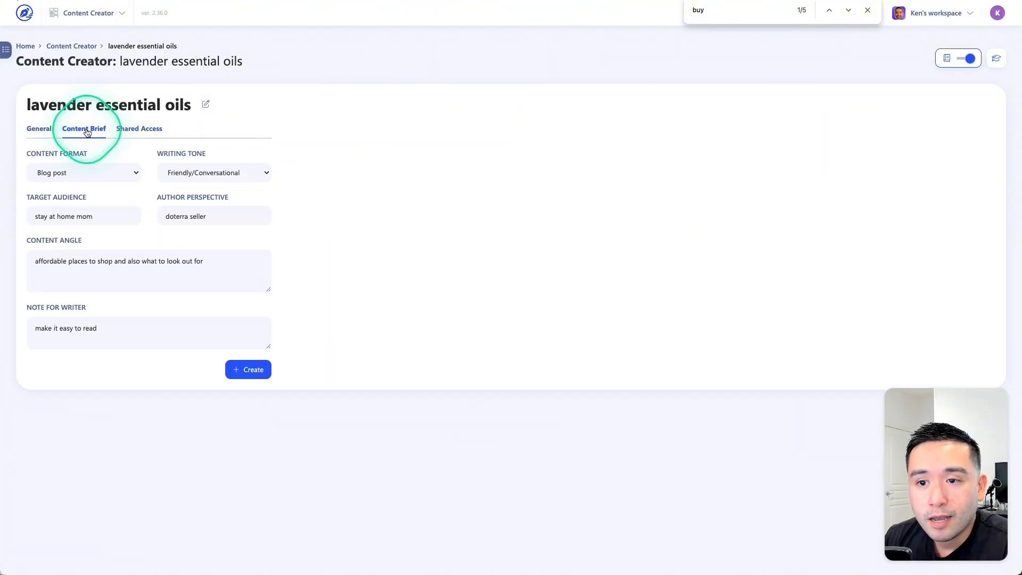
click(49, 130)
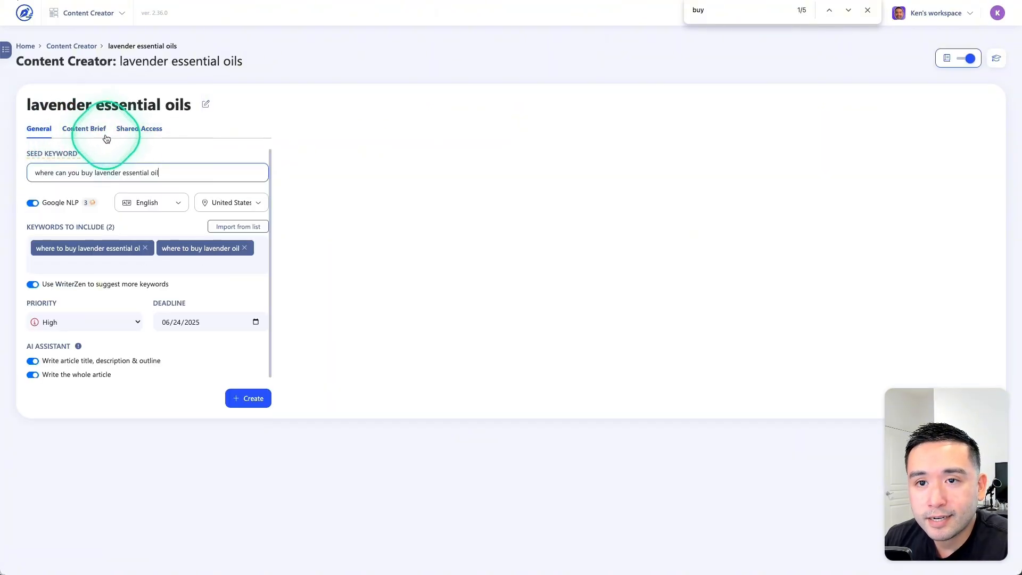
click(240, 400)
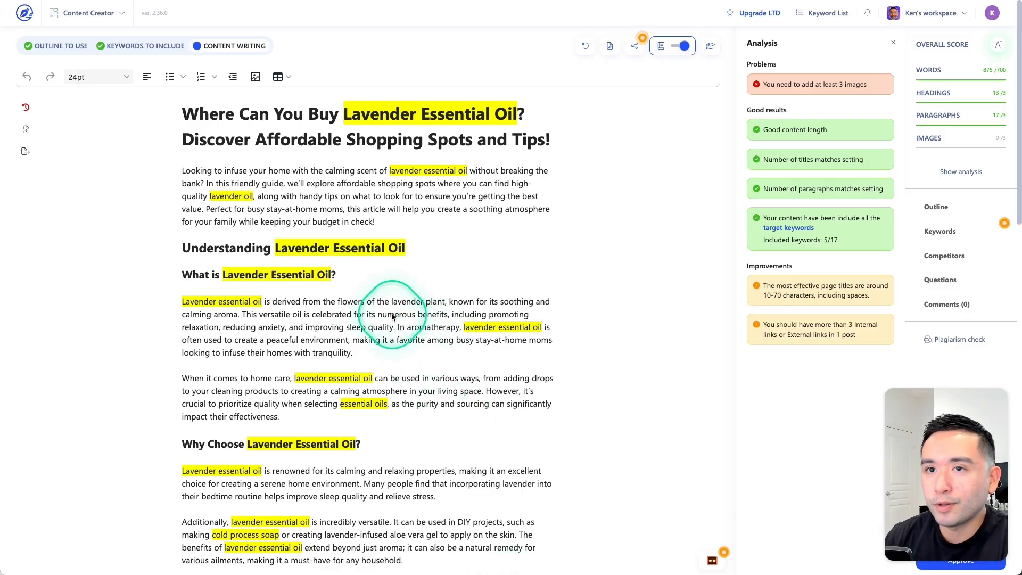
Step: Skim the opening sections of the generated lavender essential oil article and its highlighted keywords
scroll(298, 157, down, 10)
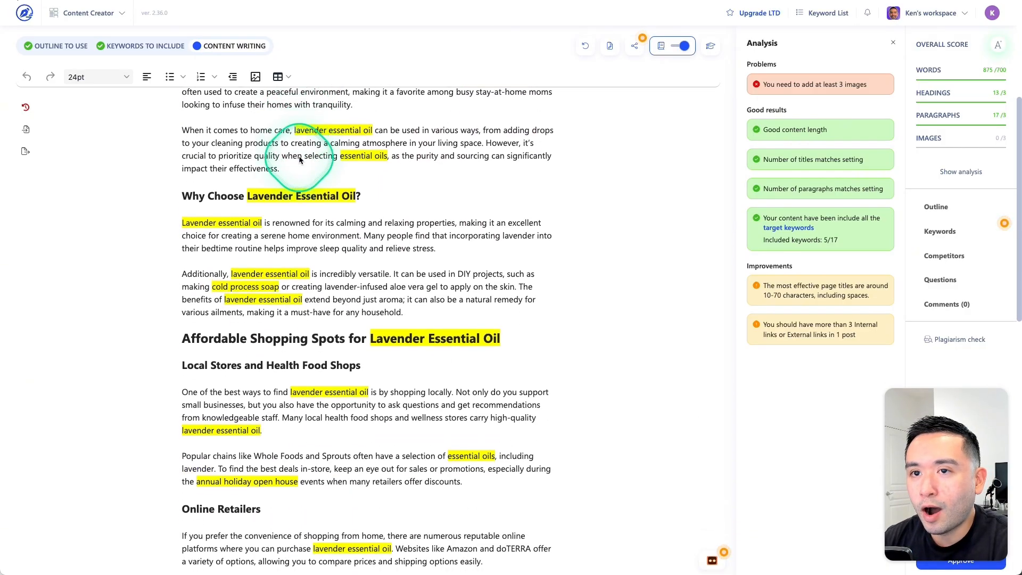
scroll(299, 163, up, 15)
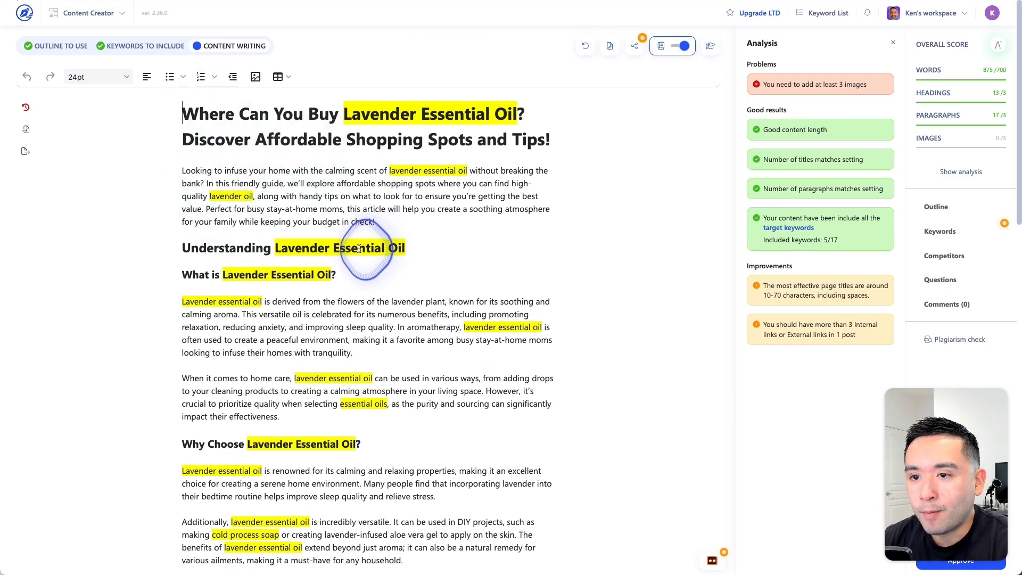
drag(280, 221, 358, 285)
scroll(332, 296, down, 3)
scroll(335, 298, up, 1)
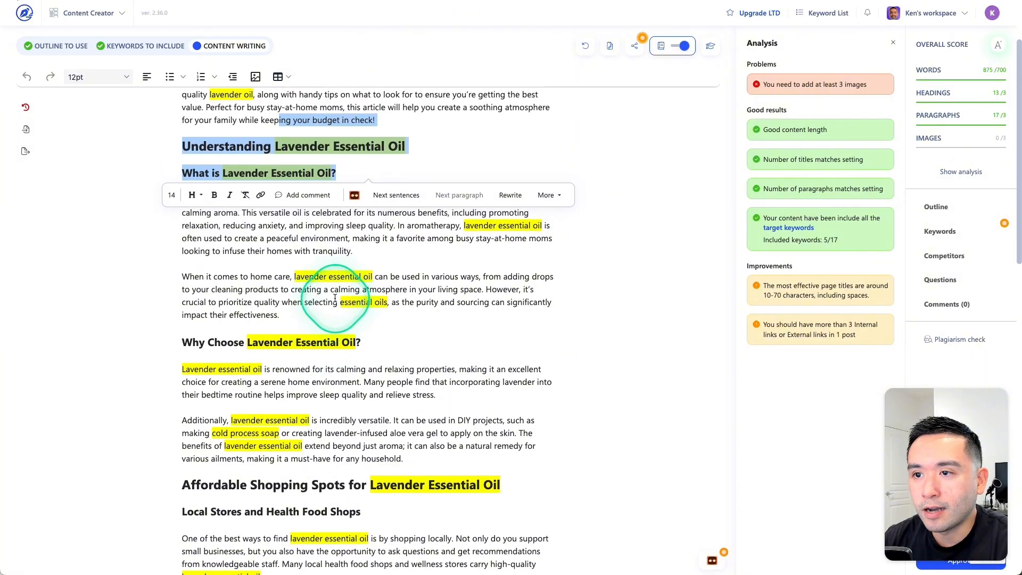
scroll(335, 298, up, 2)
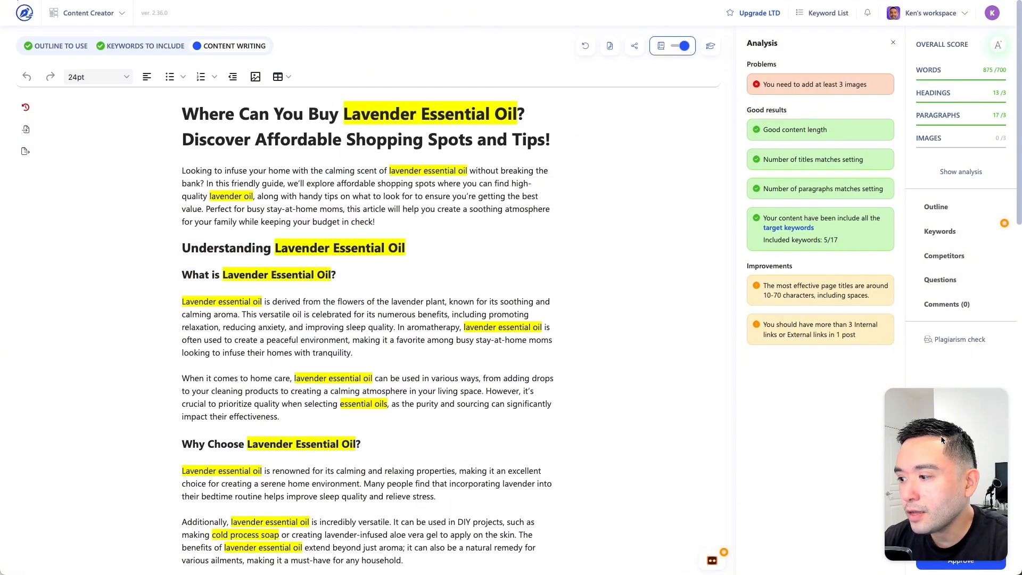
drag(937, 446, 171, 395)
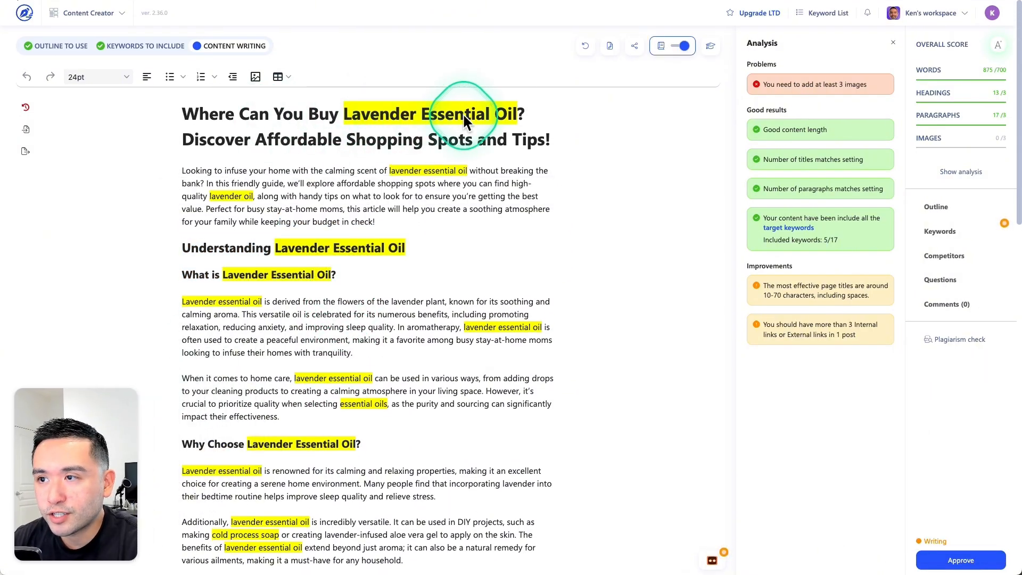
Step: Read through the generated article's title, headings and body text from the introduction to the final thoughts
drag(251, 140, 465, 139)
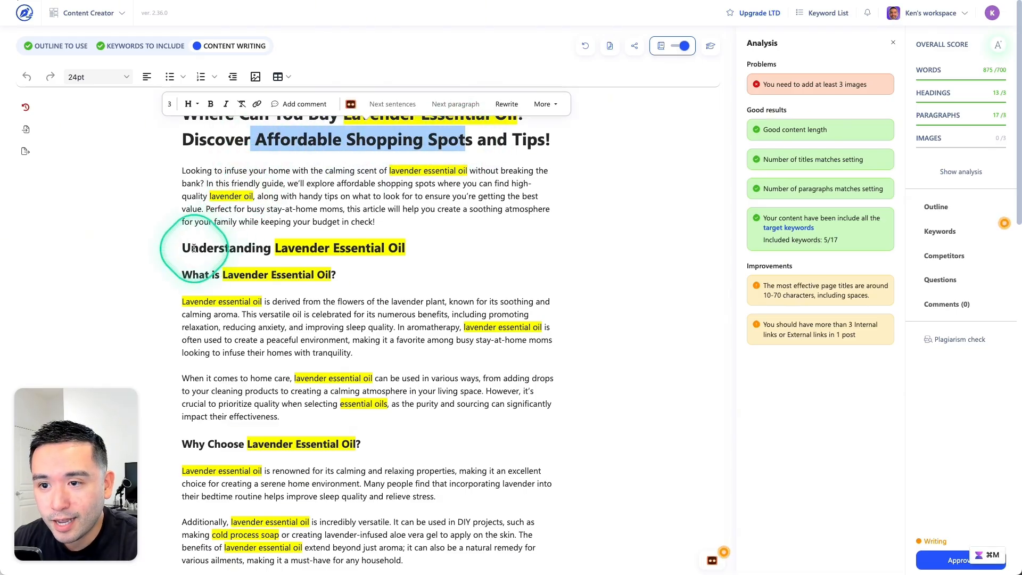
drag(193, 248, 404, 248)
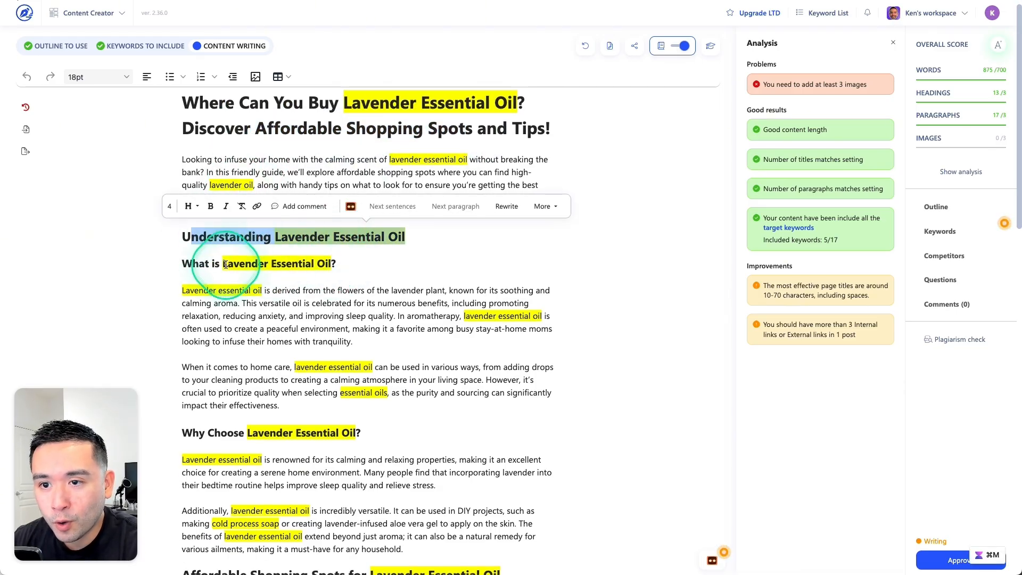
scroll(225, 265, down, 4)
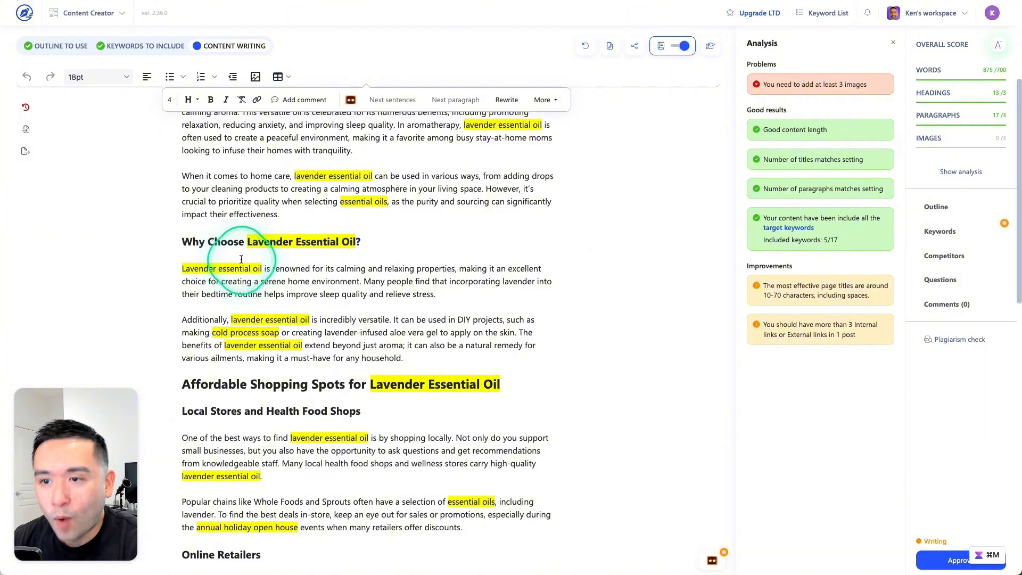
scroll(241, 259, down, 3)
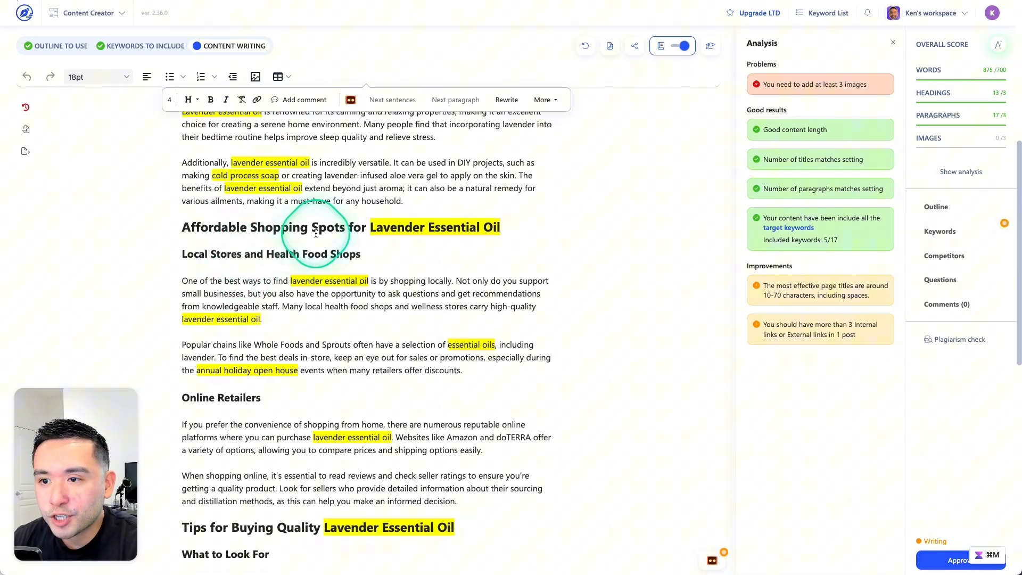
scroll(316, 233, down, 6)
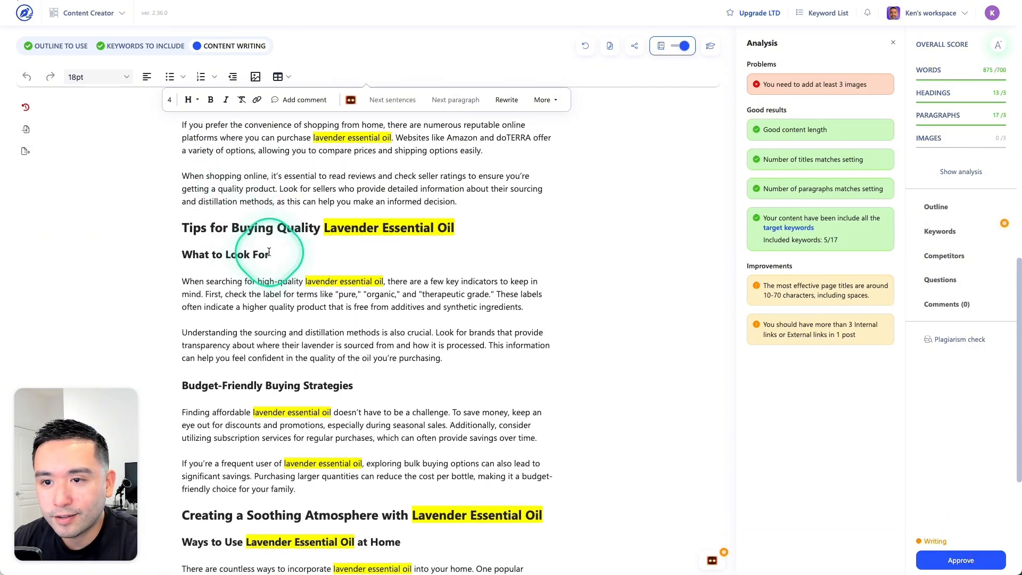
scroll(269, 251, down, 5)
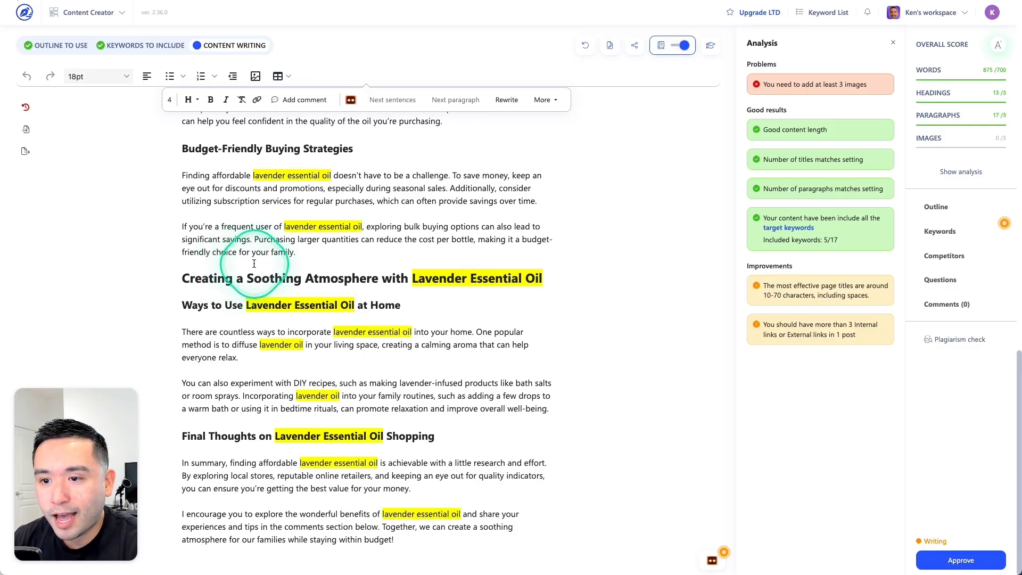
drag(334, 463, 205, 250)
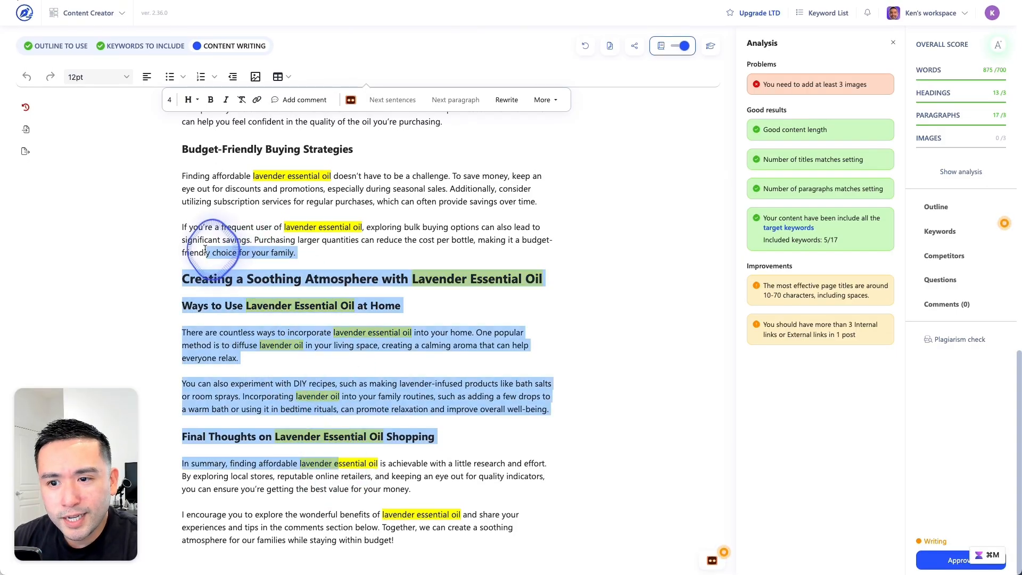
drag(186, 175, 297, 238)
click(297, 237)
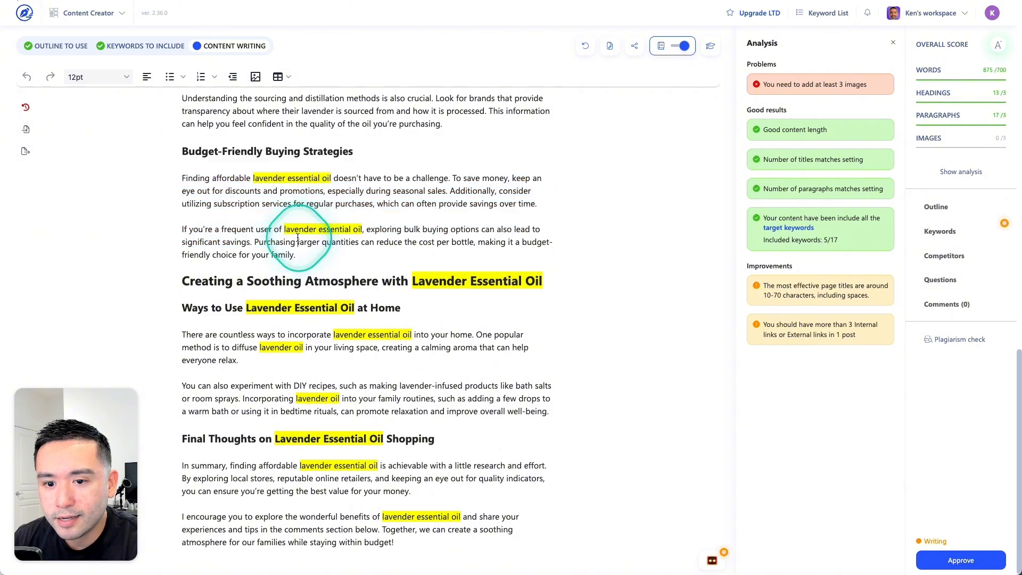
scroll(297, 238, up, 15)
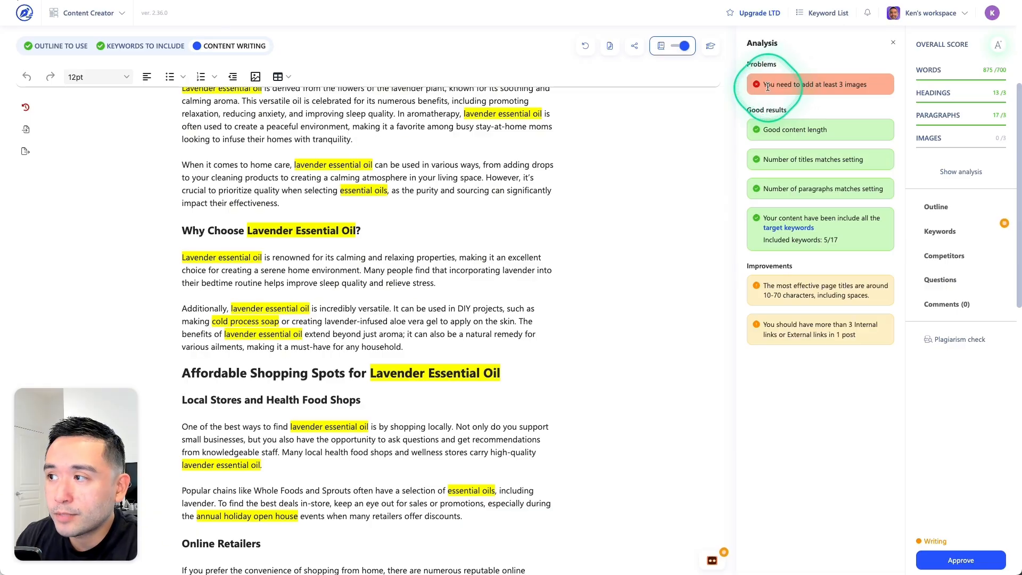
Step: Examine the content analysis for the listed problems and the suggested improvements on page title length and links
drag(768, 86, 861, 85)
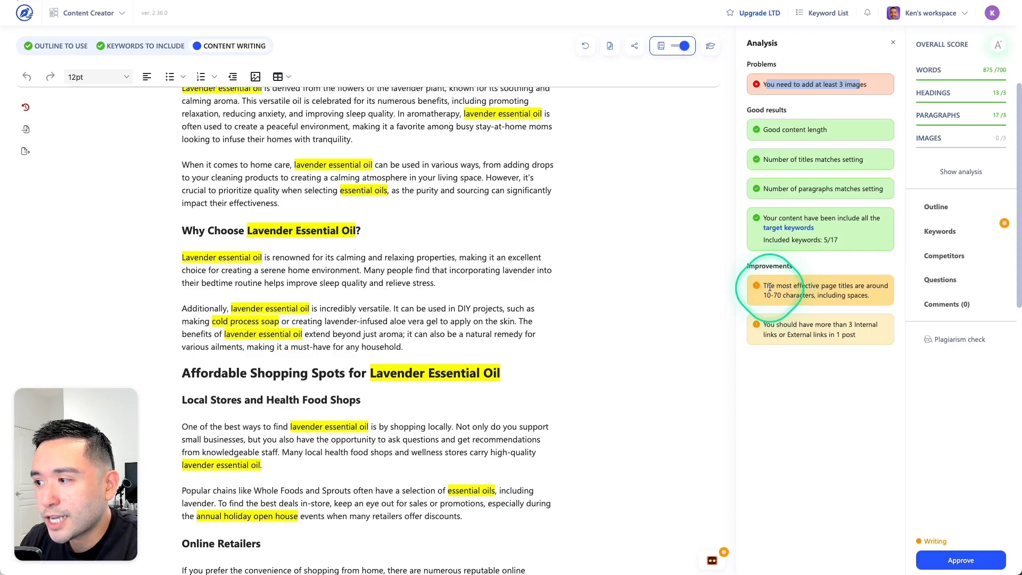
drag(769, 287, 846, 335)
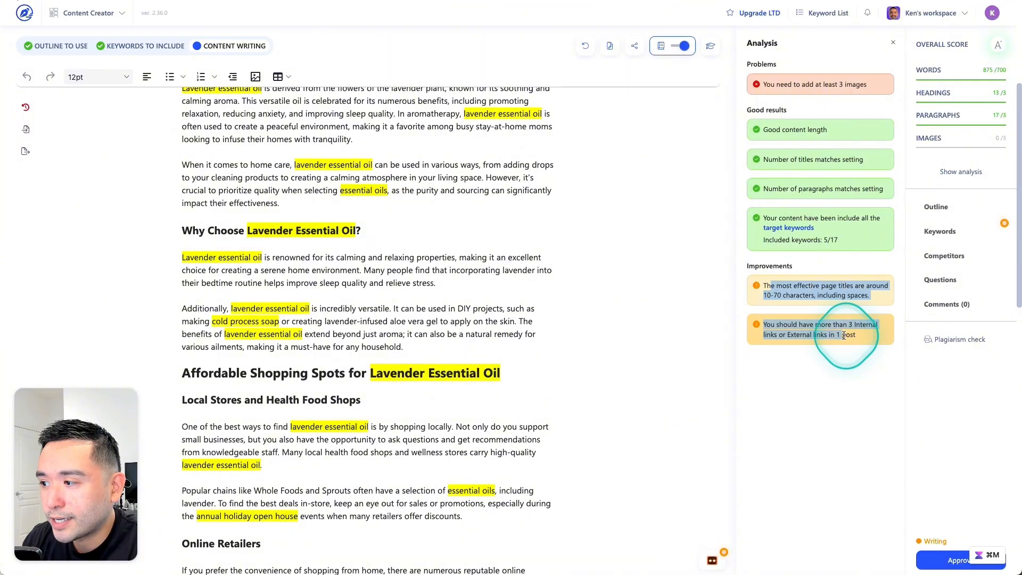
click(846, 334)
scroll(901, 161, up, 2)
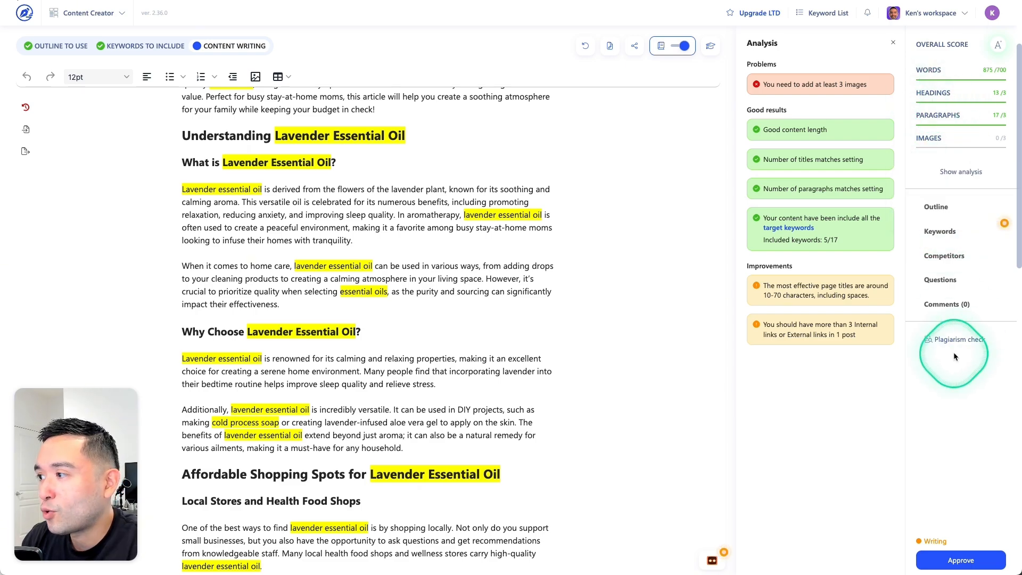
Step: Review the article's outline and its target keyword list, and turn on keyword highlighting in the text
mouse_move(941, 221)
click(975, 202)
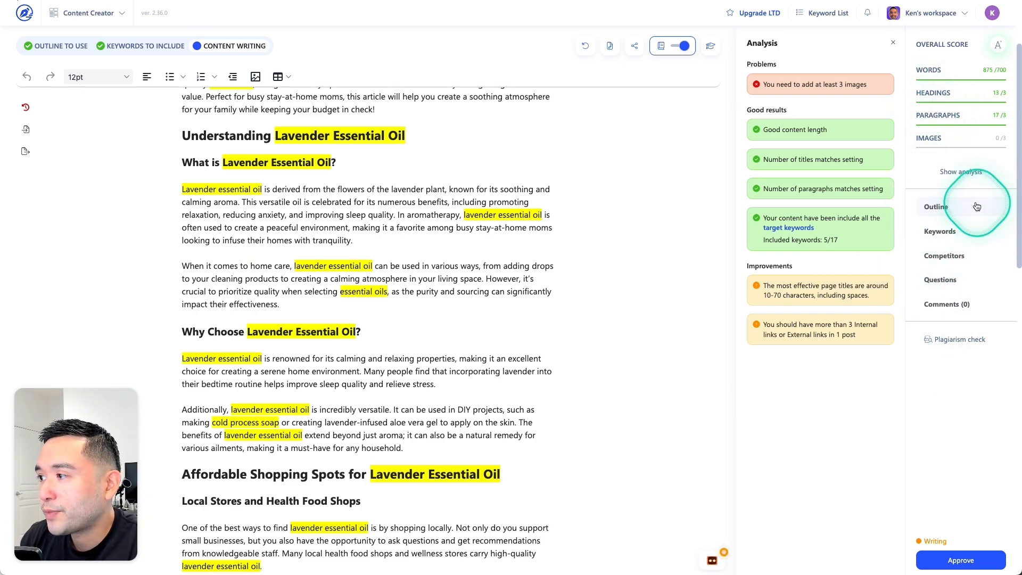
click(937, 208)
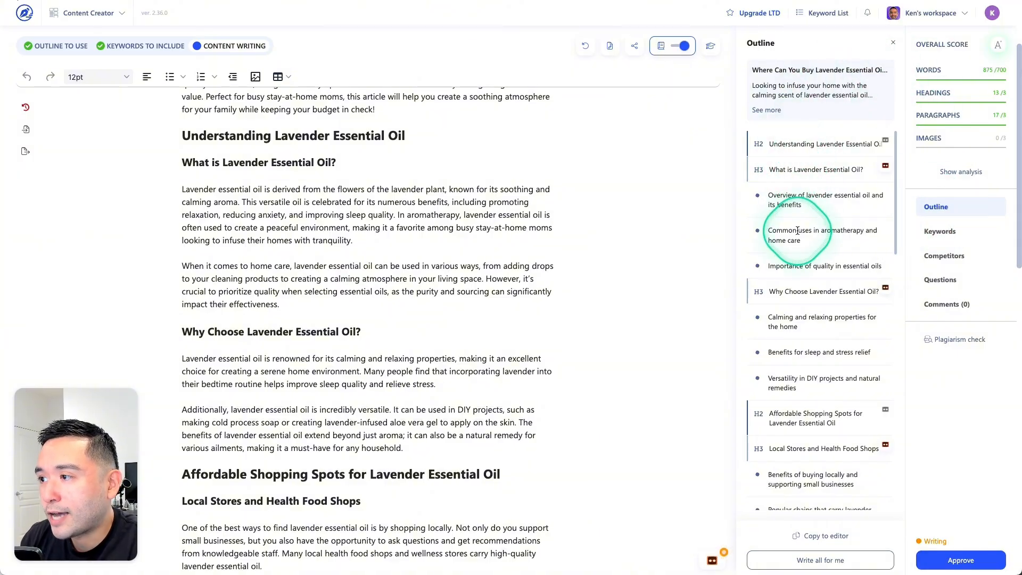
scroll(798, 233, down, 2)
click(938, 231)
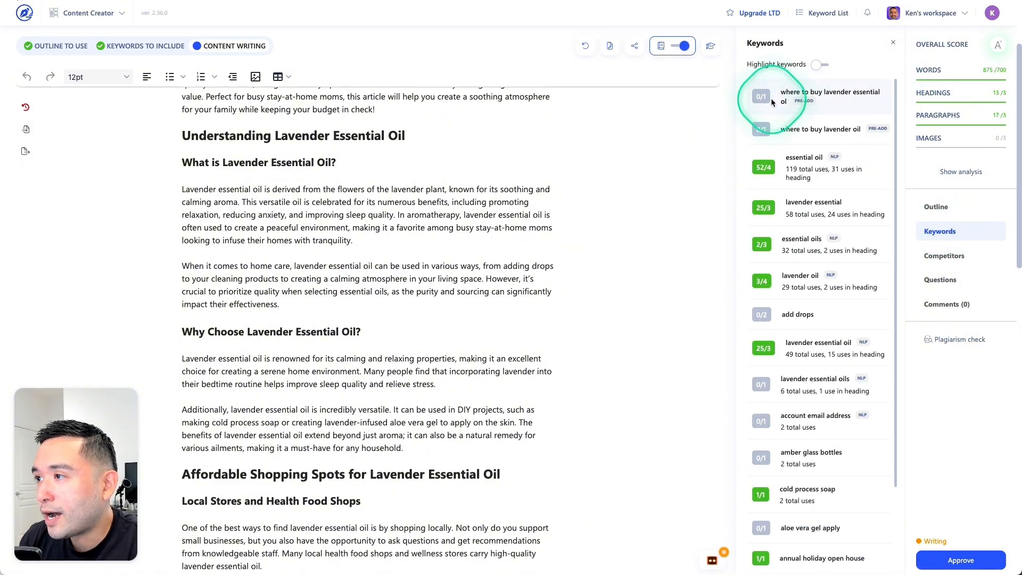
click(817, 65)
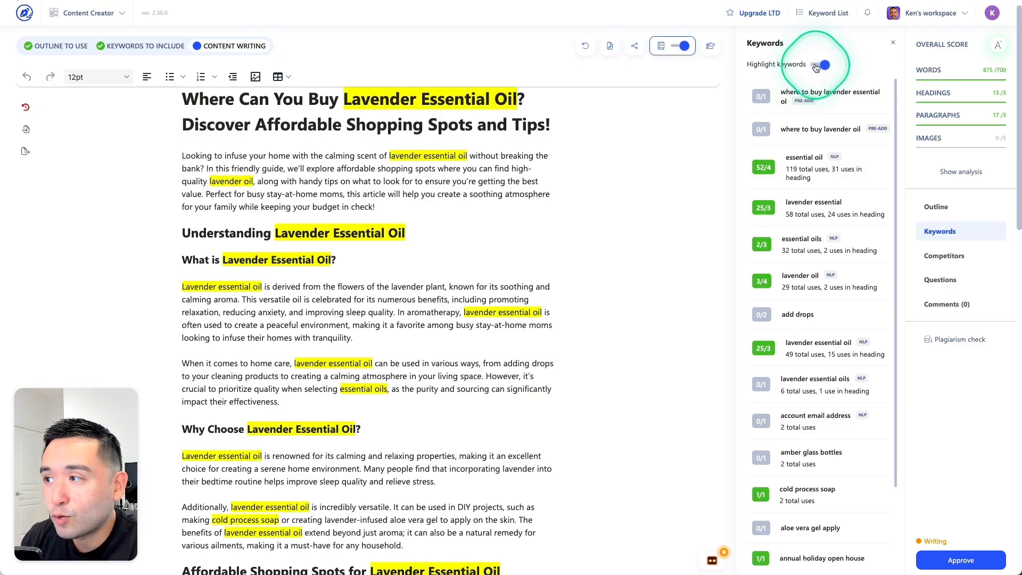
Step: Look through the competitor pages, the People also ask and Reddit questions, and the comments for the article
click(939, 255)
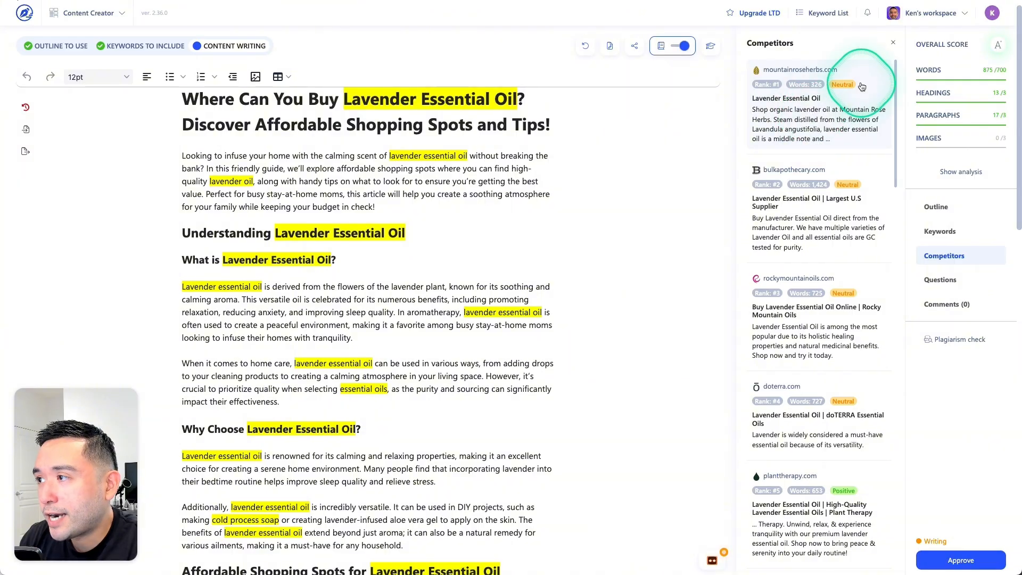
click(940, 279)
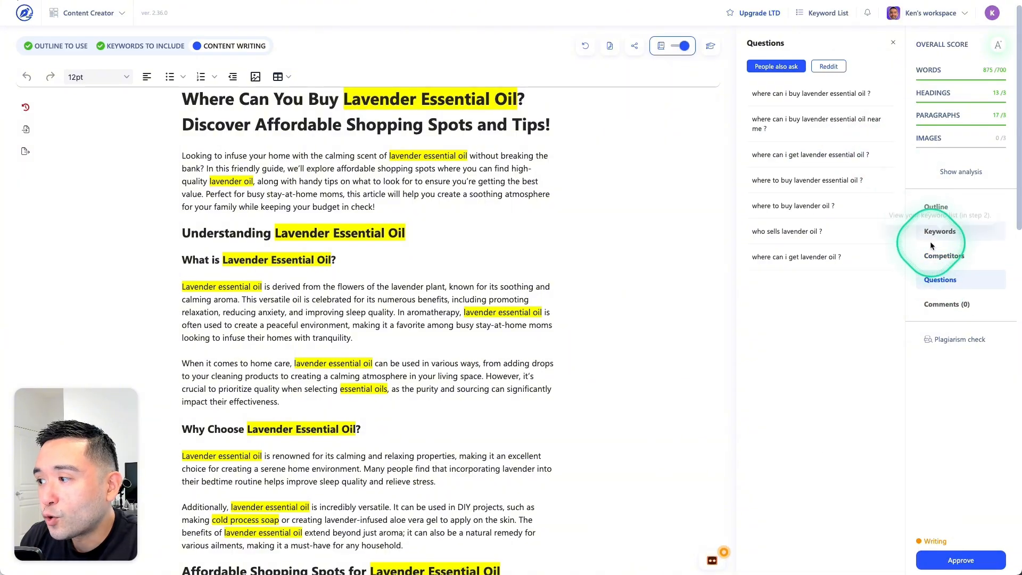
click(828, 67)
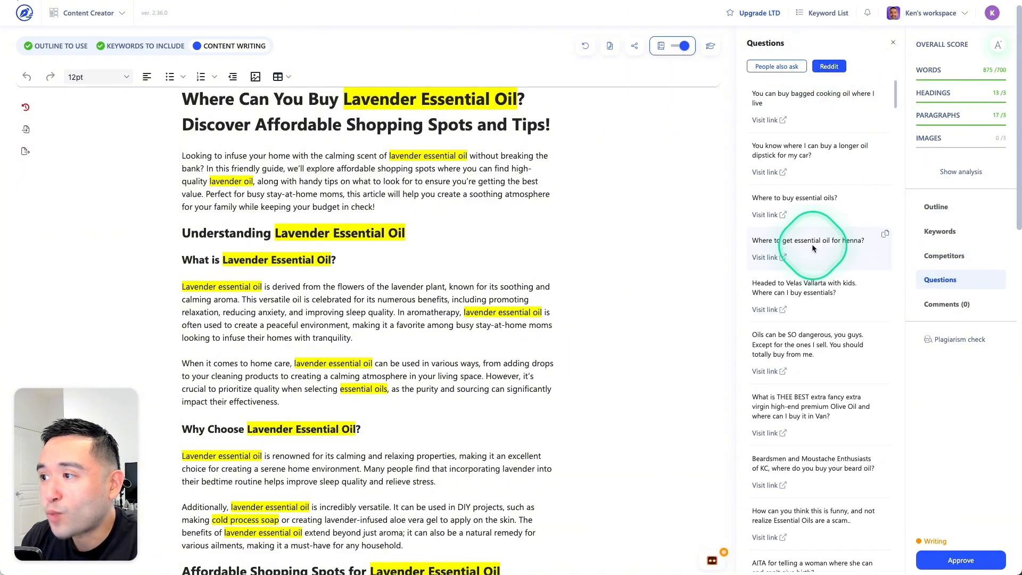
click(950, 303)
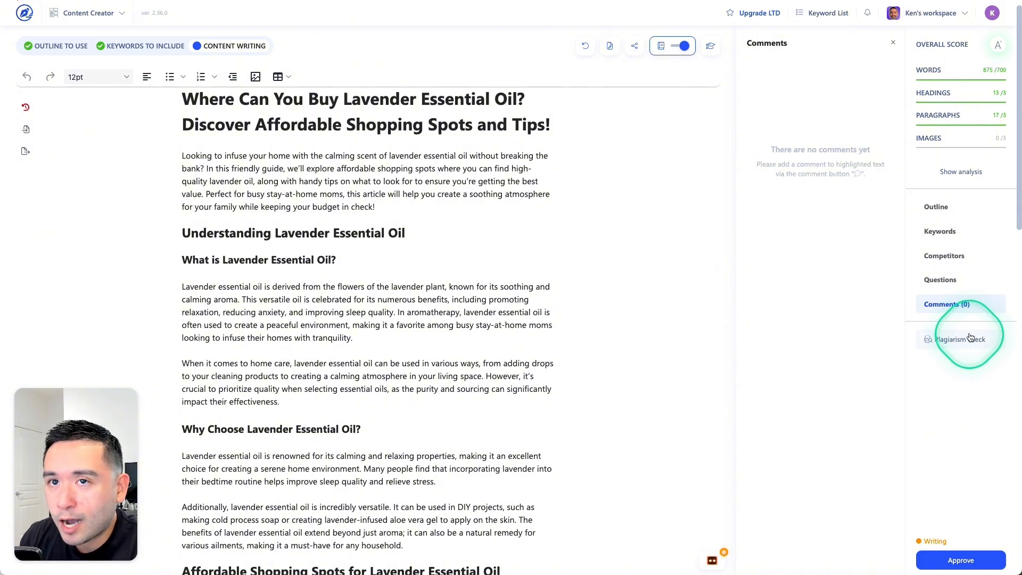
Step: Run the Plagiarism Checker on the article's content
click(113, 16)
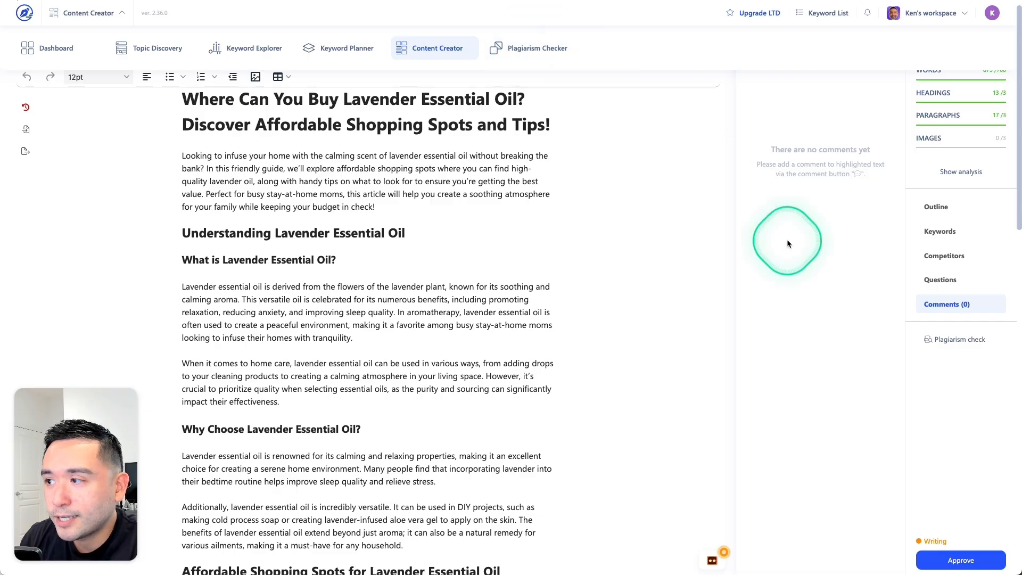
click(911, 347)
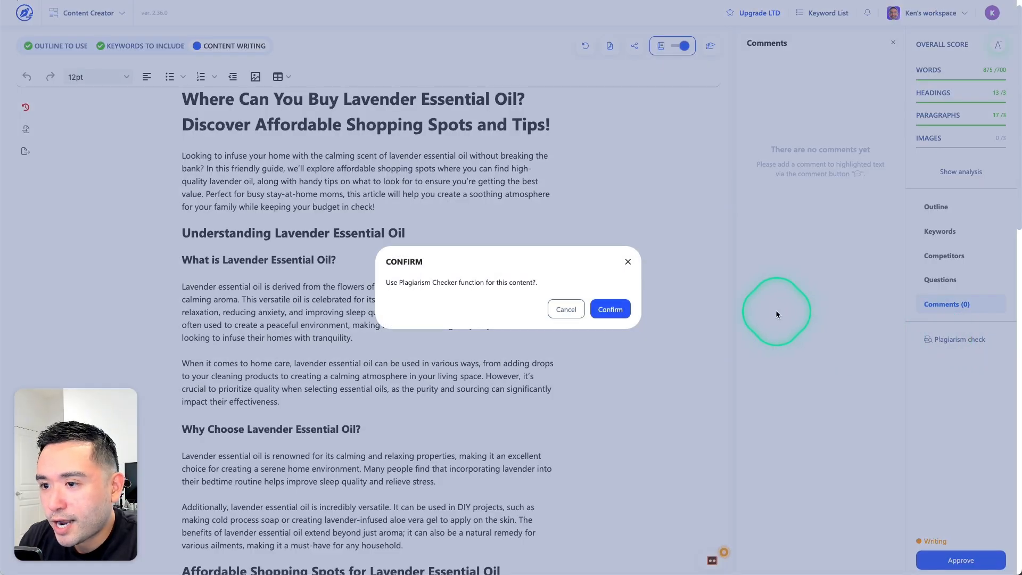
click(605, 310)
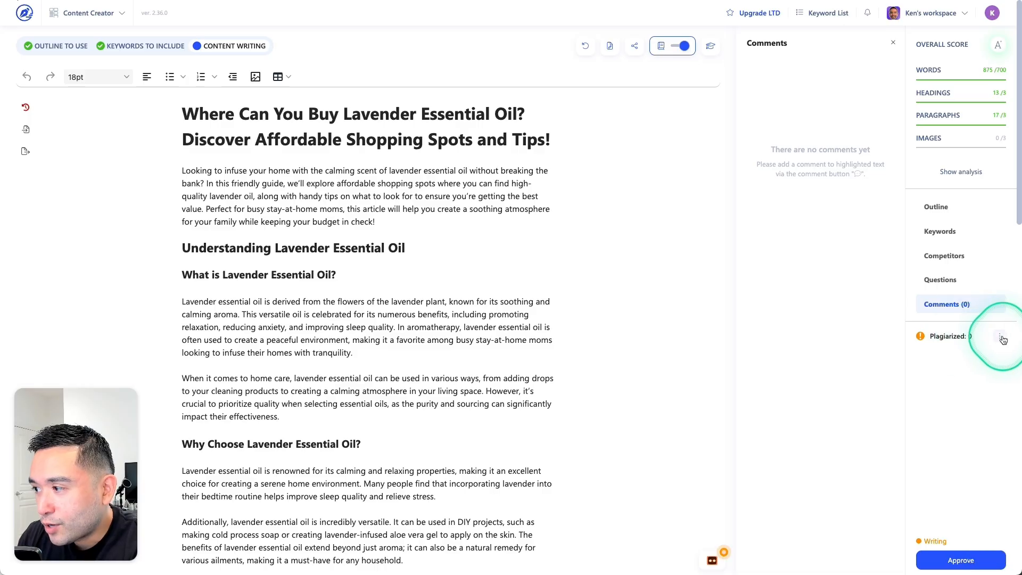
Step: Open the article's full plagiarism report and examine the scanned text and the plagiarized percentage
click(946, 364)
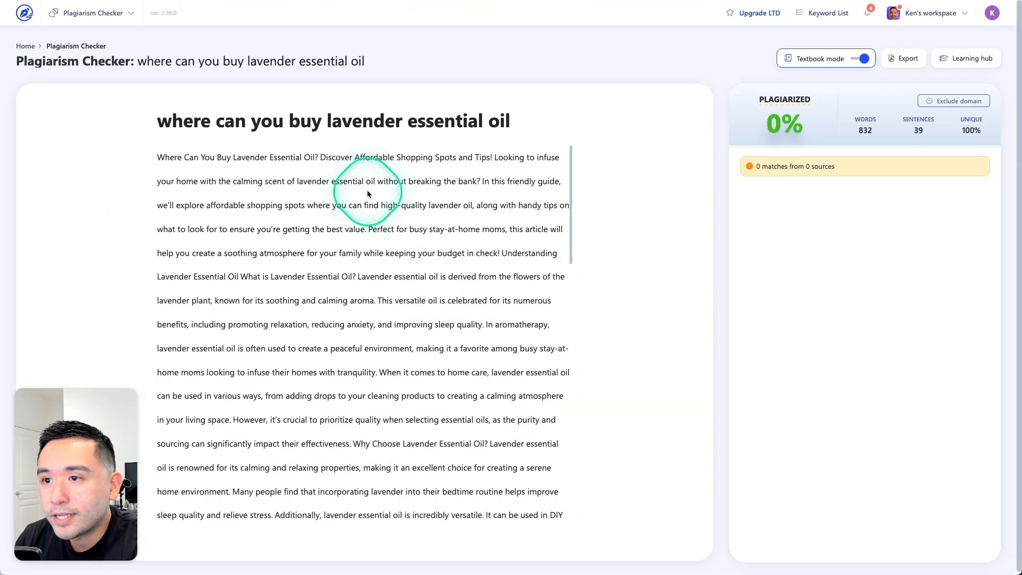
drag(357, 182, 383, 395)
click(386, 394)
drag(787, 129, 737, 126)
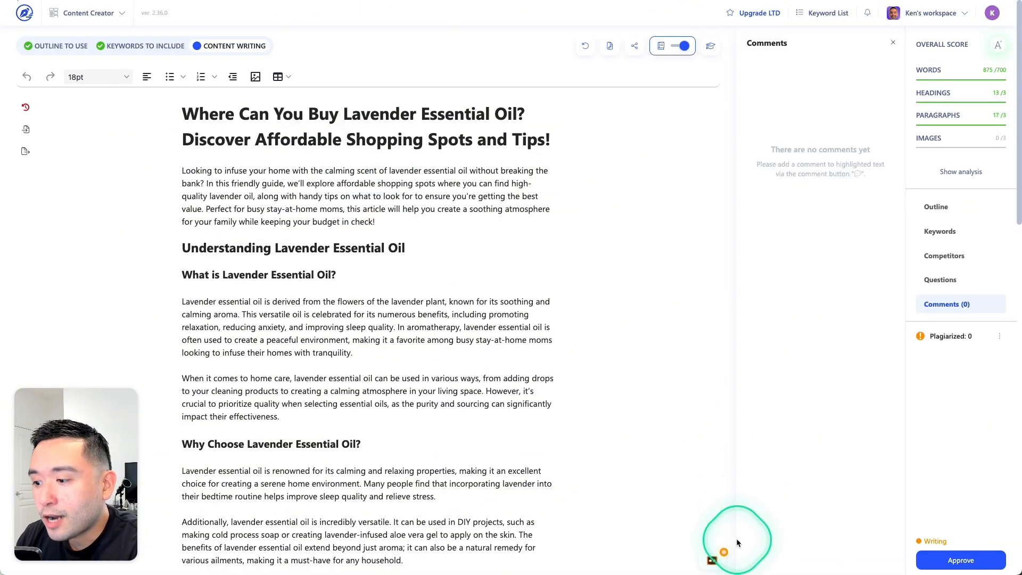
Step: Browse the AI Assistant's Auto write, Outline and Text rewriter templates, including the Explaining and Topic to groups, and close the assistant
click(689, 564)
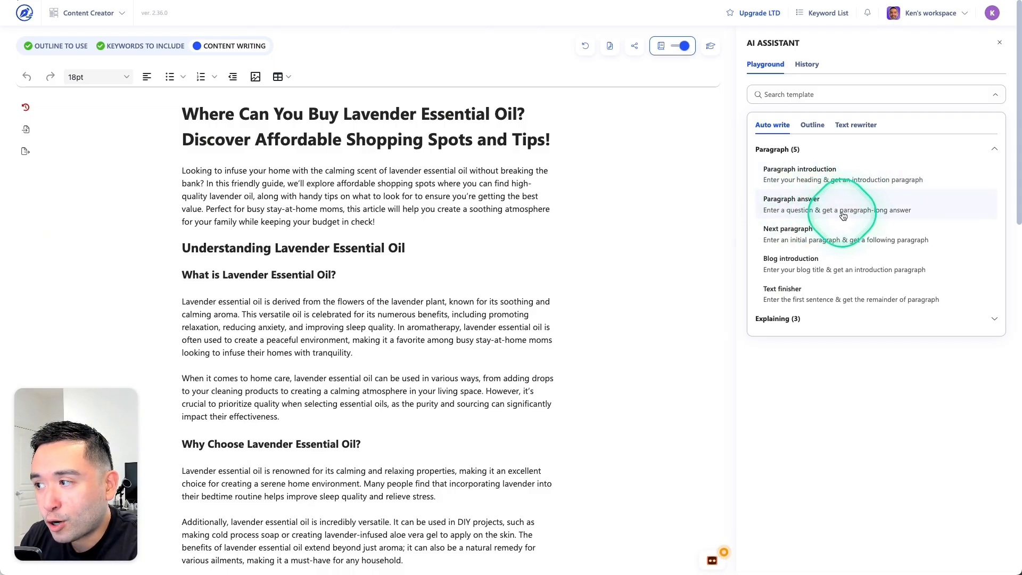
scroll(830, 256, down, 3)
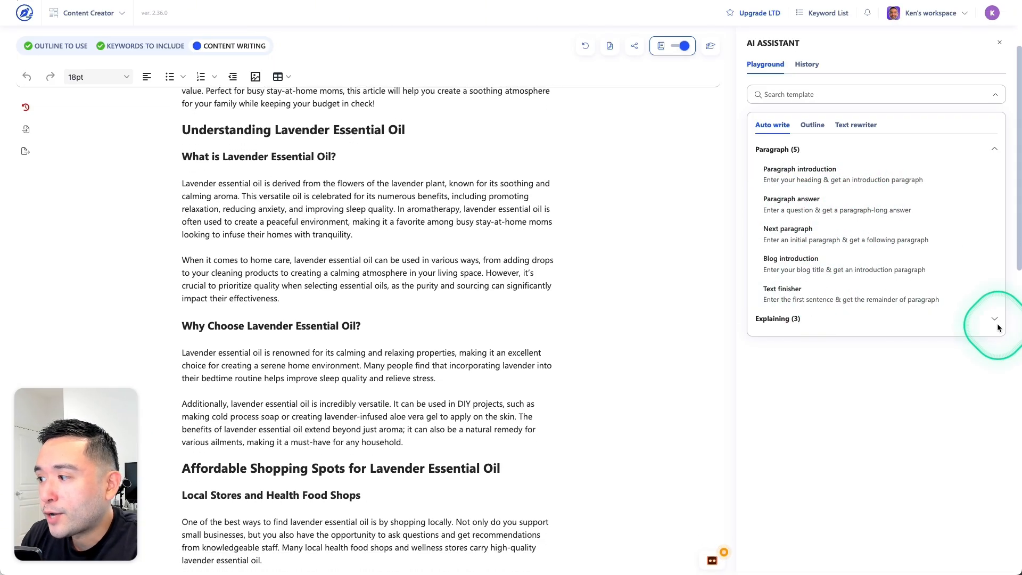
click(994, 319)
scroll(818, 327, down, 2)
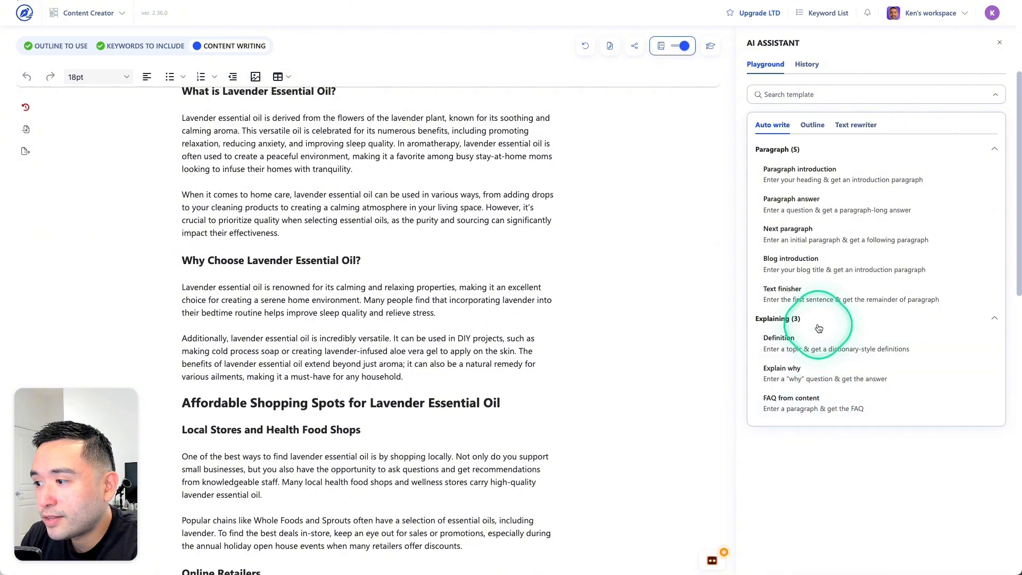
click(812, 126)
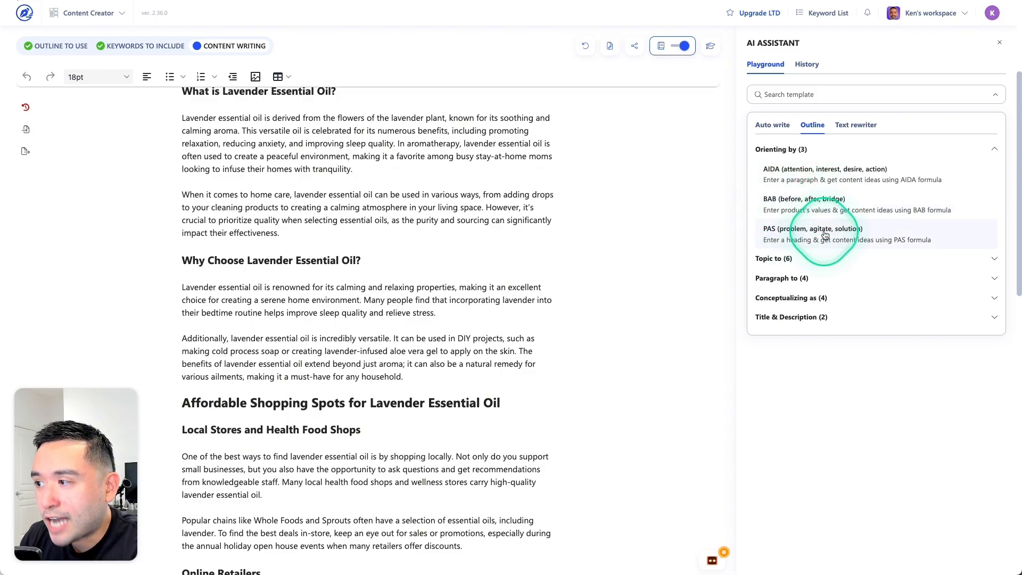
click(820, 258)
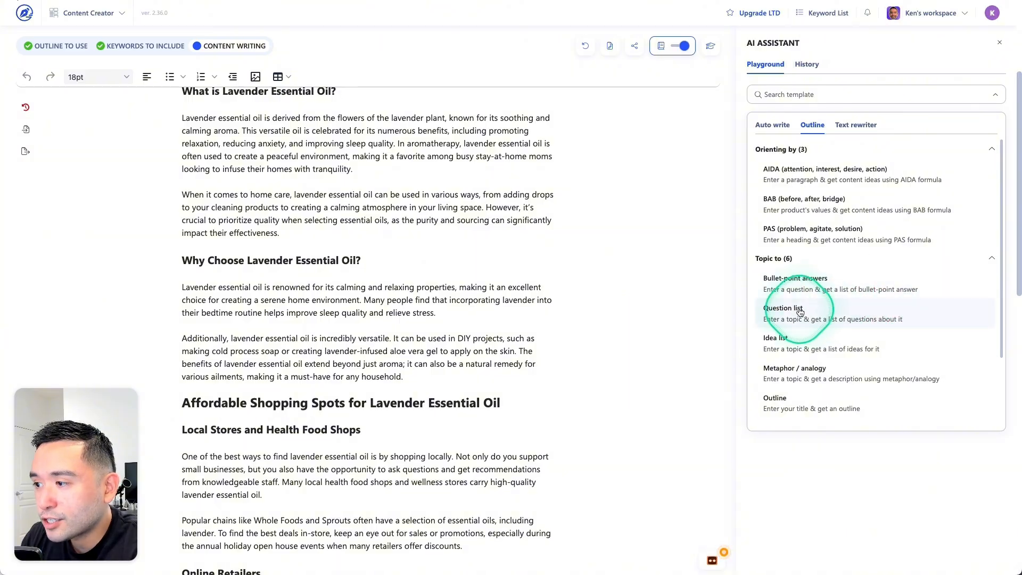
click(854, 126)
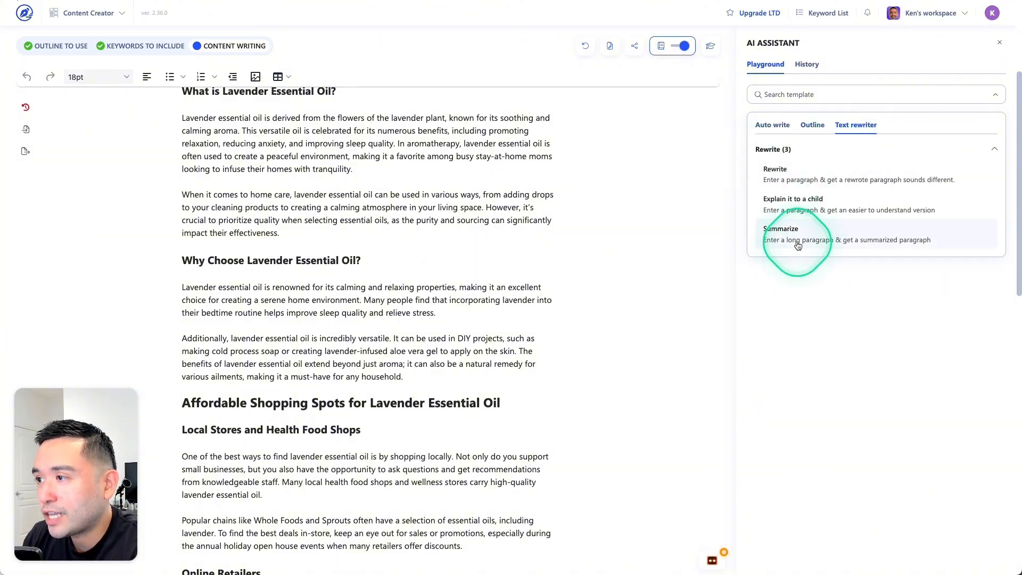
click(626, 269)
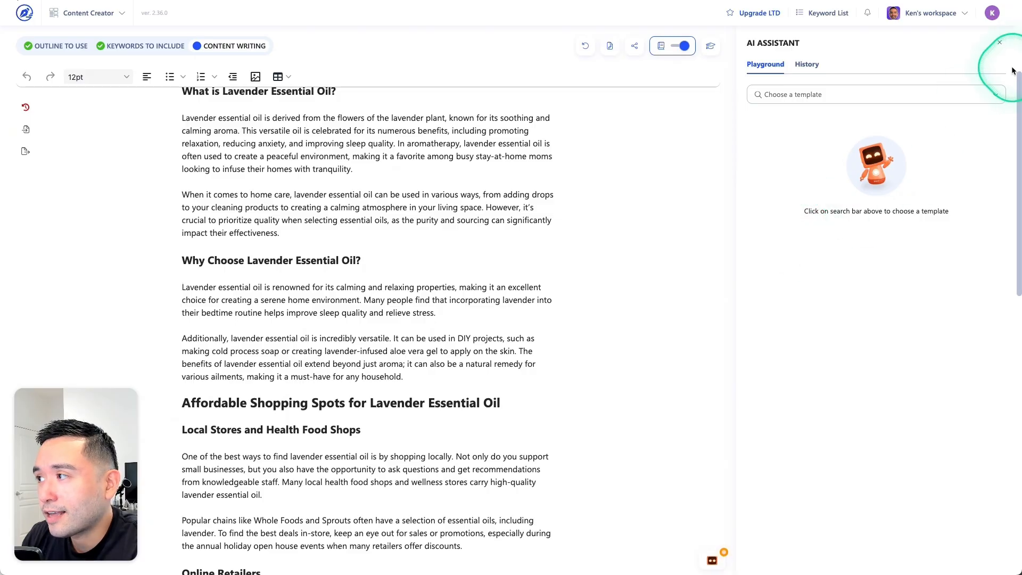
click(1000, 47)
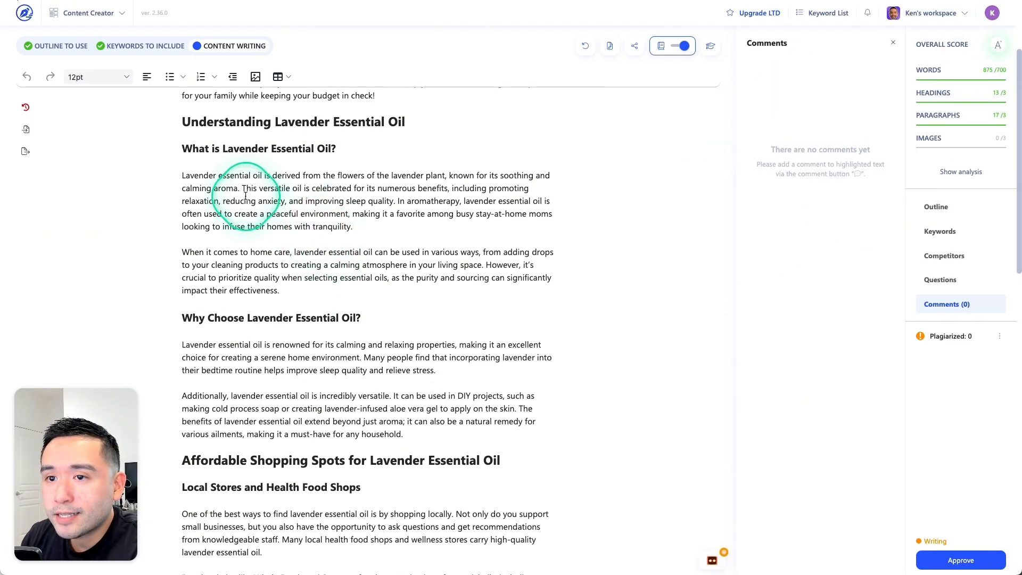
Step: Generate an AI rewrite of the first paragraph under "What is Lavender Essential Oil?" and read the suggestion
drag(183, 175, 352, 230)
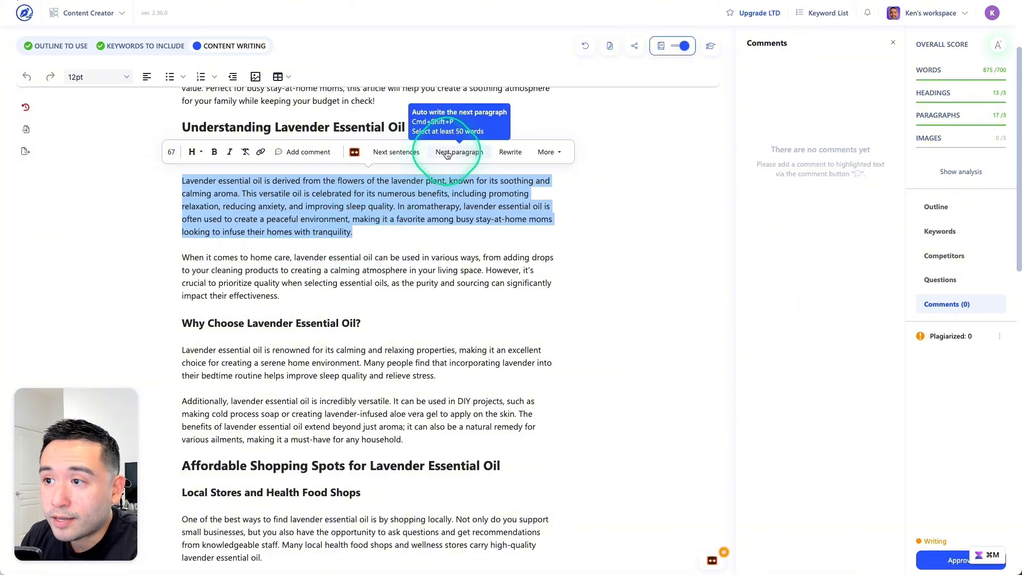
click(553, 152)
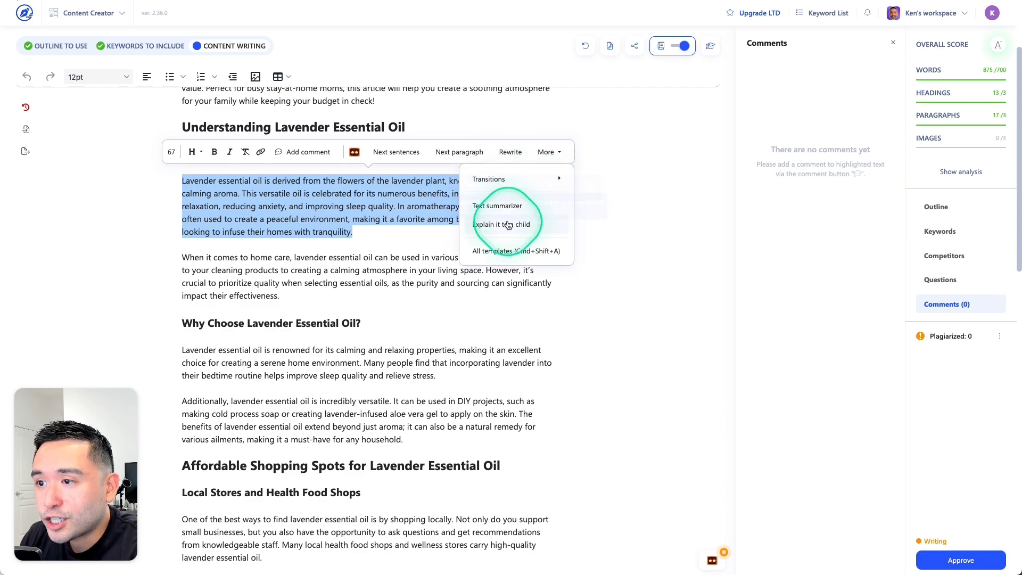
click(511, 152)
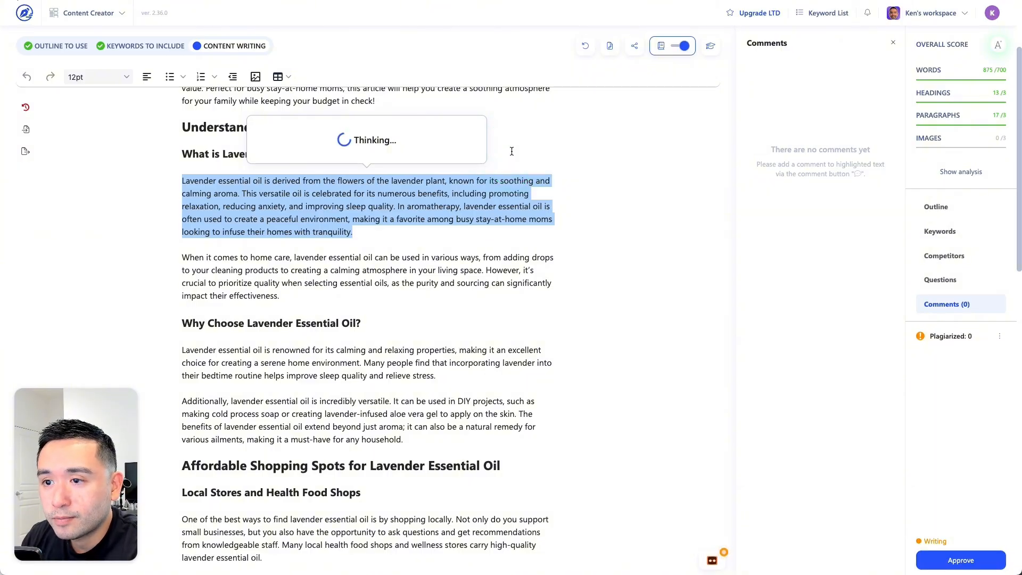
click(276, 81)
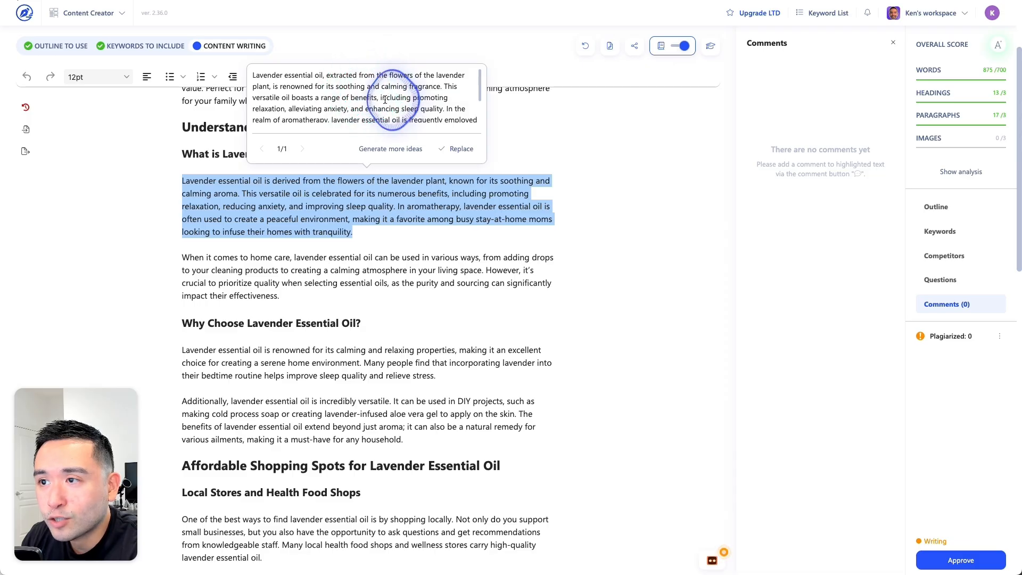
scroll(386, 105, down, 3)
Step: Compare the two rewrite suggestions and replace the selected paragraph with the second version
click(302, 144)
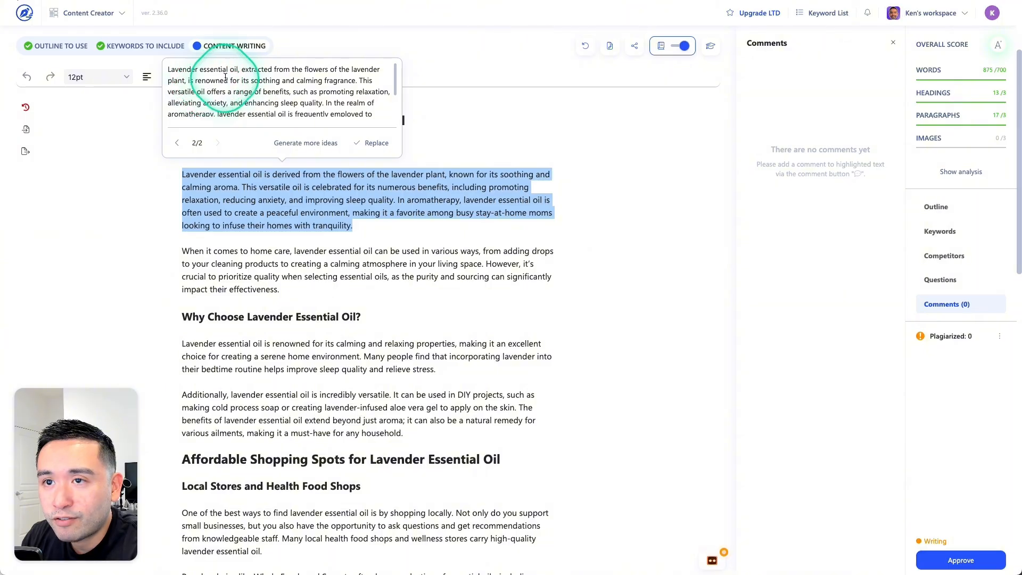
click(177, 144)
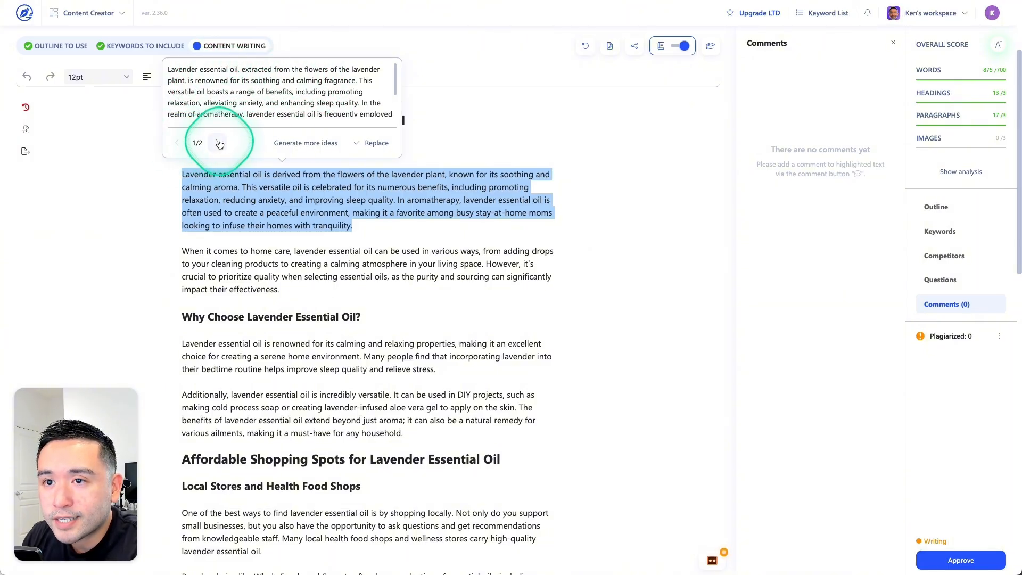
click(219, 144)
click(176, 144)
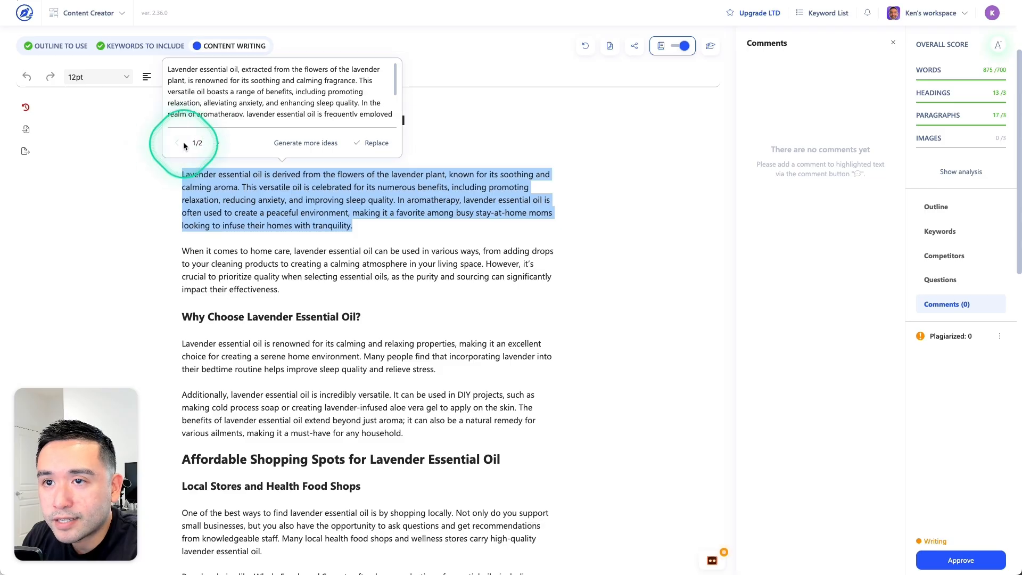
click(215, 143)
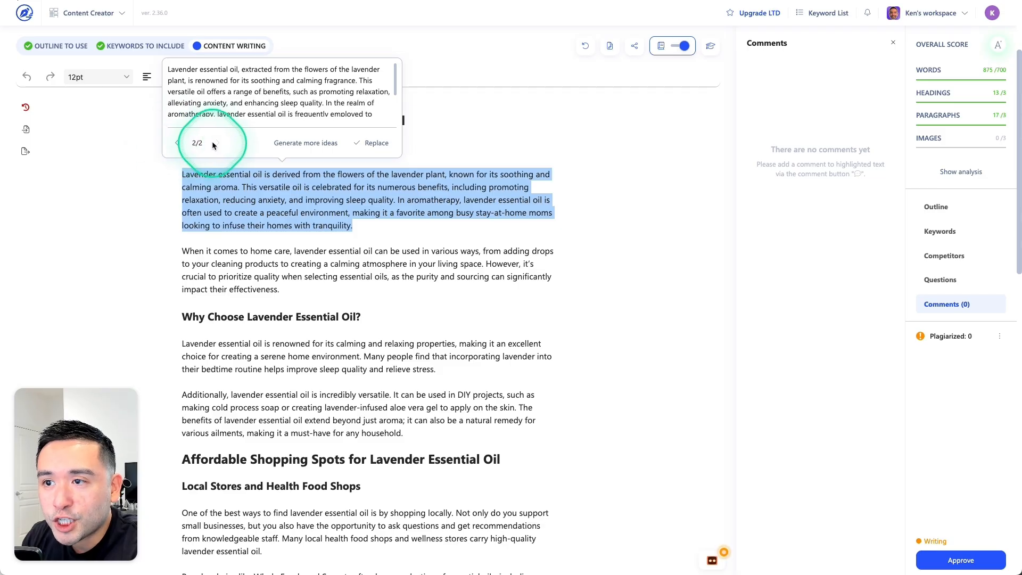
click(368, 144)
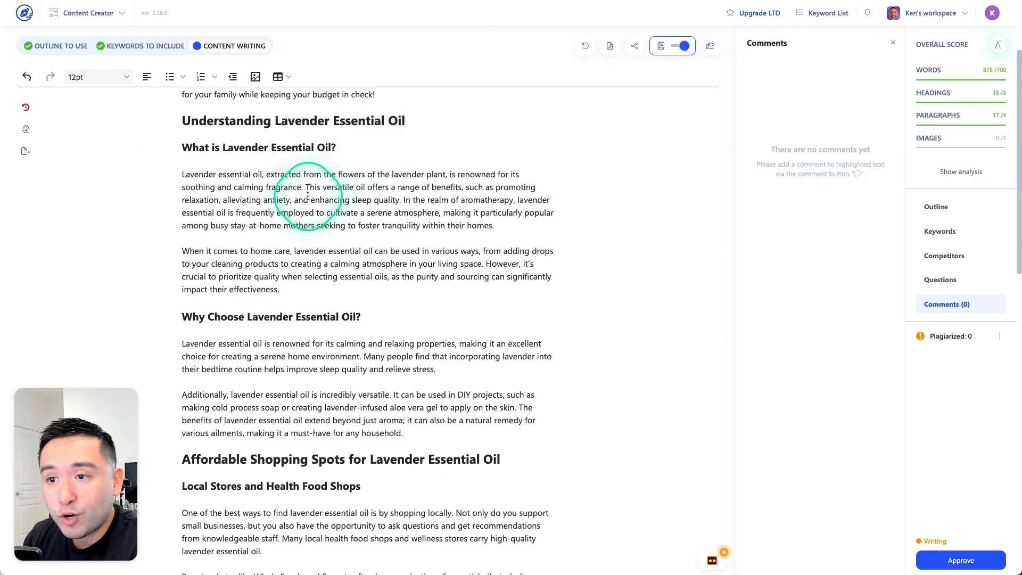
Step: Approve the article and open the lavender essential oils project from the dashboard's recent projects
scroll(447, 250, down, 1)
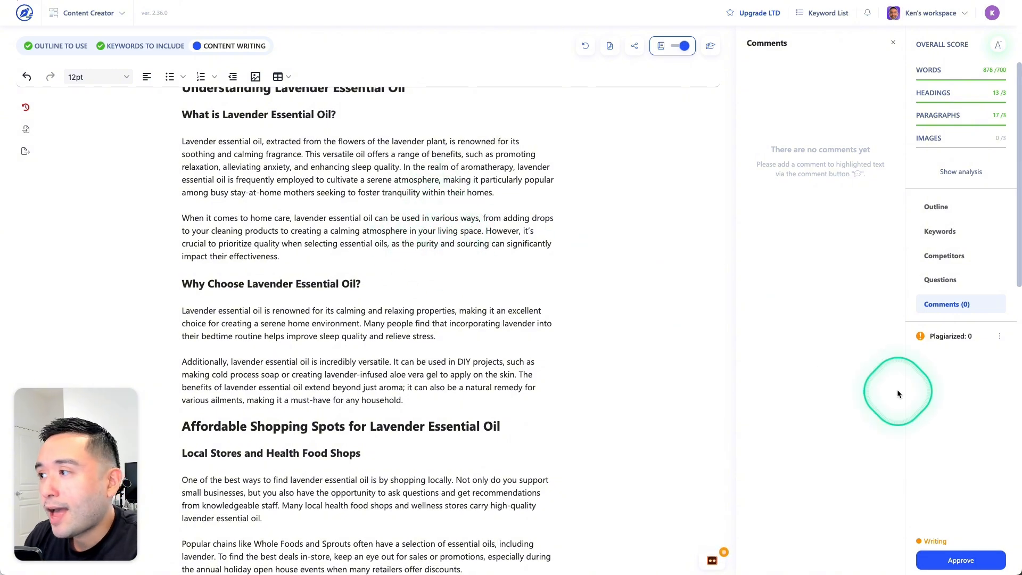
click(958, 561)
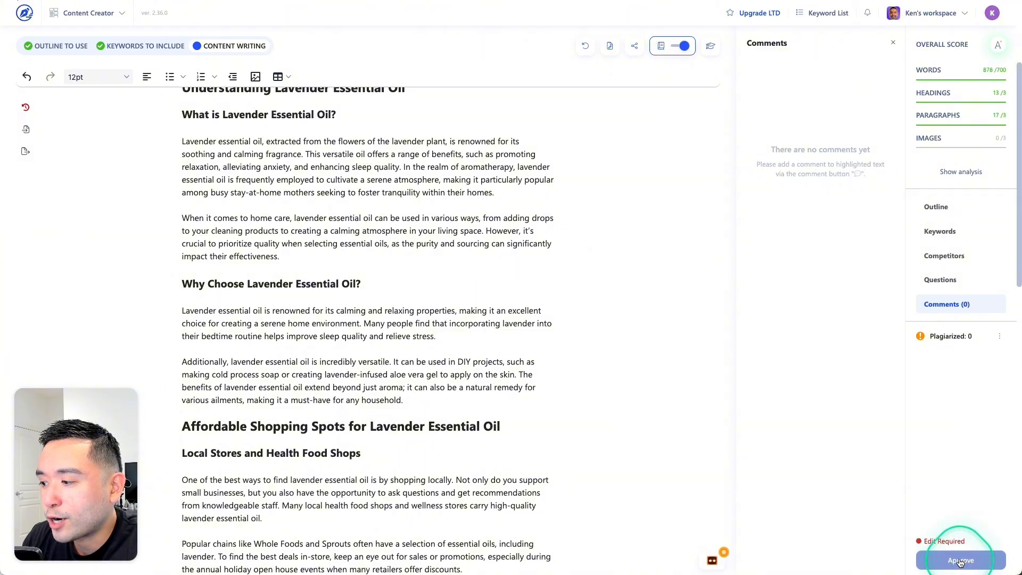
click(955, 563)
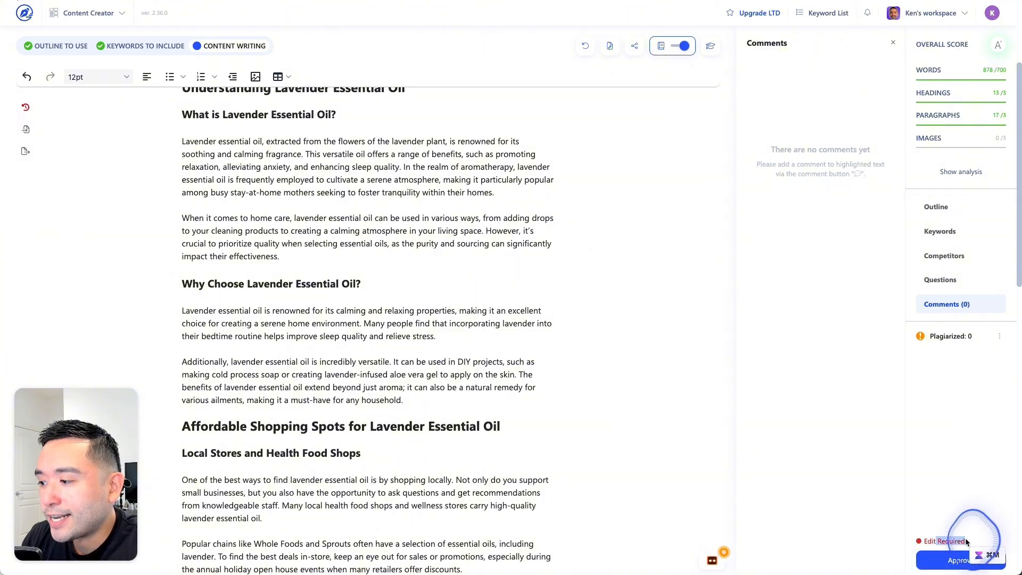
click(955, 563)
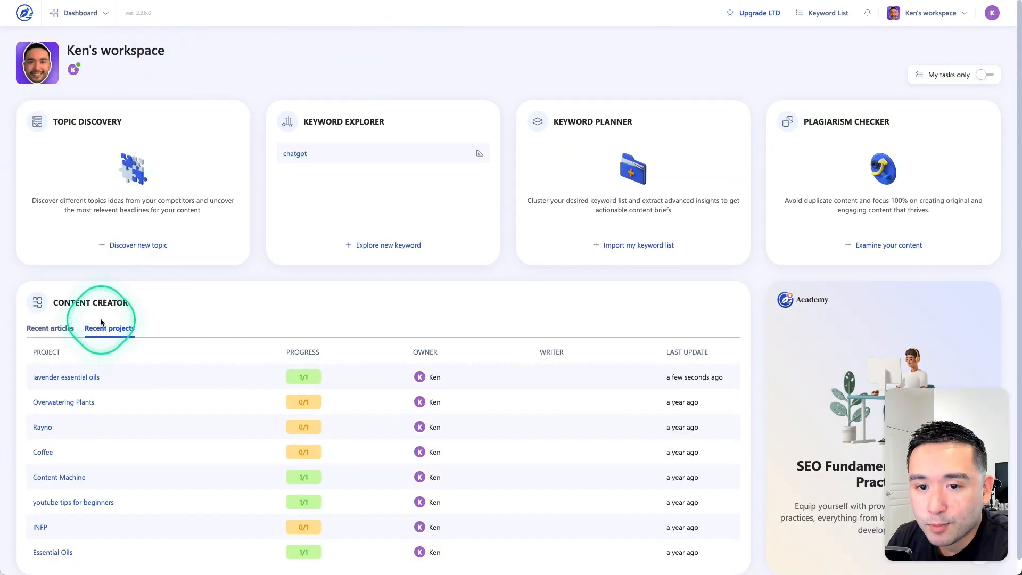
click(65, 378)
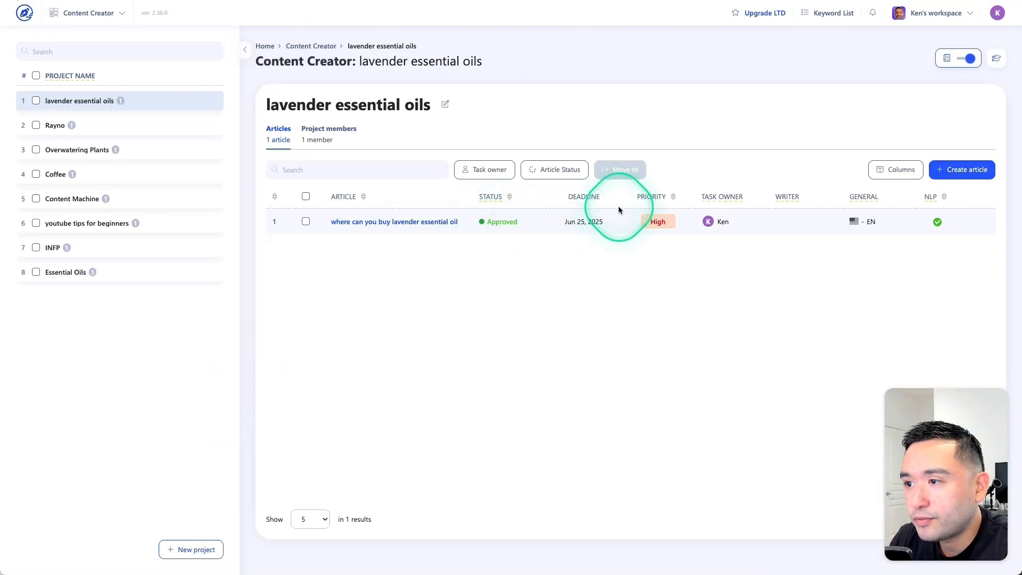
Step: Switch to WriterZen's AppSumo page and compare the prices and usage limits of the 1-code to 5-code lifetime plans
mouse_move(729, 197)
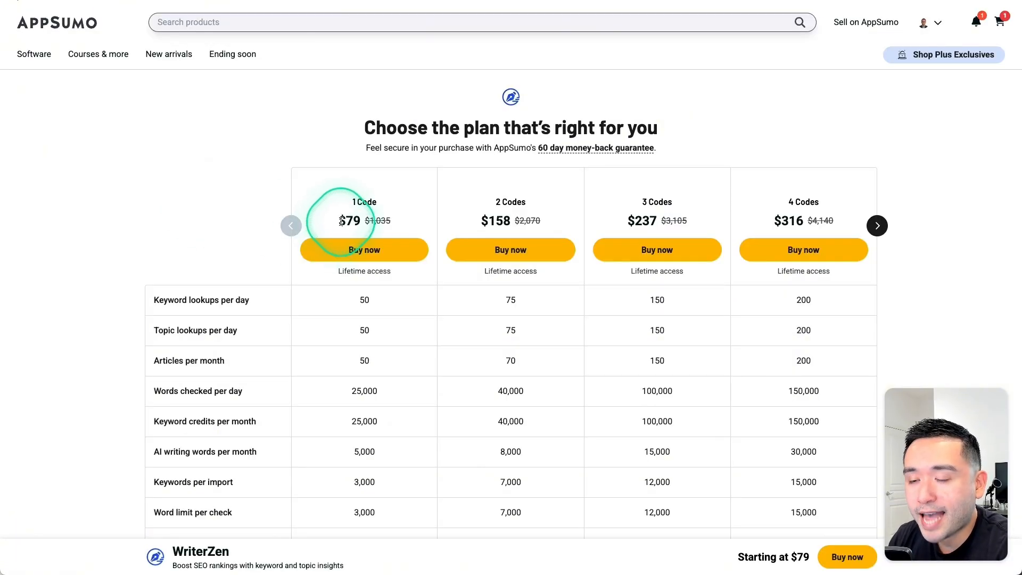
drag(336, 220, 368, 221)
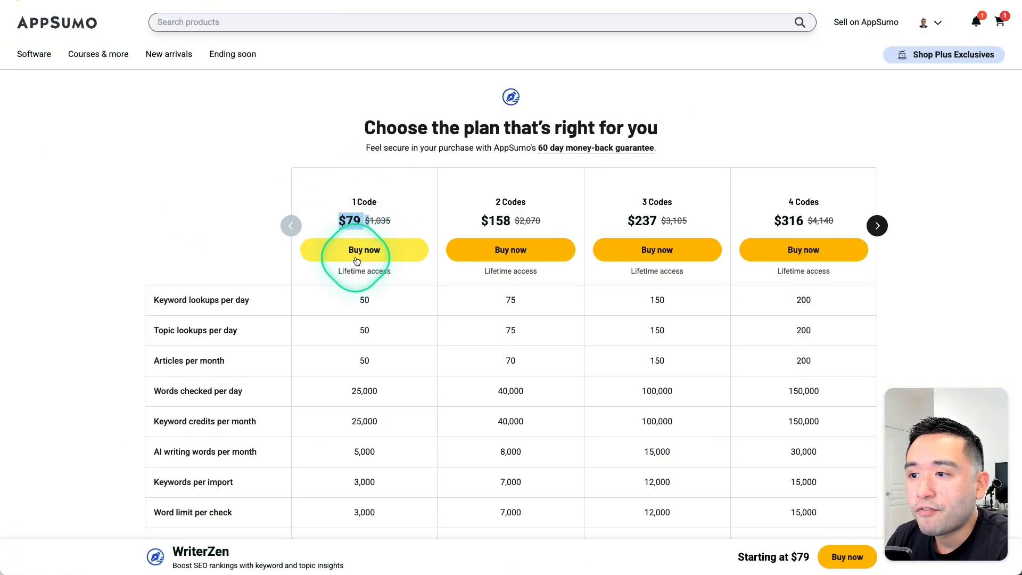
click(877, 226)
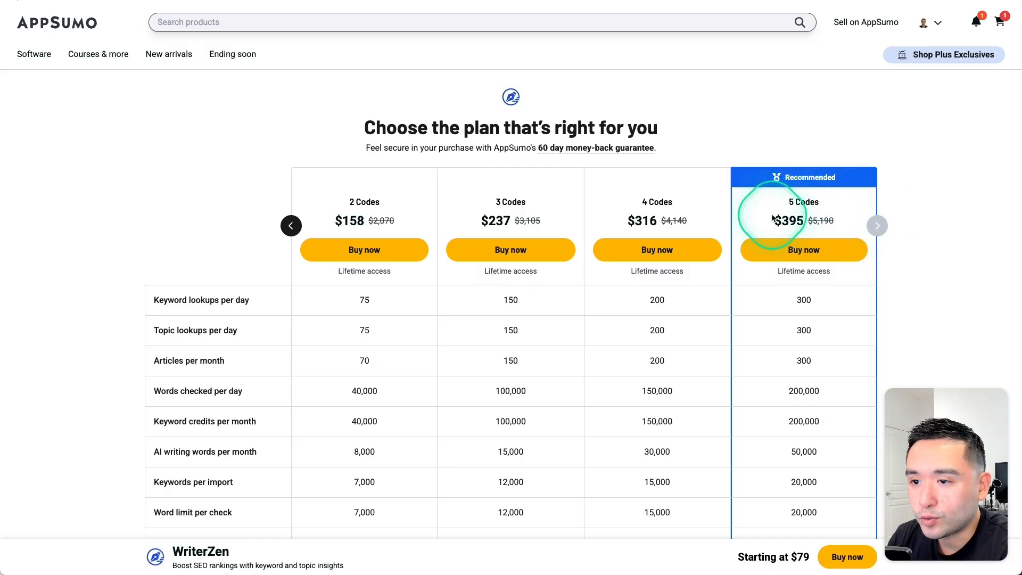
scroll(489, 313, down, 5)
scroll(489, 313, down, 6)
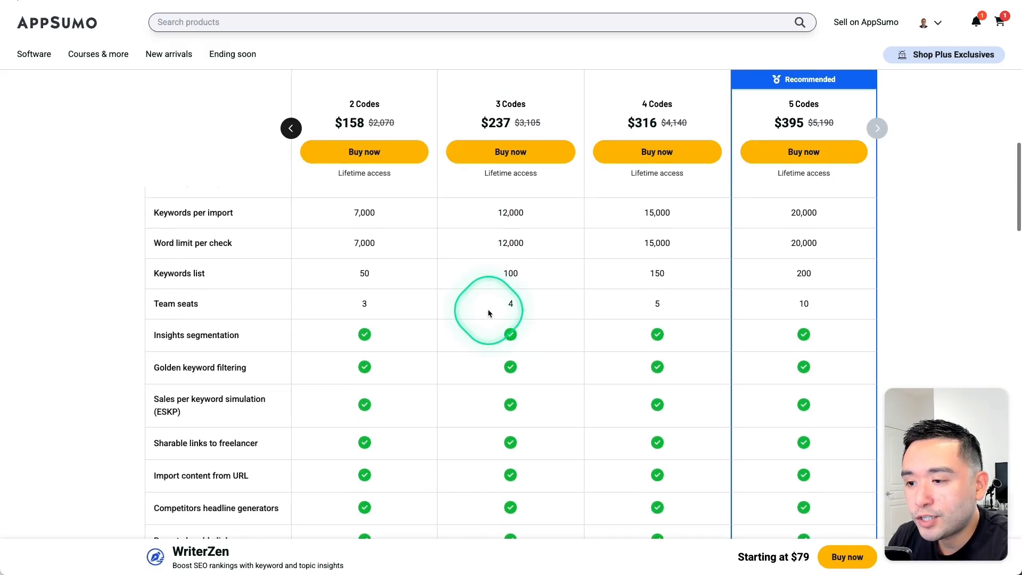
scroll(488, 313, up, 10)
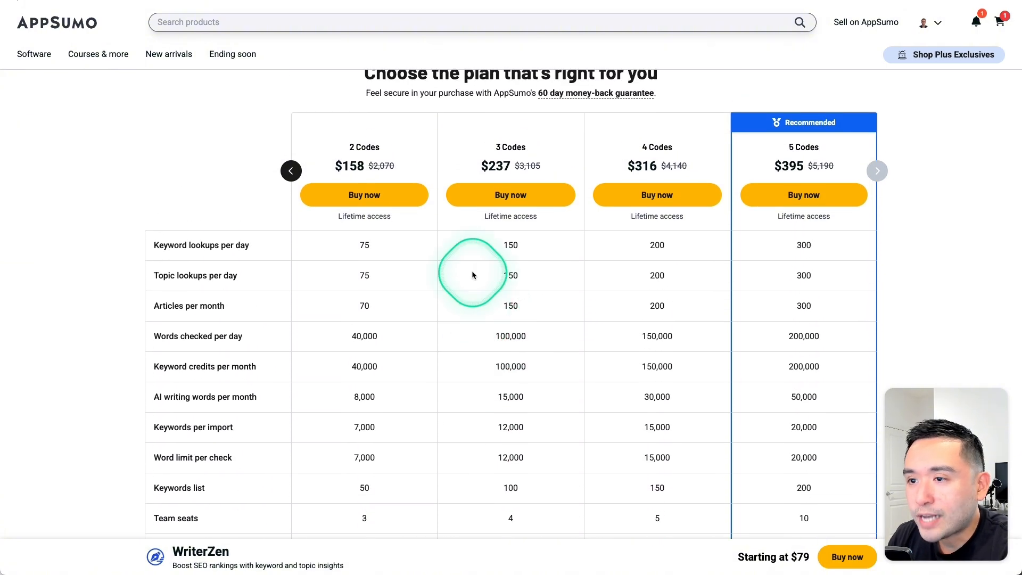
click(292, 172)
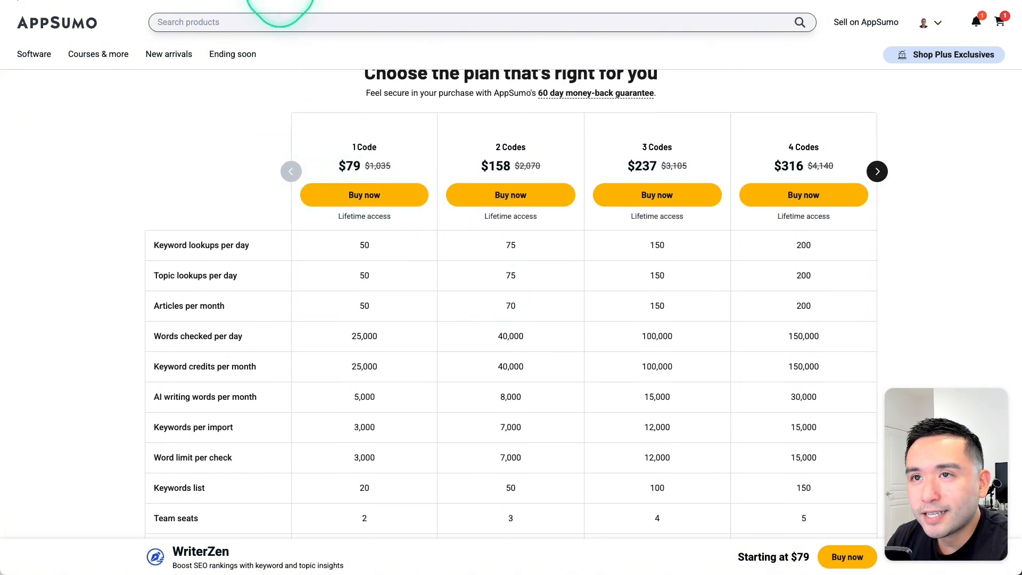
Step: Return to WriterZen and look at the Topic Discovery and Keyword Explorer start pages
click(256, 0)
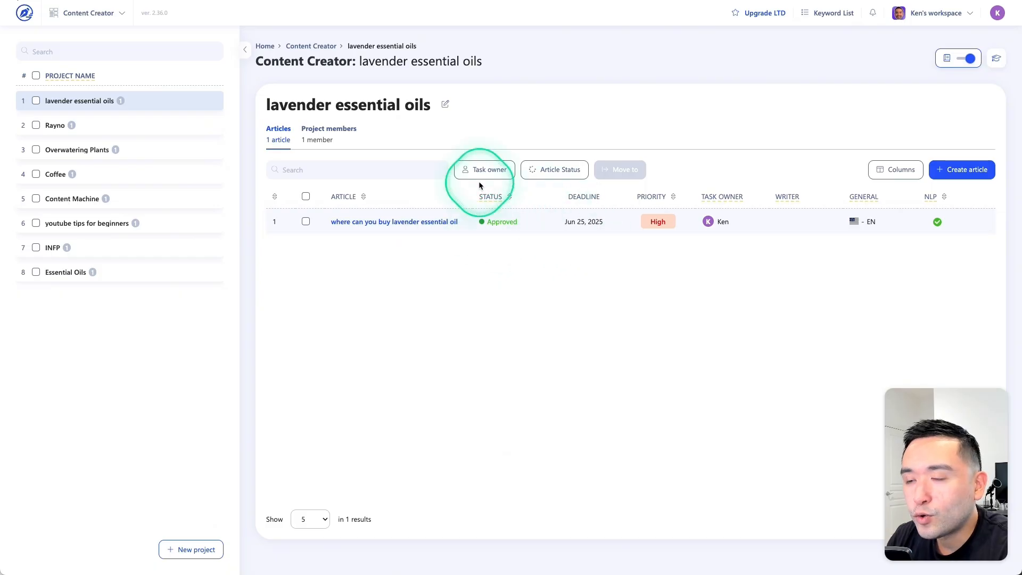
click(89, 13)
click(143, 49)
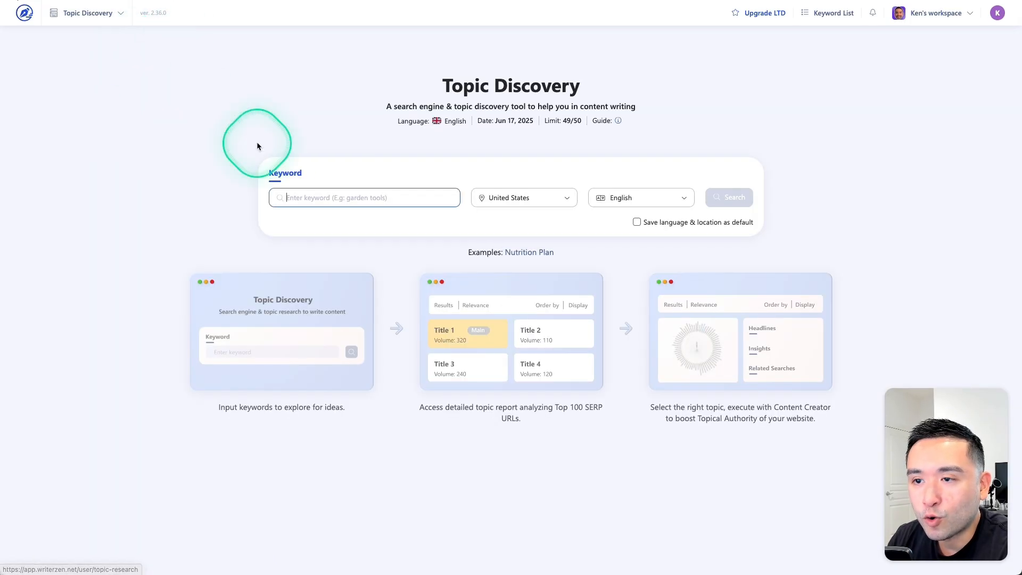
click(89, 13)
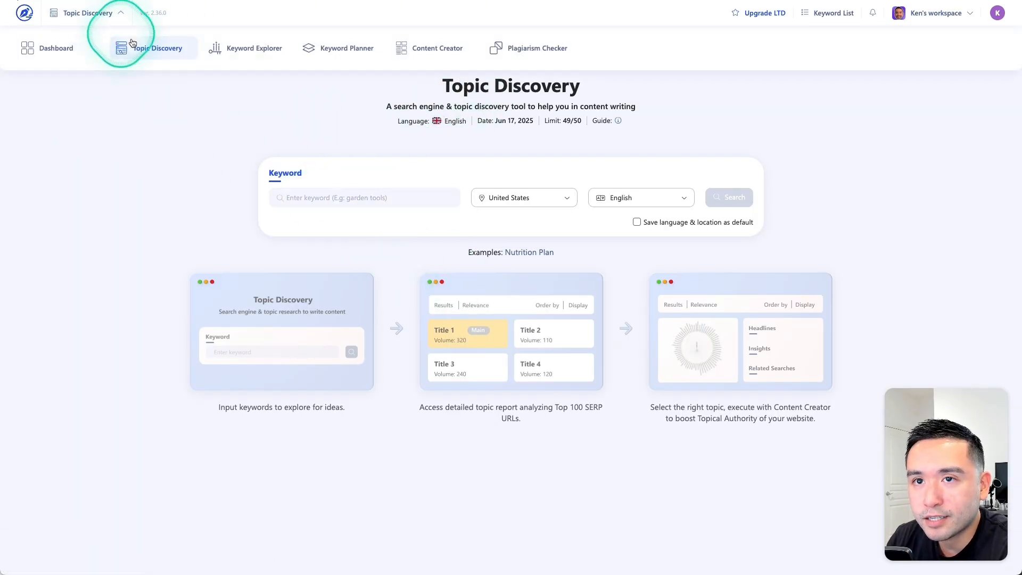
click(251, 48)
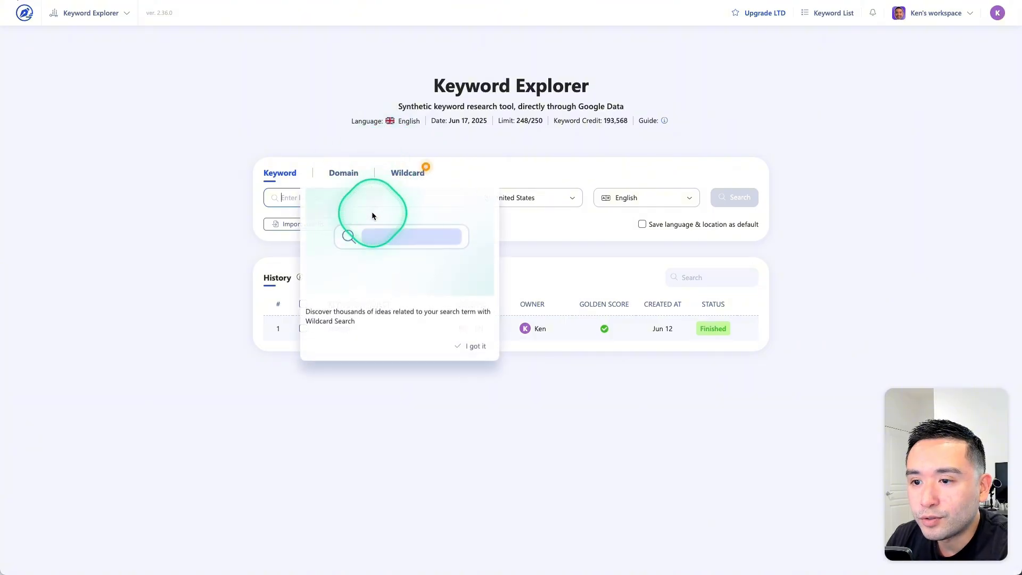
click(340, 329)
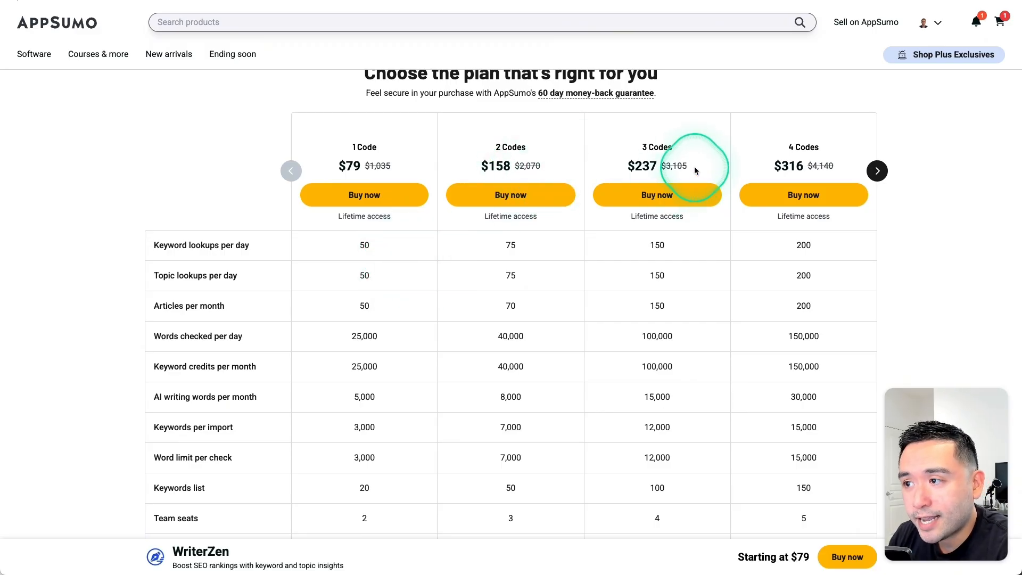
Step: Go back to the AppSumo plan table and review the keywords list, team seats and included features for every code tier
scroll(697, 169, down, 2)
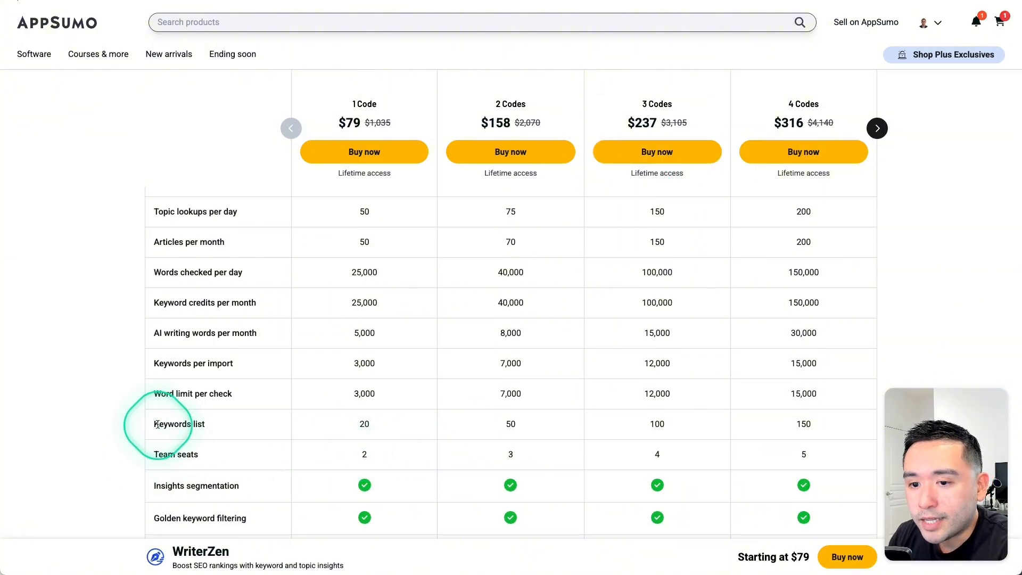
drag(157, 424, 208, 424)
drag(159, 455, 221, 458)
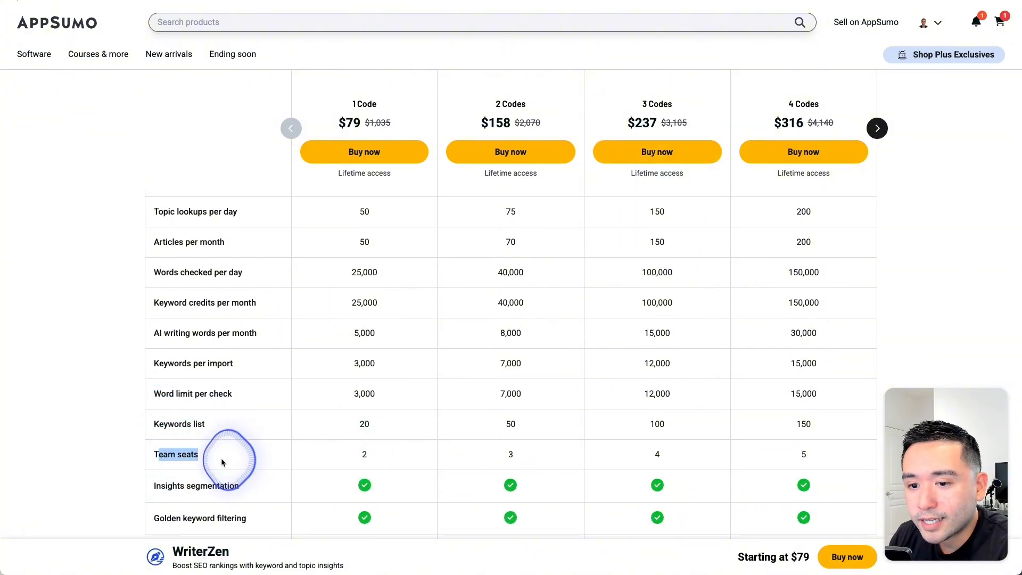
scroll(229, 459, up, 1)
scroll(232, 458, down, 3)
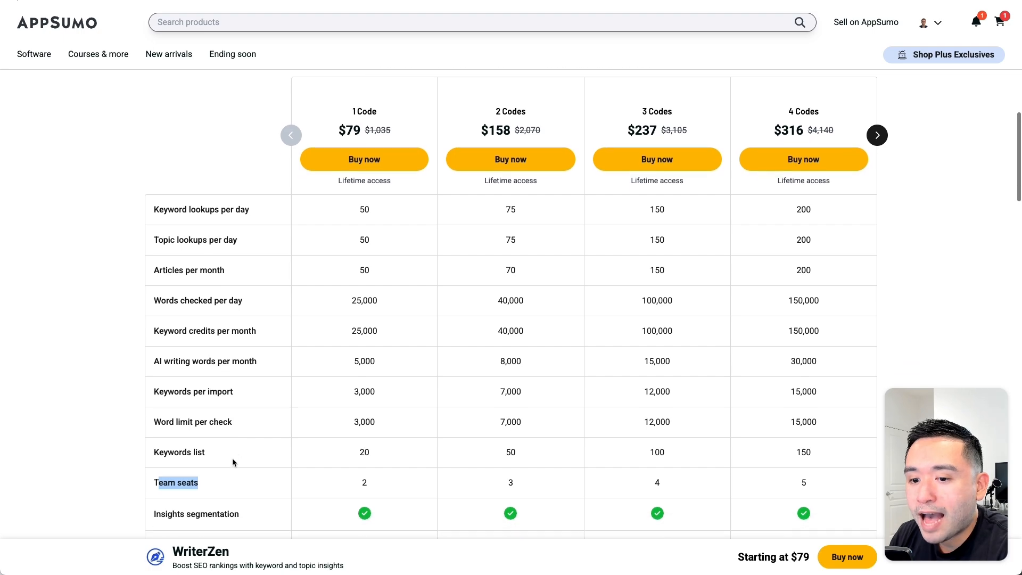
scroll(233, 459, down, 4)
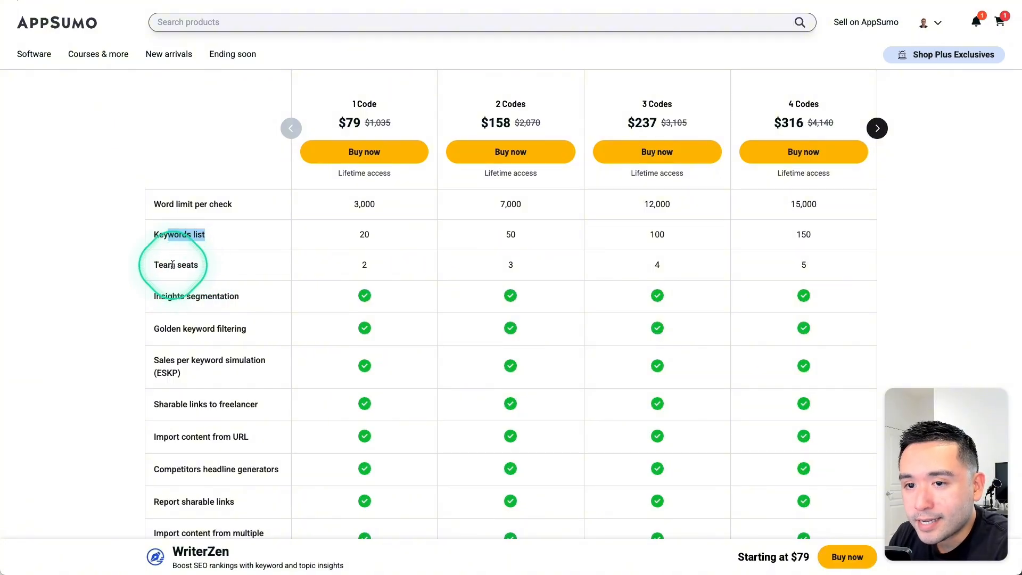
click(208, 263)
click(877, 128)
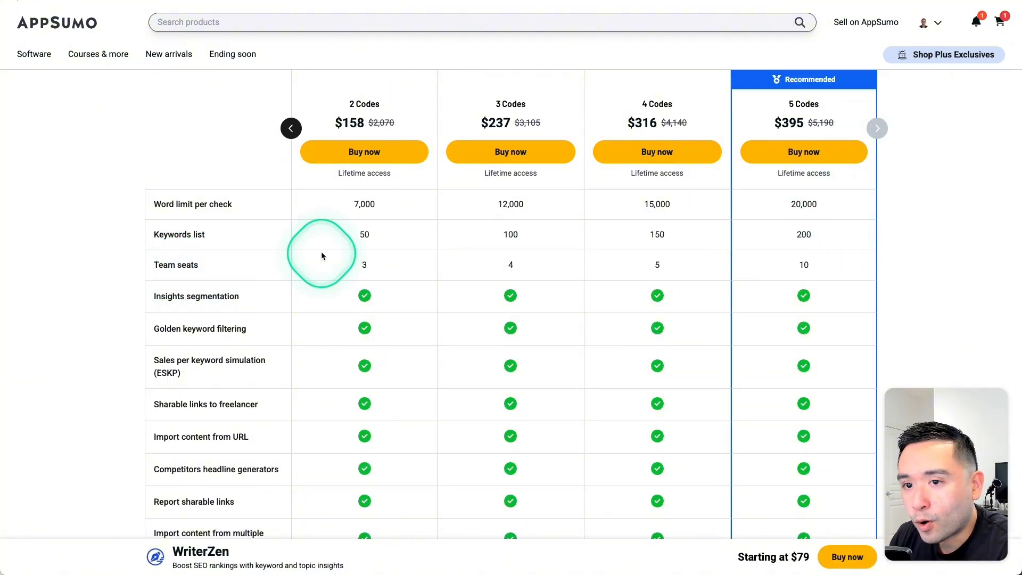
scroll(621, 294, down, 1)
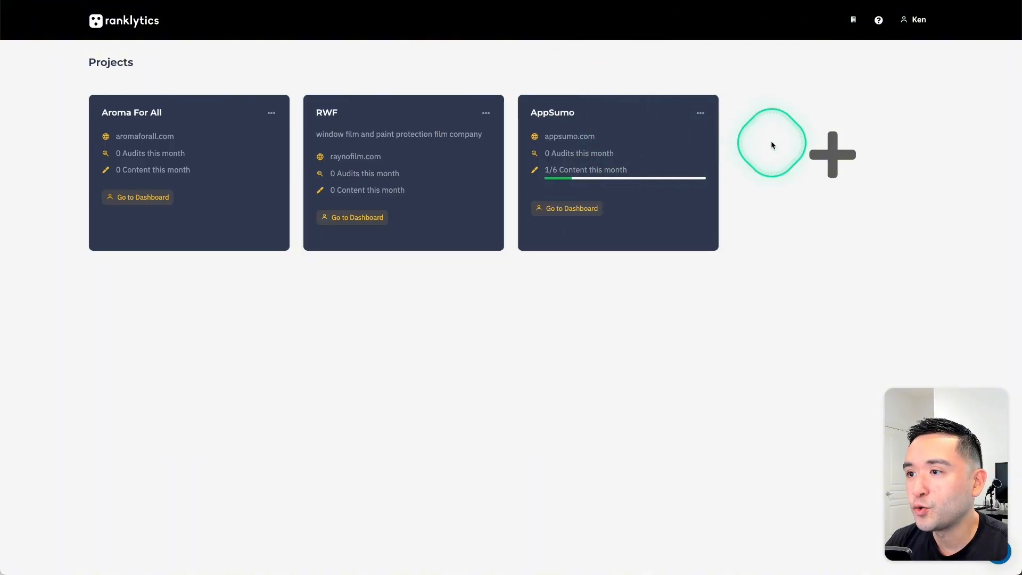
click(831, 154)
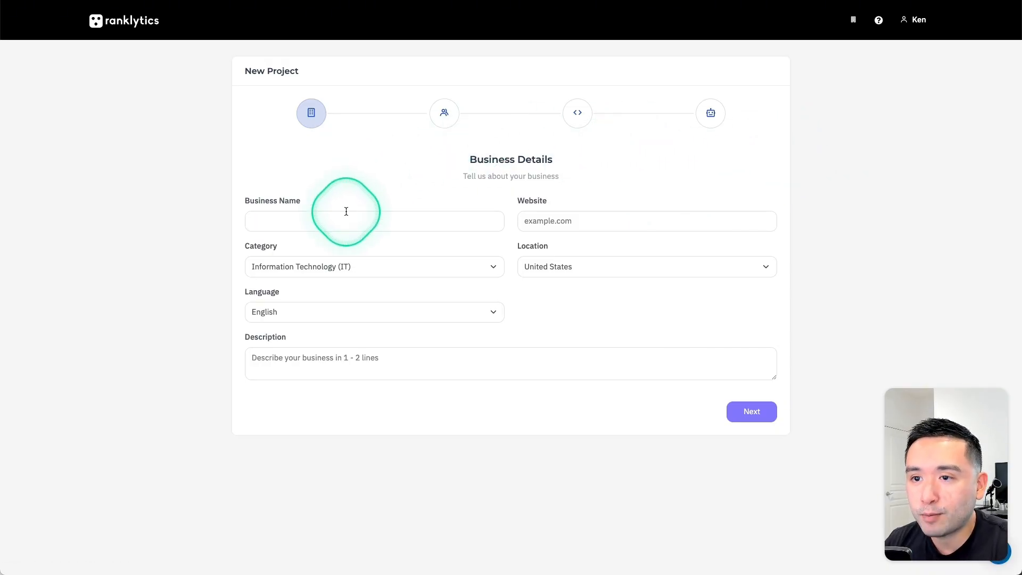
click(554, 221)
text(https://www.aromaforall.com/)
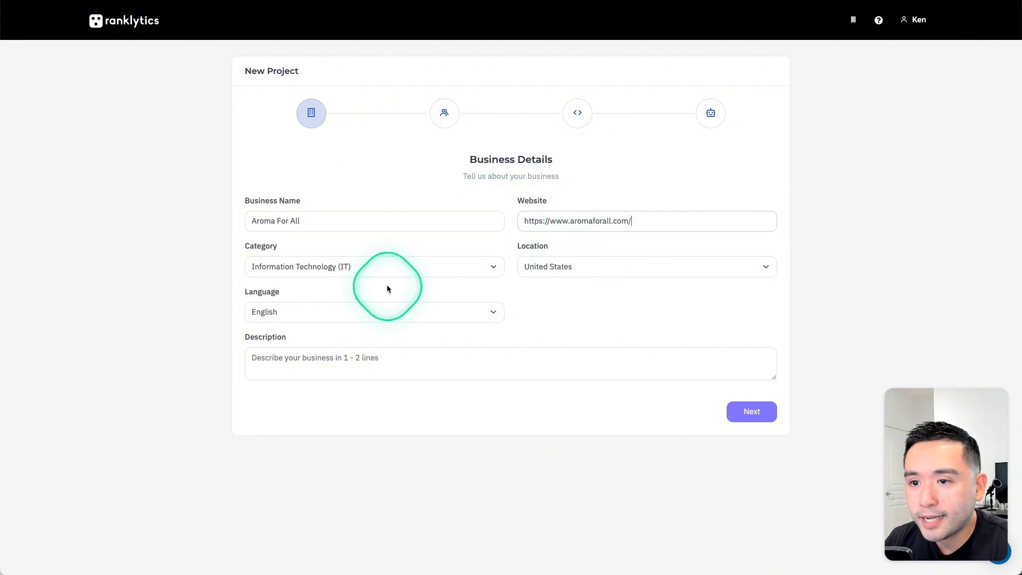
Step: Set the category to Beauty and Personal Care, keep United States, describe the business as "we review and teach people about essential oils", and continue to the competitors
click(344, 269)
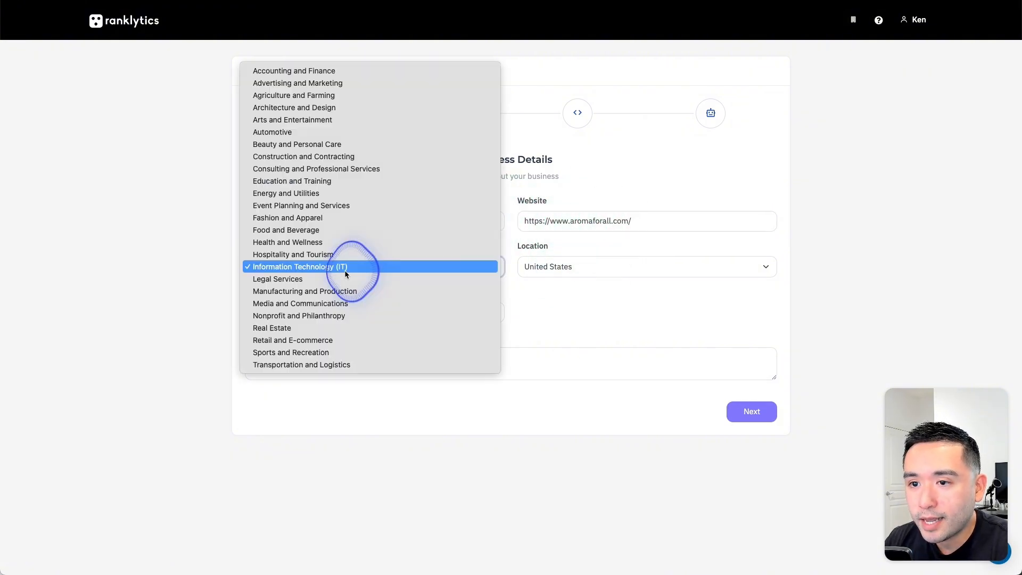
click(388, 143)
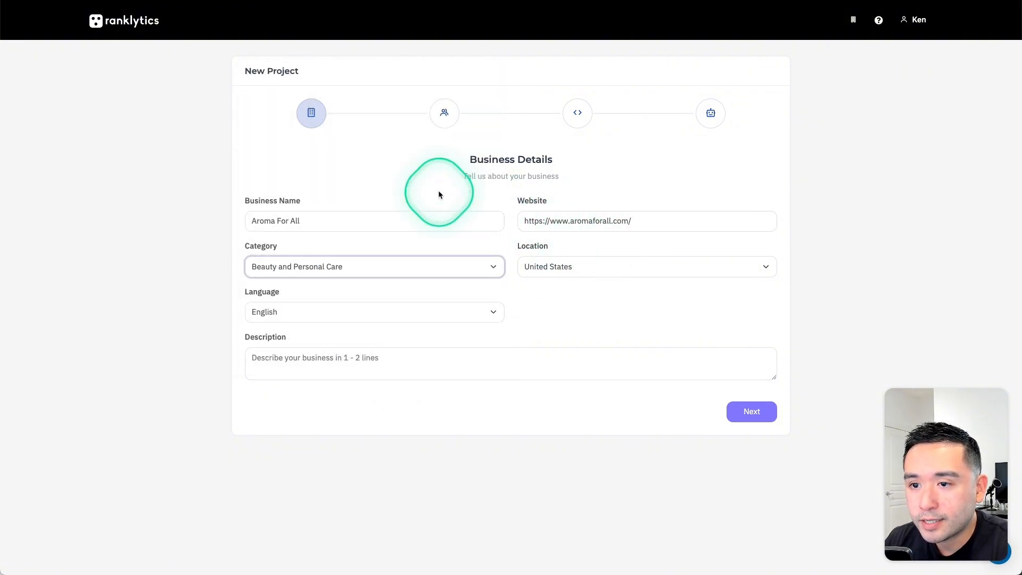
click(558, 267)
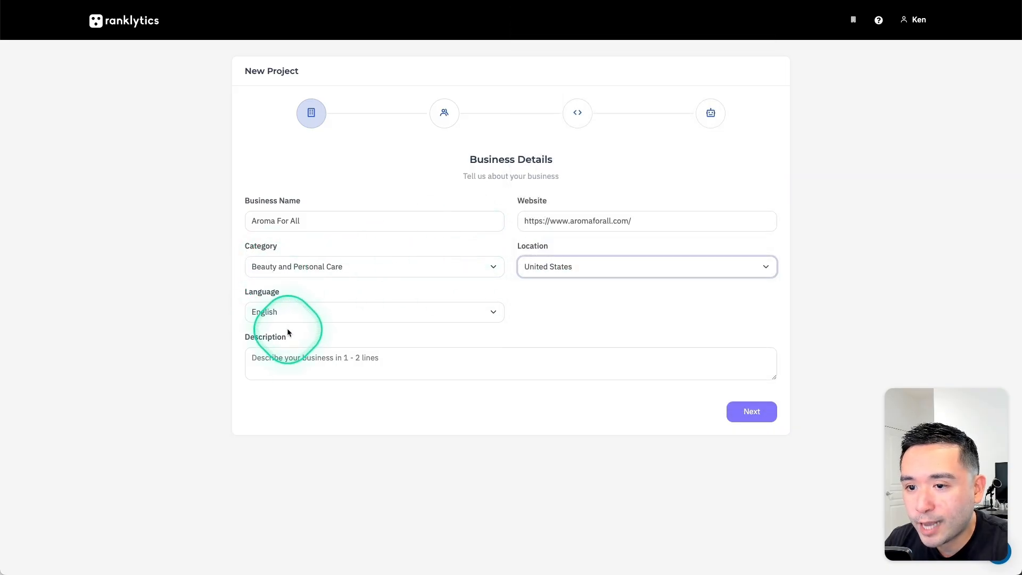
click(294, 358)
text(we review and teach people about essential oils)
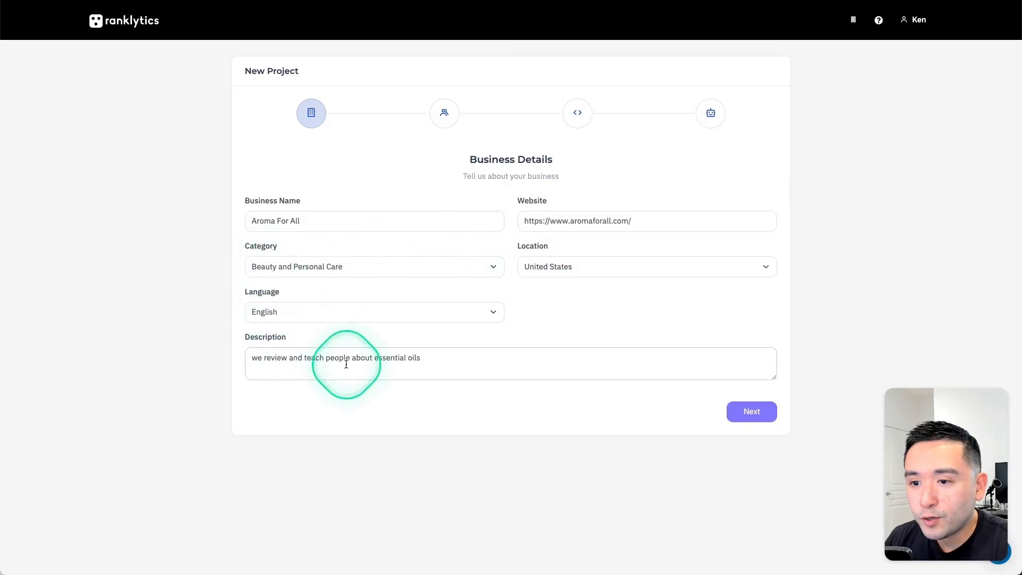
click(753, 411)
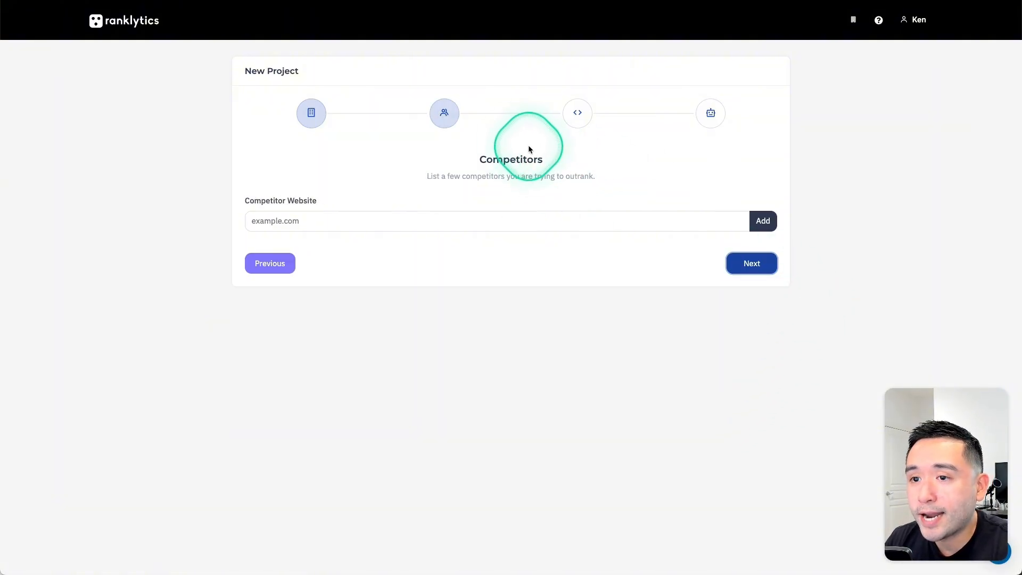
click(767, 222)
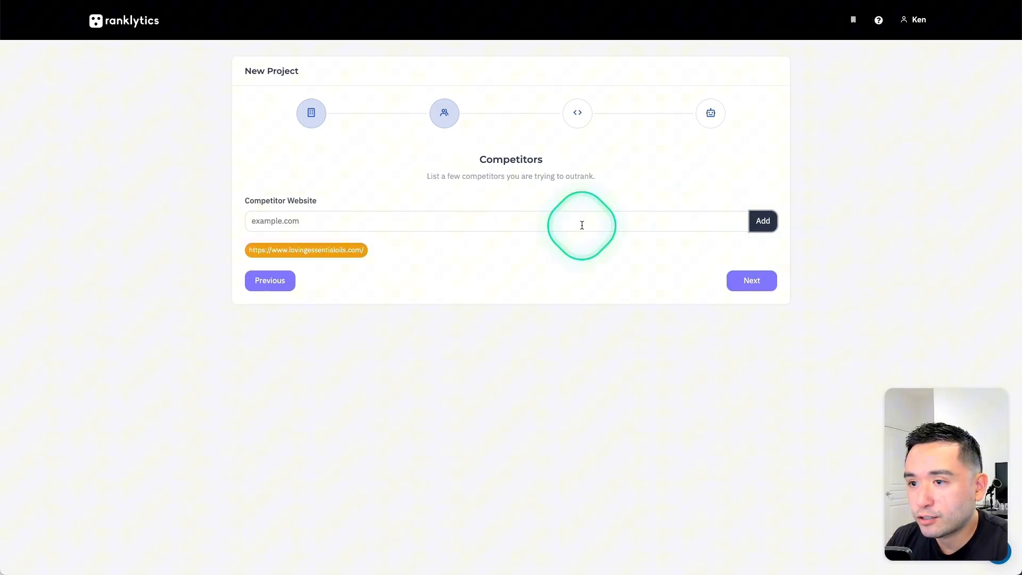
click(96, 0)
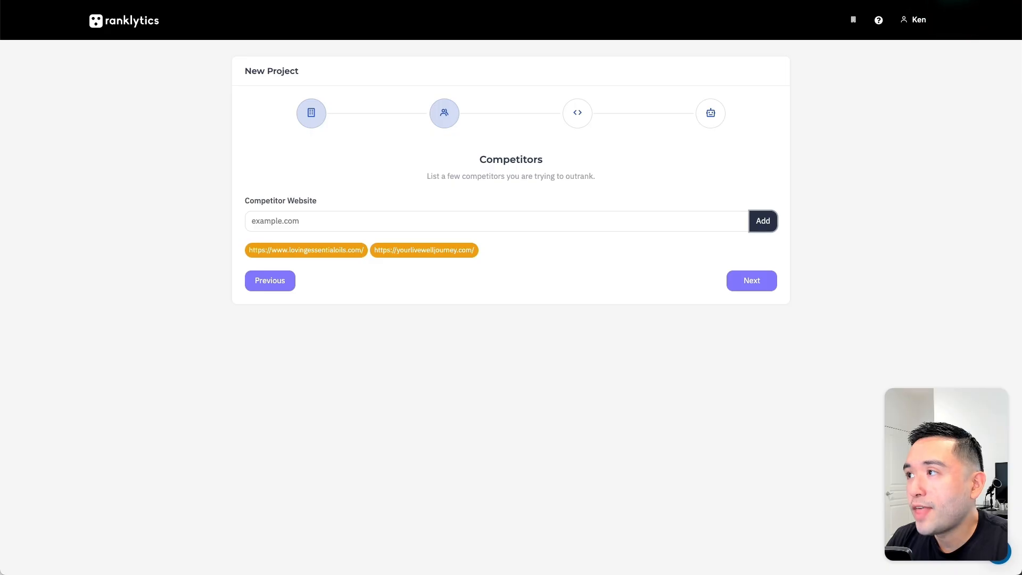
key(ctrl+Tab)
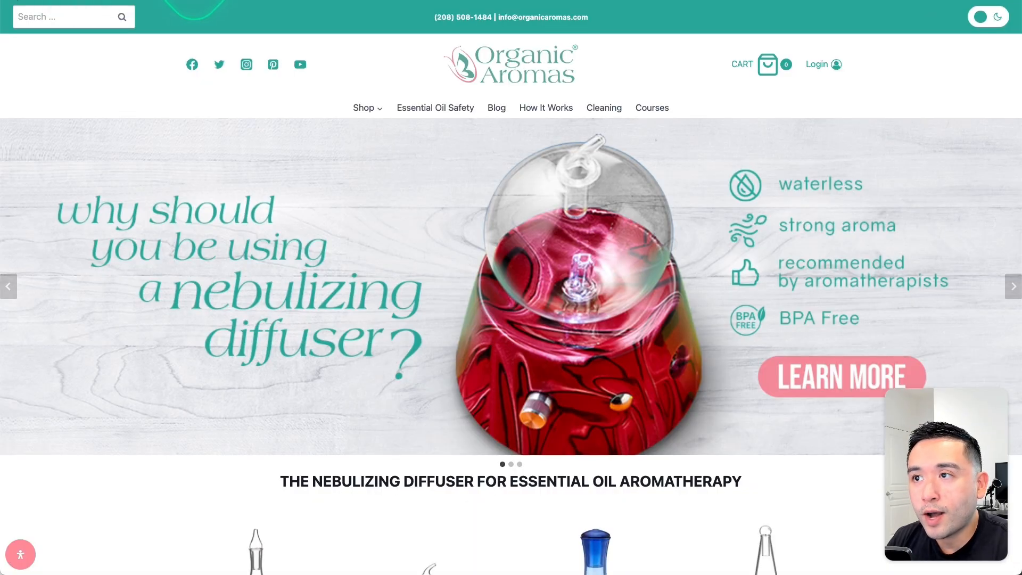
scroll(429, 146, down, 7)
click(410, 273)
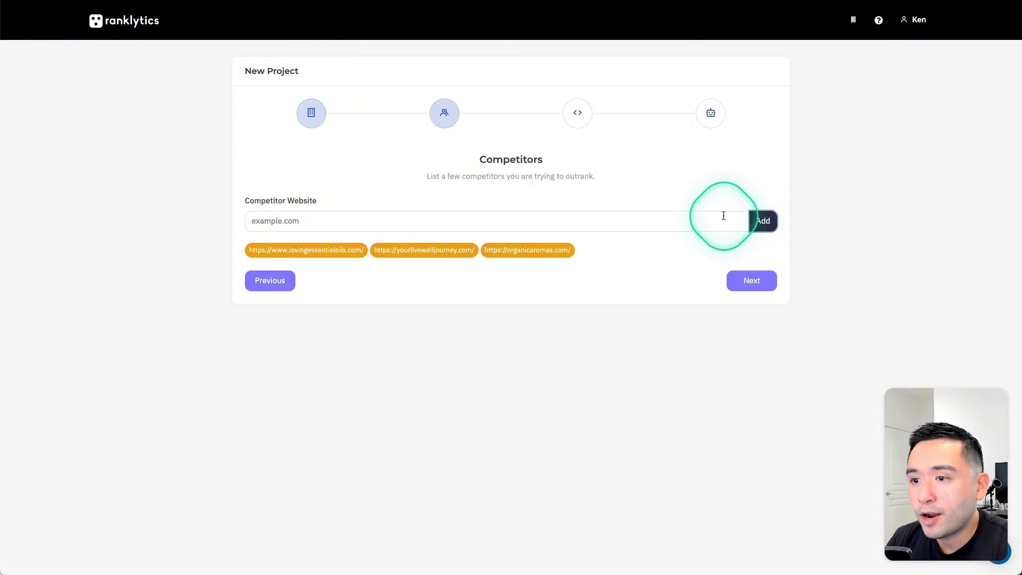
click(757, 282)
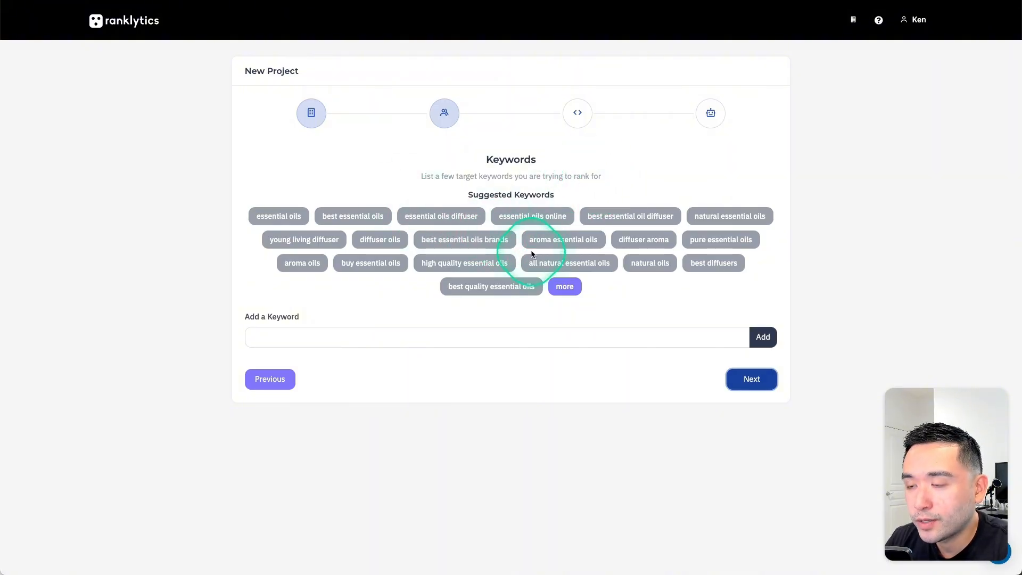
Step: Select the suggested keywords essential oils, best essential oils, essential oils diffuser, essential oils online, best essential oil diffuser, natural essential oils and best essential oils brands
click(264, 217)
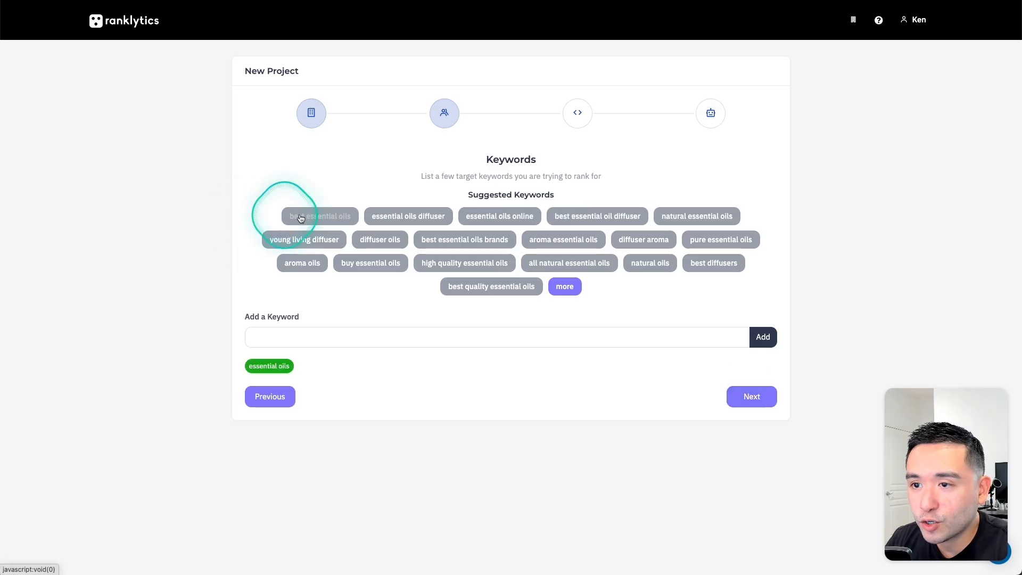
click(320, 216)
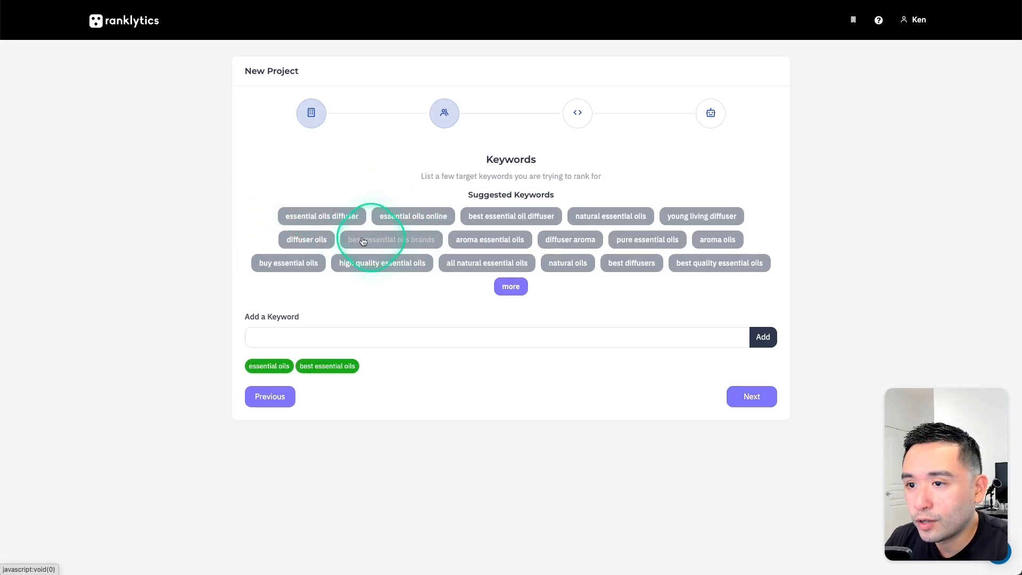
click(330, 215)
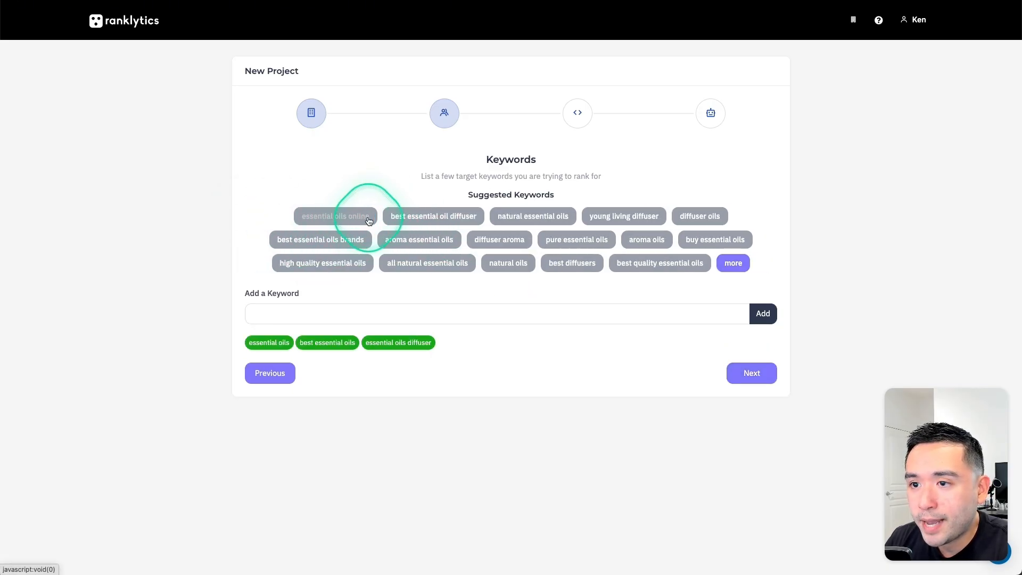
click(367, 218)
click(367, 218)
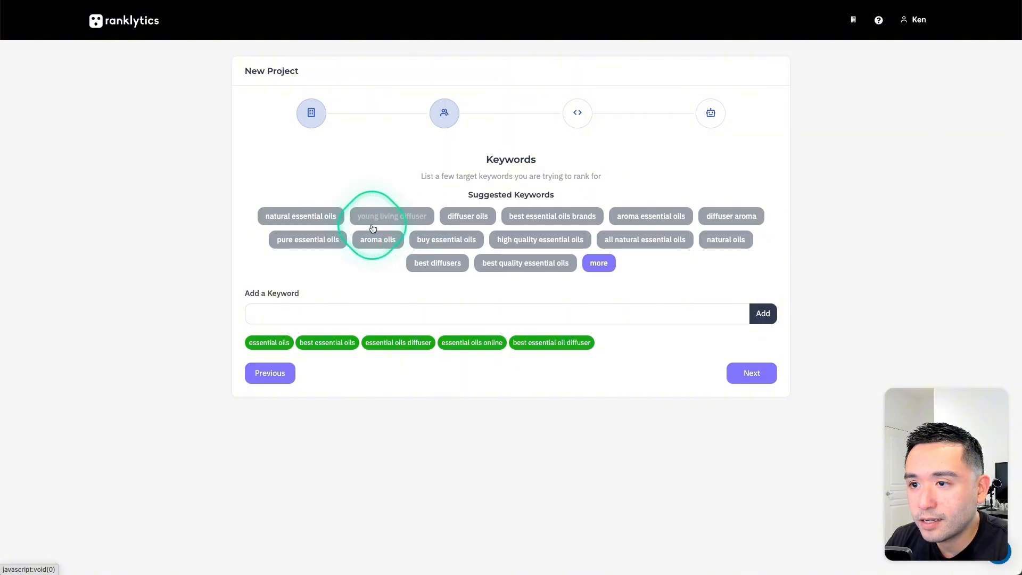
click(319, 216)
click(479, 220)
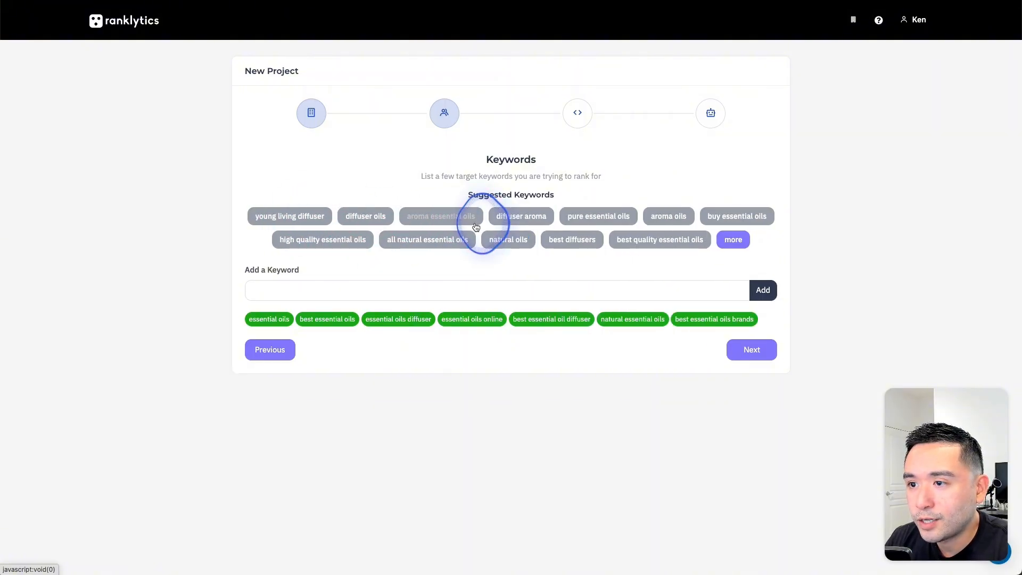
Step: Add the suggested keyword "best quality essential oils" to the new project's target keywords and continue to the Auto-Pilot Mode settings
click(626, 243)
drag(246, 273, 299, 267)
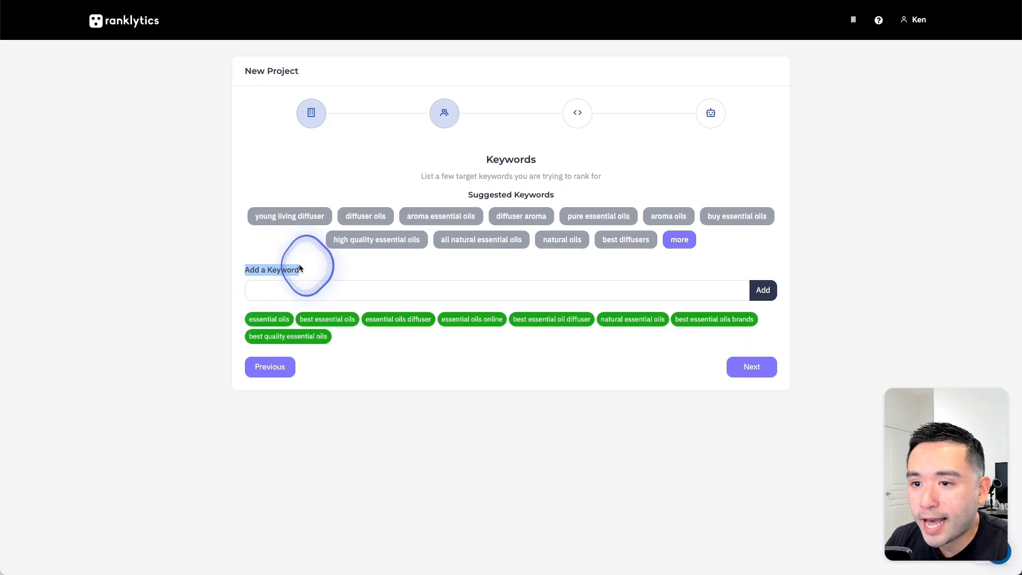
click(755, 366)
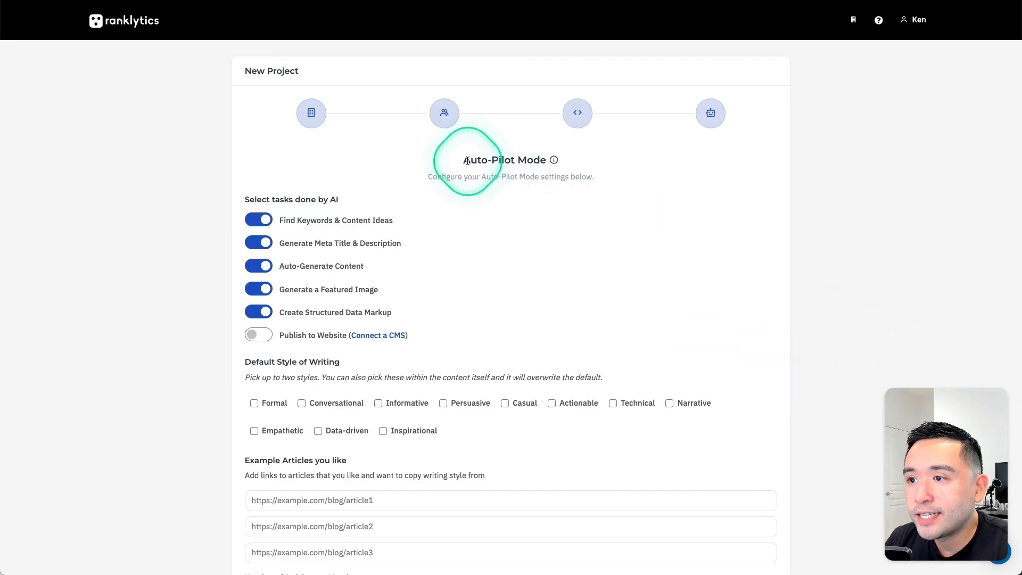
Step: Choose Informative and Casual as default writing styles and add three lavender essential oil article links as style examples
mouse_move(554, 163)
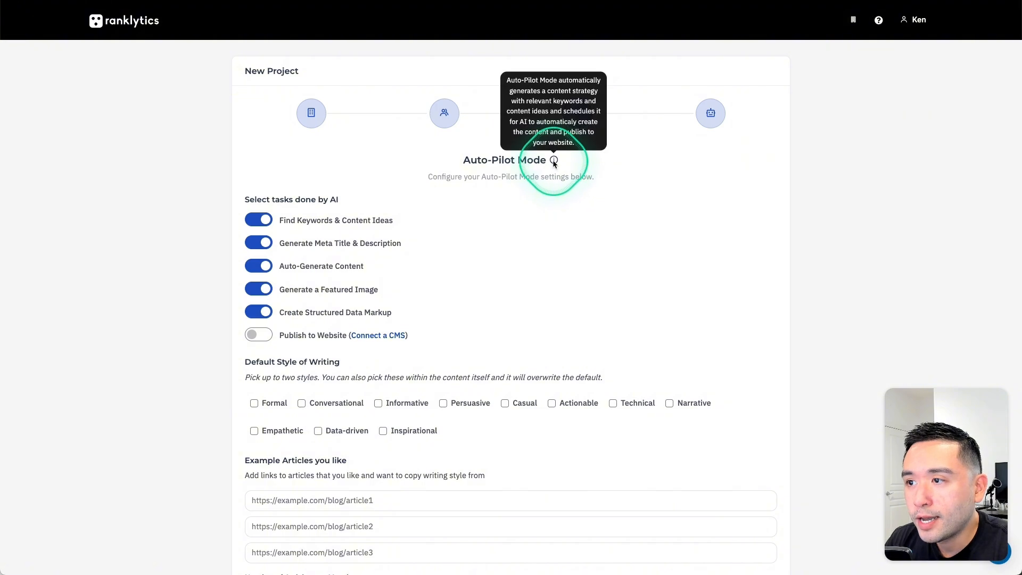
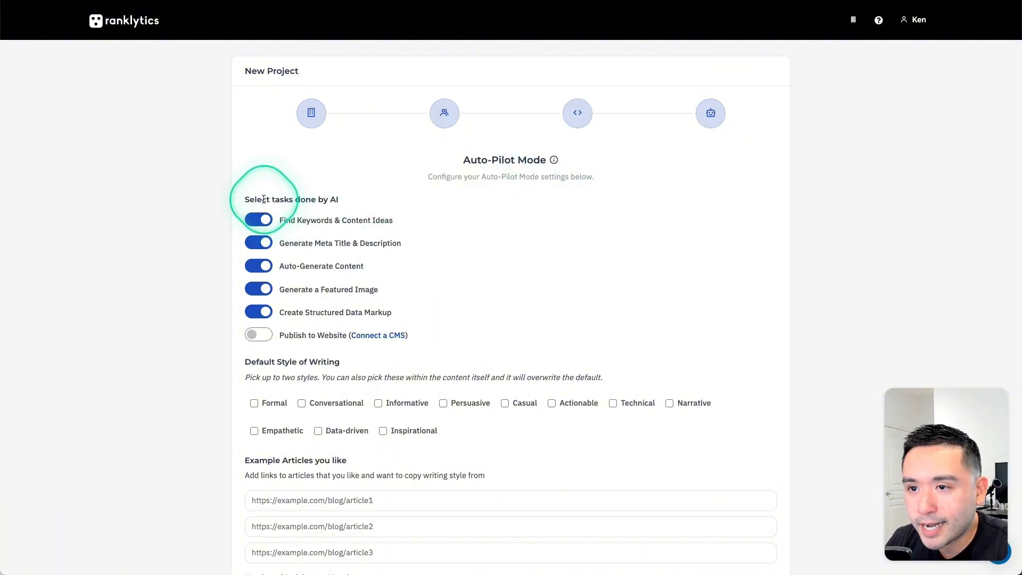
scroll(319, 210, down, 1)
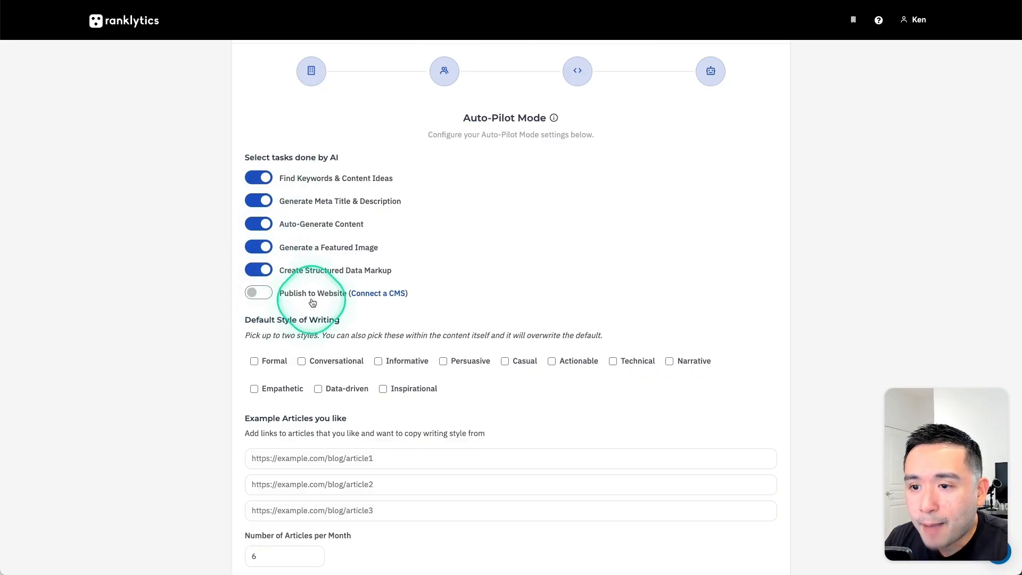
scroll(313, 302, down, 2)
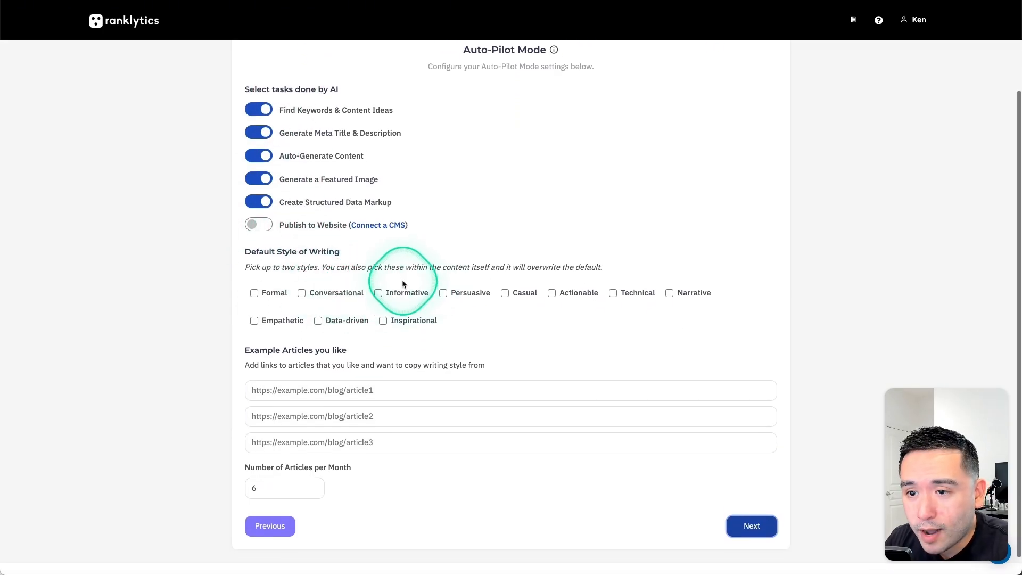
drag(251, 252, 322, 252)
scroll(319, 258, down, 1)
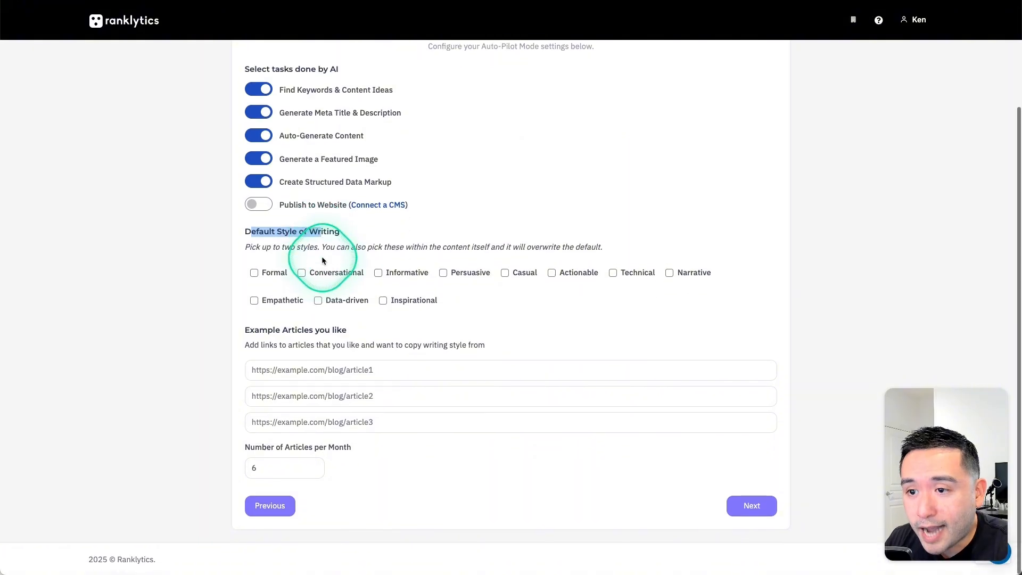
click(378, 273)
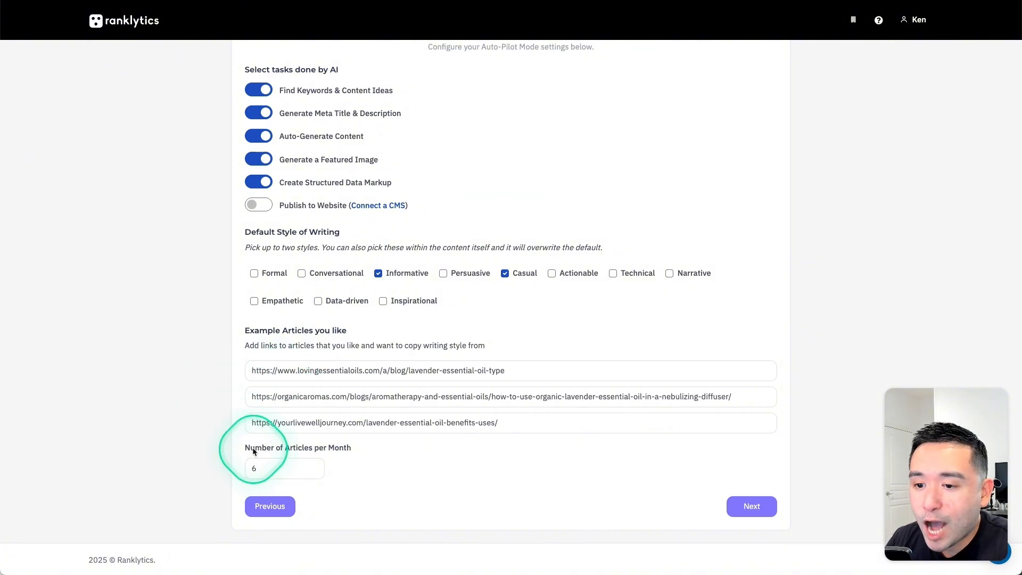
Step: Finish the new project setup with 6 articles per month
scroll(345, 437, up, 1)
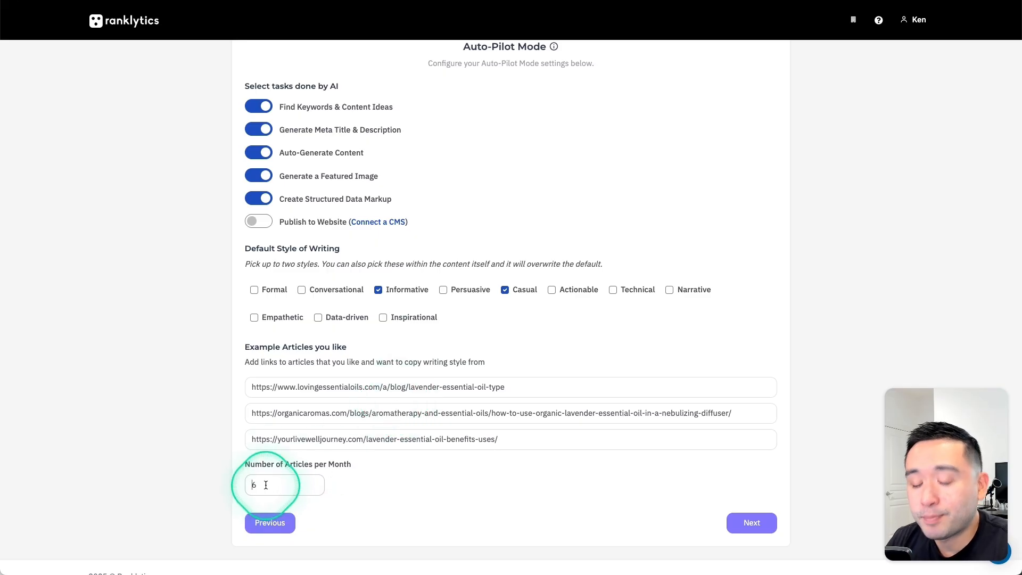
drag(276, 466, 308, 465)
scroll(313, 460, up, 1)
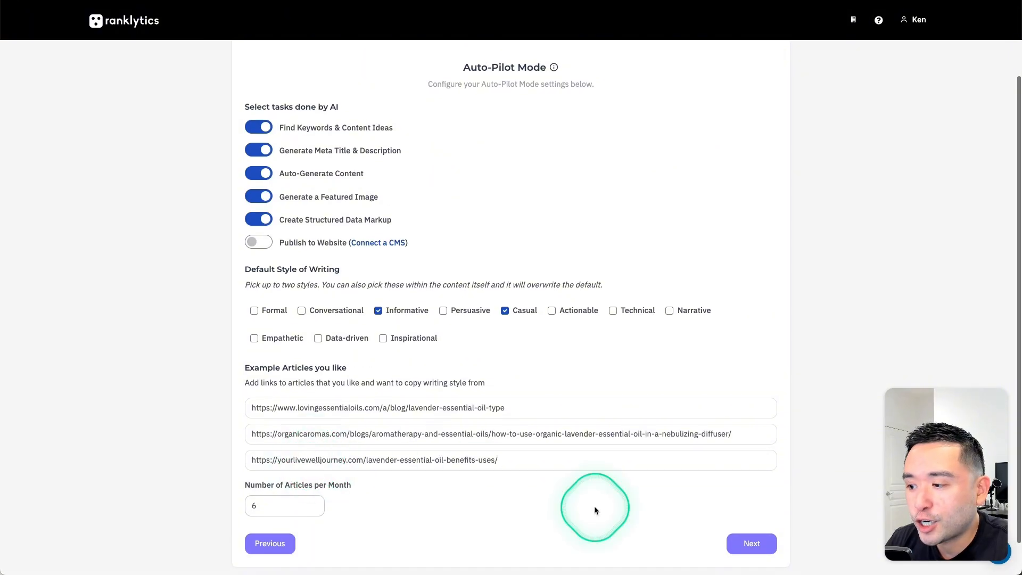
click(738, 538)
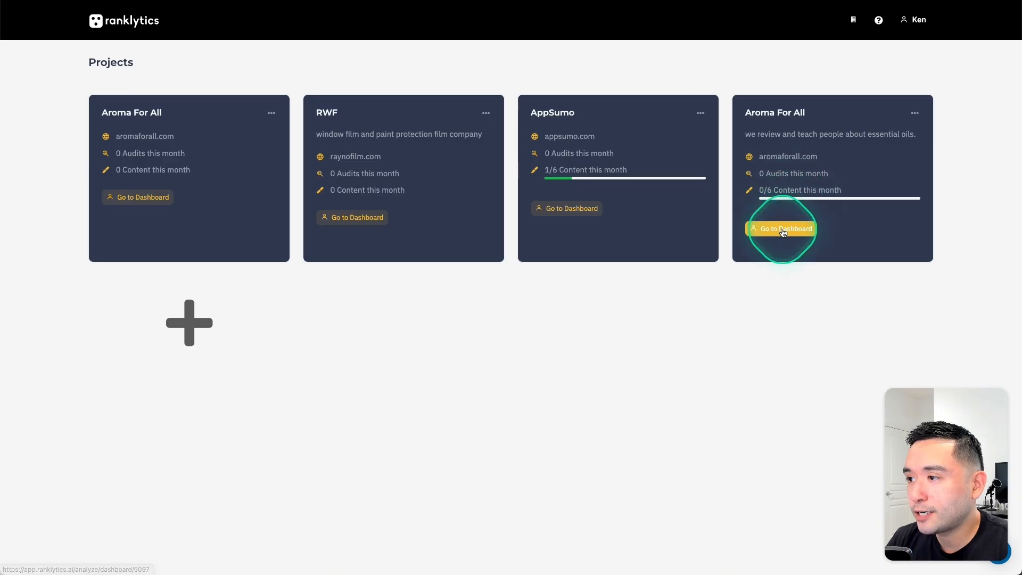
Step: Open the dashboard of the newly created Aroma For All project and examine its quick actions, traffic figures, top potential keywords and competitors
click(783, 230)
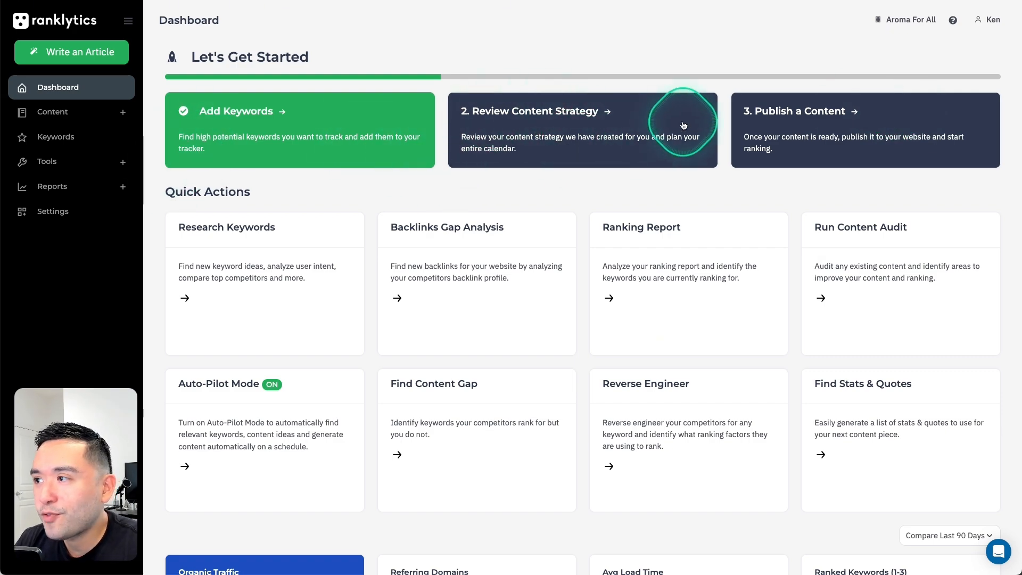
scroll(733, 162, down, 1)
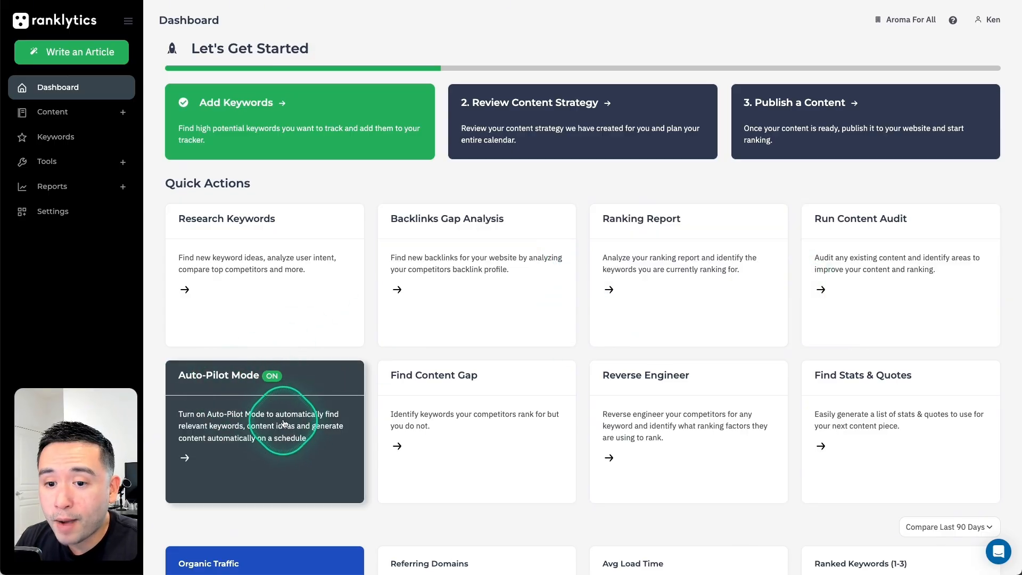
scroll(609, 393, down, 4)
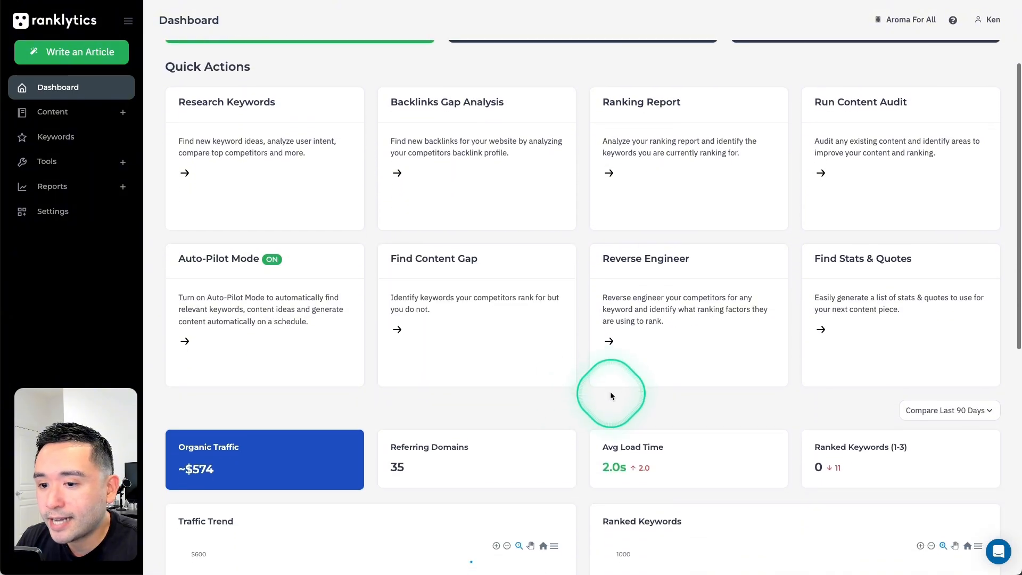
scroll(160, 347, down, 3)
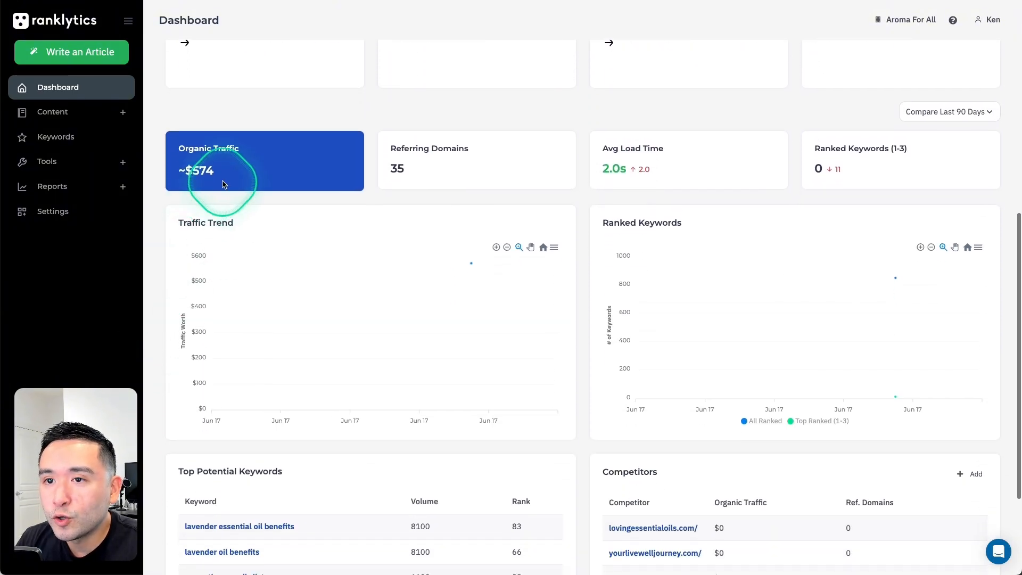
scroll(530, 322, down, 1)
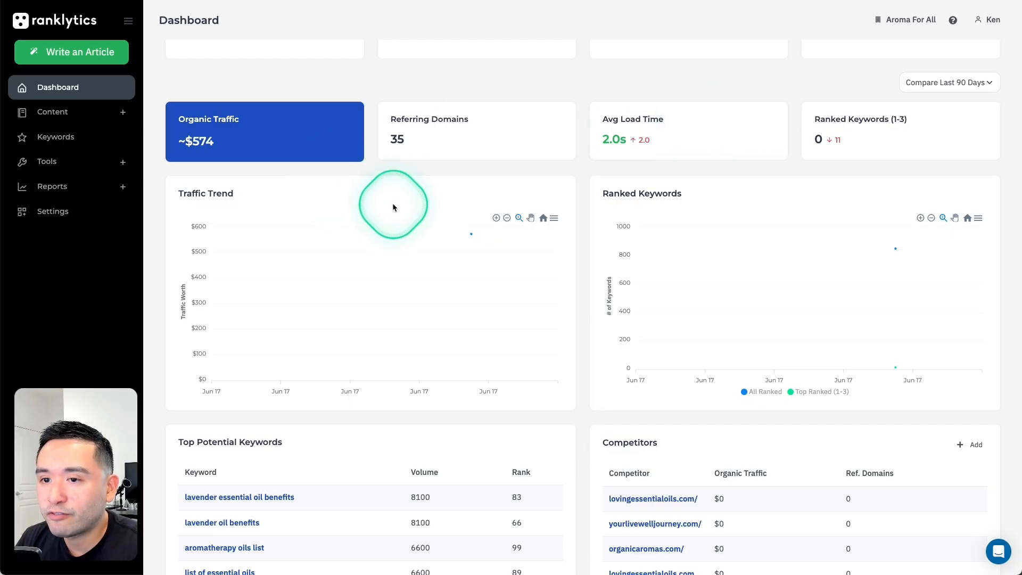
scroll(511, 251, down, 3)
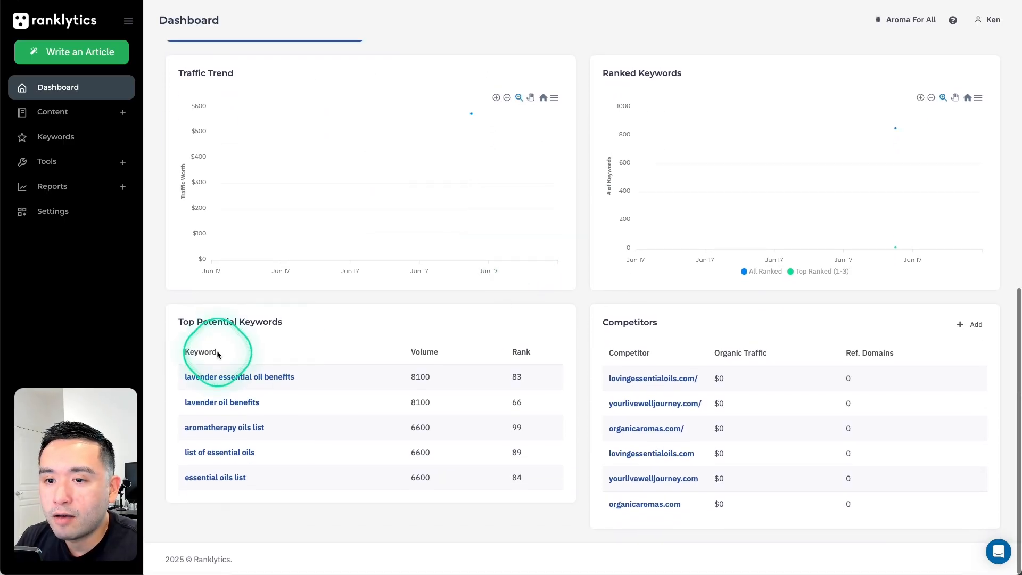
drag(180, 323, 262, 323)
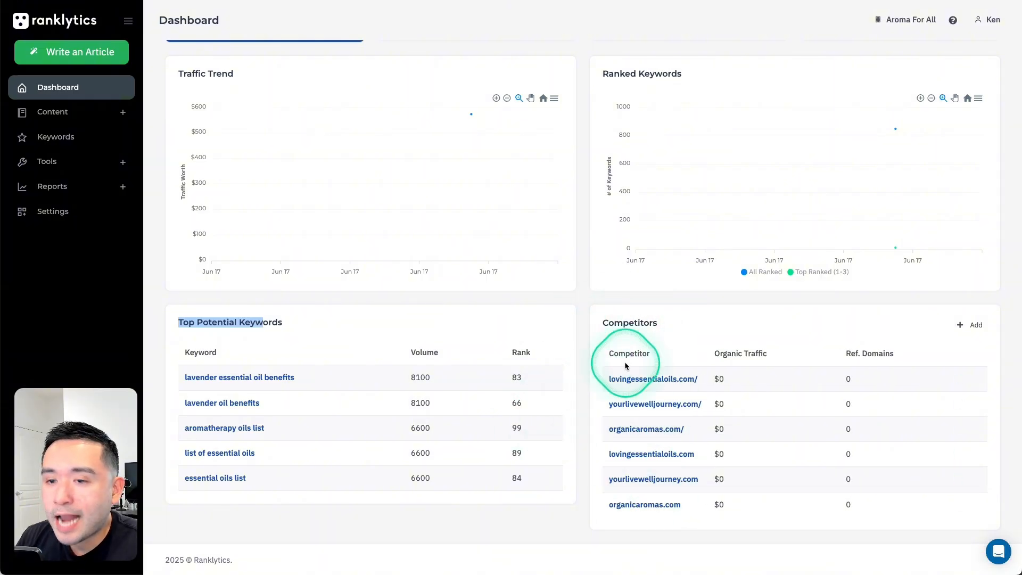
Step: Switch to the first-listed Aroma For All project and review its traffic trend, ranked keywords, content pipeline and competitors
click(906, 22)
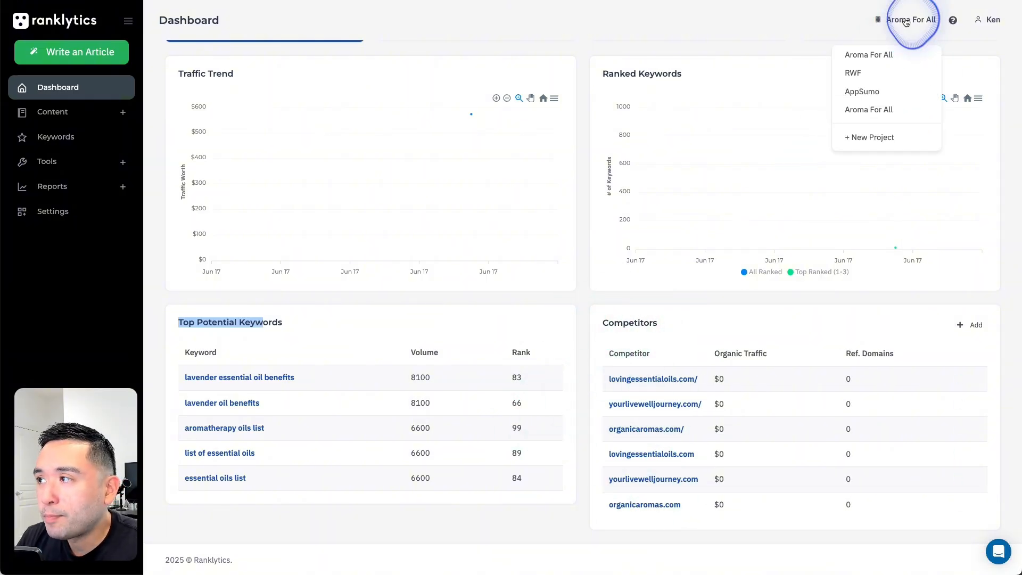
click(867, 51)
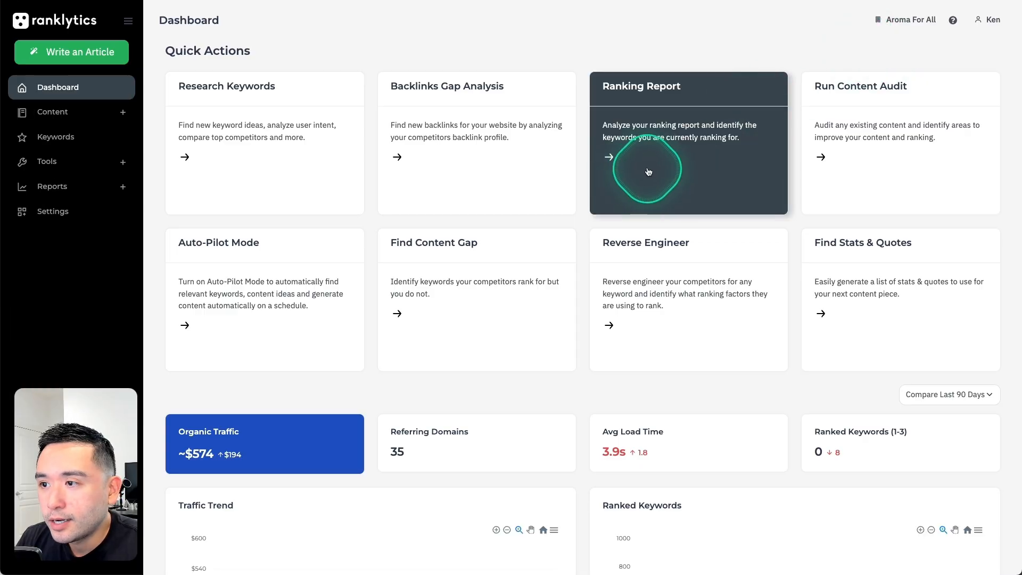
scroll(659, 175, down, 8)
scroll(639, 186, up, 5)
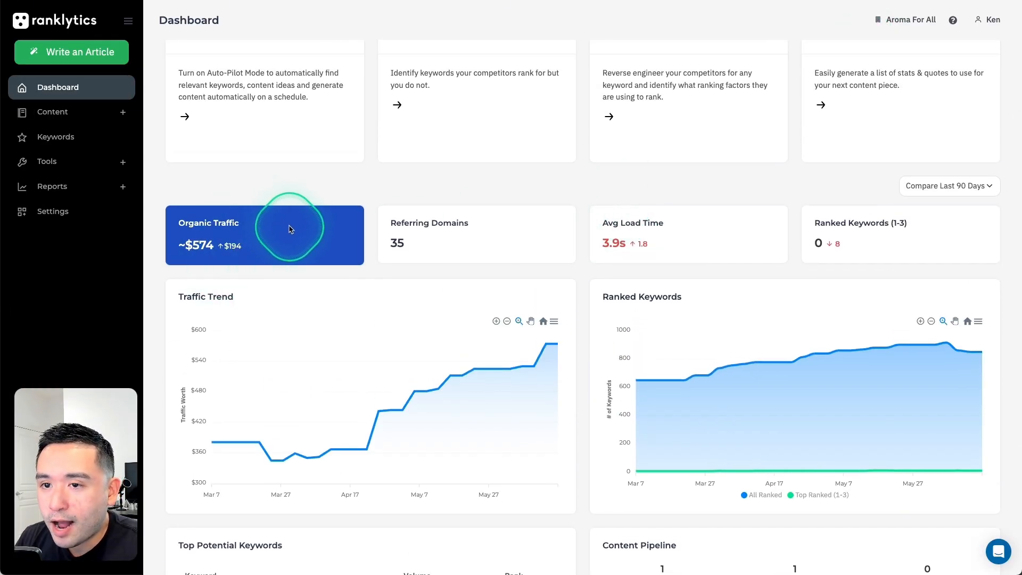
scroll(237, 249, down, 1)
scroll(218, 289, down, 1)
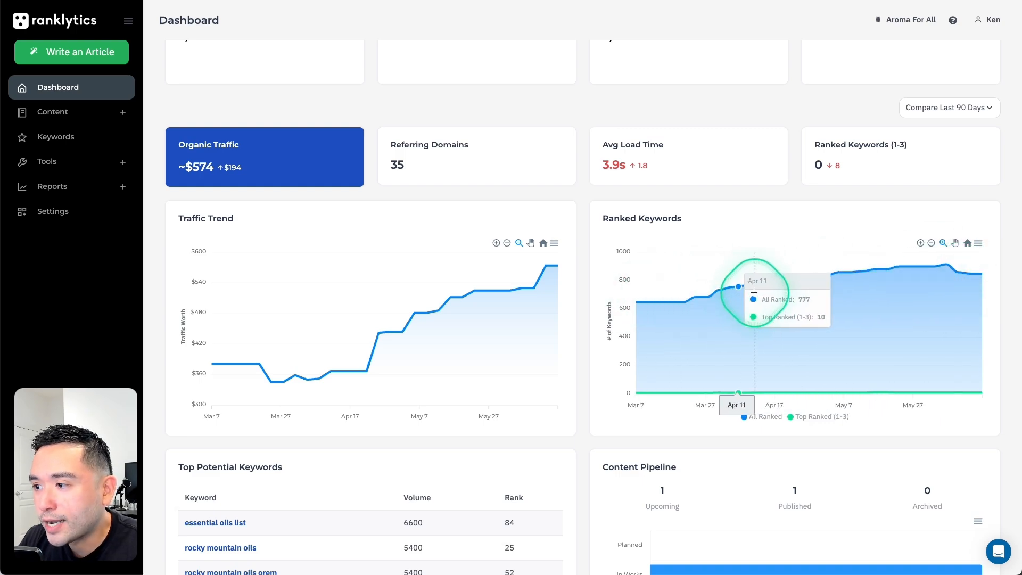
scroll(778, 299, down, 3)
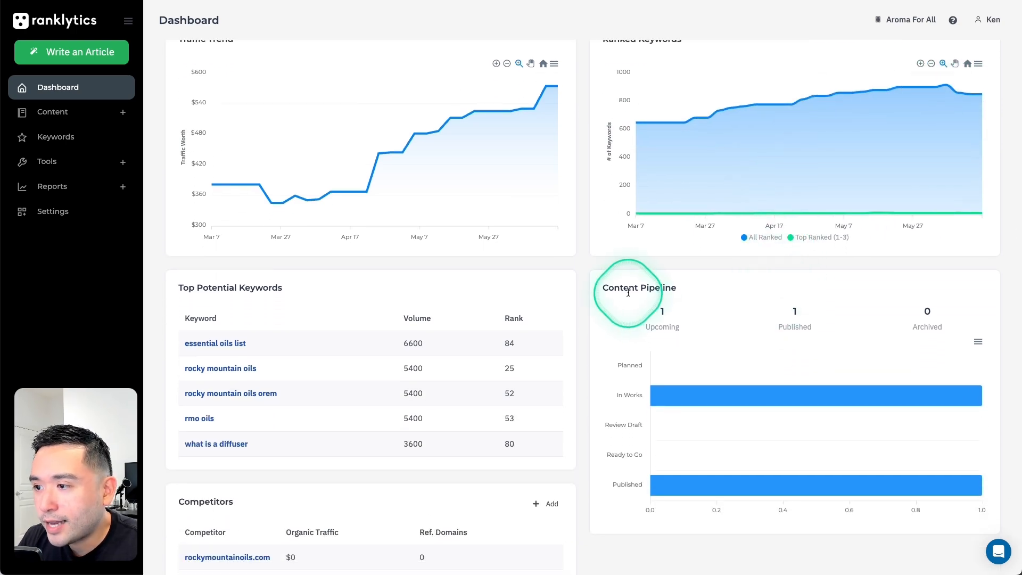
scroll(662, 325, down, 1)
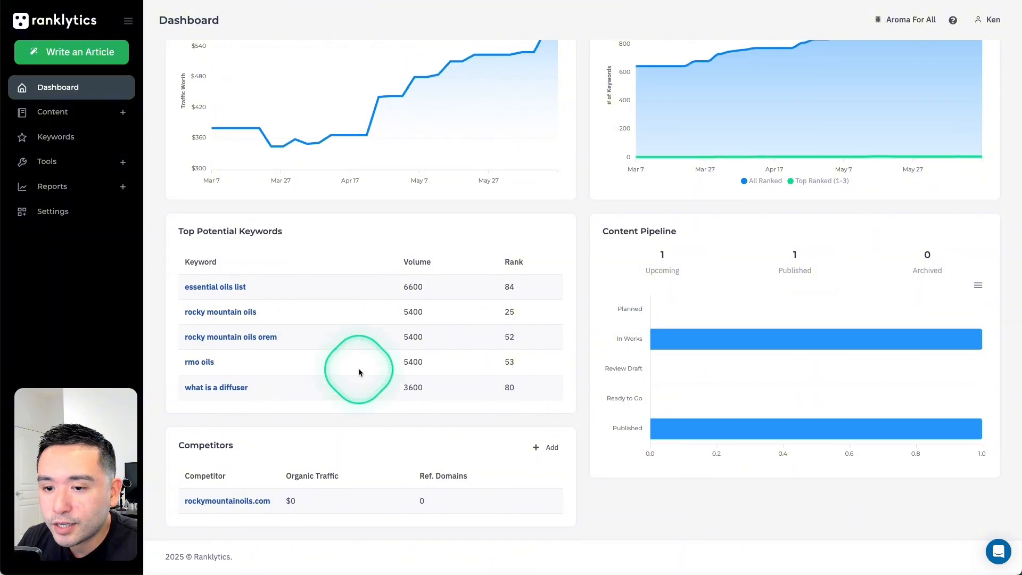
scroll(337, 422, up, 9)
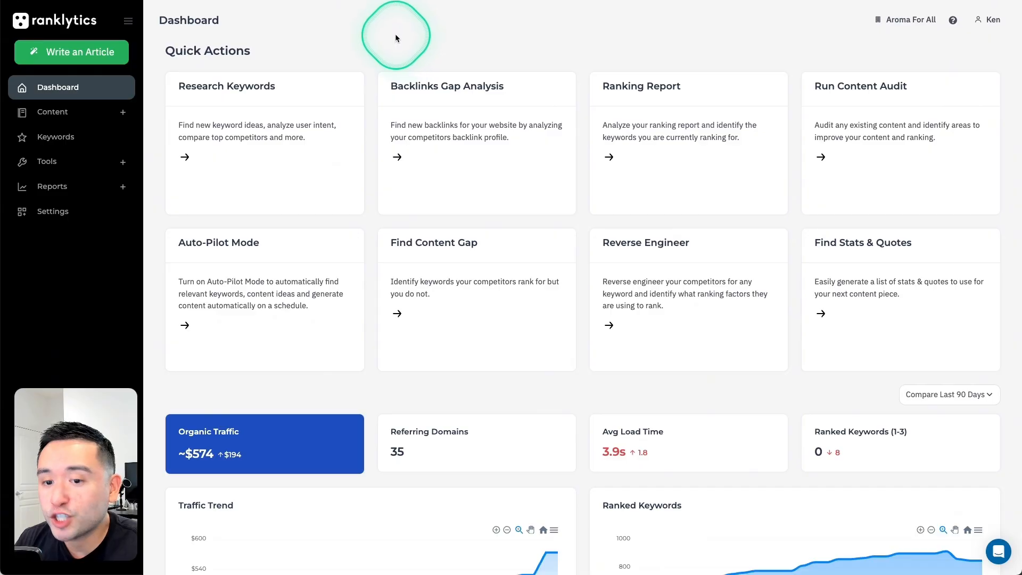
Step: Open the Content Board and check the statuses of the two upcoming essential oils articles
click(55, 112)
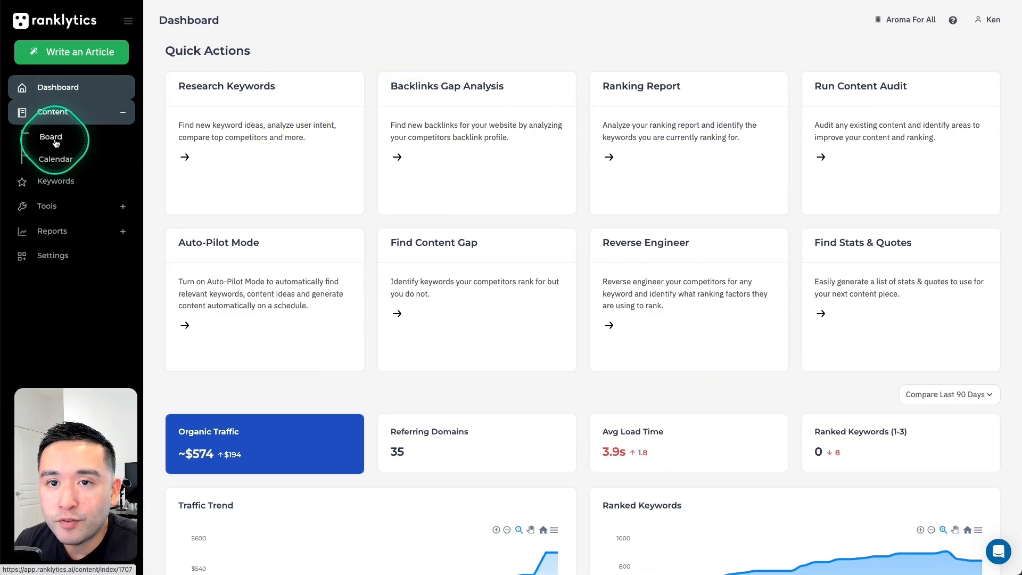
click(55, 138)
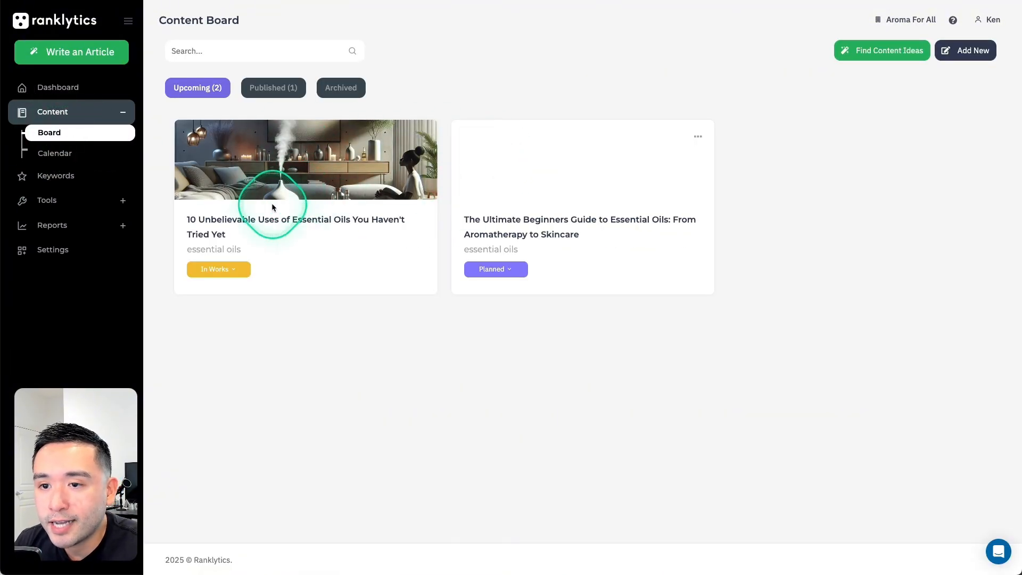
click(236, 271)
click(472, 278)
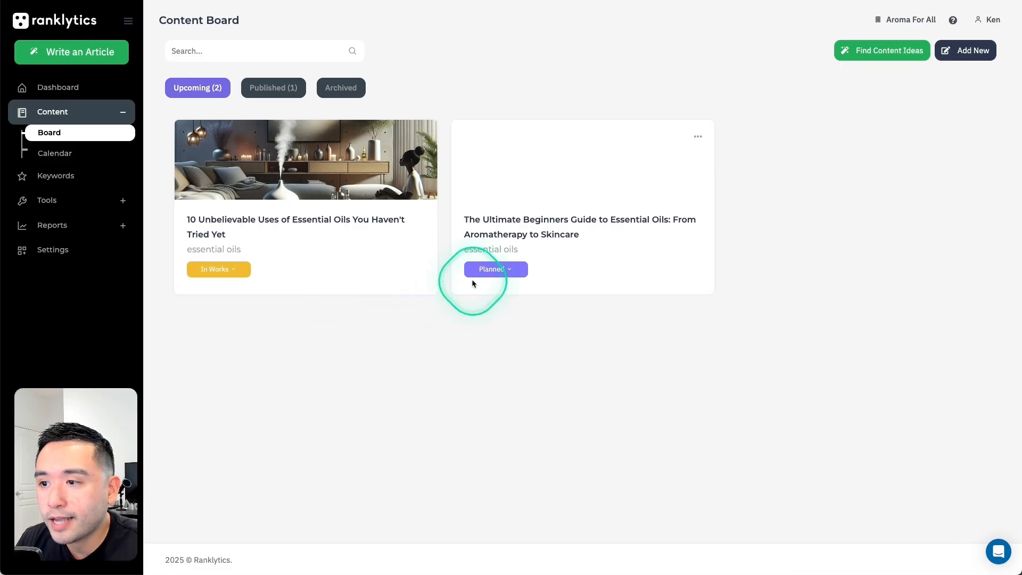
click(375, 349)
Step: Open the Auto-Pilot Mode settings from the content calendar and enable Auto-Pilot Mode
click(54, 155)
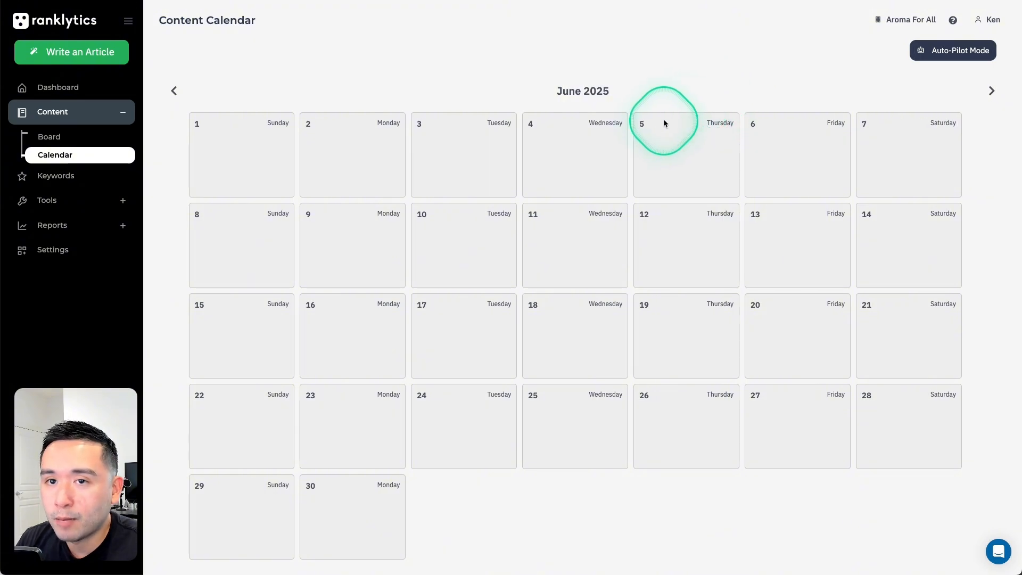
click(922, 54)
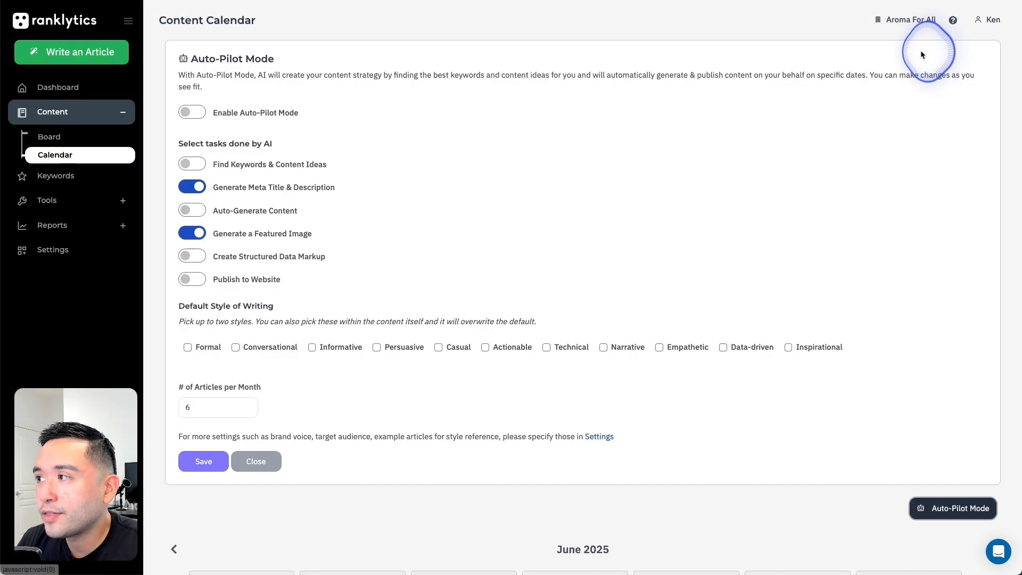
click(179, 113)
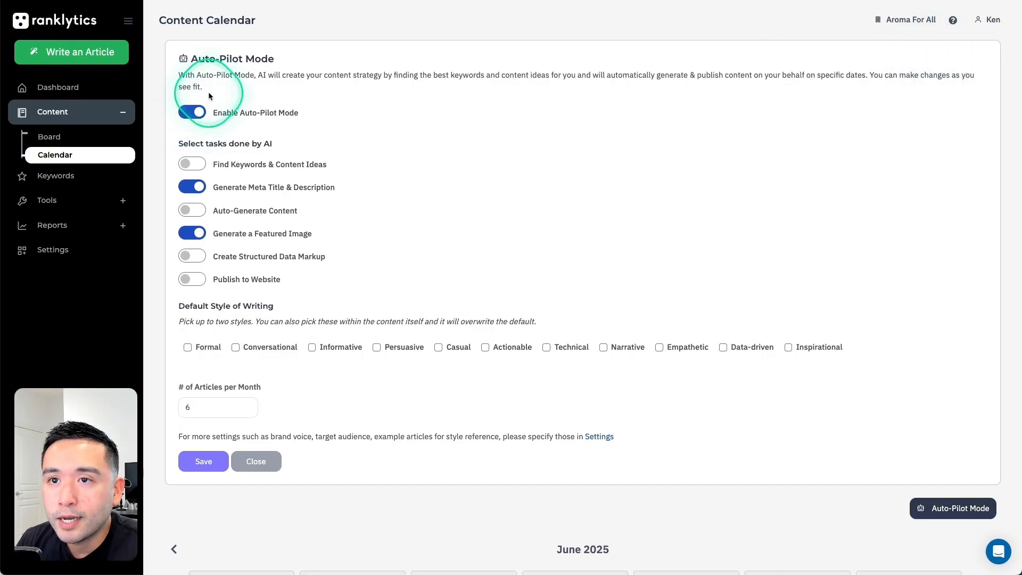
drag(263, 76, 772, 92)
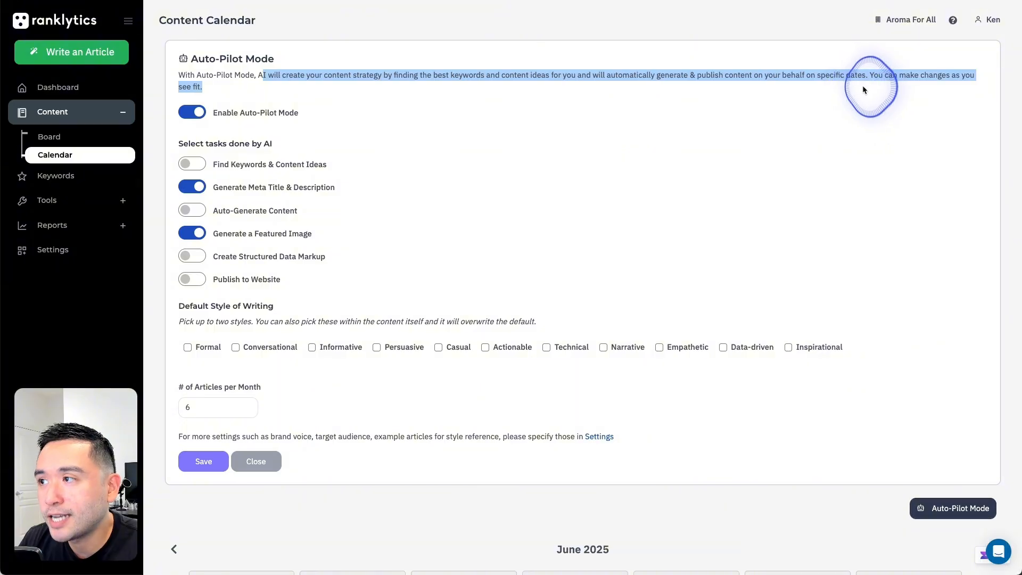
drag(863, 89, 933, 78)
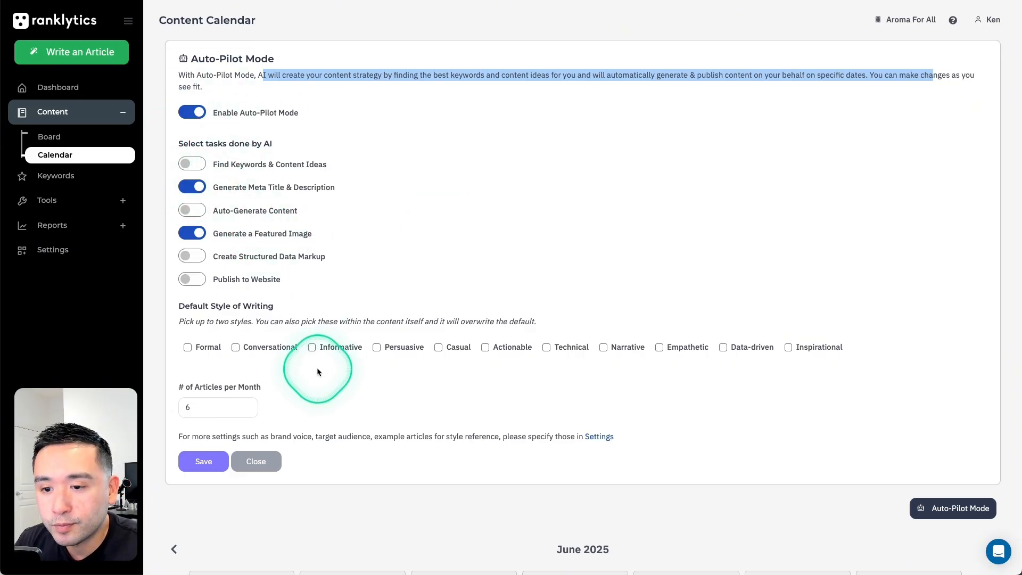
Step: Enable the AI tasks Find Keywords & Content Ideas, Auto-Generate Content, Create Structured Data Markup and Publish to Website
click(192, 164)
click(191, 210)
click(193, 258)
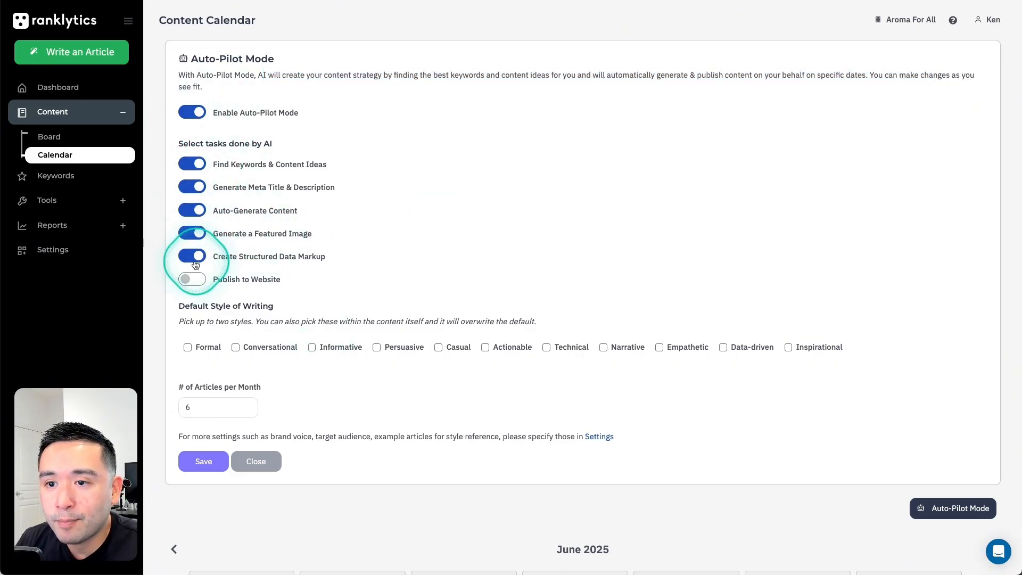
click(193, 278)
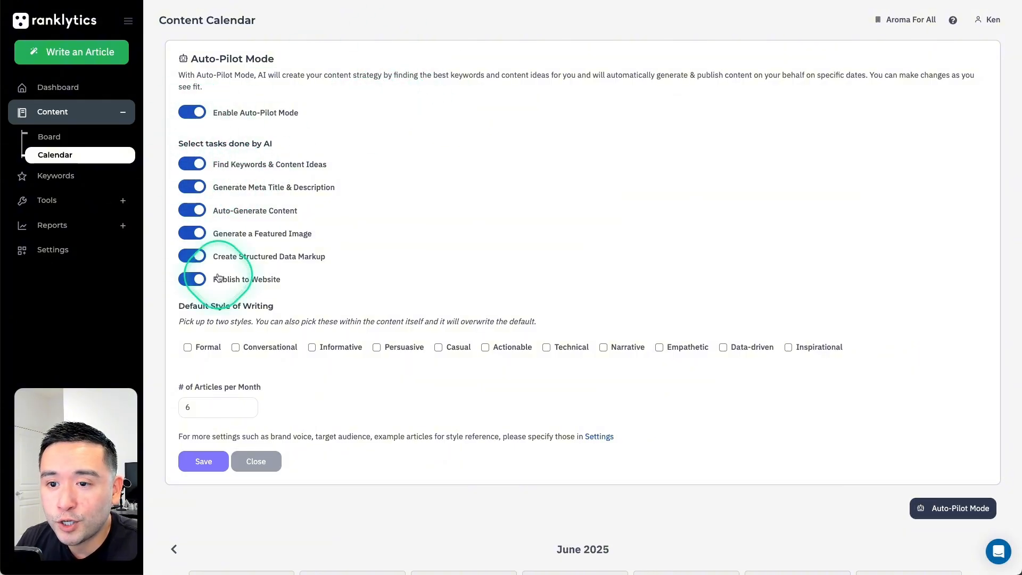
Step: Save the Auto-Pilot Mode settings and dismiss the confirmation message
click(202, 458)
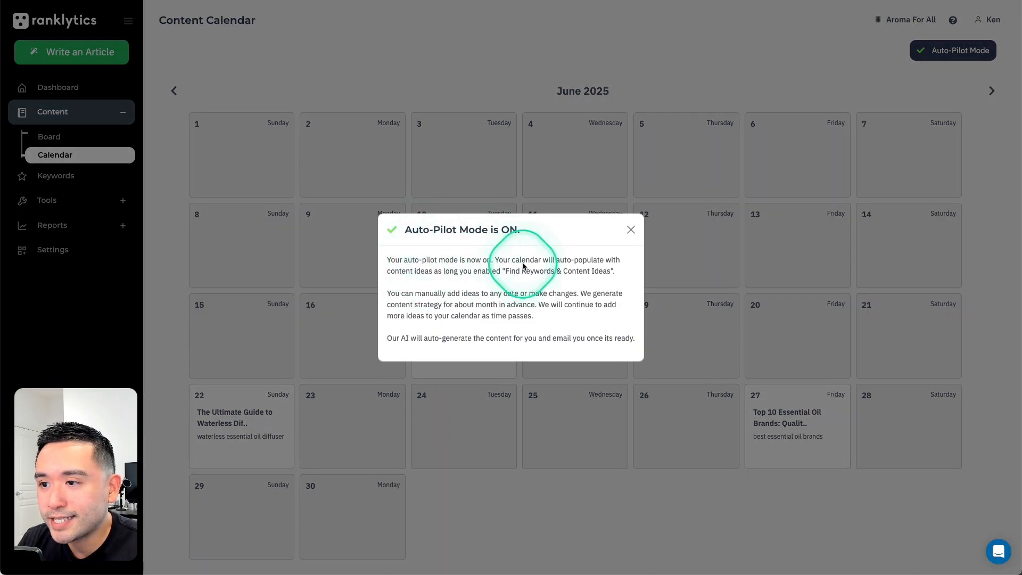
click(630, 230)
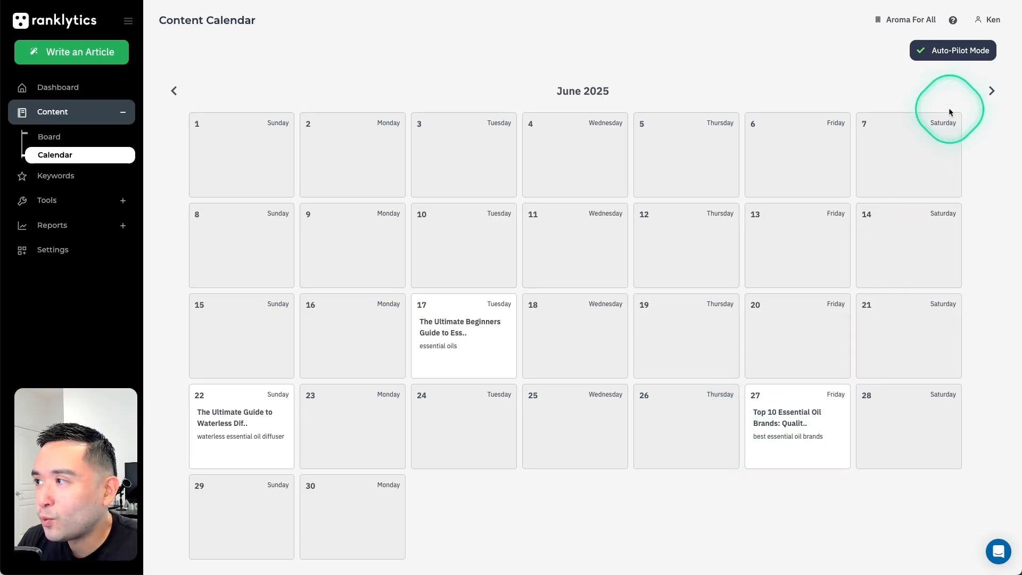
Step: Look through the content calendar from June to August 2025, then check the planned articles on the Content Board
click(992, 92)
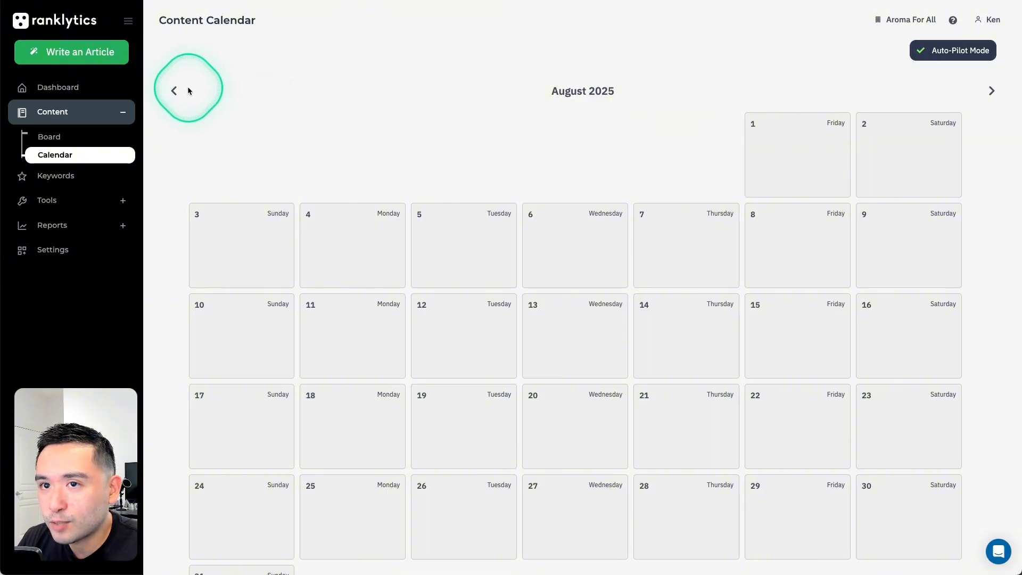
click(173, 91)
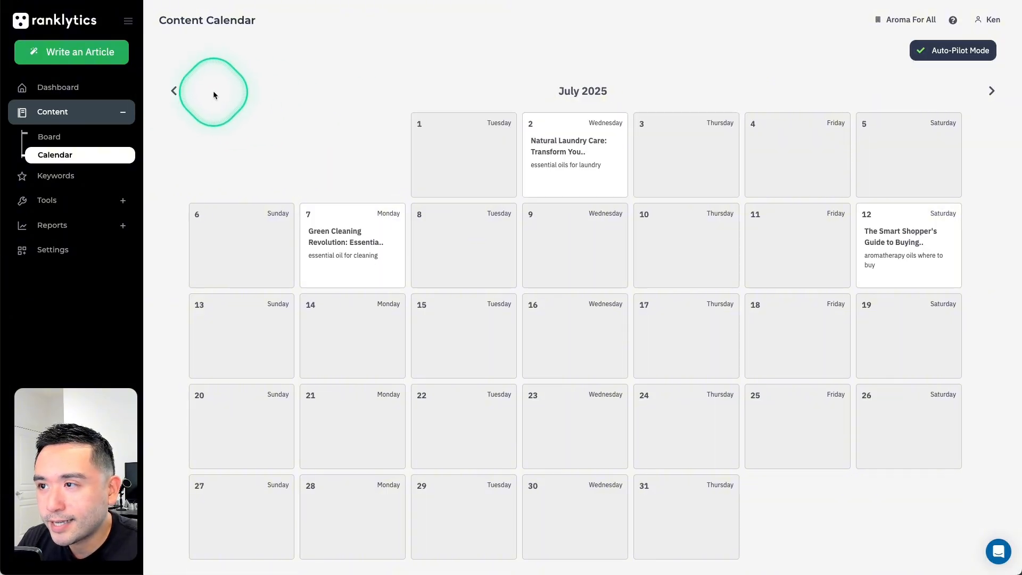
click(174, 91)
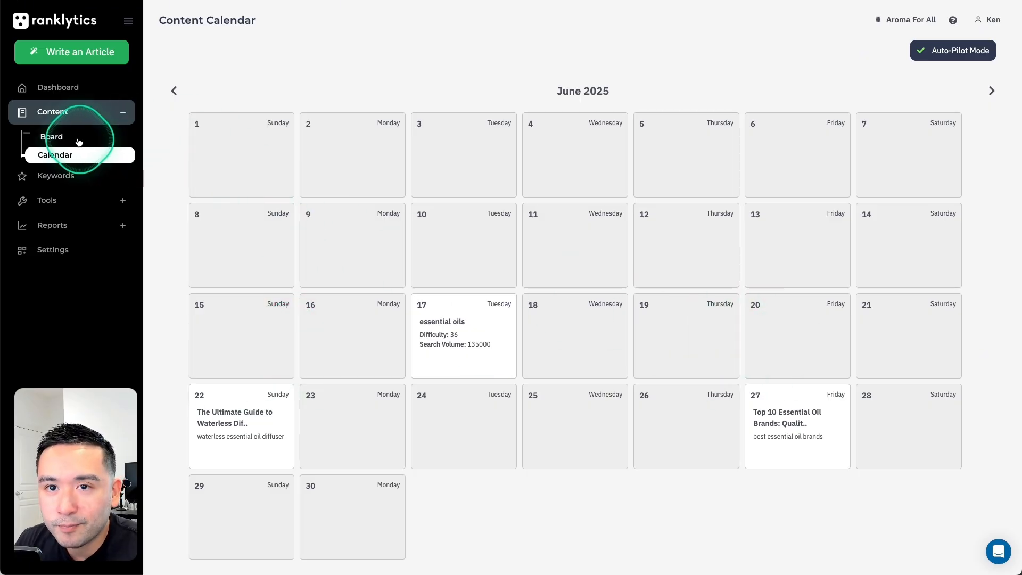
click(59, 137)
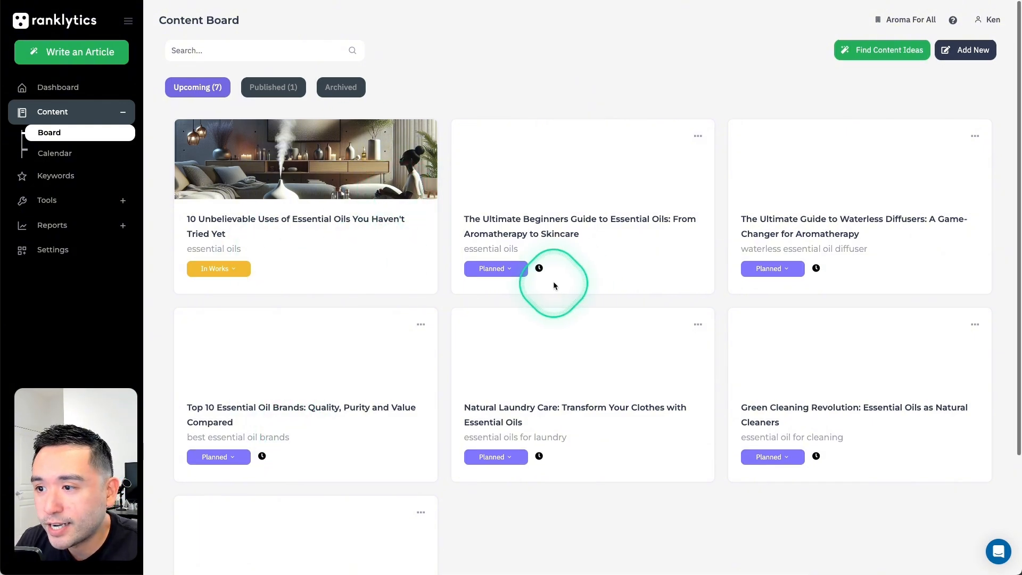
Step: Open the project's keyword list and review all saved keywords with their monthly searches and difficulty
click(51, 179)
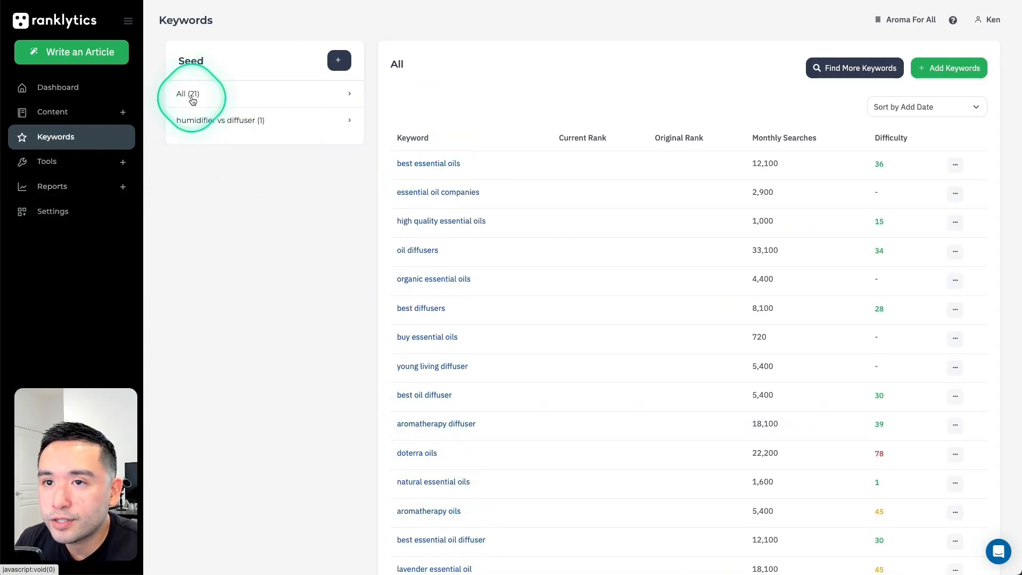
scroll(582, 137, down, 5)
scroll(582, 137, up, 5)
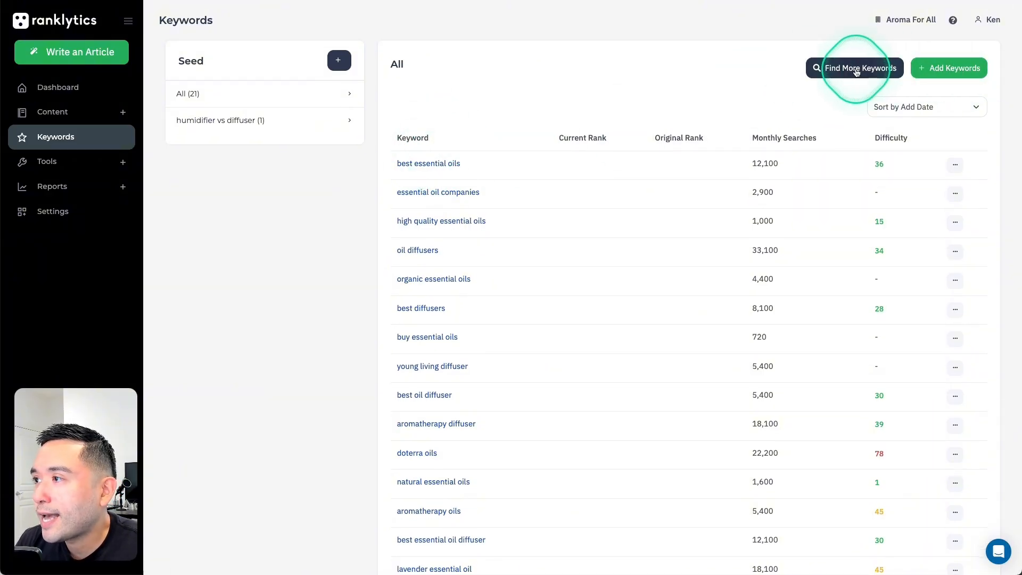
Step: Search for more keywords with "lavender essential oil" and review the suggestions' monthly searches, difficulty and paid ads competition
click(852, 73)
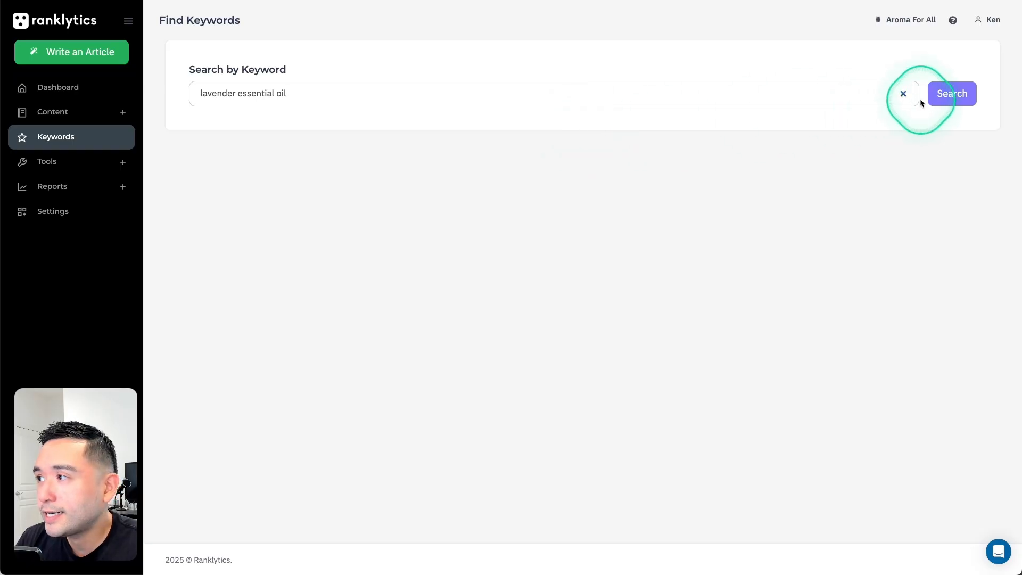
click(936, 98)
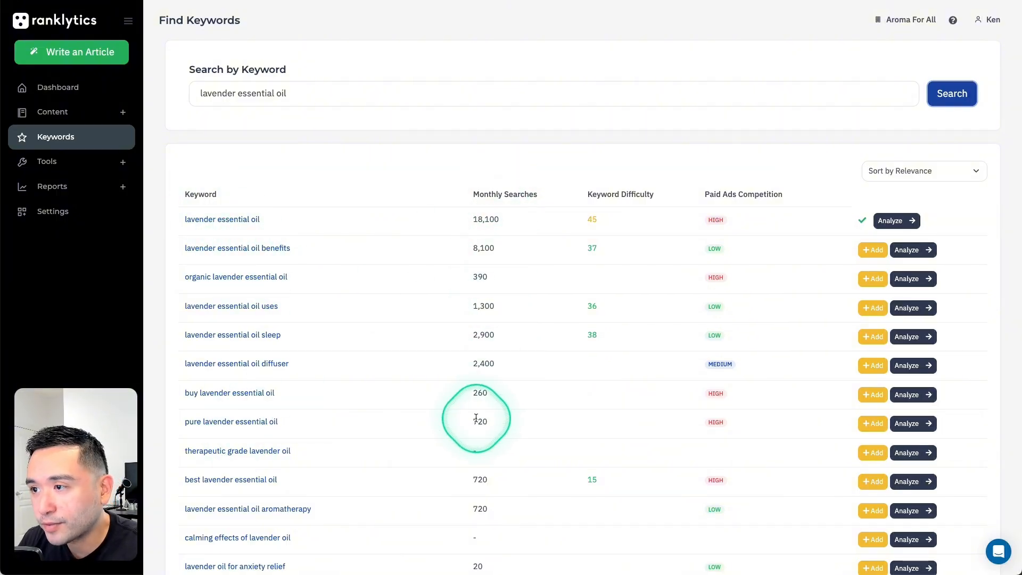
click(597, 207)
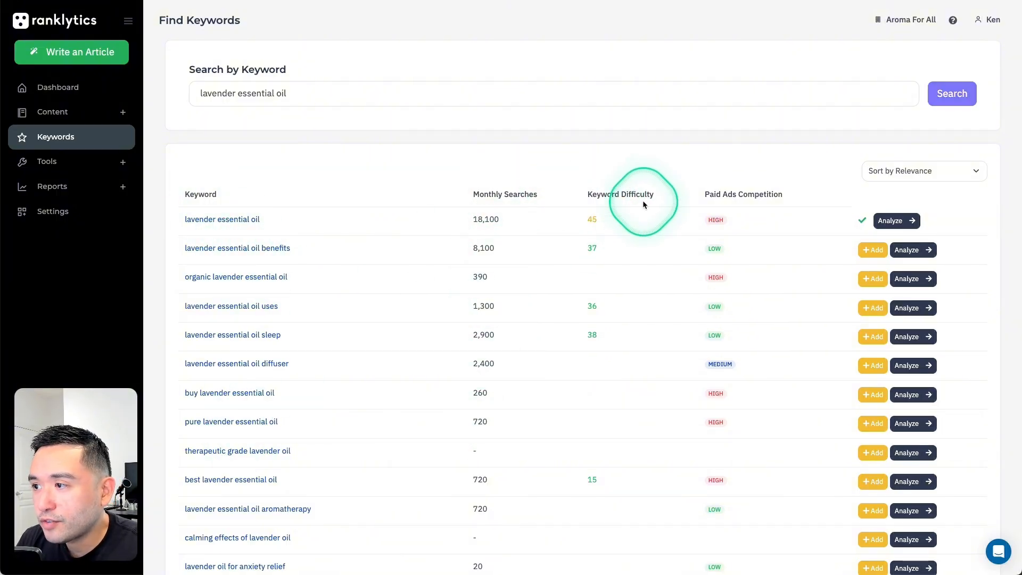
scroll(735, 209, down, 2)
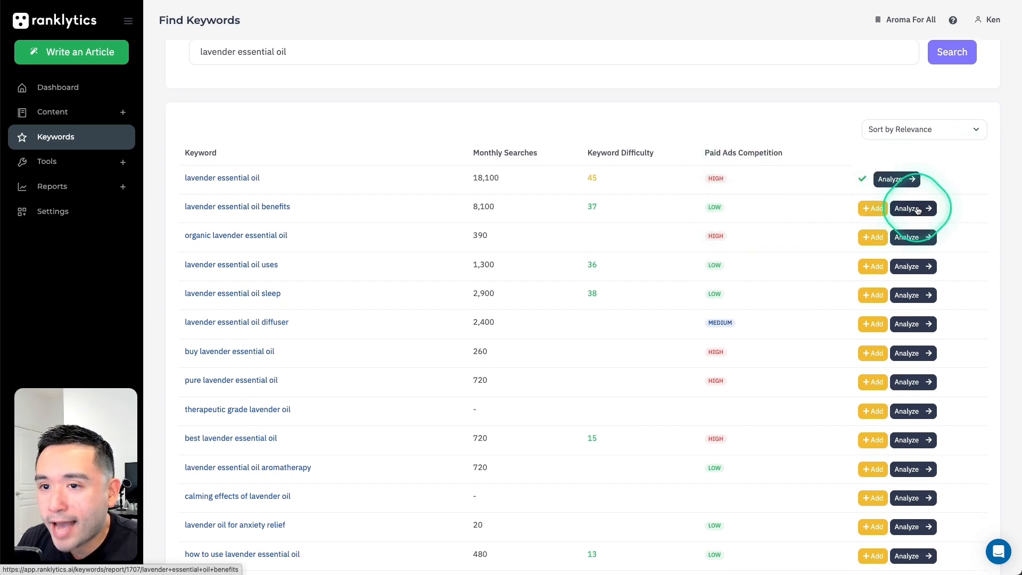
scroll(917, 211, down, 8)
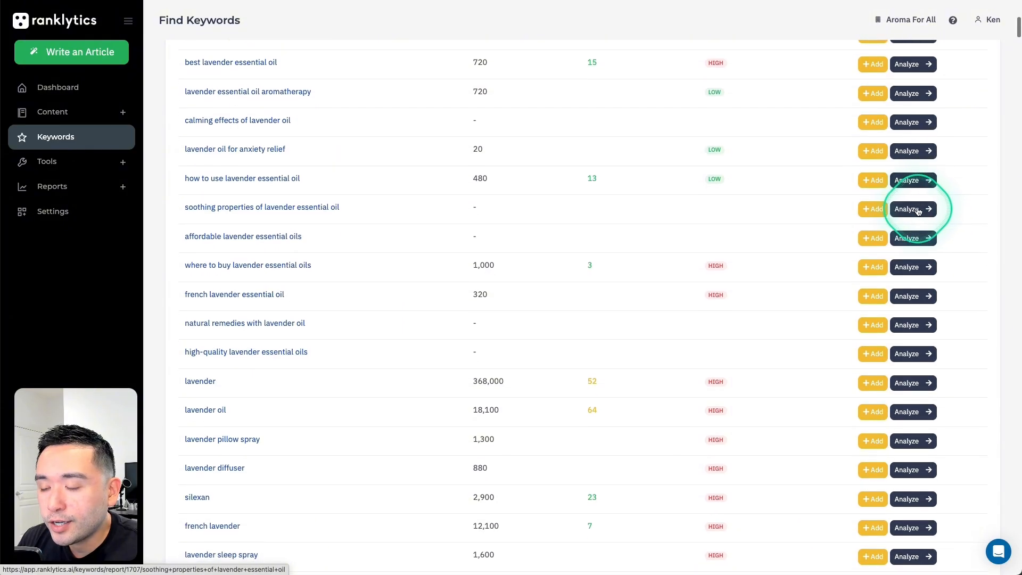
scroll(918, 210, down, 3)
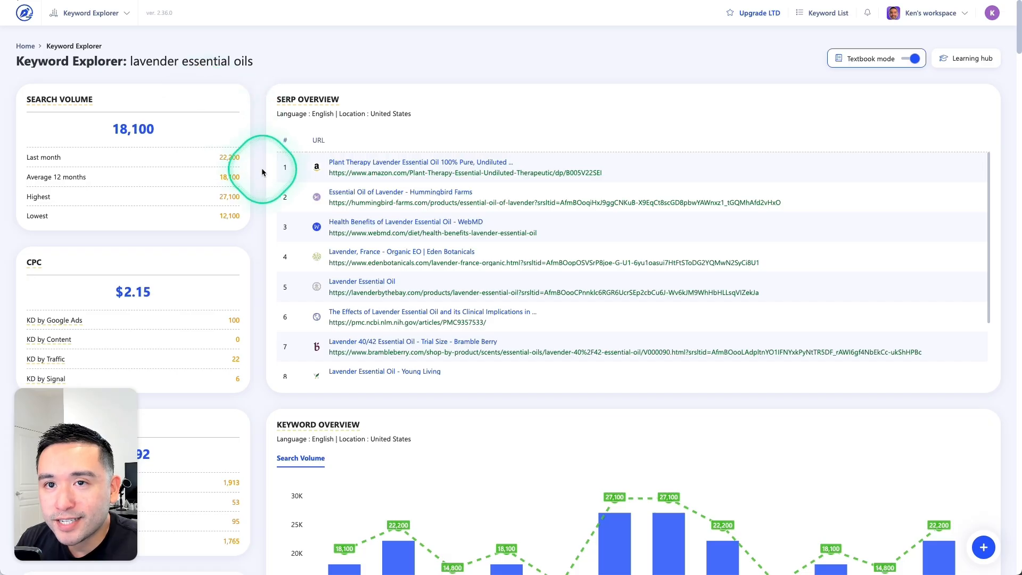
Step: Switch to Keyword Explorer and examine the lavender essential oils report, including its CPC, search volume history and keyword trends
scroll(232, 177, down, 4)
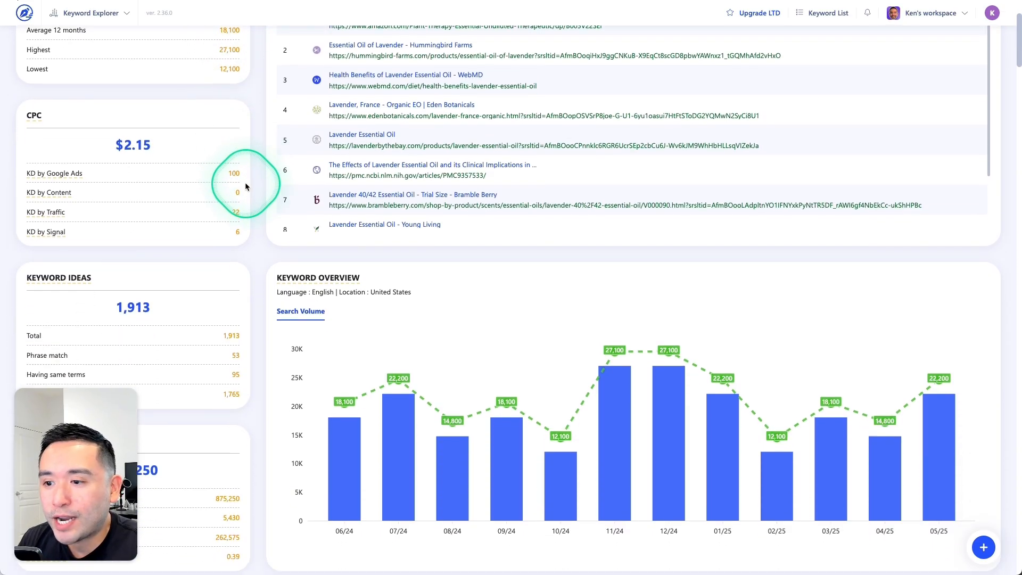
scroll(249, 186, down, 5)
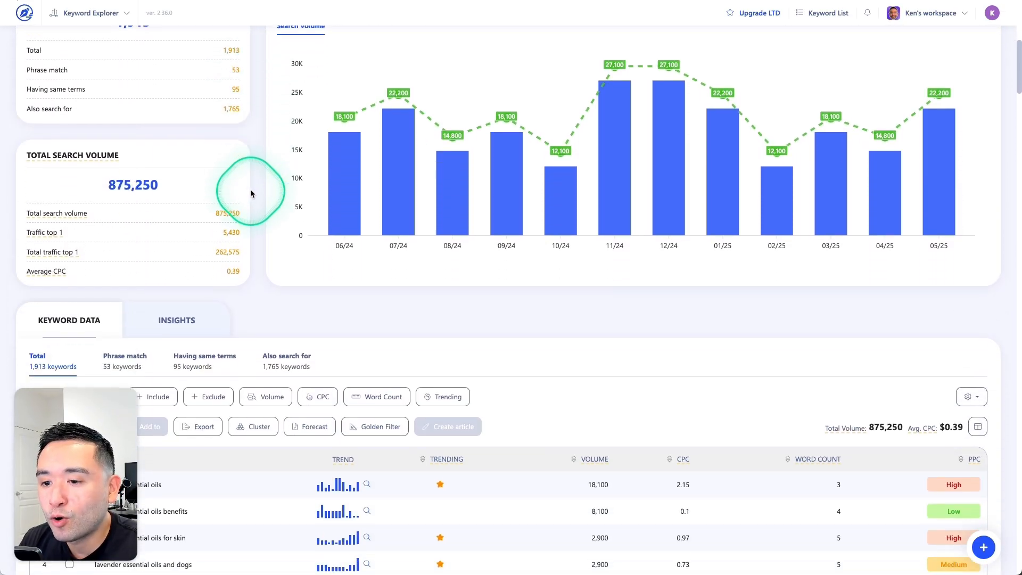
scroll(250, 189, down, 5)
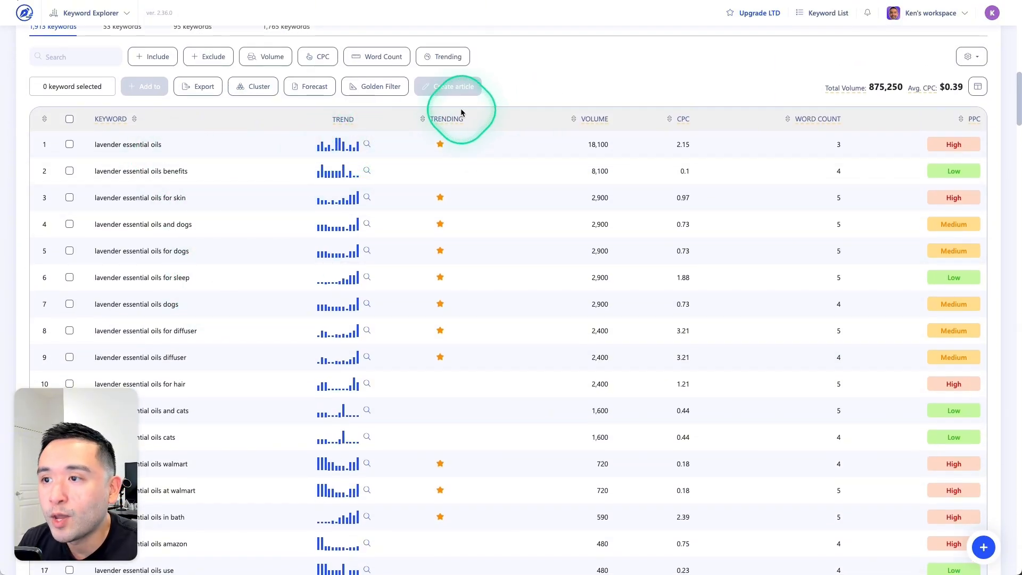
scroll(405, 212, down, 4)
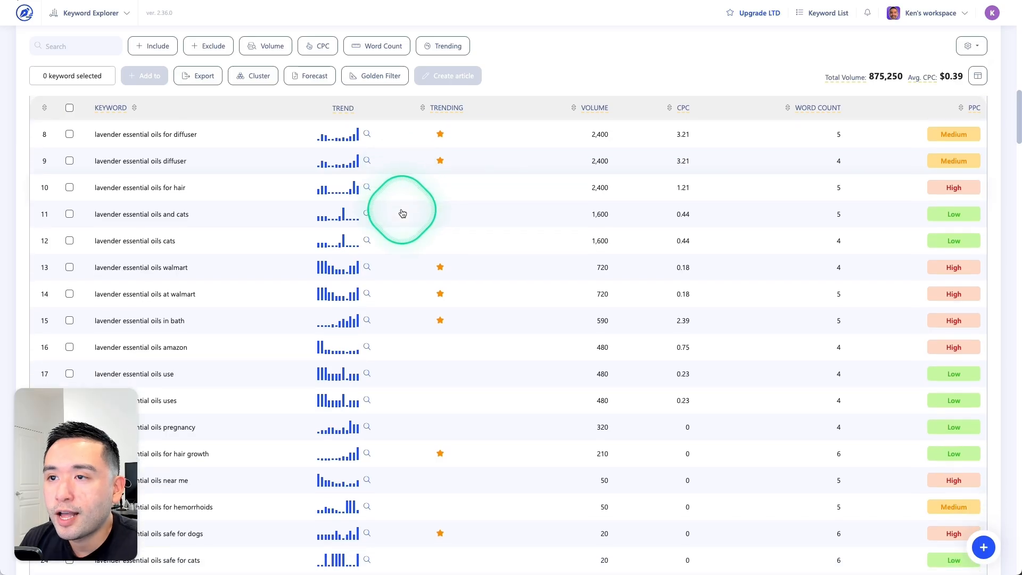
scroll(407, 212, up, 10)
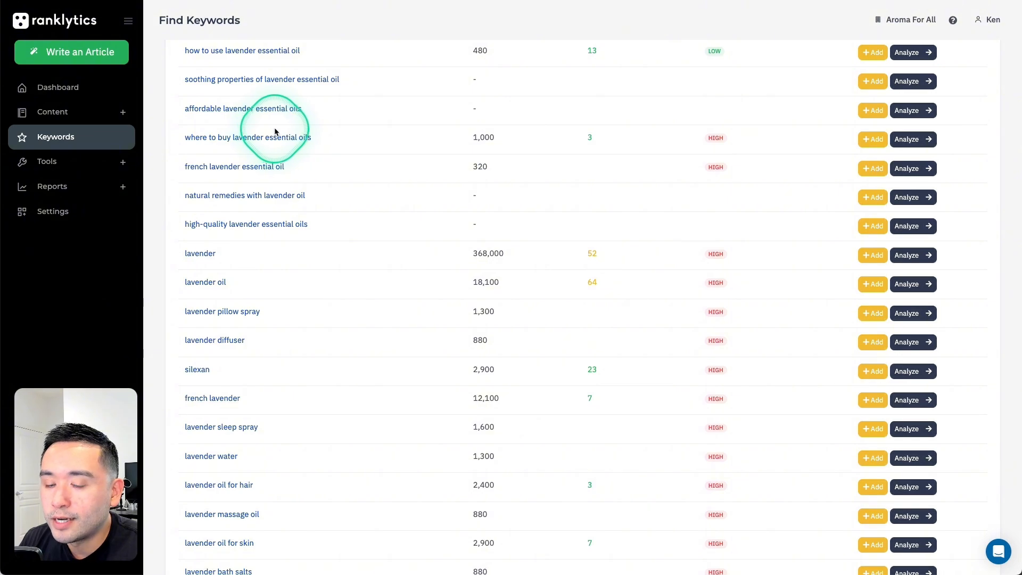
Step: Return to the Ranklytics keyword suggestions, check the search volume of "organic lavender essential oil" and open its analysis report
scroll(392, 184, up, 6)
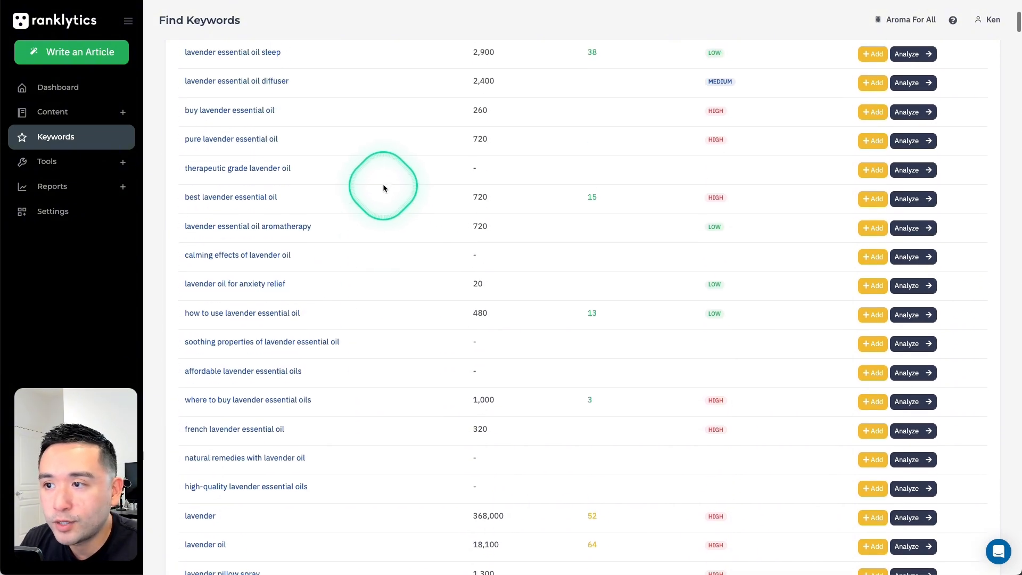
scroll(374, 190, up, 3)
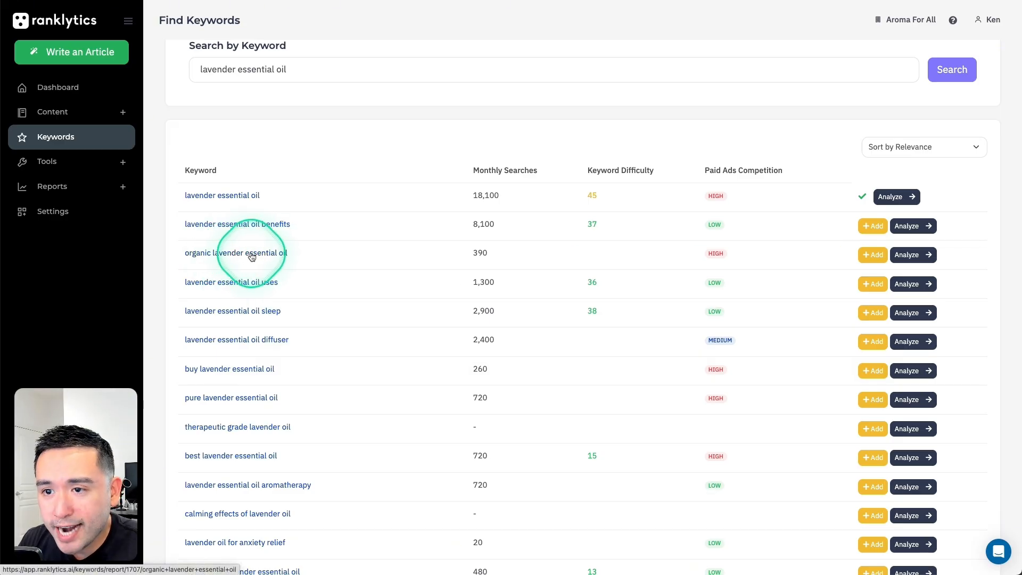
double_click(479, 253)
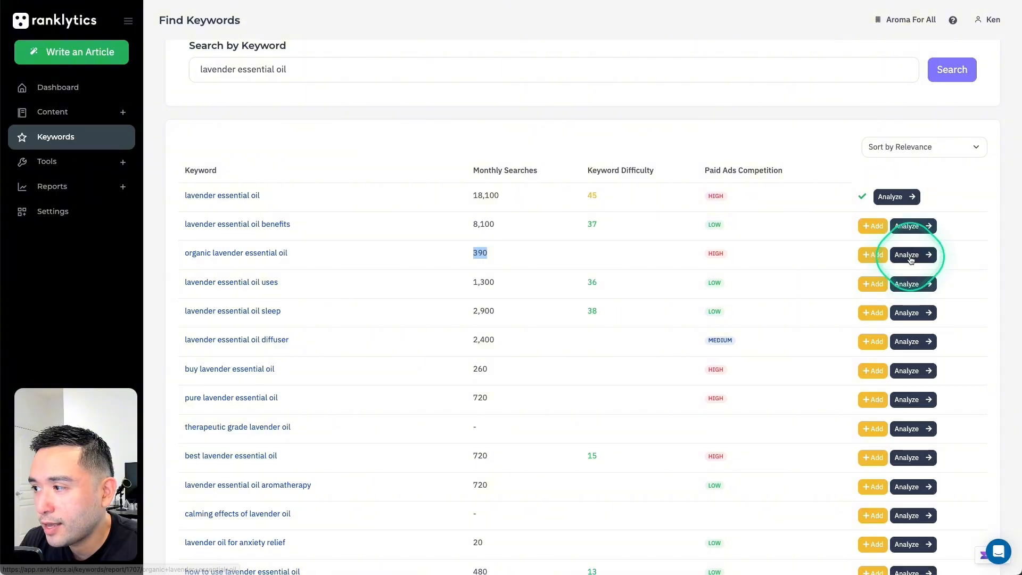
click(260, 254)
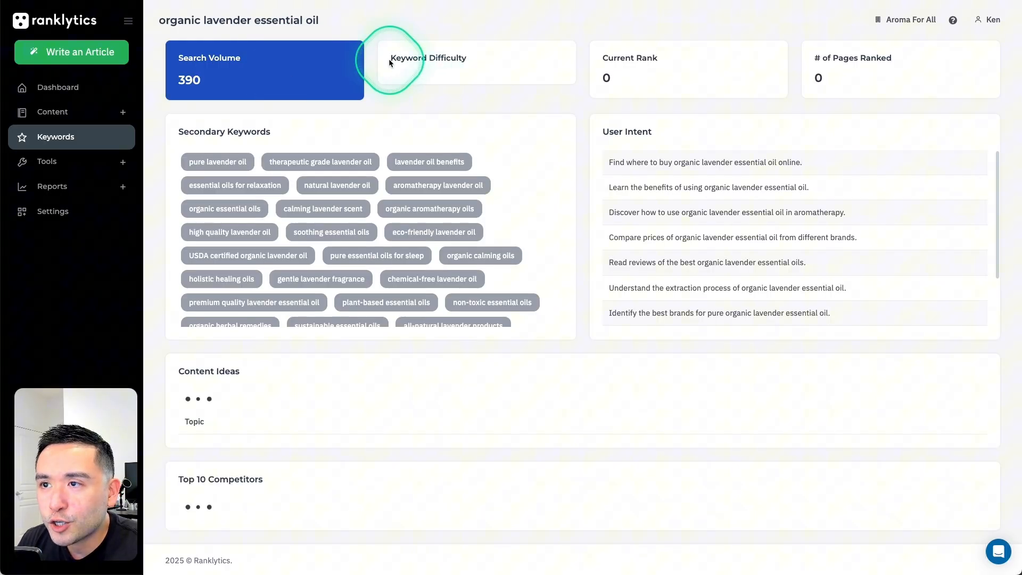
Step: Review the report's keyword difficulty, current rank and number of pages ranked, and read through the secondary keywords
drag(389, 58, 467, 63)
click(468, 58)
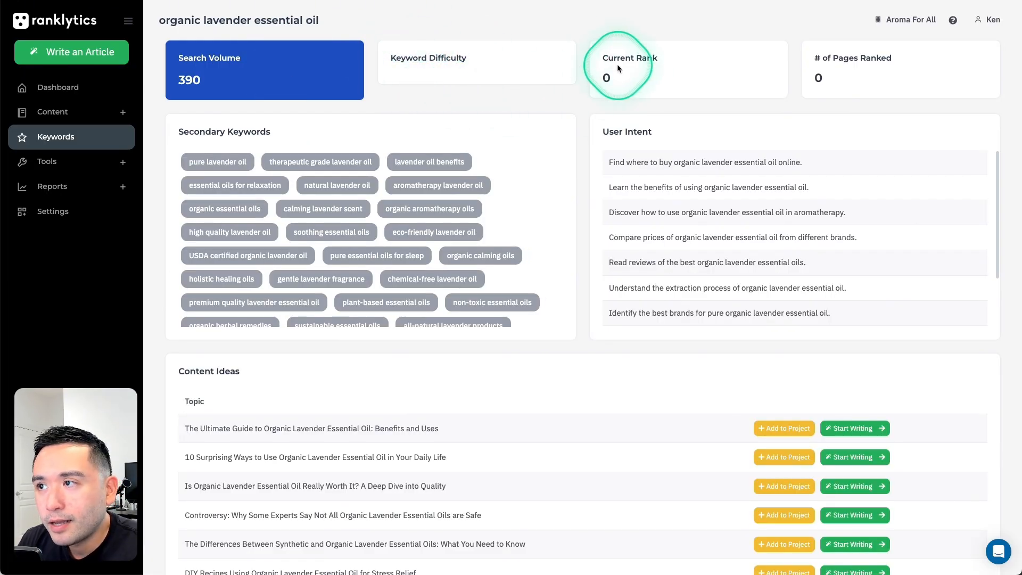
drag(608, 58, 630, 81)
click(834, 55)
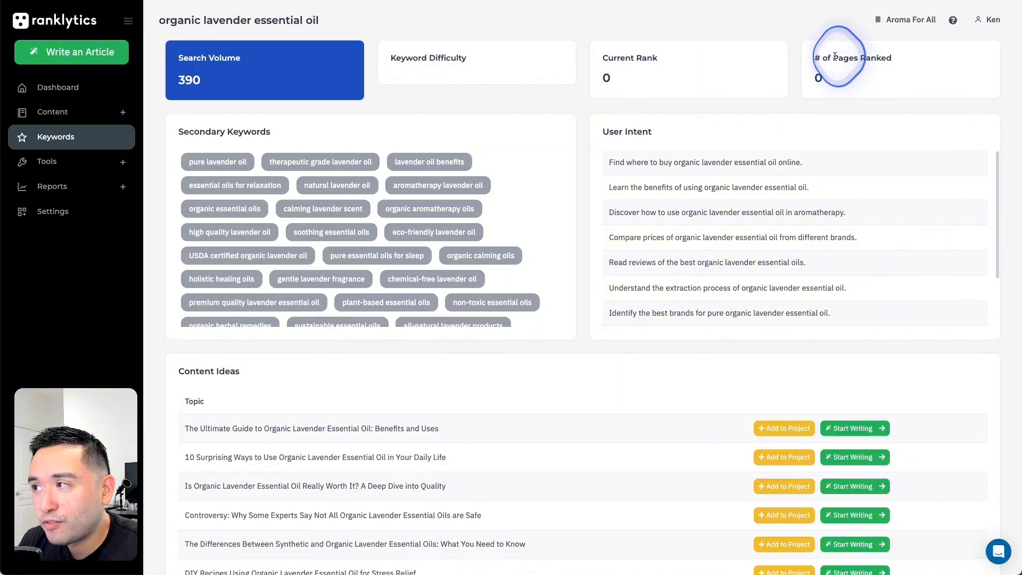
scroll(406, 216, down, 3)
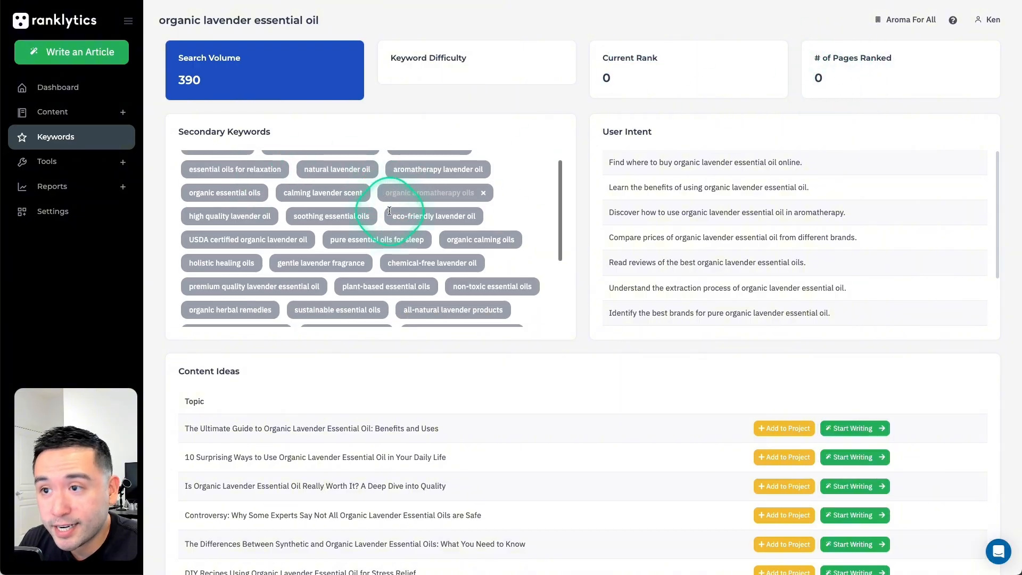
scroll(631, 171, down, 1)
scroll(631, 171, up, 1)
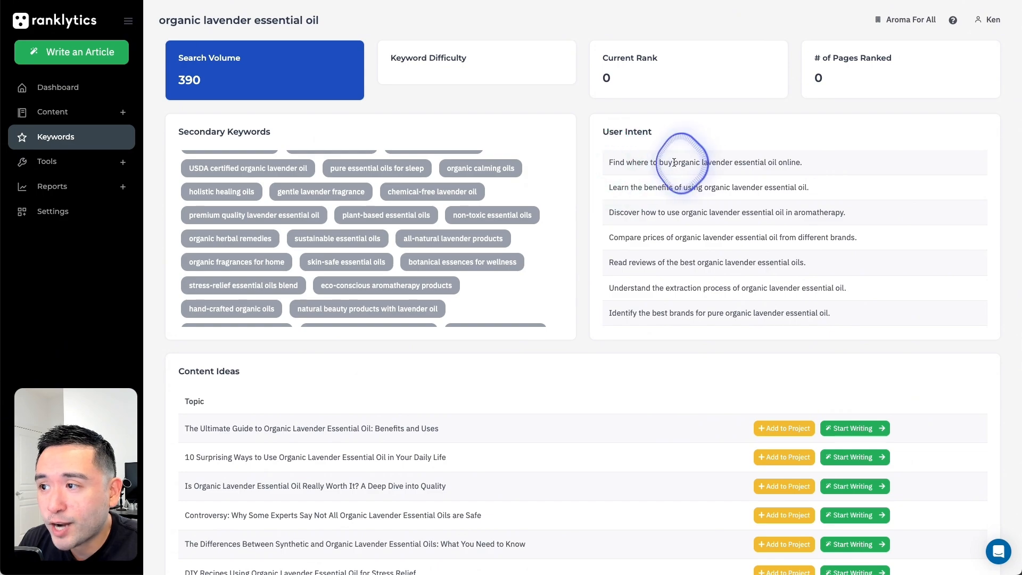
Step: Read through the report's user intent entries, such as where to buy, benefits, aromatherapy use and price comparison
drag(668, 164, 782, 163)
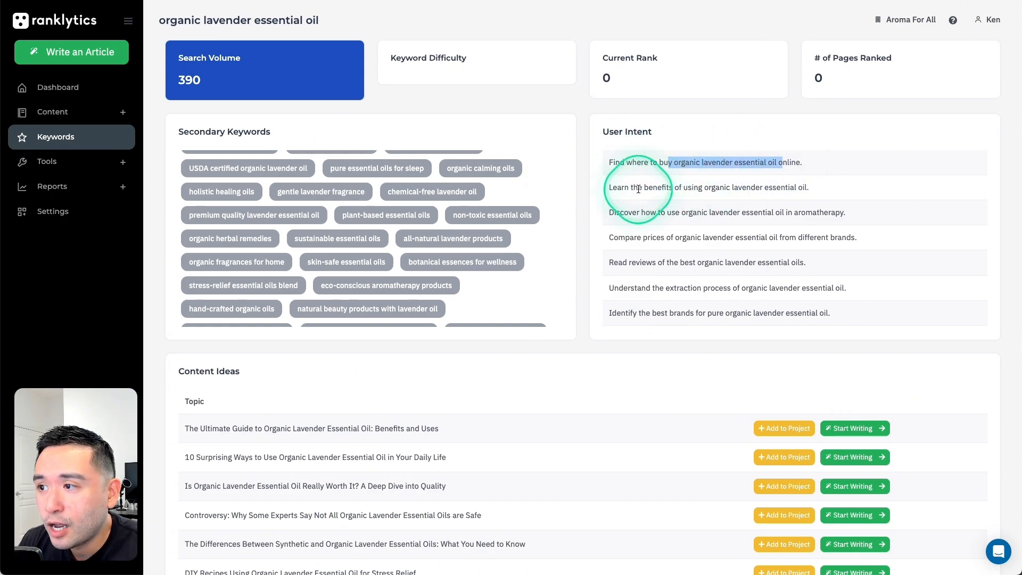
drag(631, 188, 702, 186)
drag(637, 212, 737, 211)
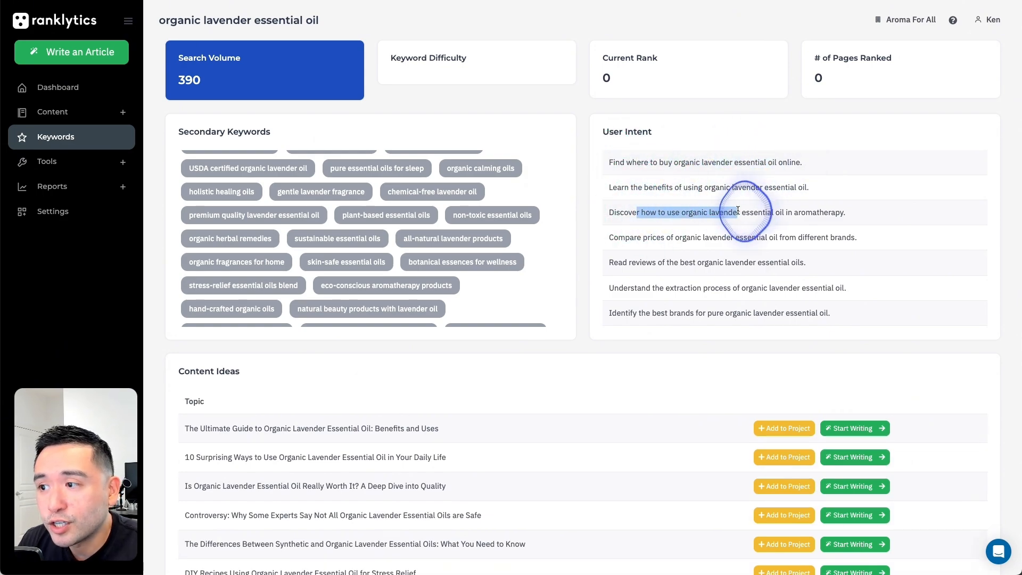
drag(626, 237, 689, 235)
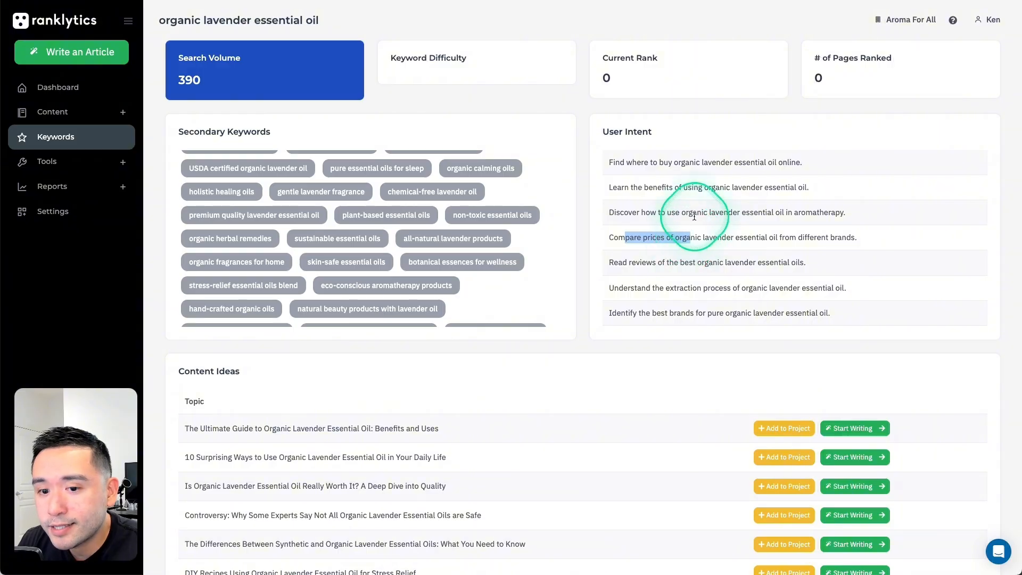
scroll(667, 209, down, 3)
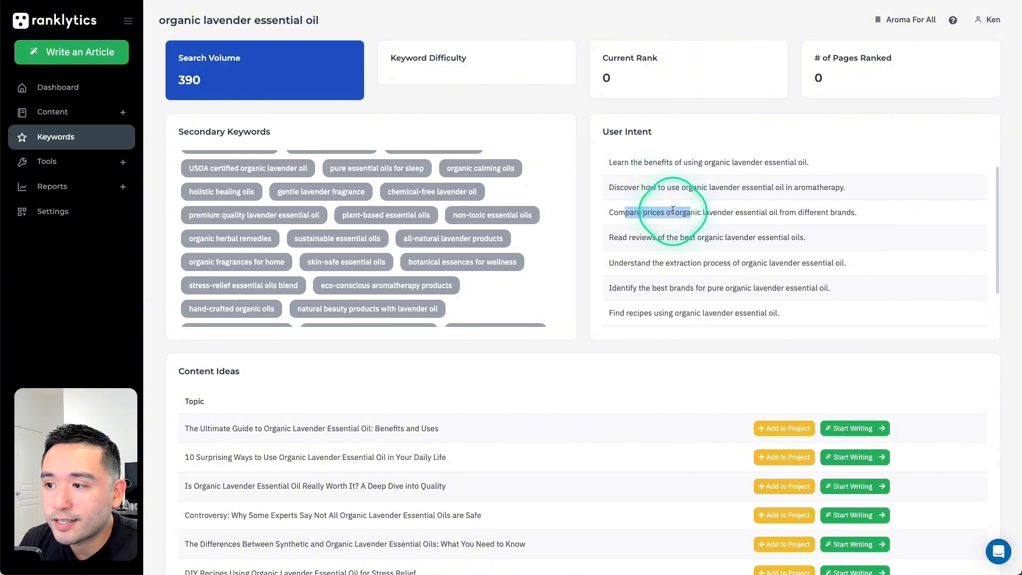
scroll(351, 358, down, 3)
Step: Examine the report's content ideas, including "10 Surprising Ways to Use Organic Lavender Essential Oil in Your Daily Life", and the Top 10 Competitors section
scroll(352, 363, down, 2)
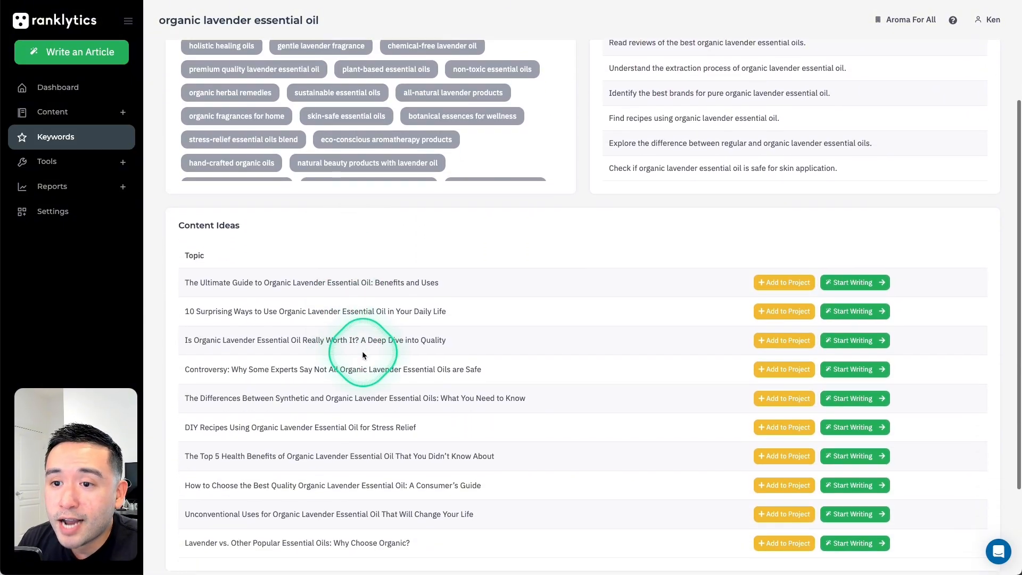
drag(186, 200, 307, 318)
click(308, 318)
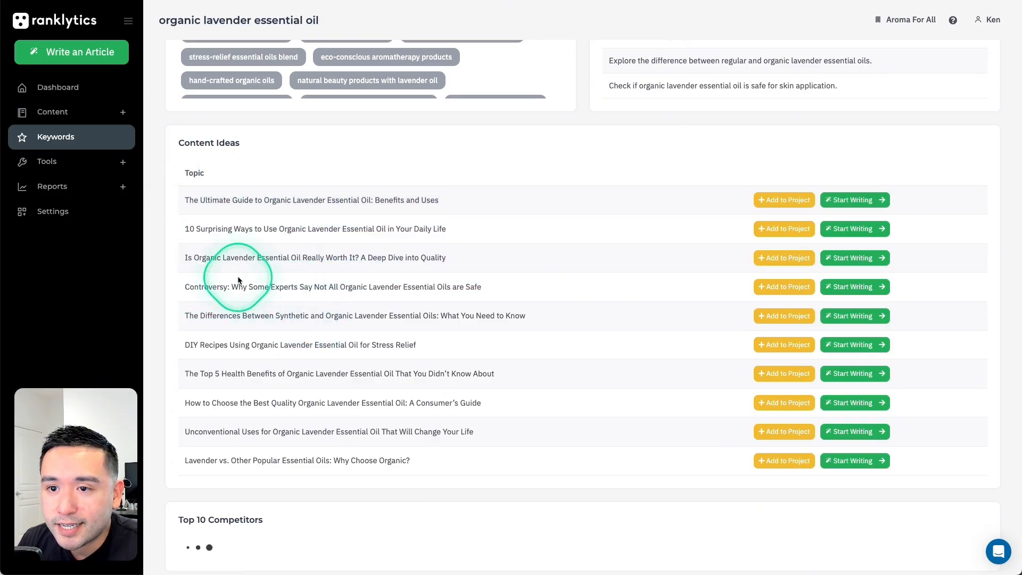
scroll(220, 233, up, 1)
drag(221, 235, 462, 240)
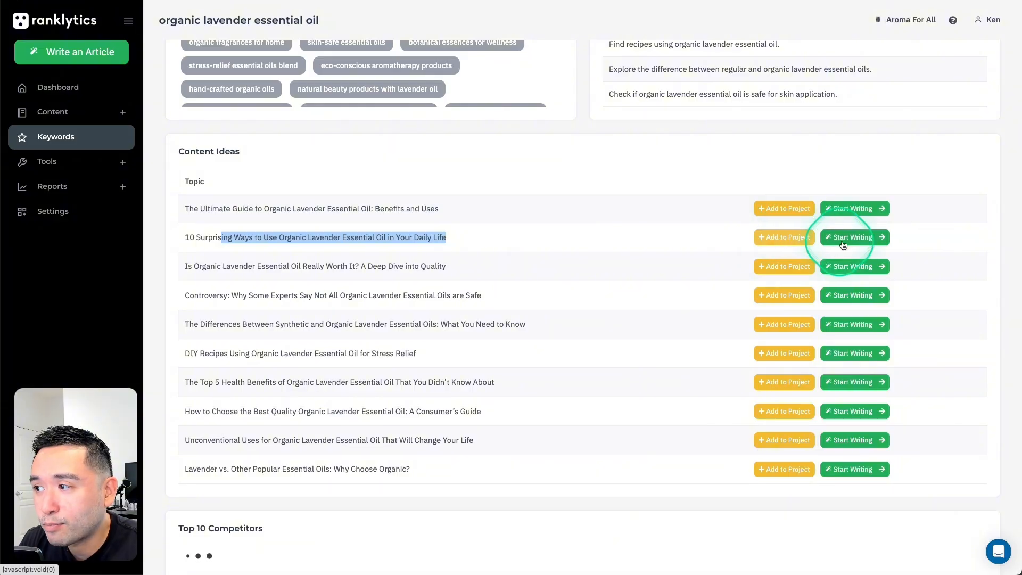
scroll(544, 248, down, 2)
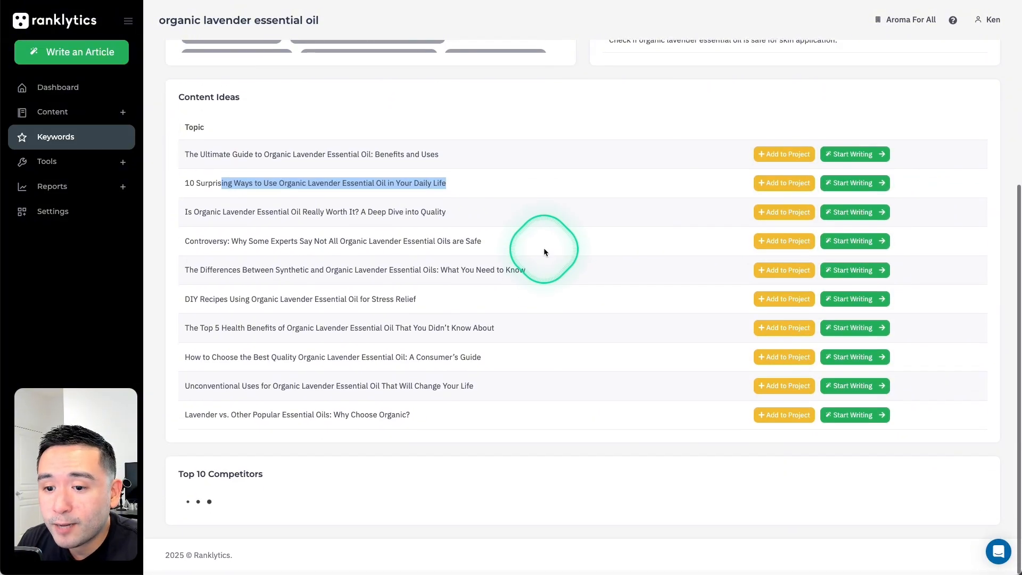
Step: Review the report's Top 10 Competitors list with each page's rank
drag(182, 479, 273, 474)
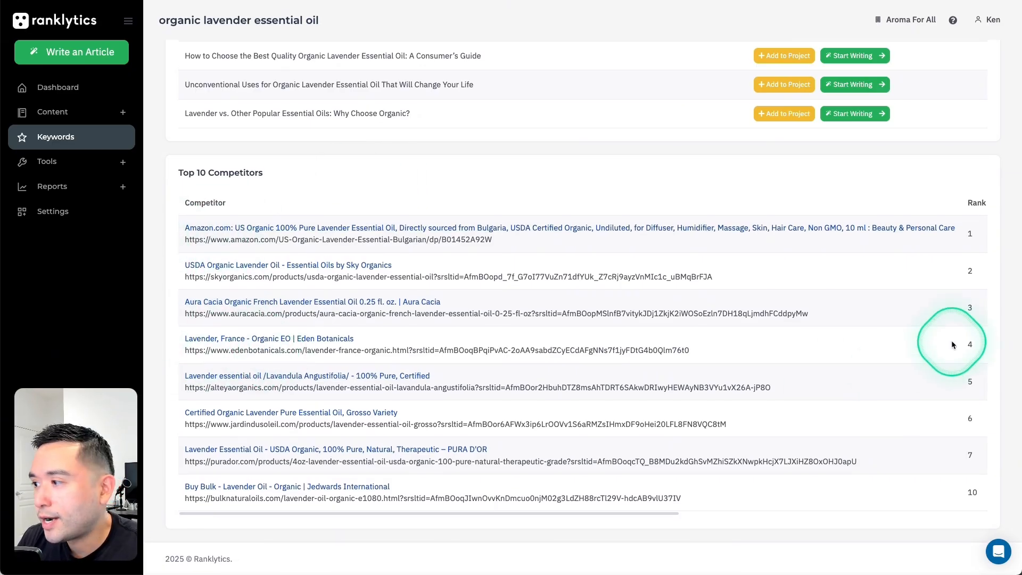
scroll(502, 342, up, 7)
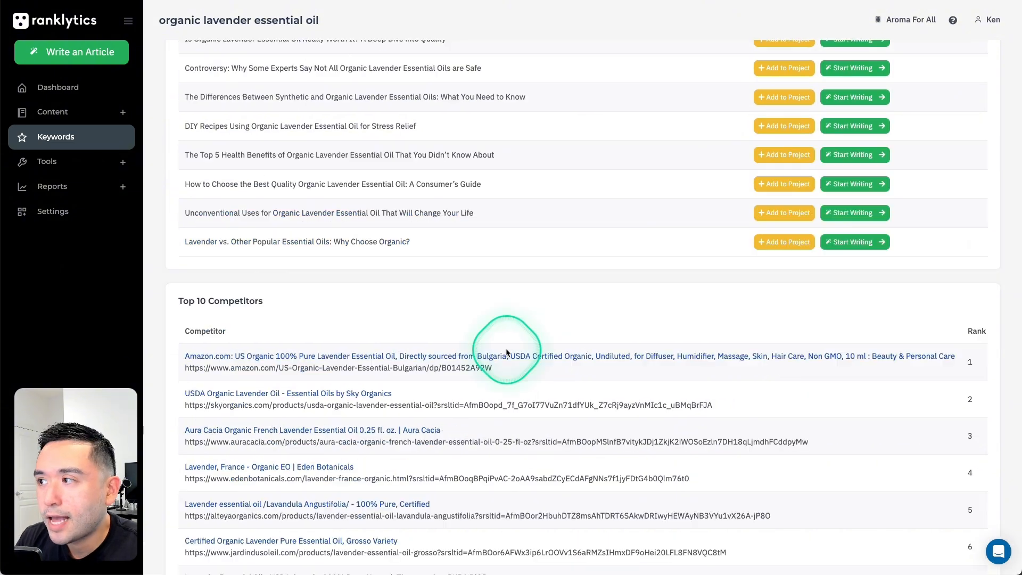
Step: Add the content idea "The Ultimate Guide to Organic Lavender Essential Oil: Benefits and Uses" to the project and start writing it
scroll(298, 257, up, 3)
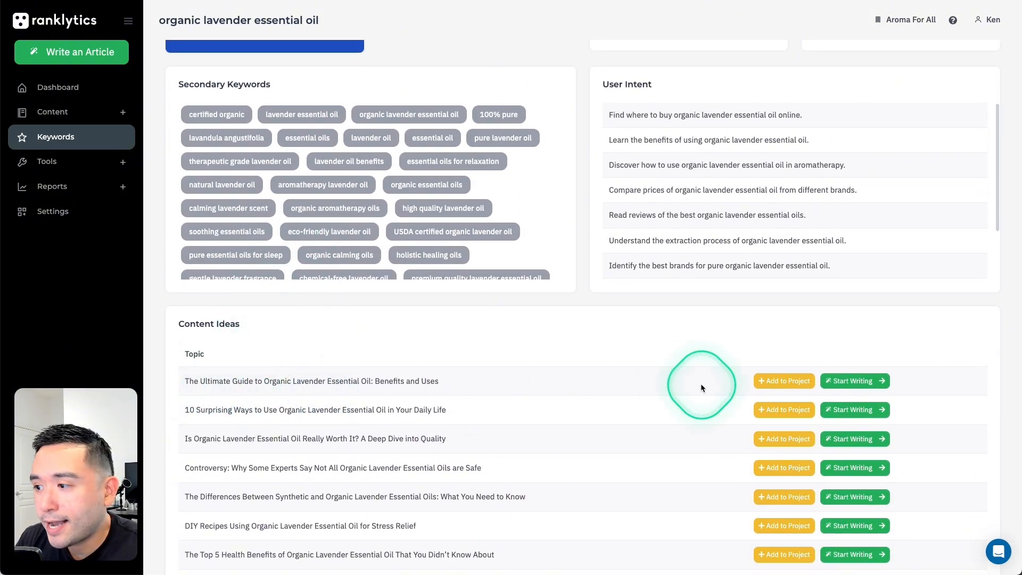
click(768, 382)
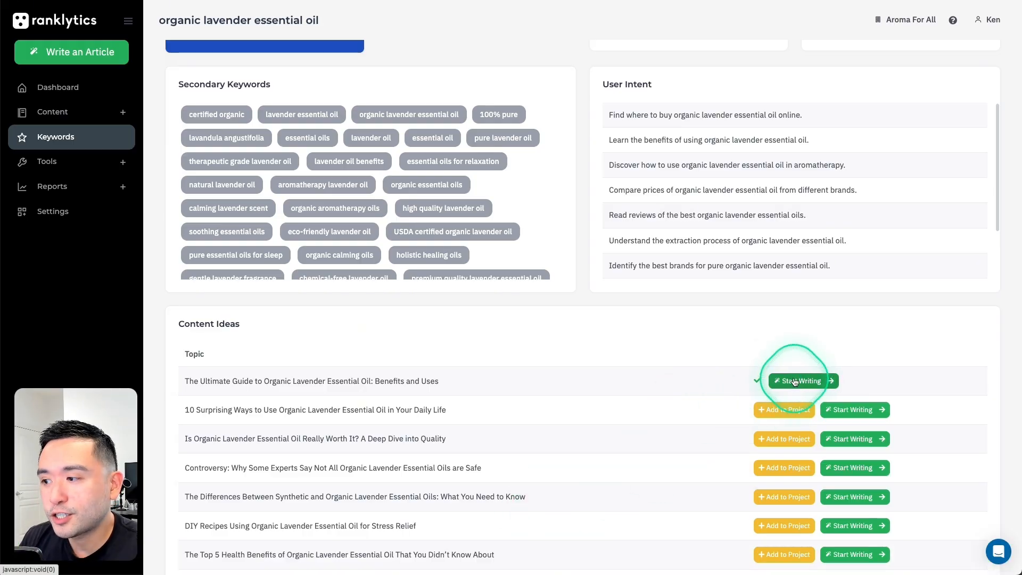
click(830, 381)
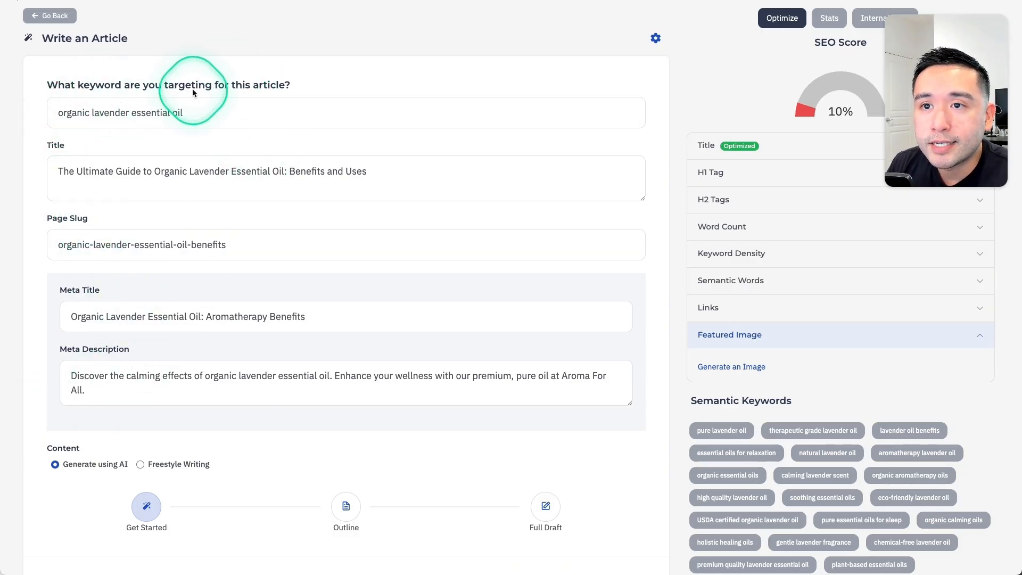
Step: Remove "all-natural lavender products" from the article's semantic keywords
scroll(101, 139, down, 1)
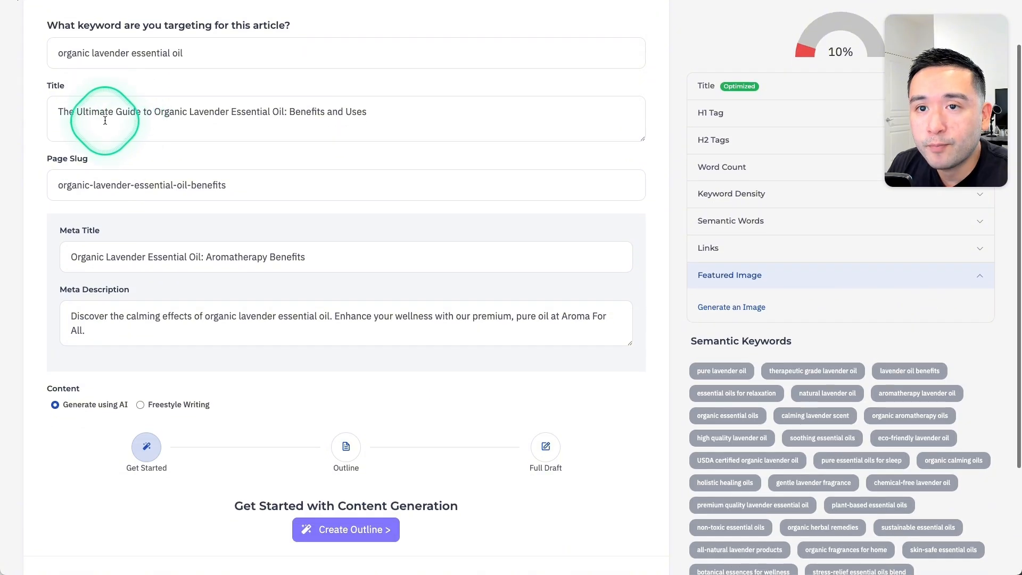
scroll(69, 187, down, 3)
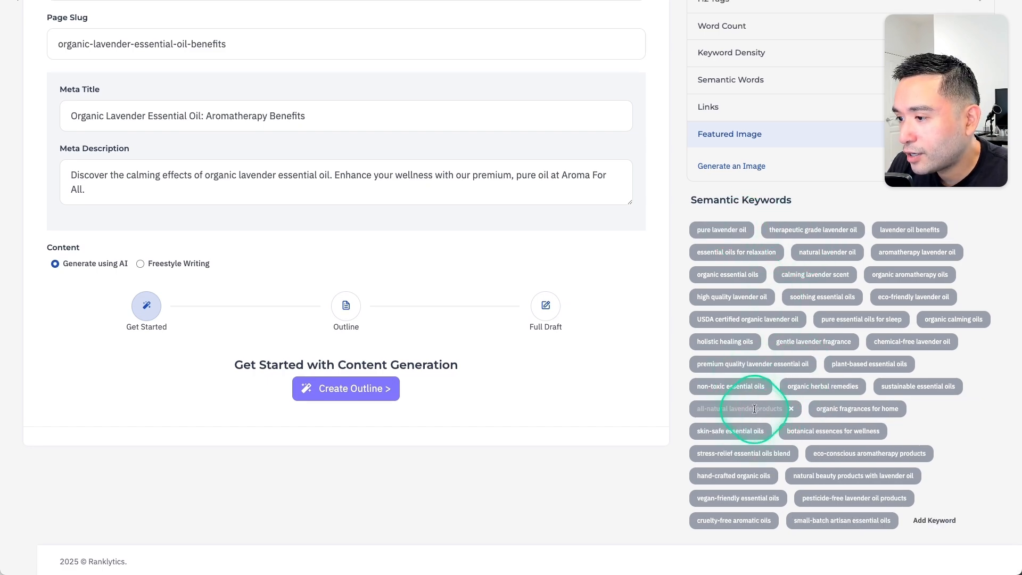
click(792, 409)
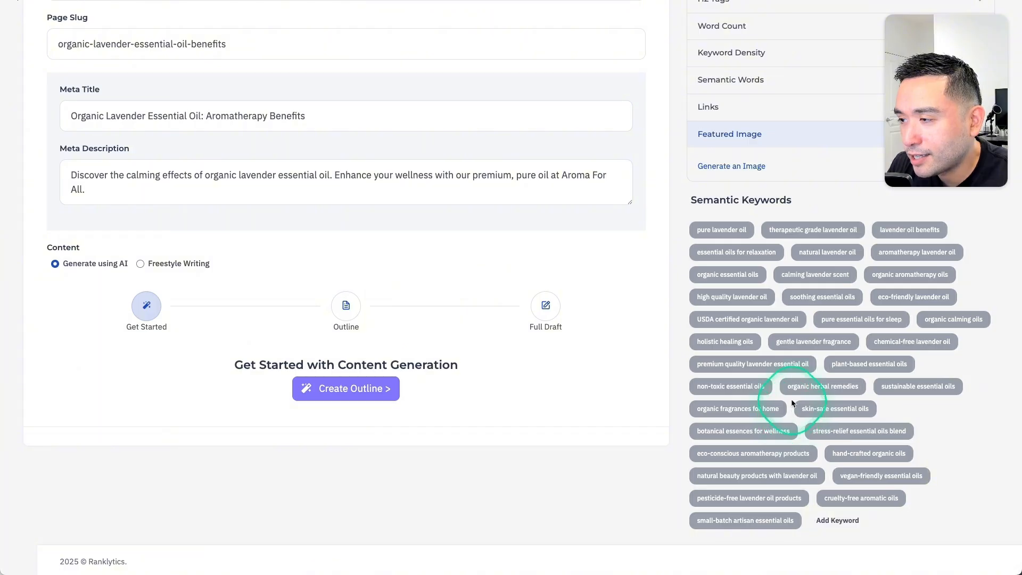
Step: Read the SEO Score guidelines for the article's Title and H1 Tag
scroll(792, 309, up, 3)
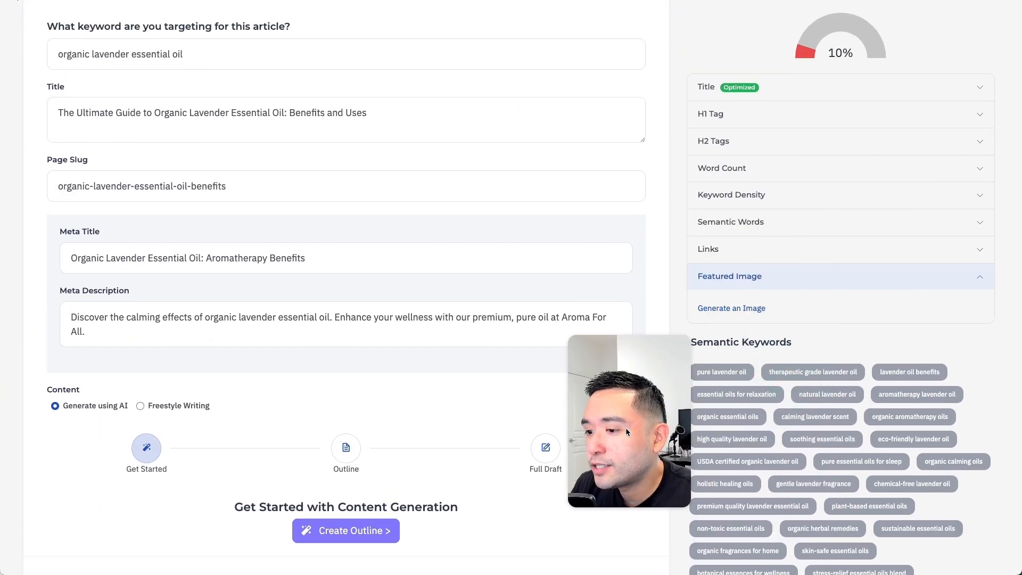
scroll(851, 126, up, 2)
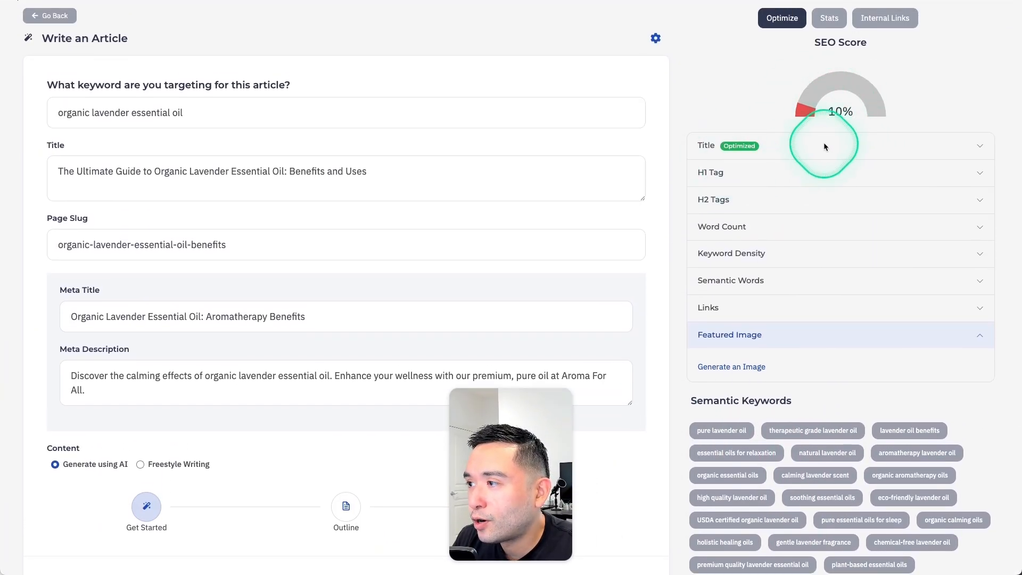
click(964, 149)
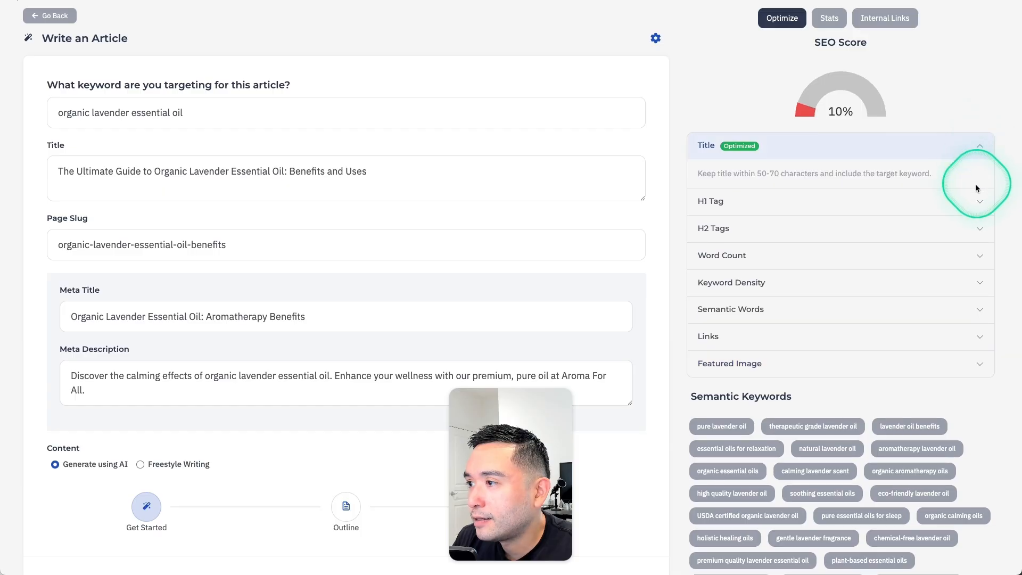
click(975, 203)
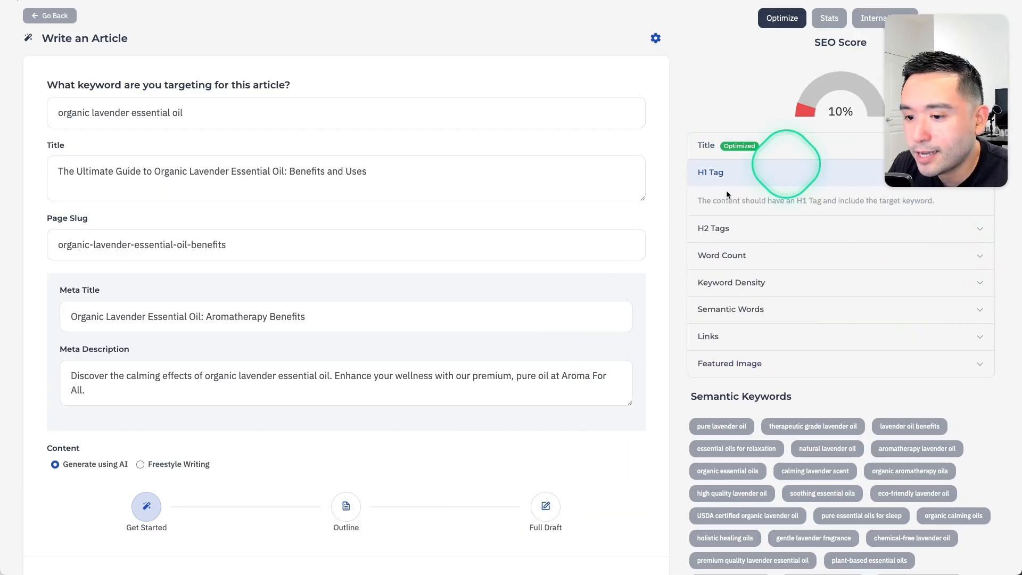
Step: Generate the article's outline with AI and follow its sections through to the conclusion
scroll(258, 365, down, 4)
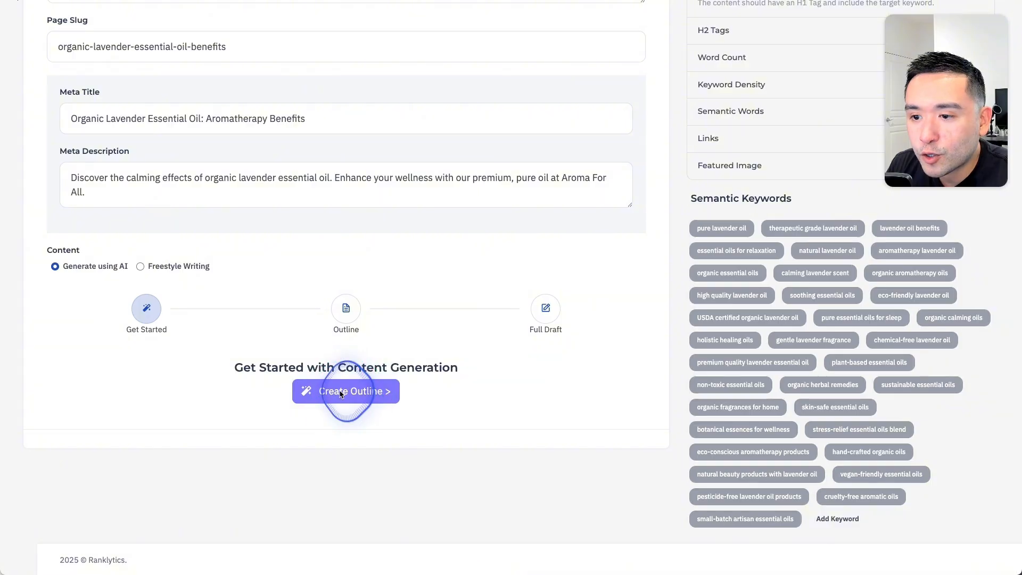
click(329, 397)
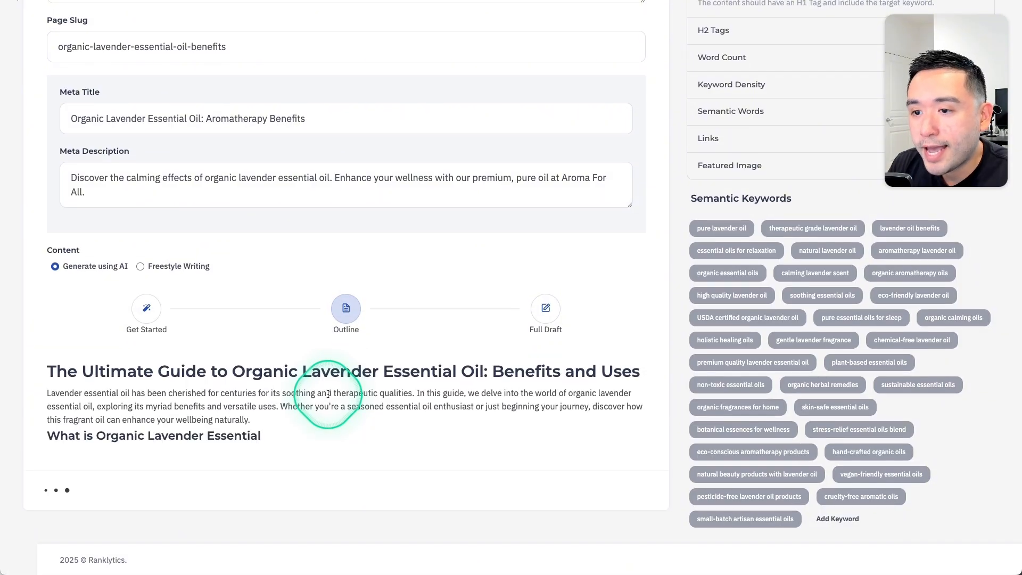
scroll(255, 399, down, 1)
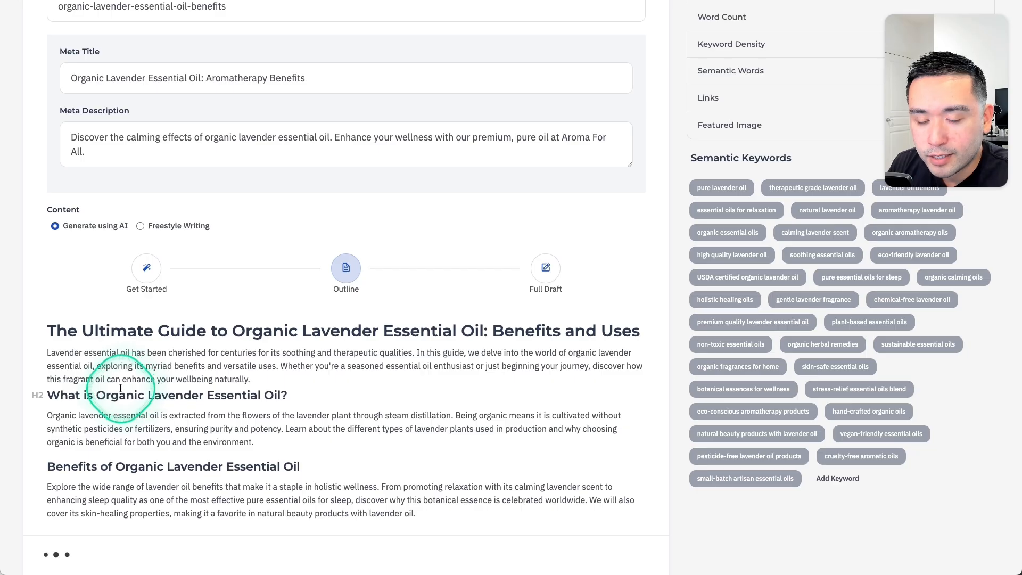
scroll(122, 389, down, 1)
scroll(122, 388, down, 1)
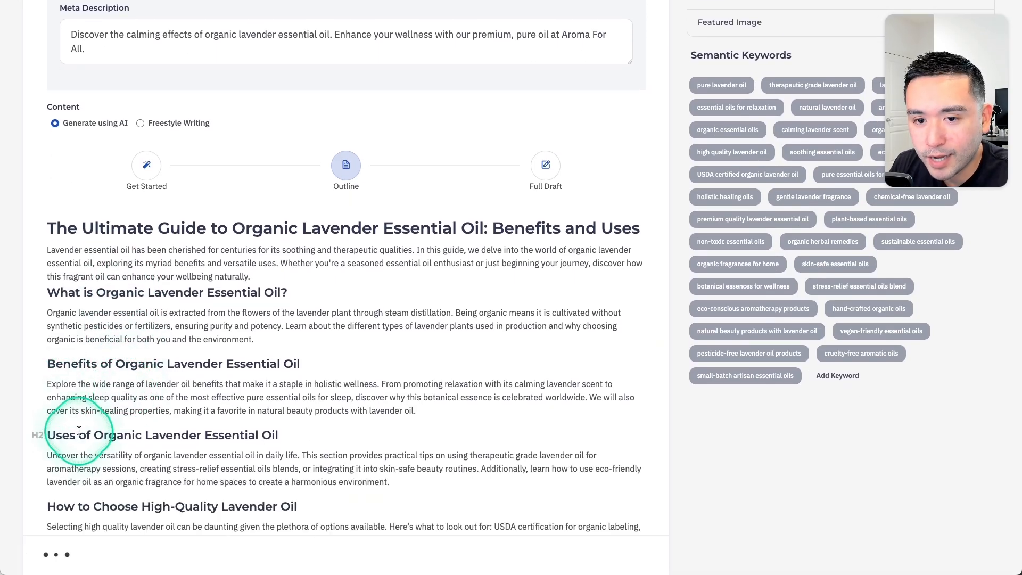
scroll(90, 436, down, 1)
scroll(91, 437, down, 3)
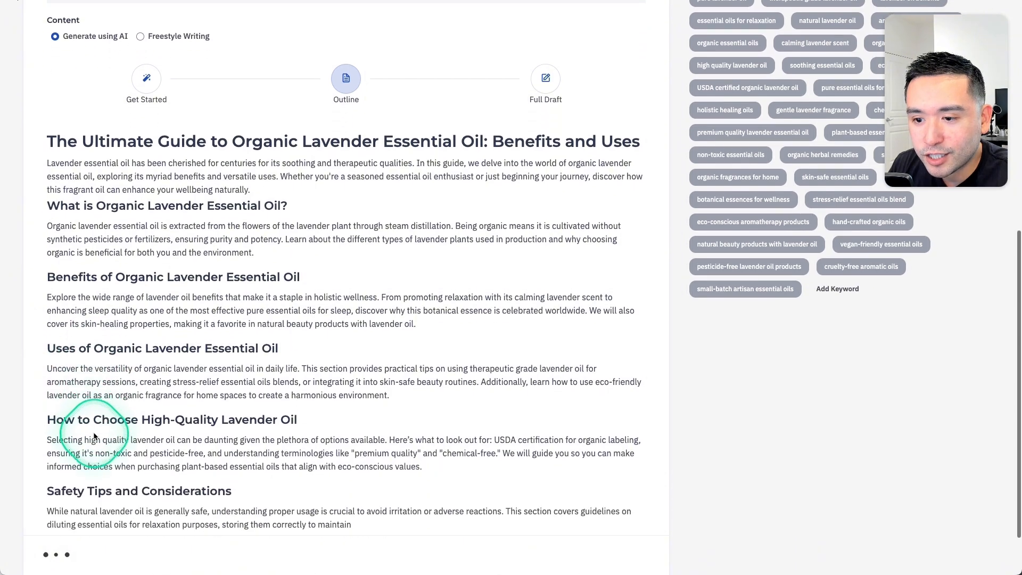
scroll(251, 346, down, 2)
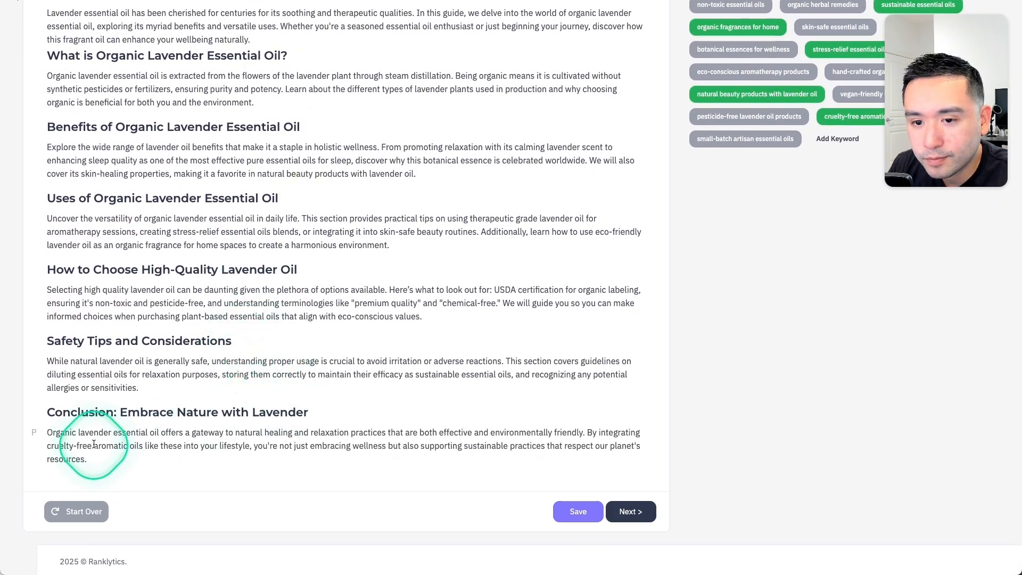
Step: Examine the outline's section headings, from "What is Organic Lavender Essential Oil?" to "Conclusion: Embrace Nature with Lavender"
scroll(74, 415, up, 1)
drag(111, 53, 374, 63)
drag(101, 119, 278, 116)
drag(110, 196, 170, 195)
drag(69, 264, 132, 264)
drag(95, 332, 219, 332)
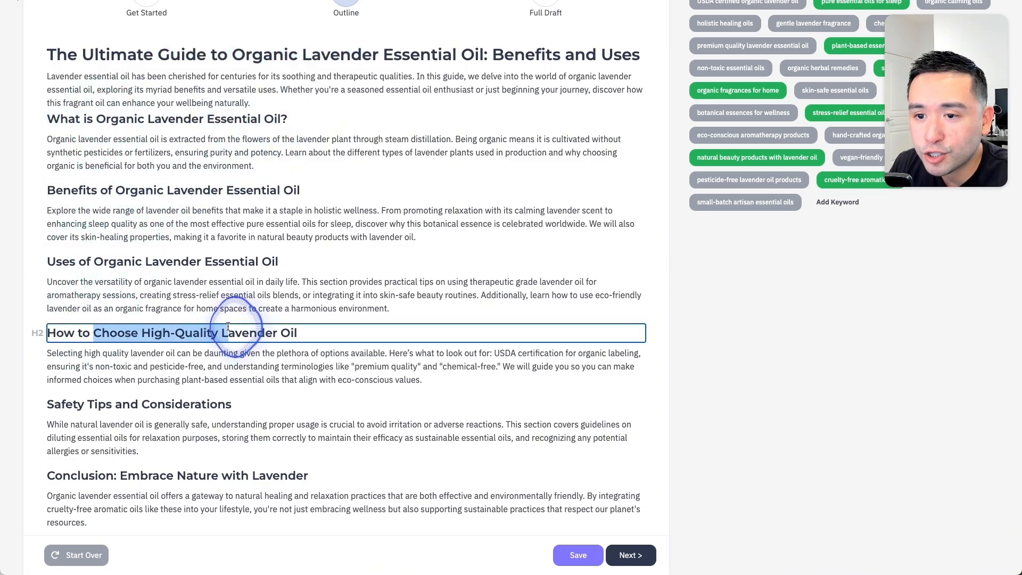
drag(73, 404, 207, 405)
drag(133, 473, 307, 475)
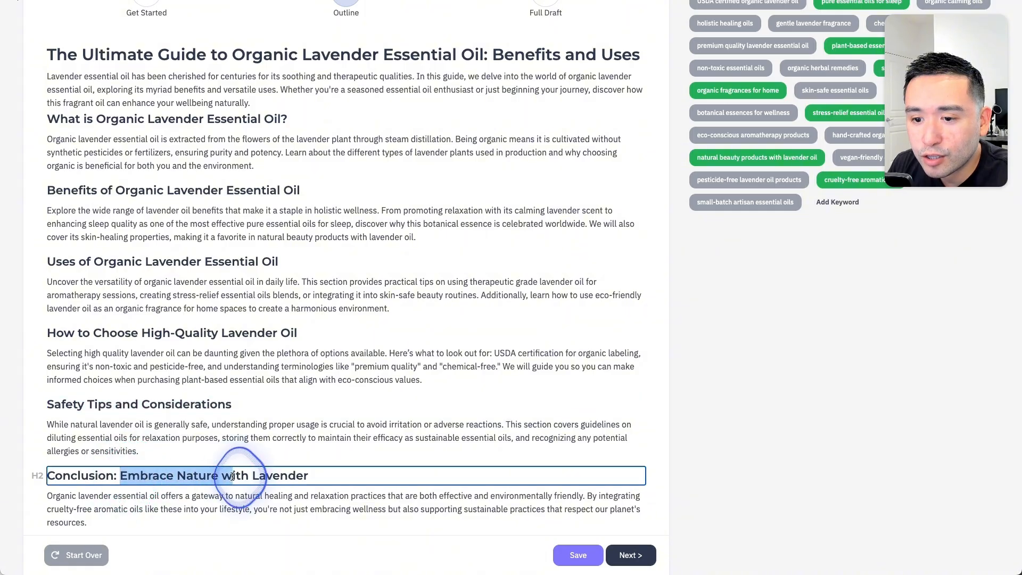
scroll(222, 461, up, 3)
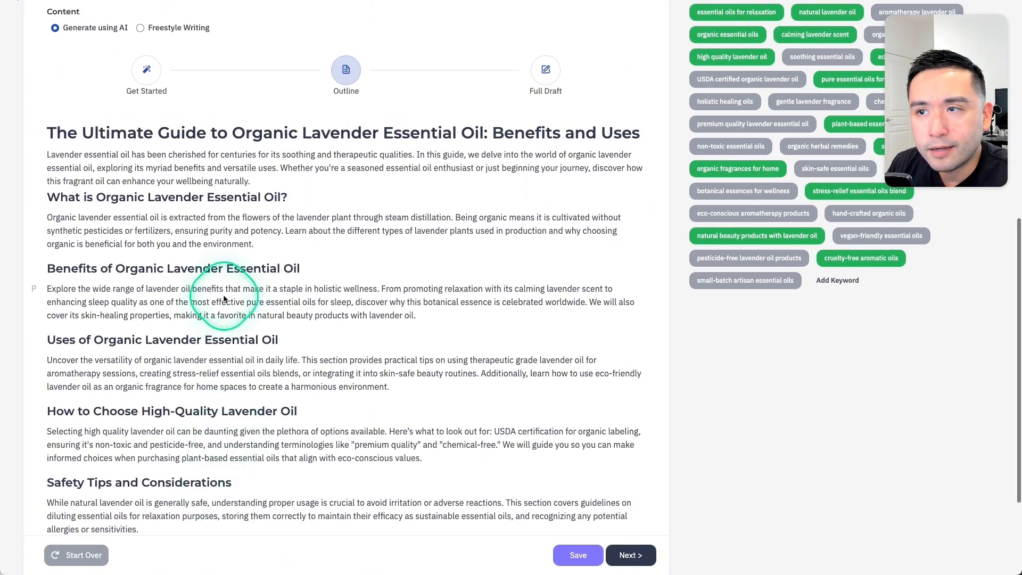
Step: Generate the full draft from the outline and check the article's semantic keywords
click(626, 554)
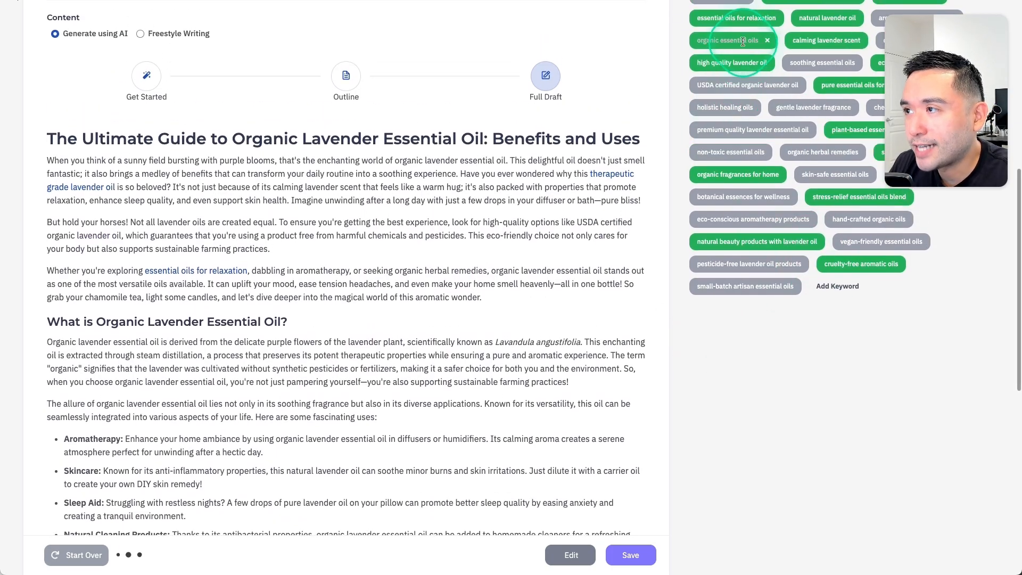
scroll(742, 87, up, 2)
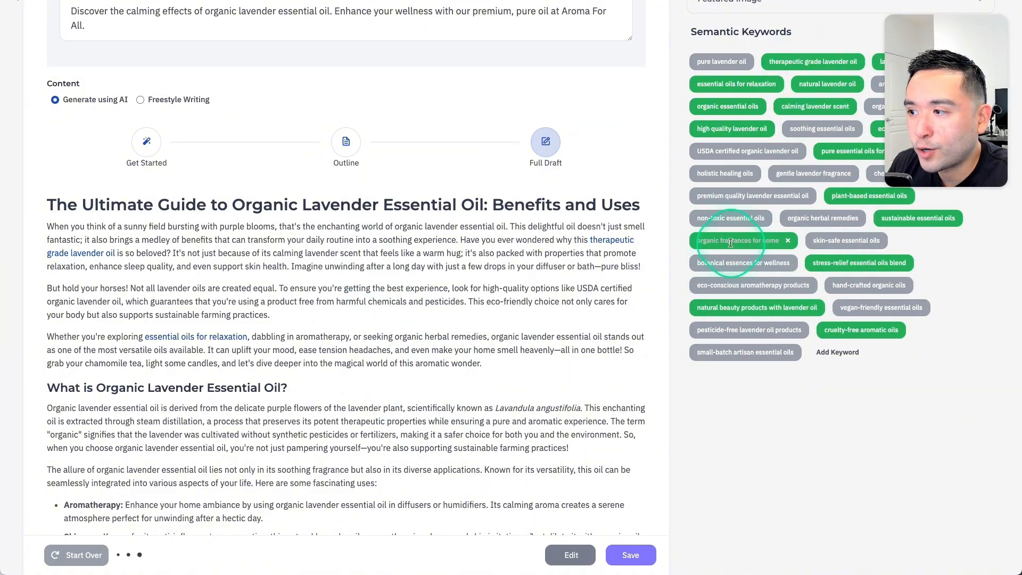
scroll(687, 133, up, 2)
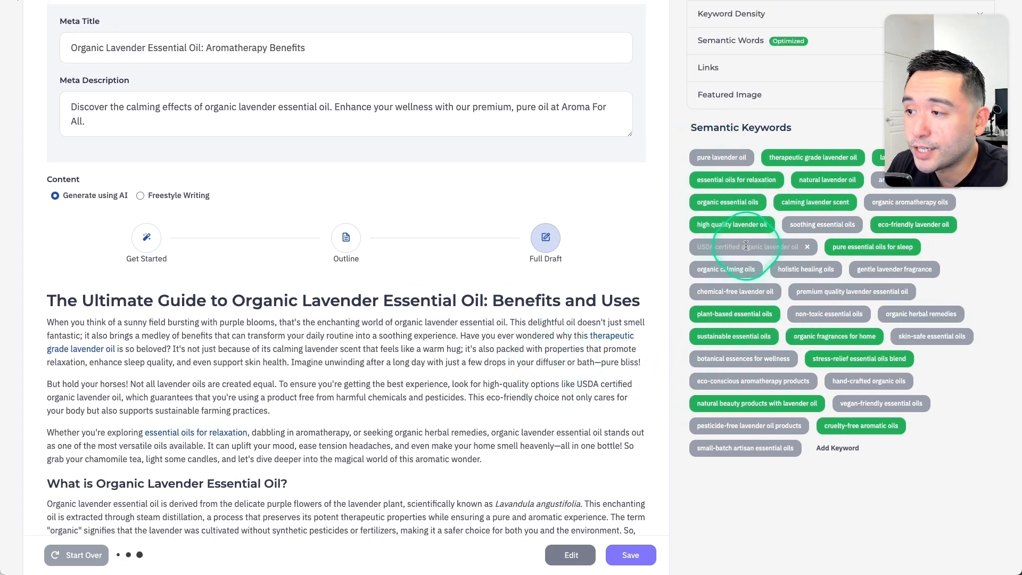
Step: Skim the full draft to its conclusion, check the word count and inspect the URL behind the "soothing essential oils" link
scroll(656, 315, down, 20)
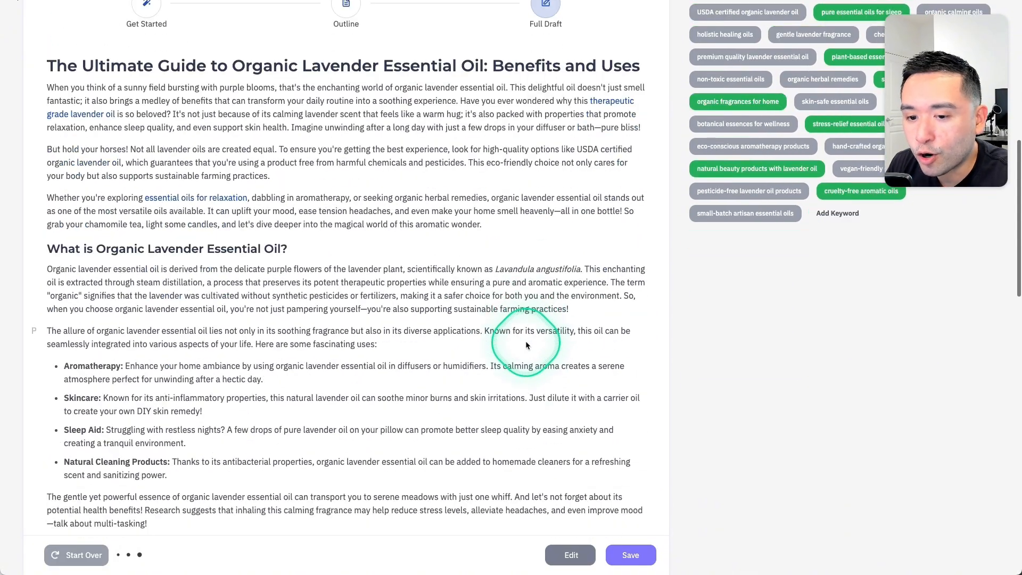
scroll(559, 483, down, 2)
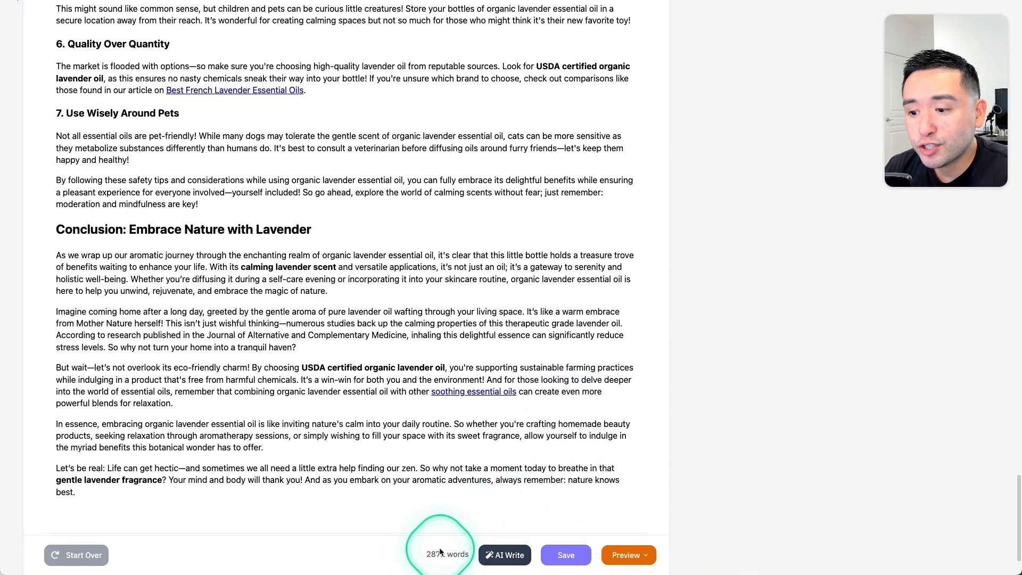
scroll(463, 436, up, 1)
click(461, 425)
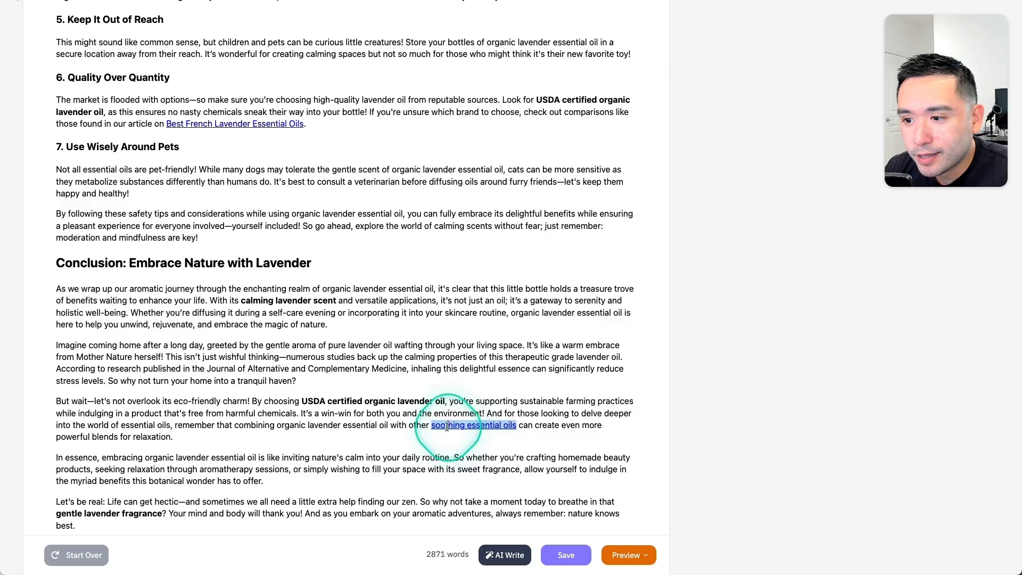
click(473, 425)
scroll(442, 399, right, 1)
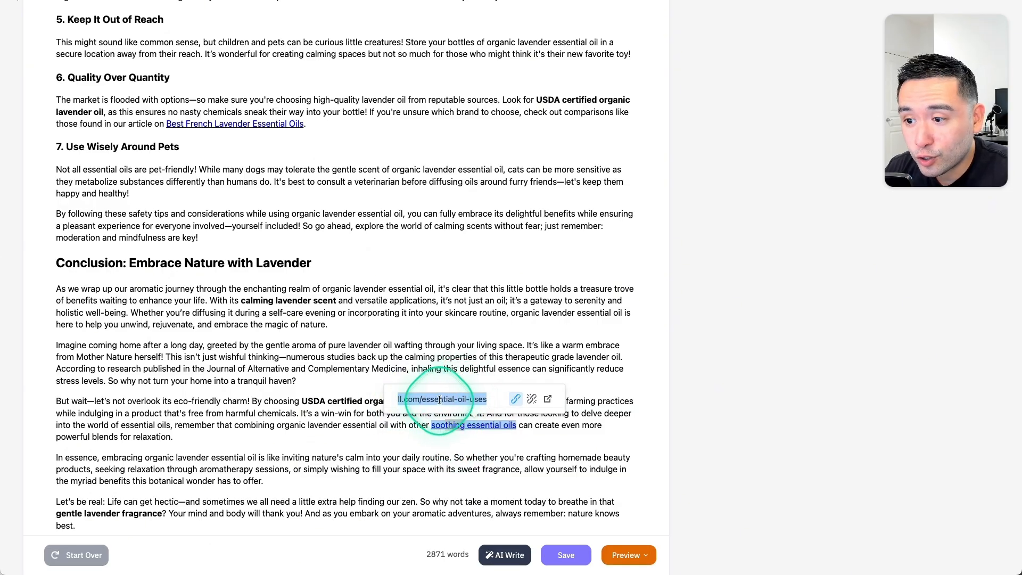
click(456, 311)
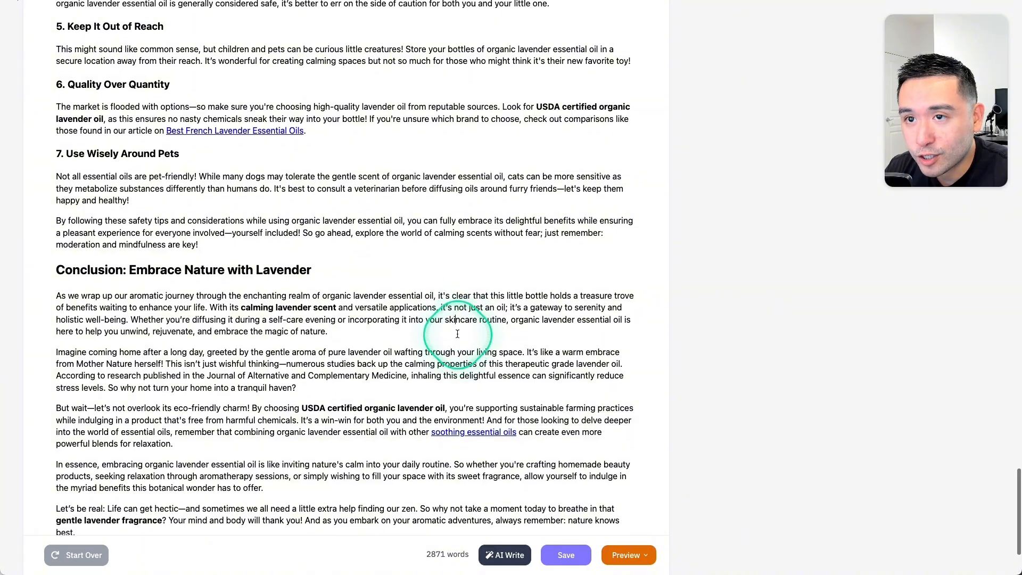
Step: Inspect the URL behind the "Best French Lavender Essential Oils" link in the "Quality Over Quantity" section
scroll(456, 330, up, 1)
click(211, 150)
triple_click(207, 150)
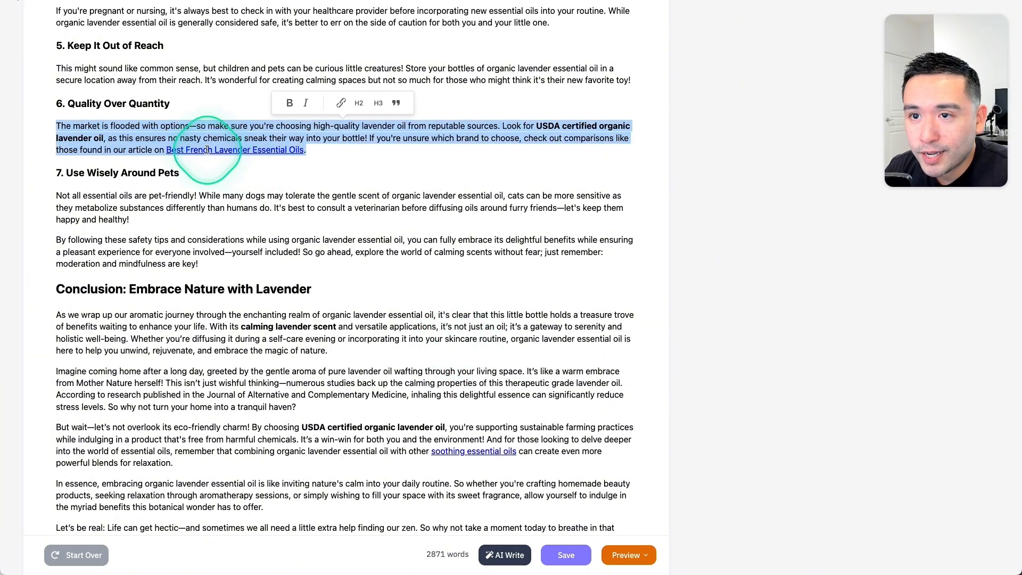
click(207, 150)
click(209, 151)
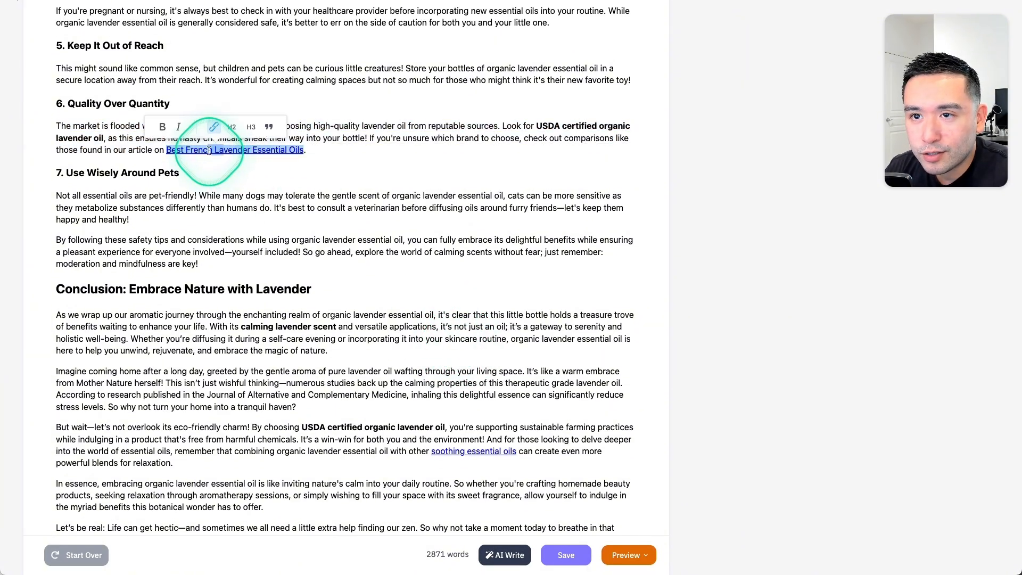
click(204, 151)
drag(191, 152, 219, 147)
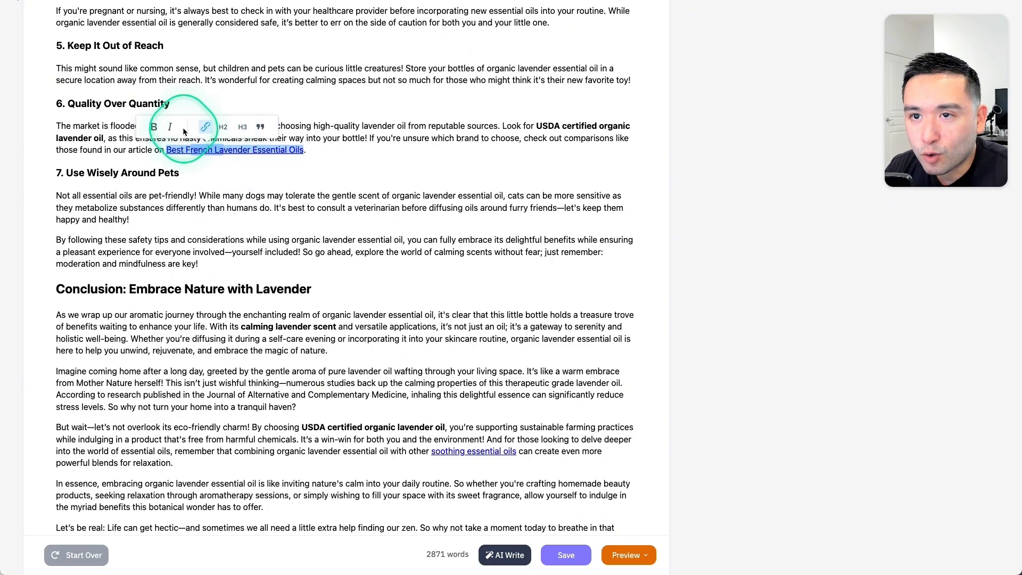
click(206, 131)
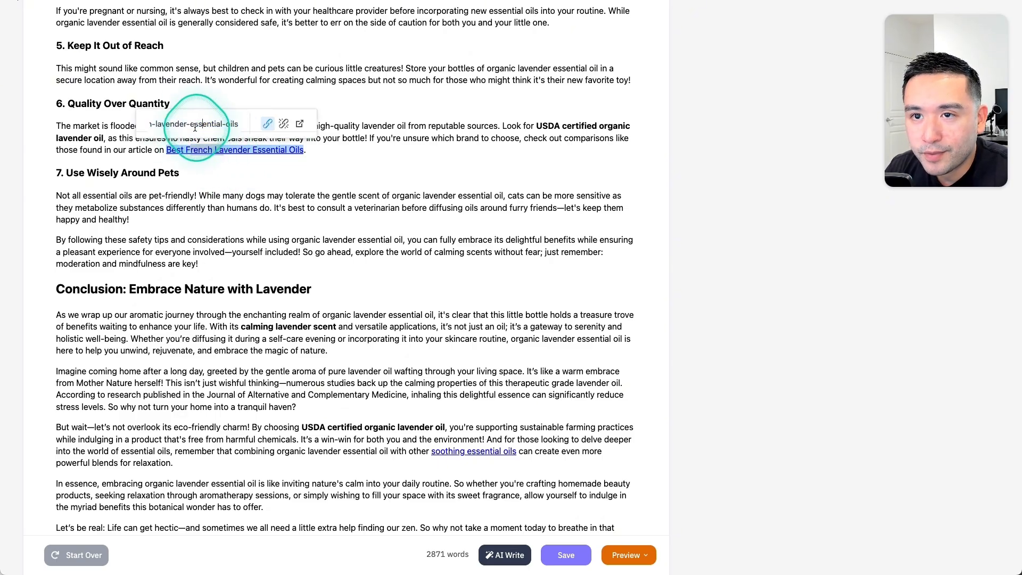
drag(200, 123, 226, 149)
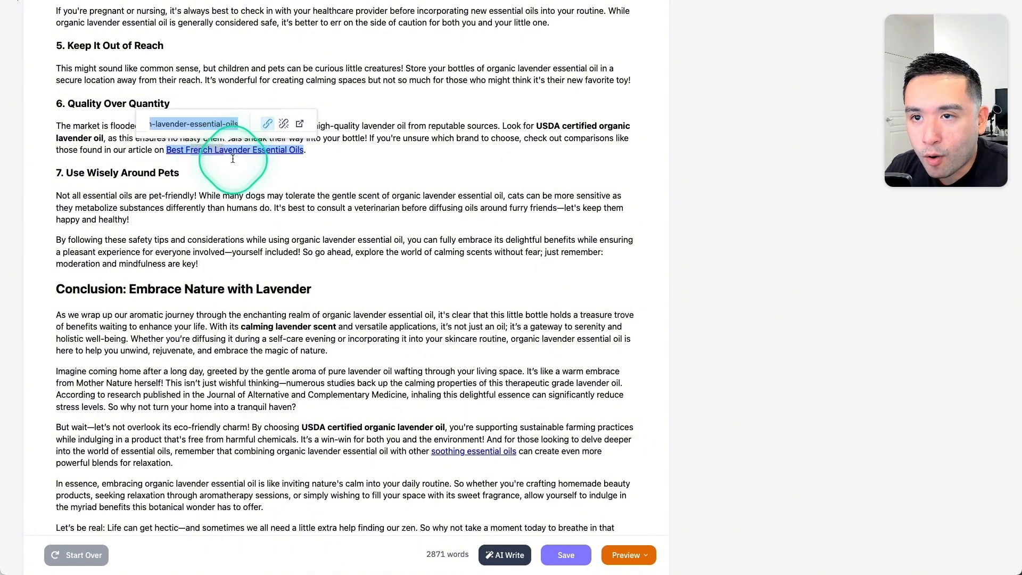
click(233, 160)
drag(246, 148, 202, 149)
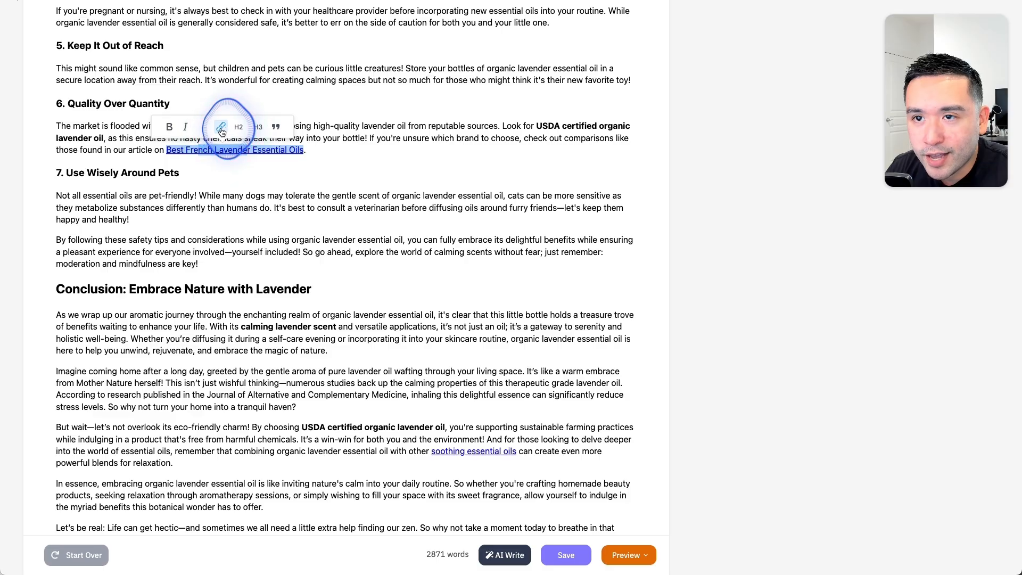
click(228, 171)
Step: Inspect the URL behind the "essential oils for relaxation" link in the "Aromatherapy Bliss" section
scroll(280, 194, up, 5)
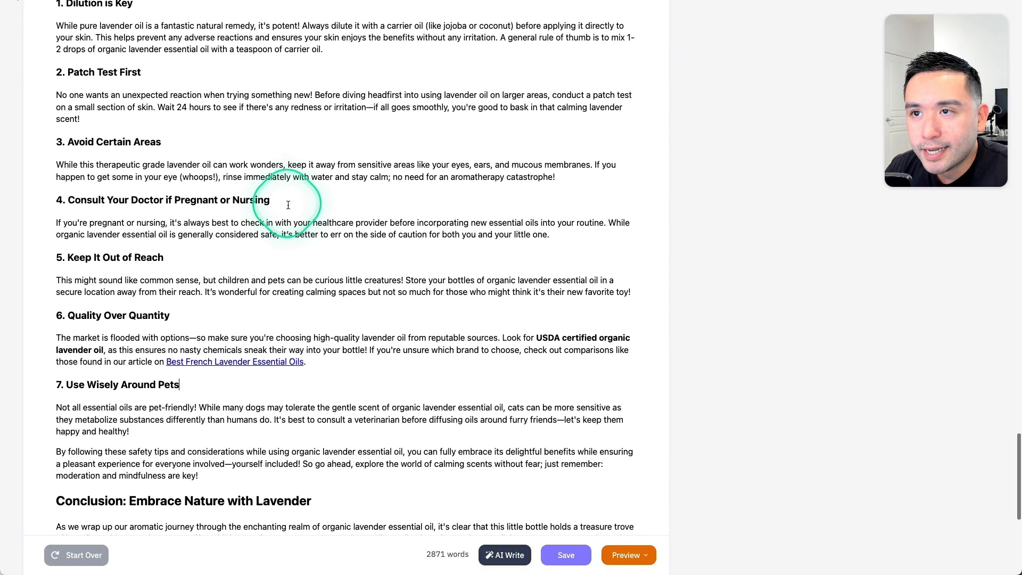
scroll(288, 205, up, 15)
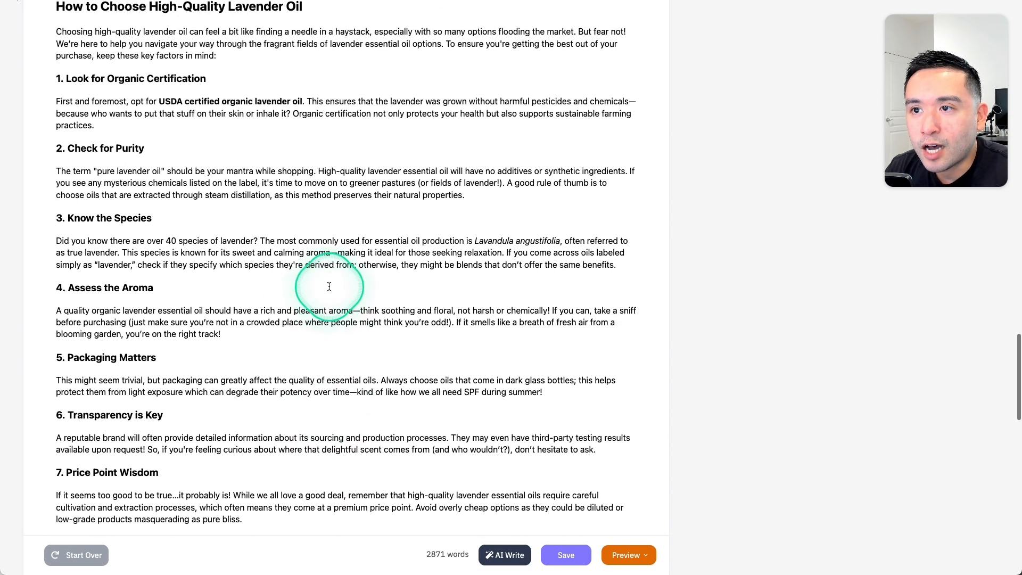
scroll(329, 286, up, 18)
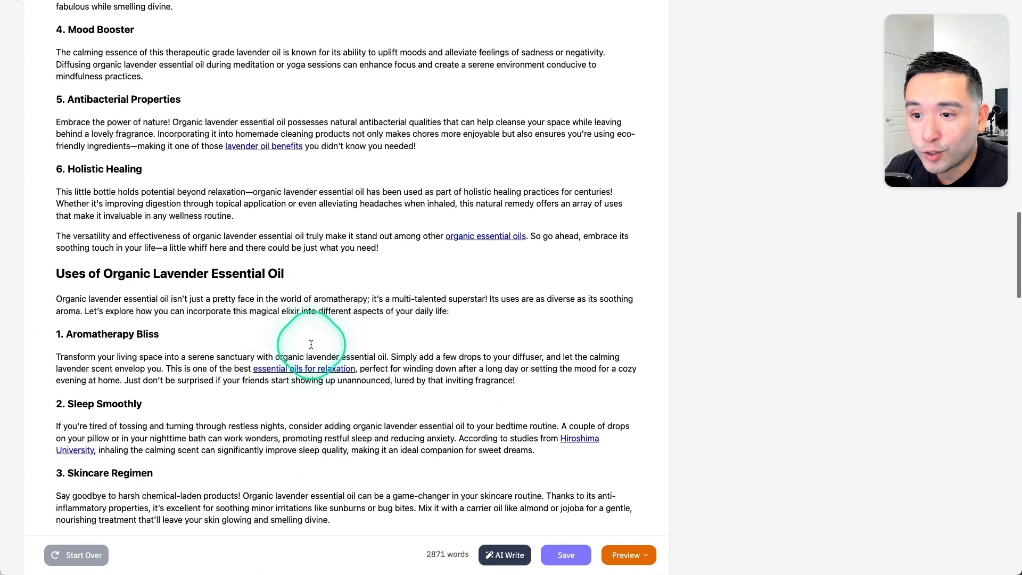
click(320, 367)
click(303, 345)
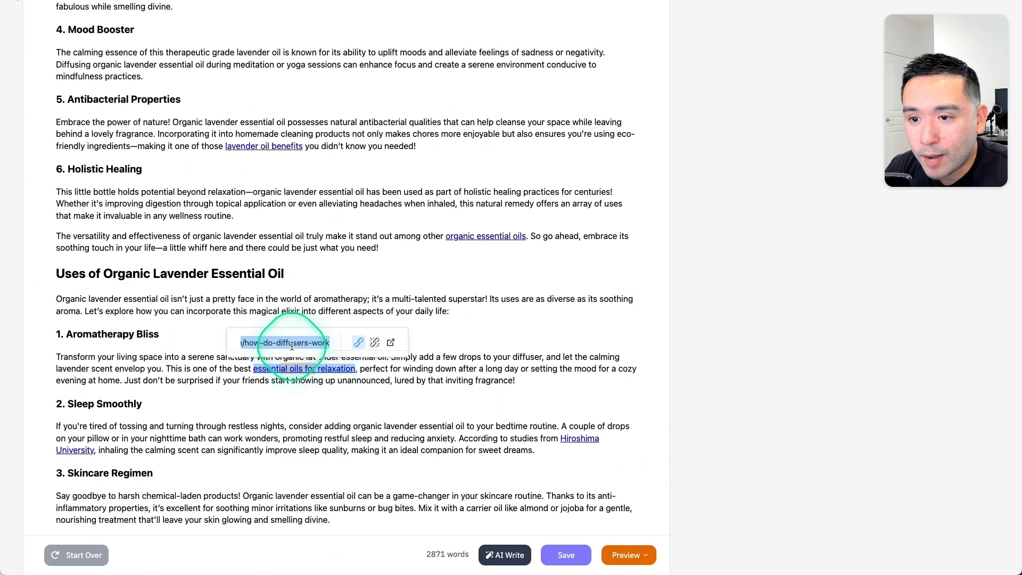
click(322, 300)
Step: Return to the start of the article and review the AI model and writing style settings without changing them
scroll(326, 307, up, 5)
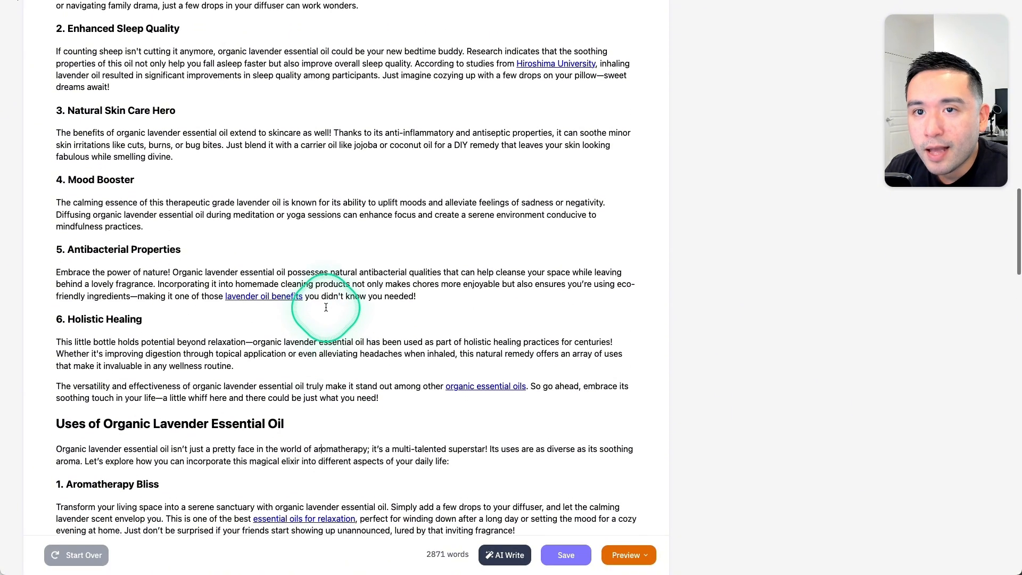
scroll(325, 307, up, 8)
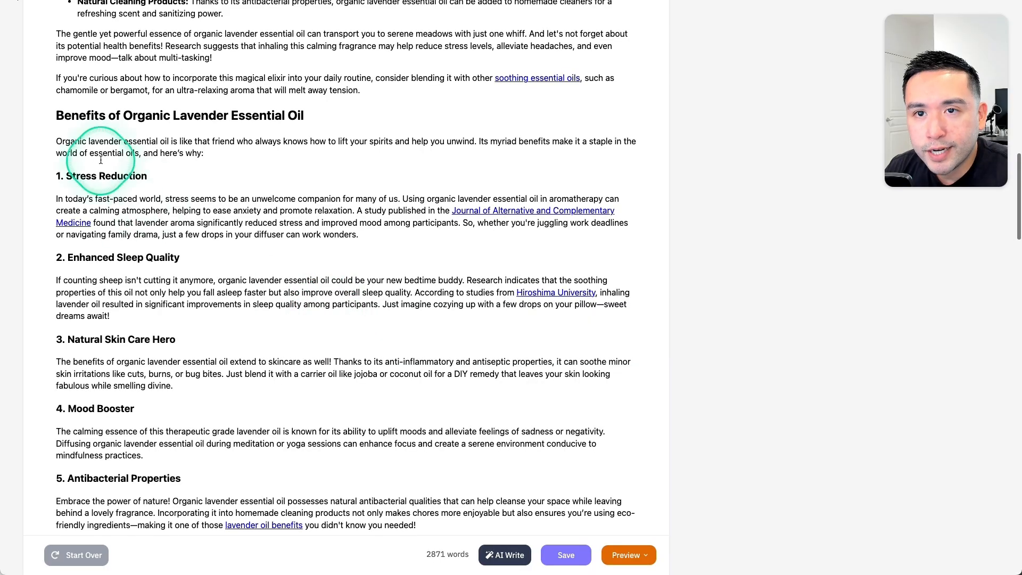
scroll(240, 208, up, 15)
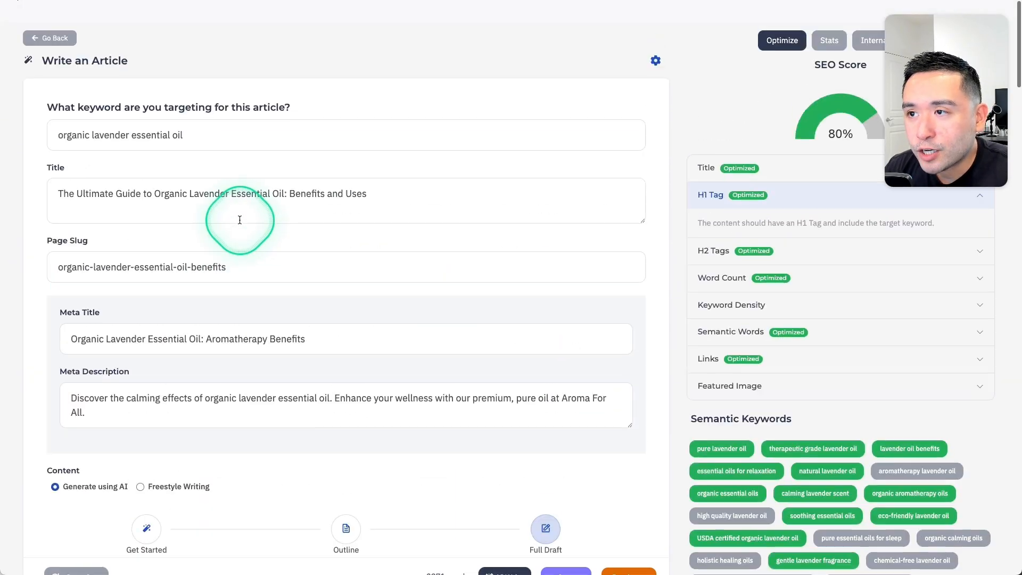
scroll(239, 220, down, 1)
click(656, 40)
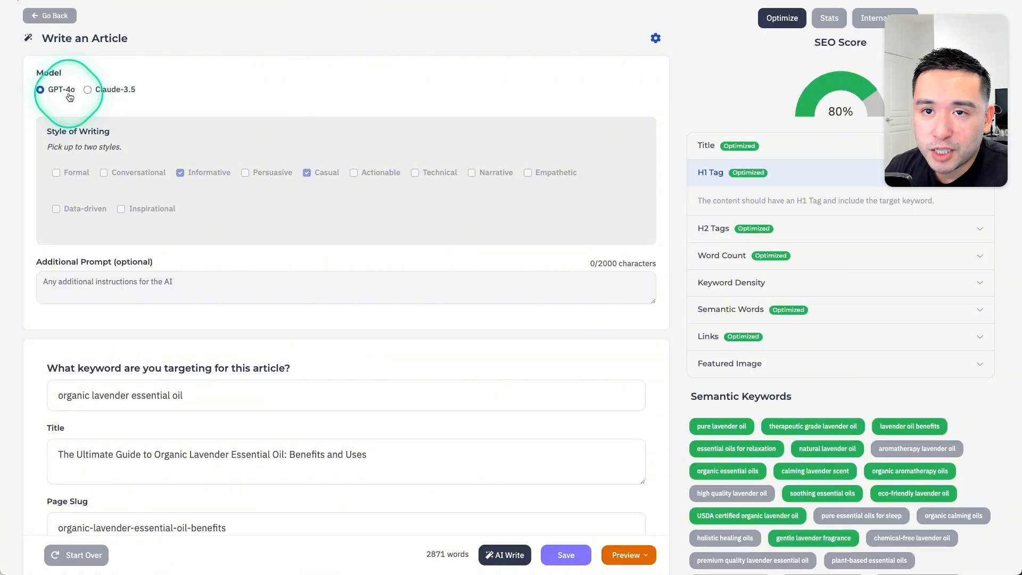
click(655, 39)
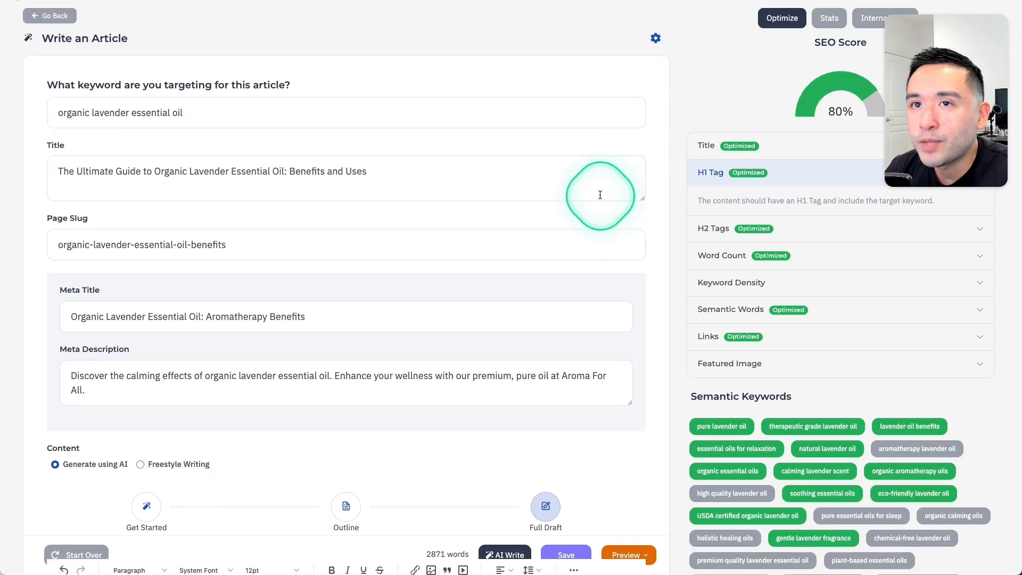
Step: Review the SEO score's optimization guidelines for the title, H1 tag and keyword density
scroll(567, 257, down, 8)
scroll(578, 258, up, 7)
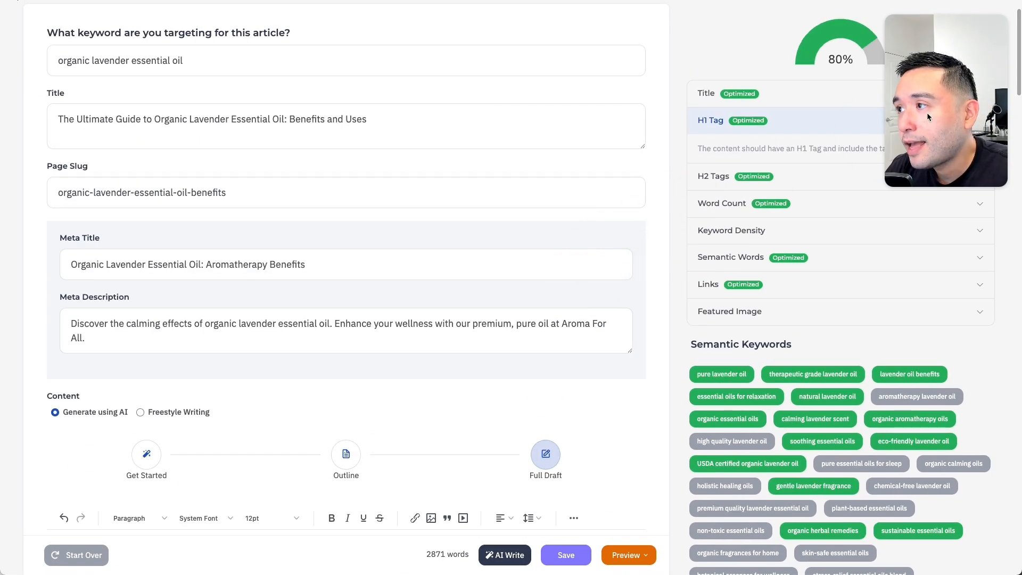
scroll(927, 117, up, 1)
click(713, 124)
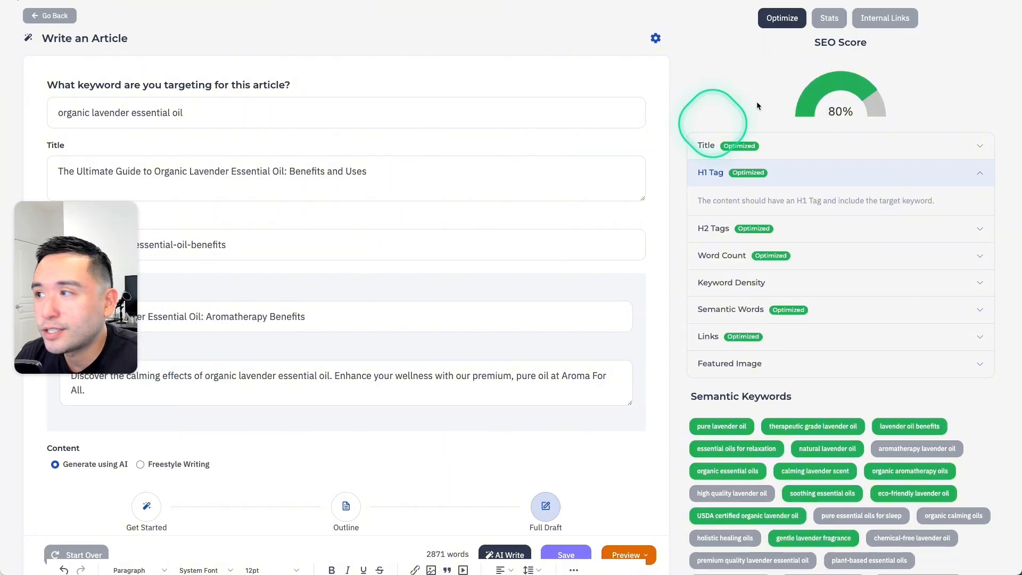
click(837, 155)
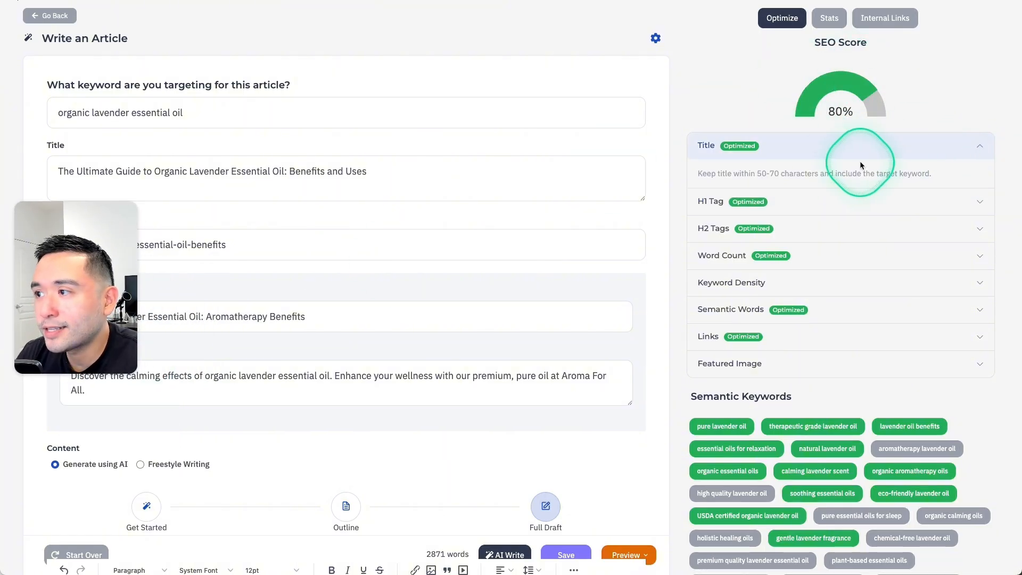
click(969, 198)
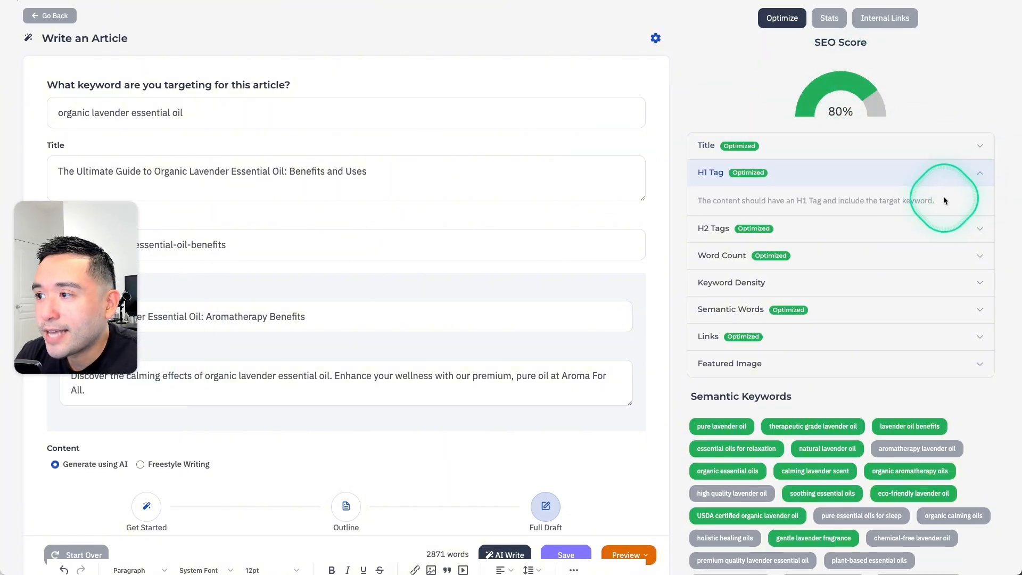
click(990, 289)
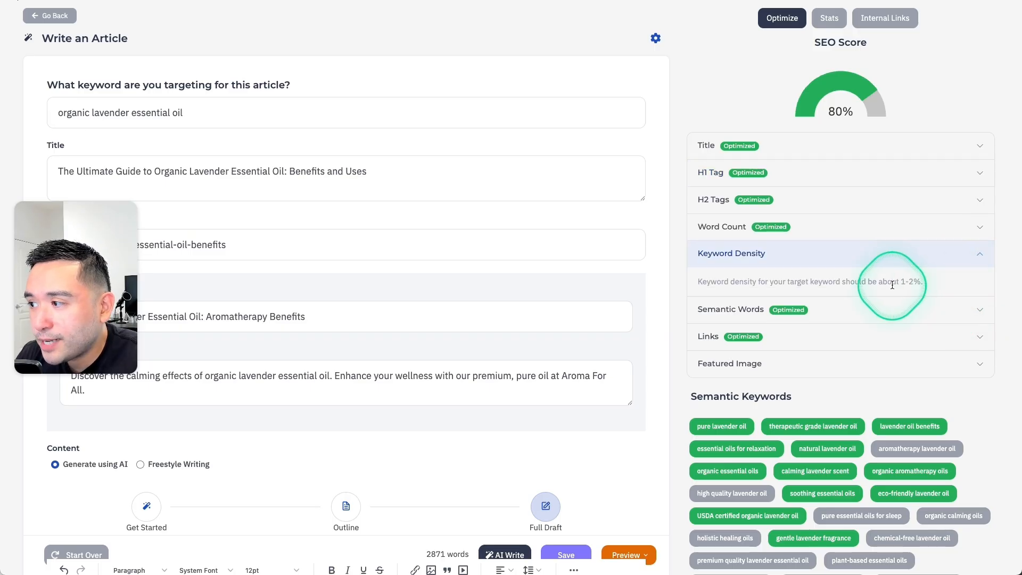
drag(926, 282, 691, 264)
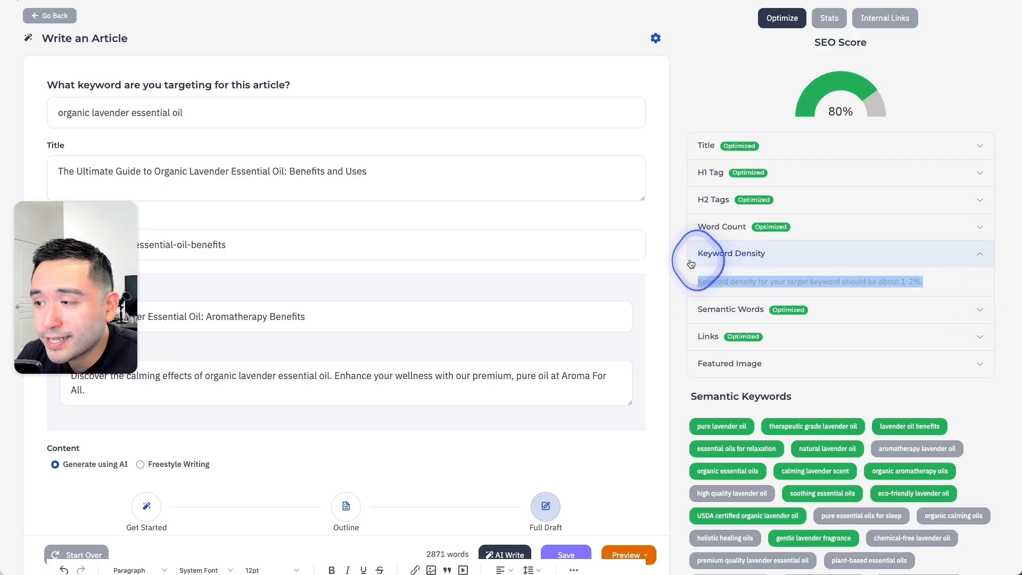
click(713, 260)
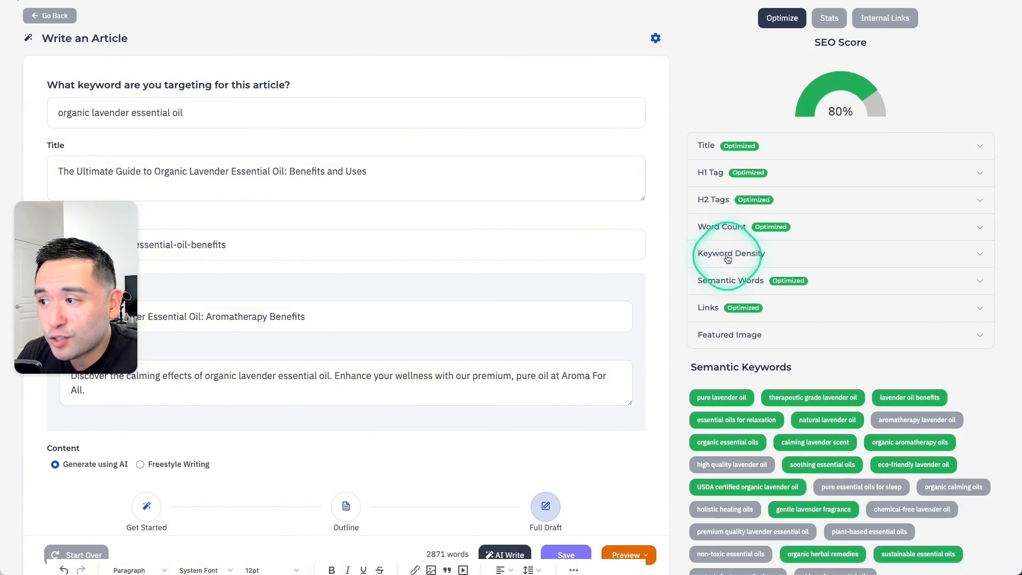
click(746, 257)
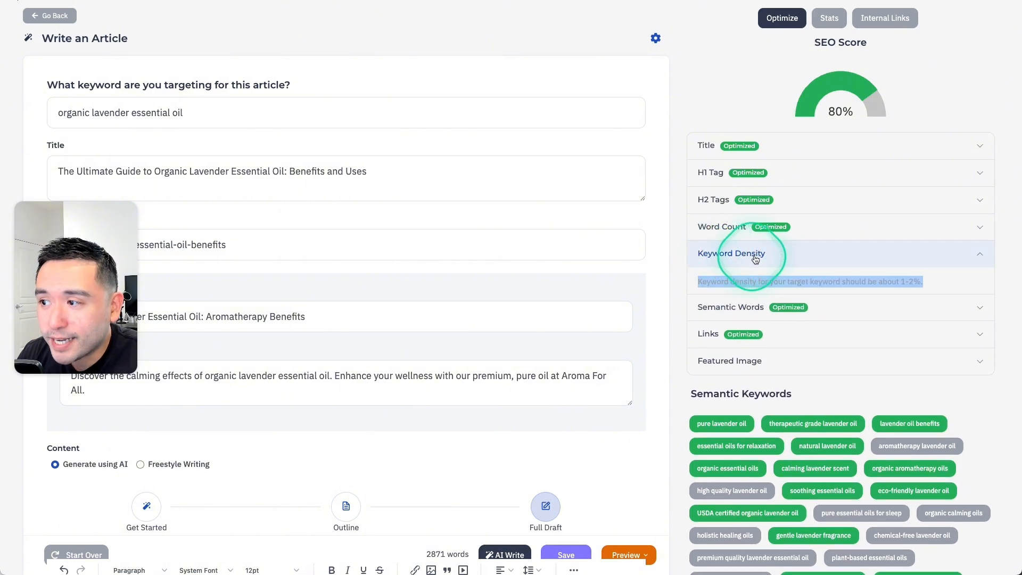
click(773, 282)
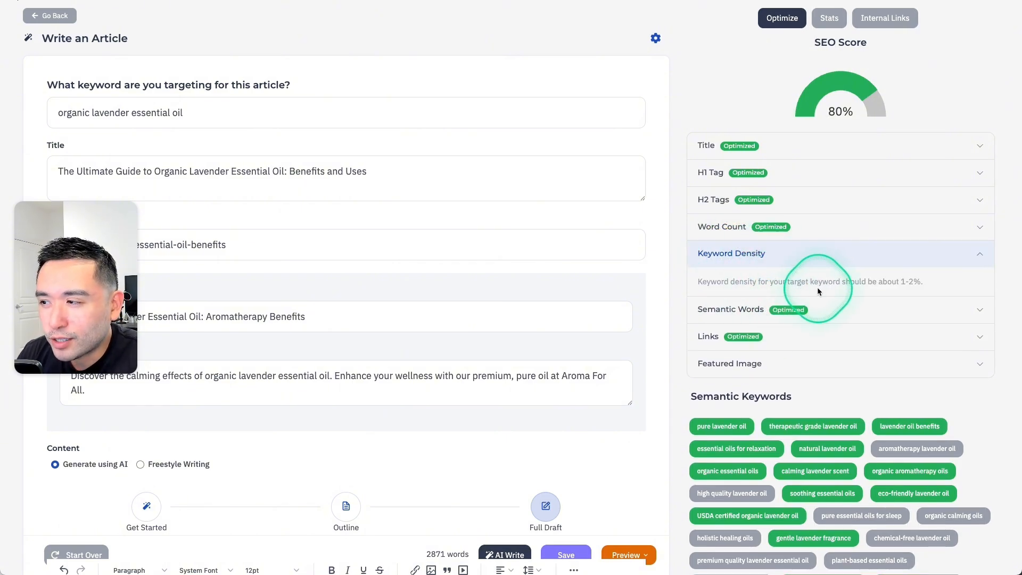
Step: Open the featured image options for the article and browse the available stock photos
click(738, 368)
click(736, 368)
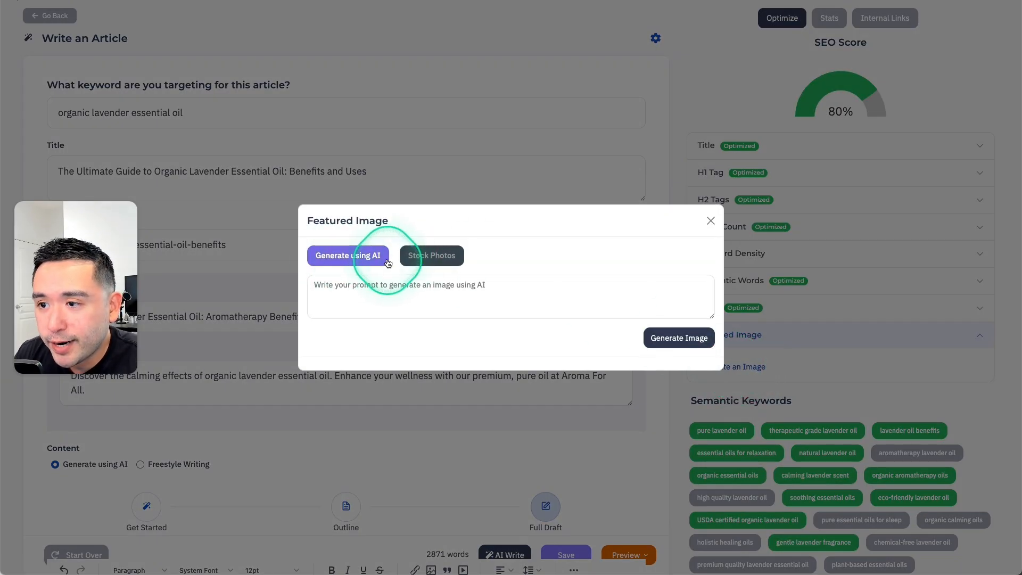
click(436, 257)
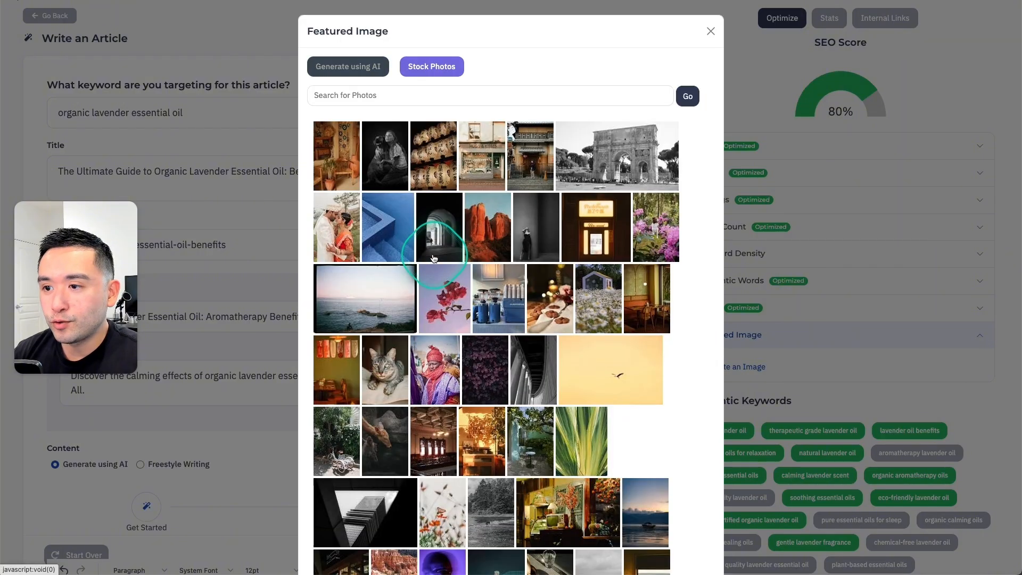
scroll(502, 148, down, 5)
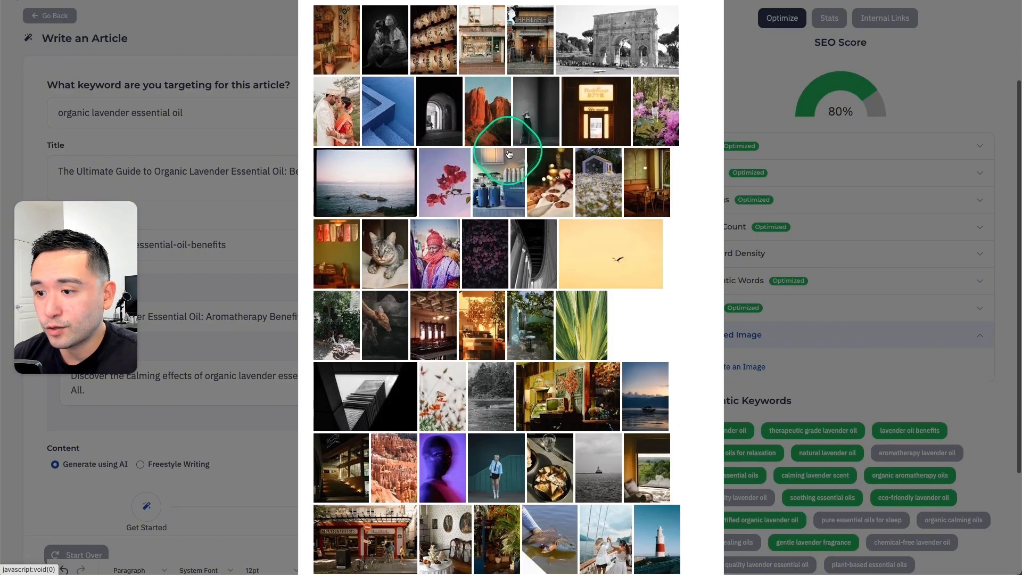
scroll(508, 153, up, 5)
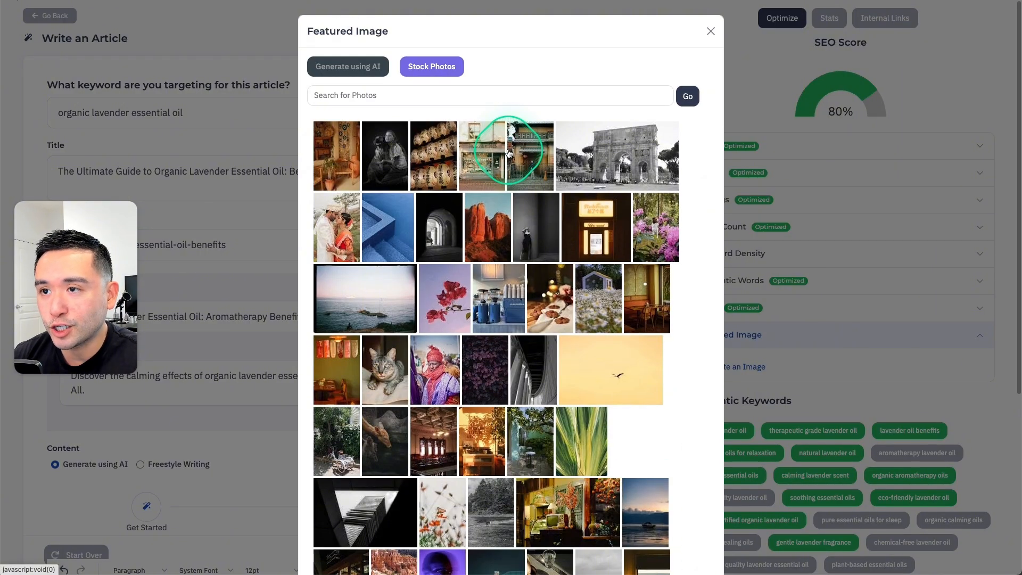
Step: Generate an AI image of "lavender essential oil bottle on top of a nightstand next to an essential oil diffuser" and set it as the featured image
click(360, 71)
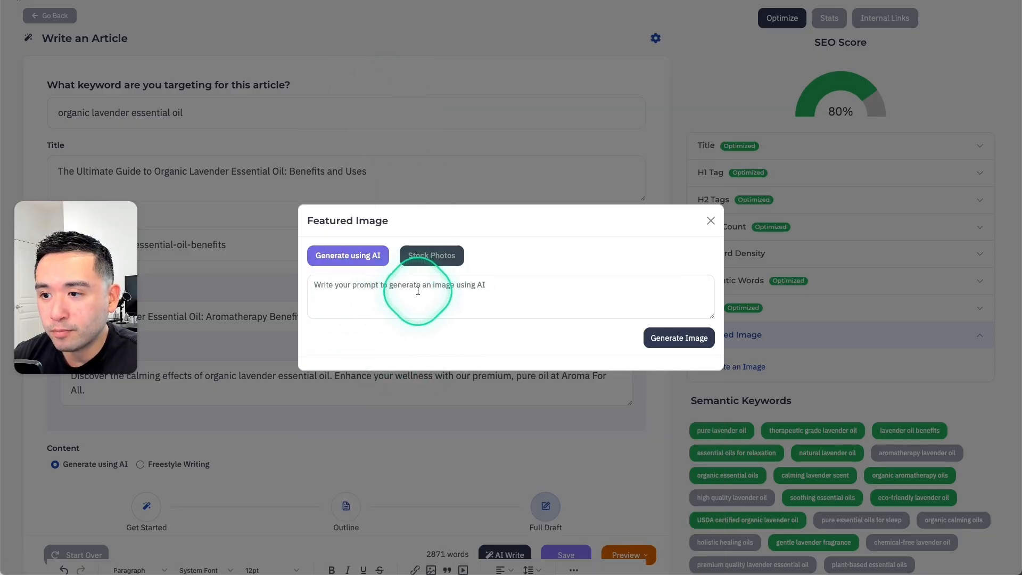
click(476, 287)
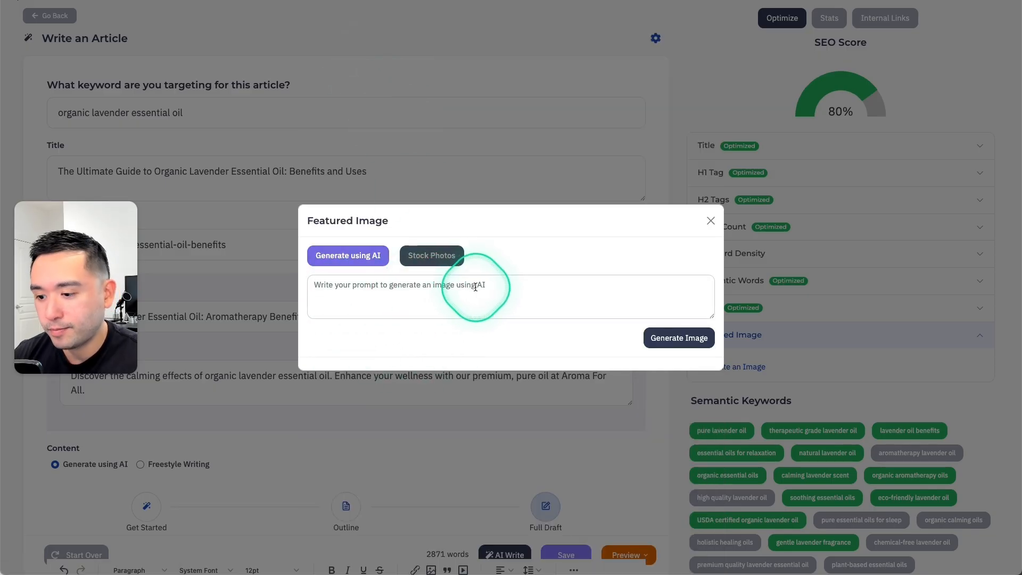
text(lavender essential oil bottle on top of a nightstand next to an essential oil diffuser)
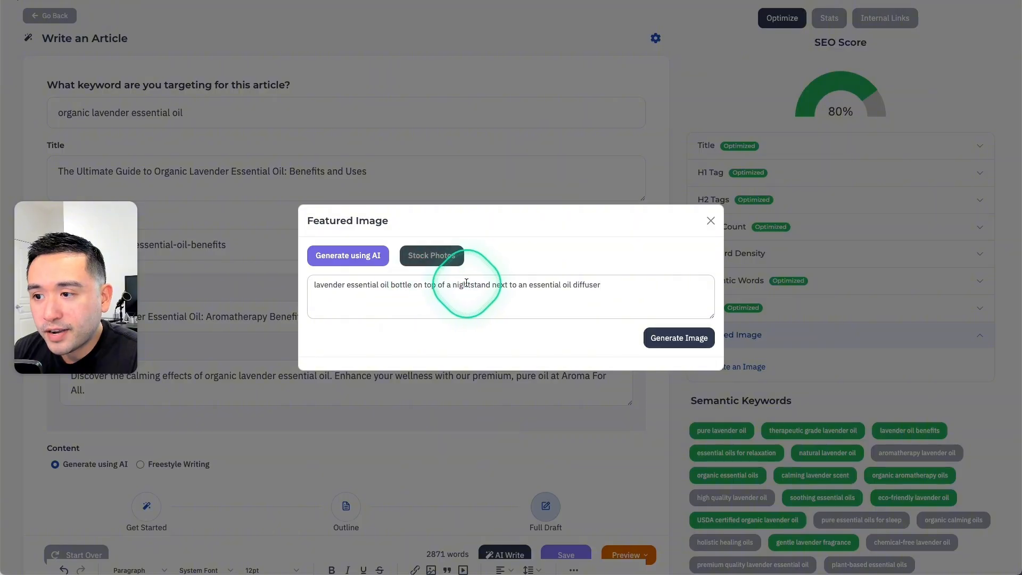
click(678, 341)
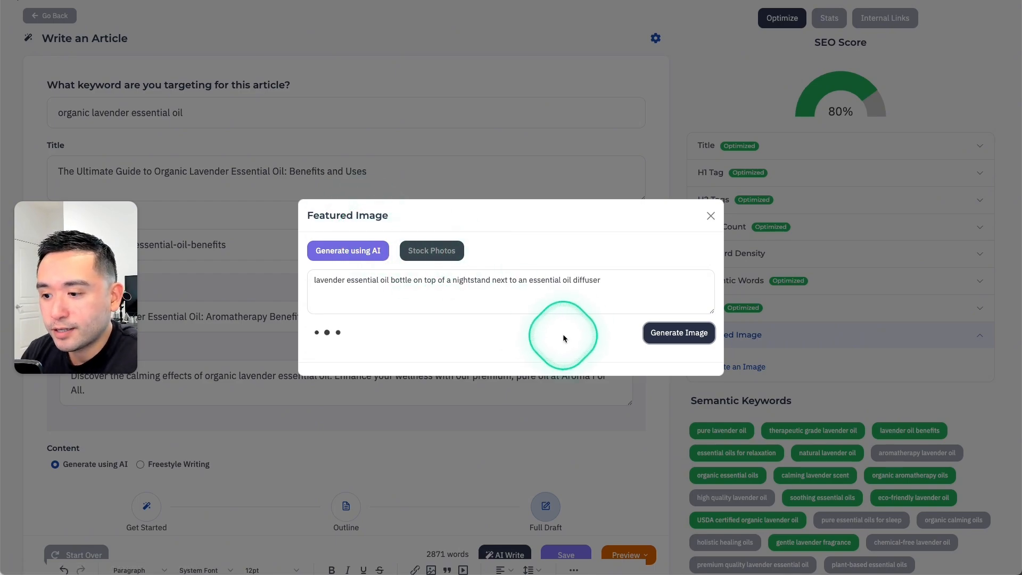
click(406, 322)
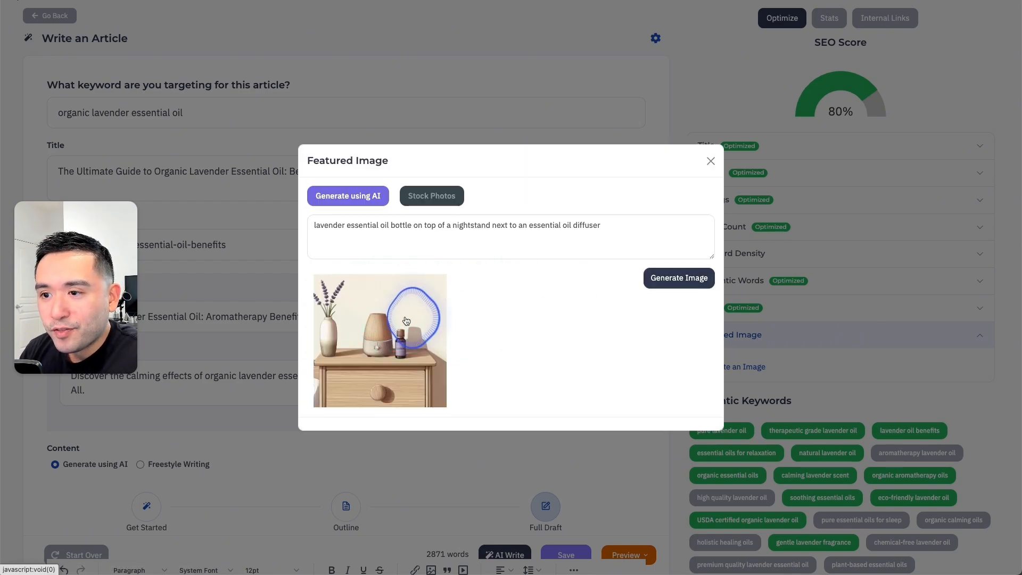
scroll(402, 322, down, 7)
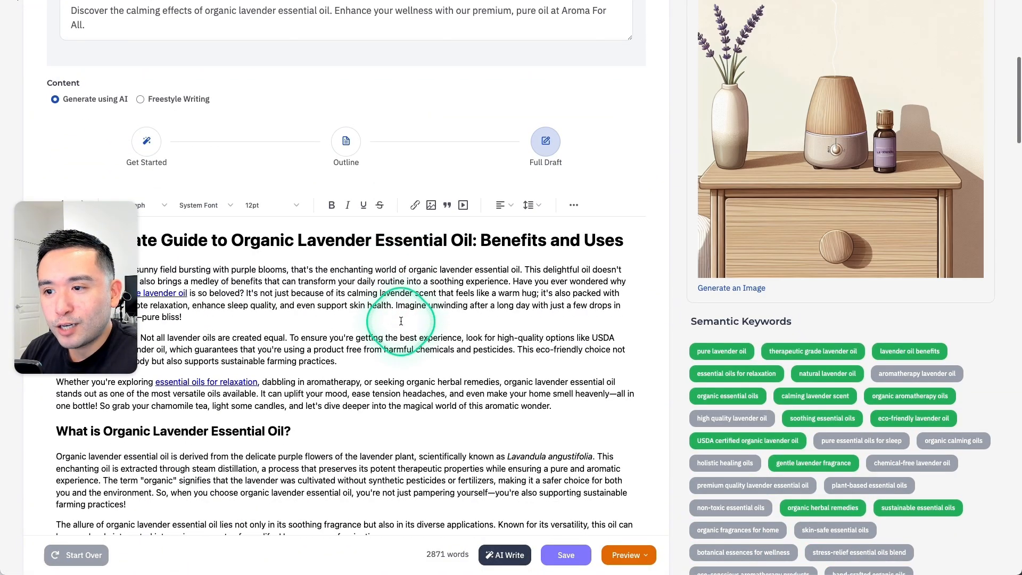
scroll(848, 265, up, 3)
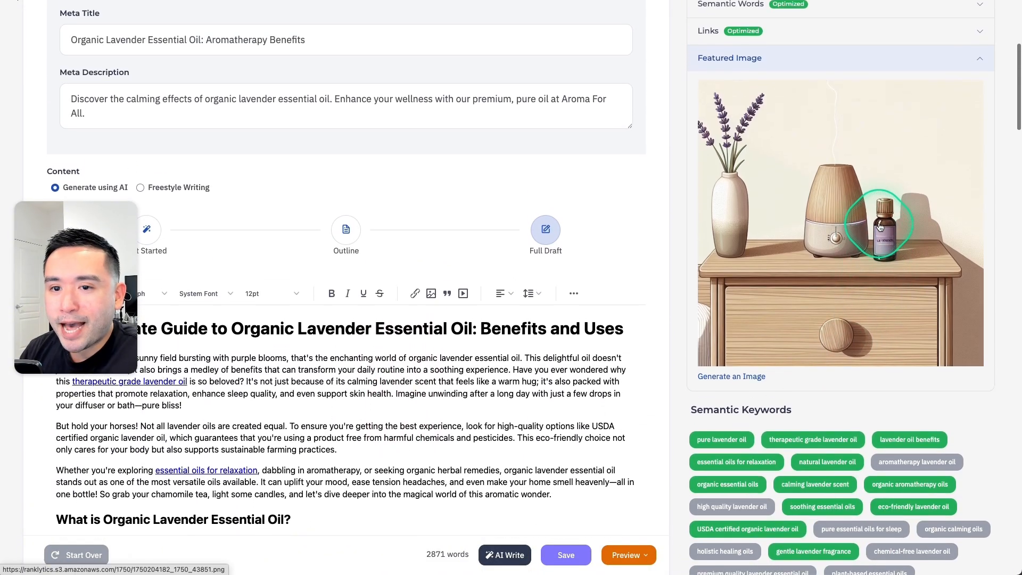
Step: Review the suggested statistics and the suggested internal links for the lavender oil article
scroll(854, 240, up, 3)
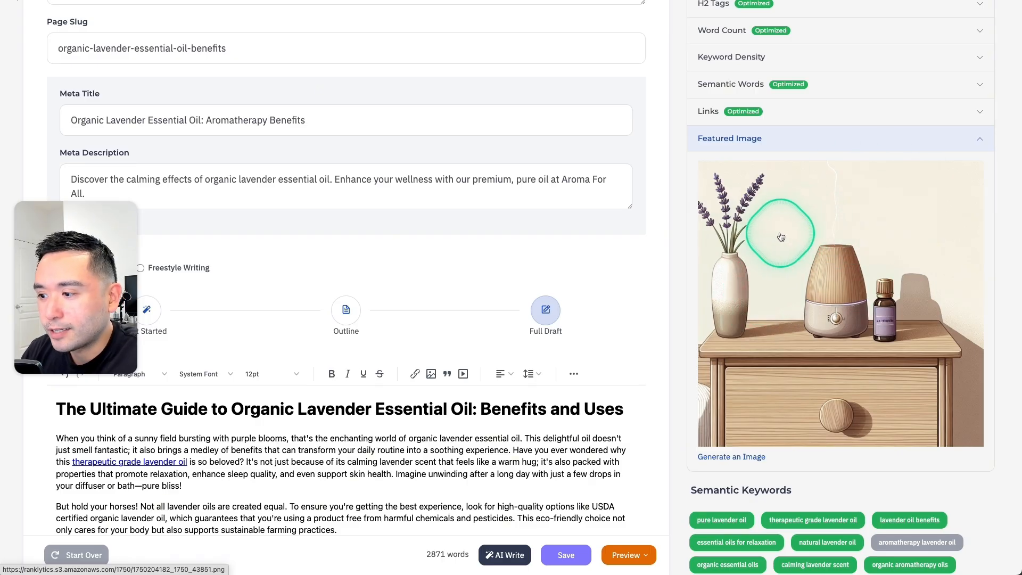
scroll(782, 235, up, 4)
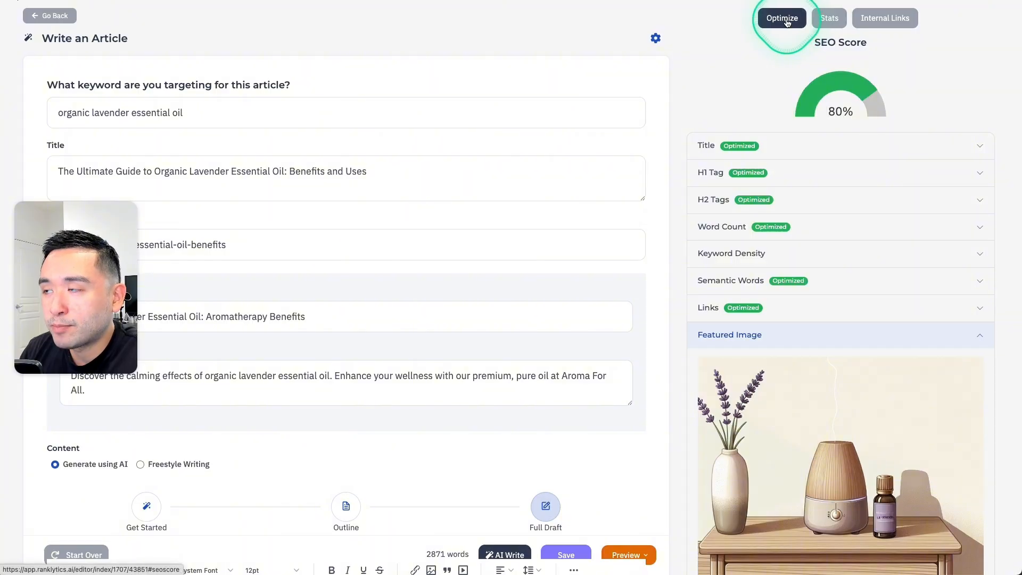
click(831, 24)
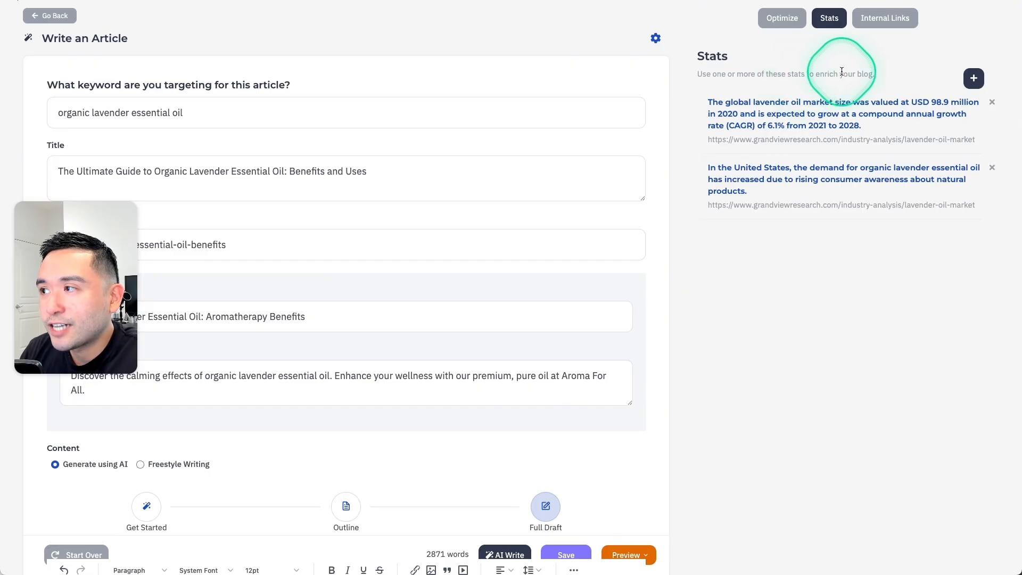
click(872, 24)
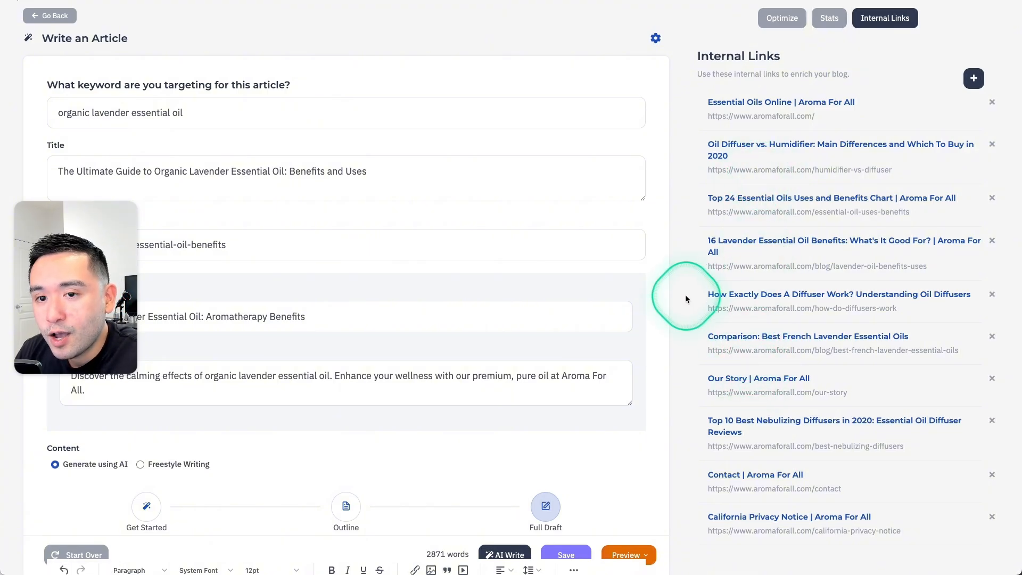
Step: Inspect the URLs behind the Journal of Alternative and Complementary Medicine and Hiroshima University links in the Benefits section
scroll(452, 258, down, 15)
scroll(415, 274, down, 5)
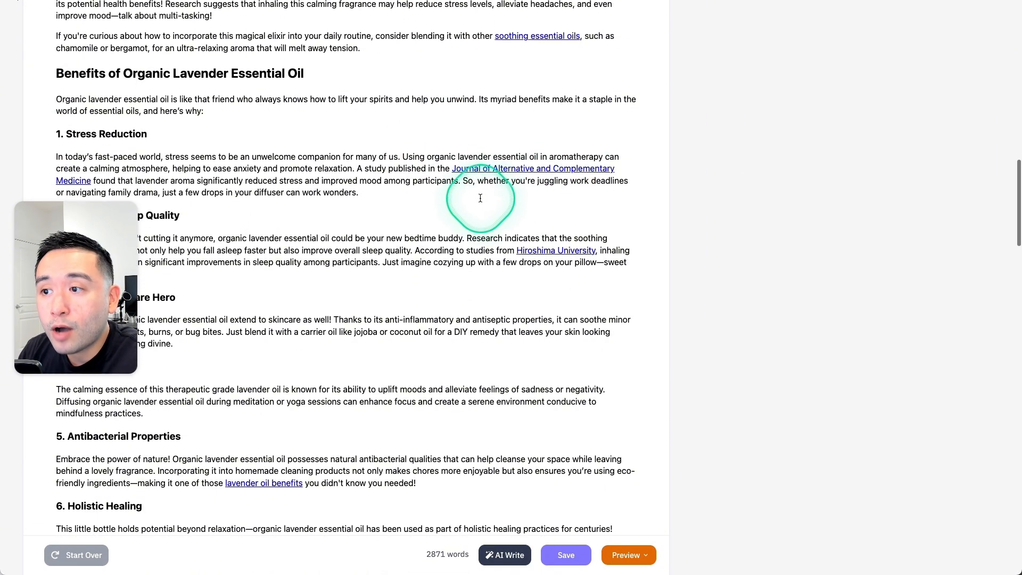
click(522, 151)
click(499, 128)
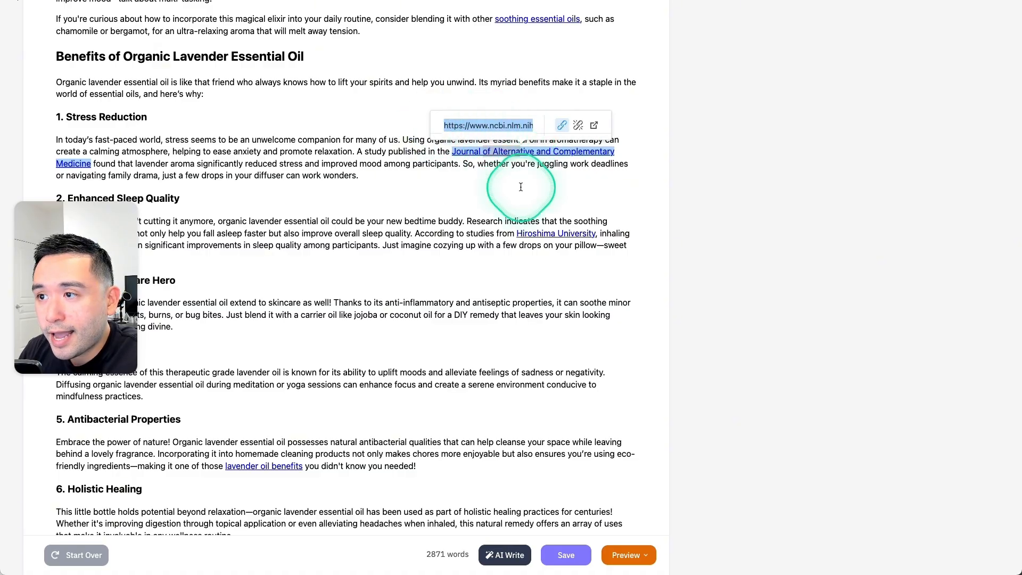
click(551, 233)
click(552, 209)
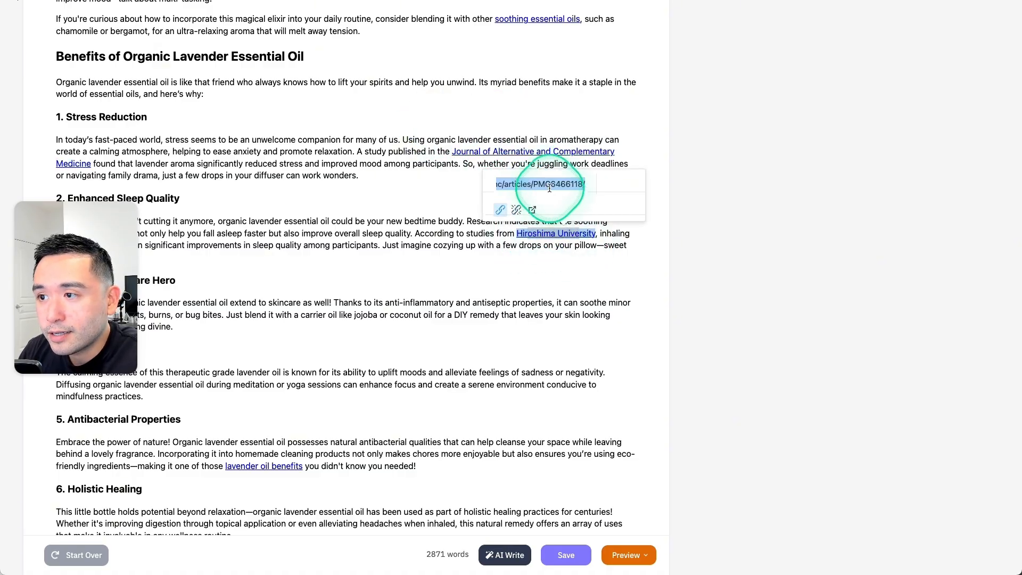
scroll(695, 176, up, 20)
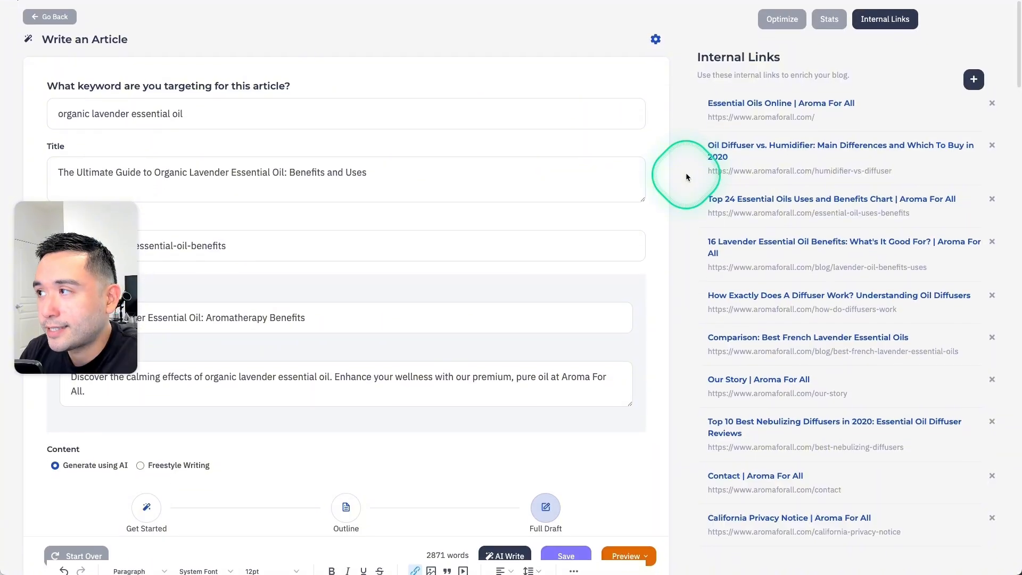
Step: Preview the finished lavender oil article and read through its featured image, headings and body text
scroll(598, 239, down, 20)
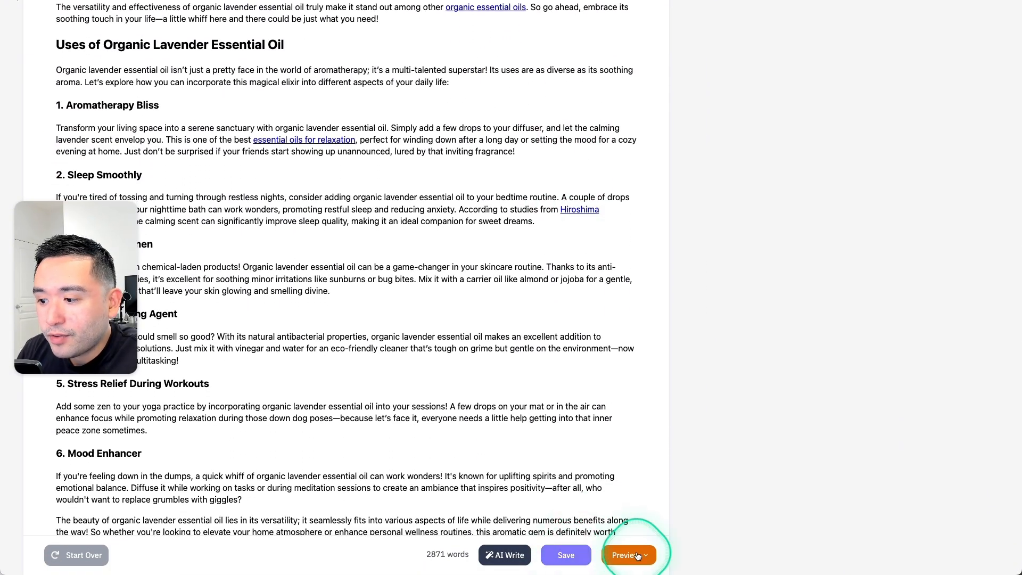
click(637, 555)
click(634, 512)
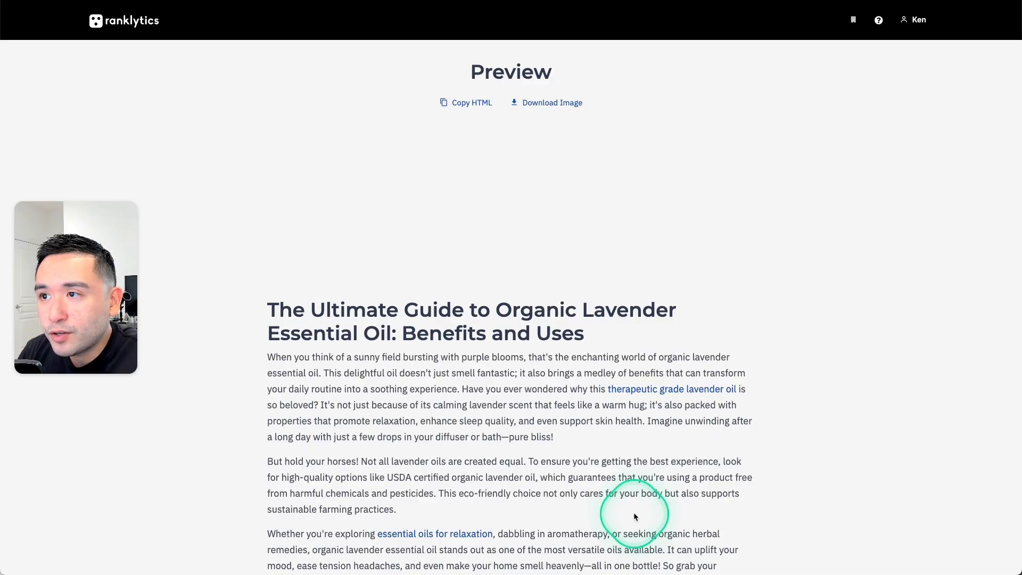
scroll(410, 308, down, 20)
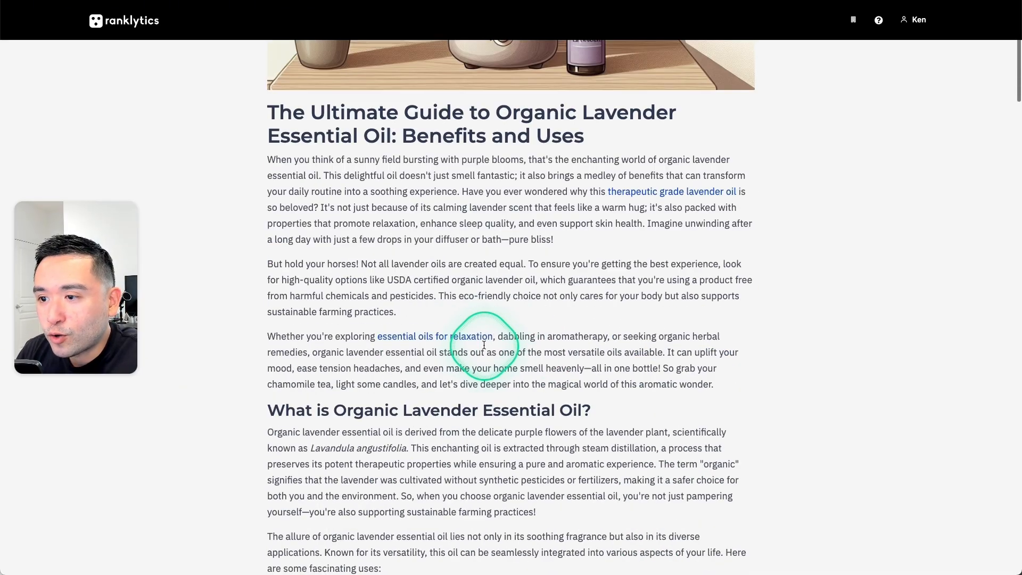
scroll(496, 348, down, 8)
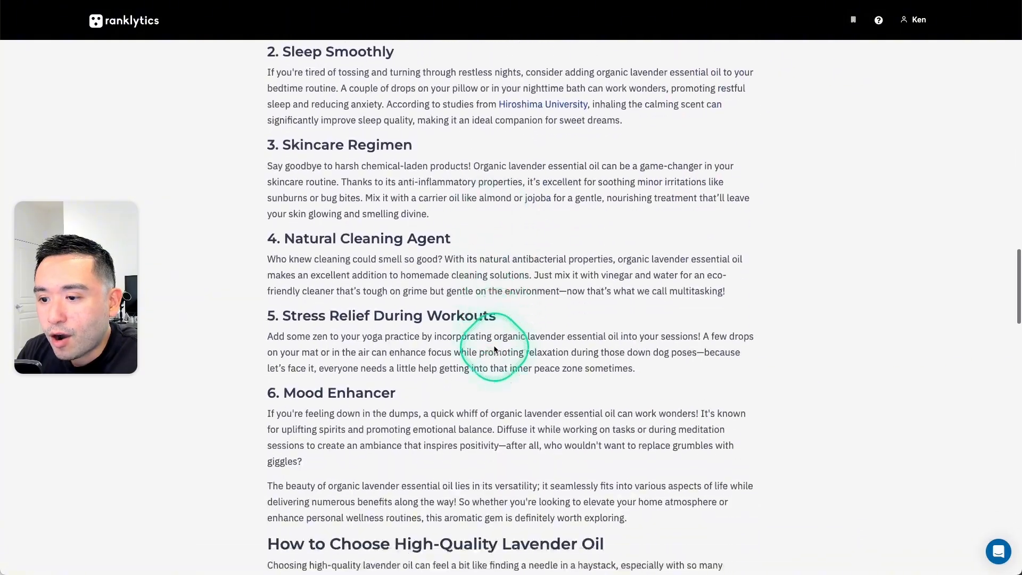
scroll(497, 345, up, 20)
scroll(498, 344, up, 2)
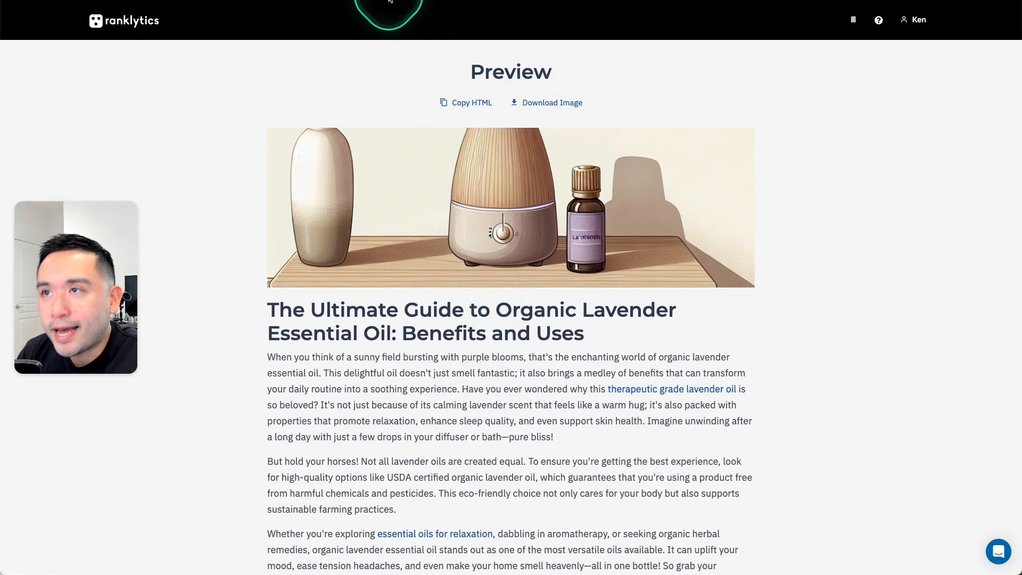
Step: Publish the organic lavender essential oil article from the editor
click(633, 553)
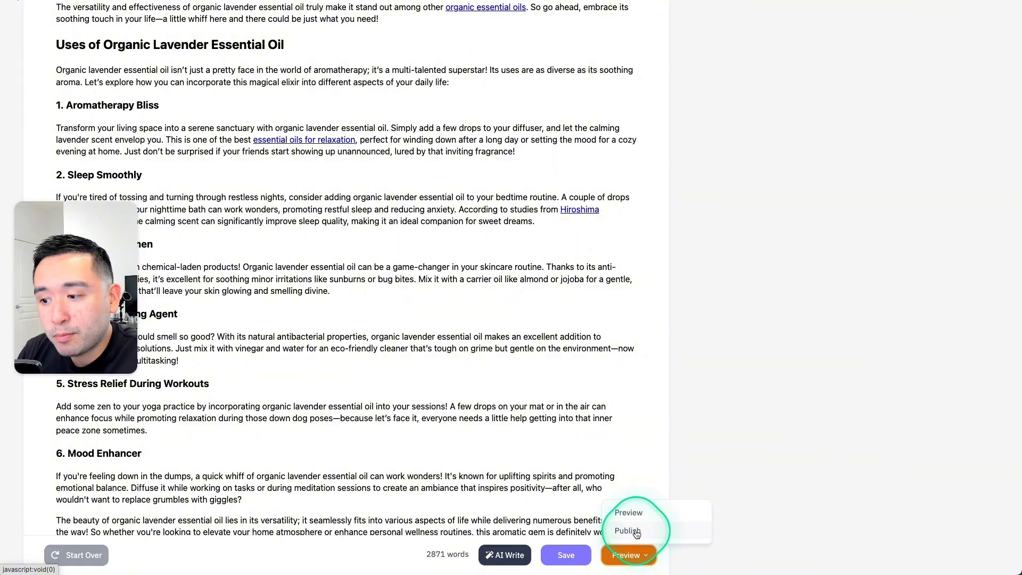
click(627, 531)
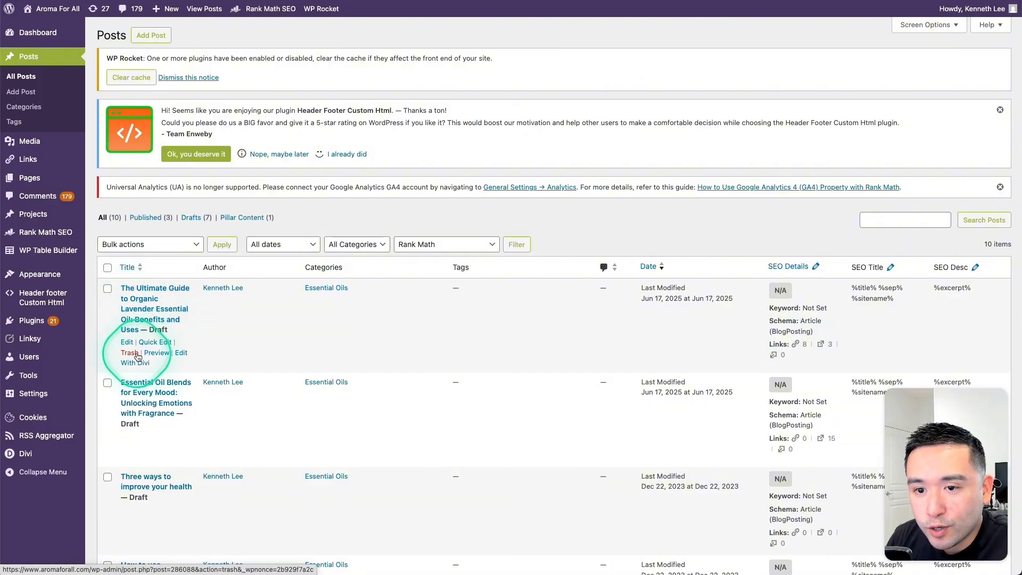
Step: In the WordPress posts list, open previews of the organic lavender guide and "Essential Oil Blends for Every Mood" drafts
drag(144, 353, 170, 351)
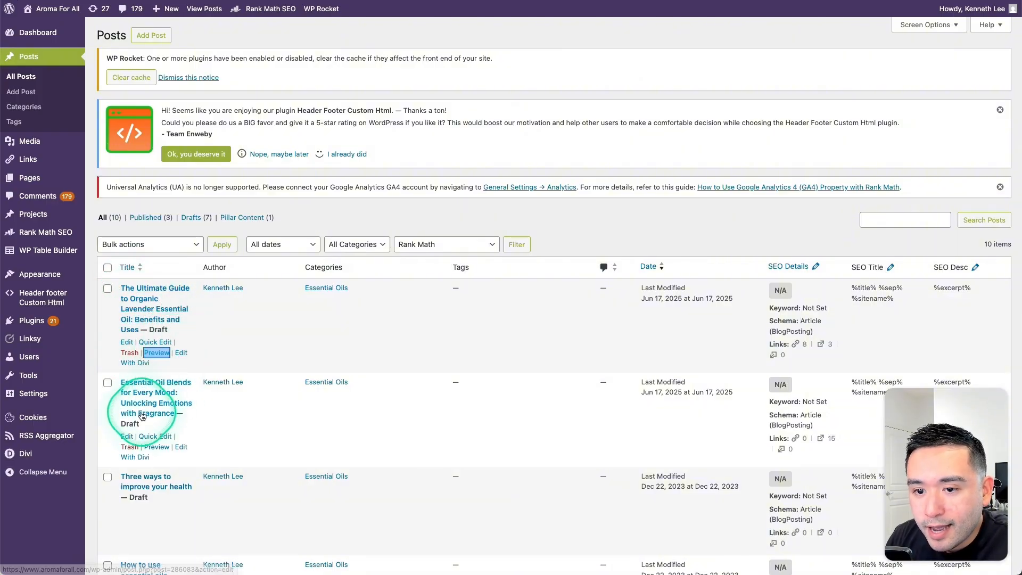
right_click(157, 447)
click(167, 451)
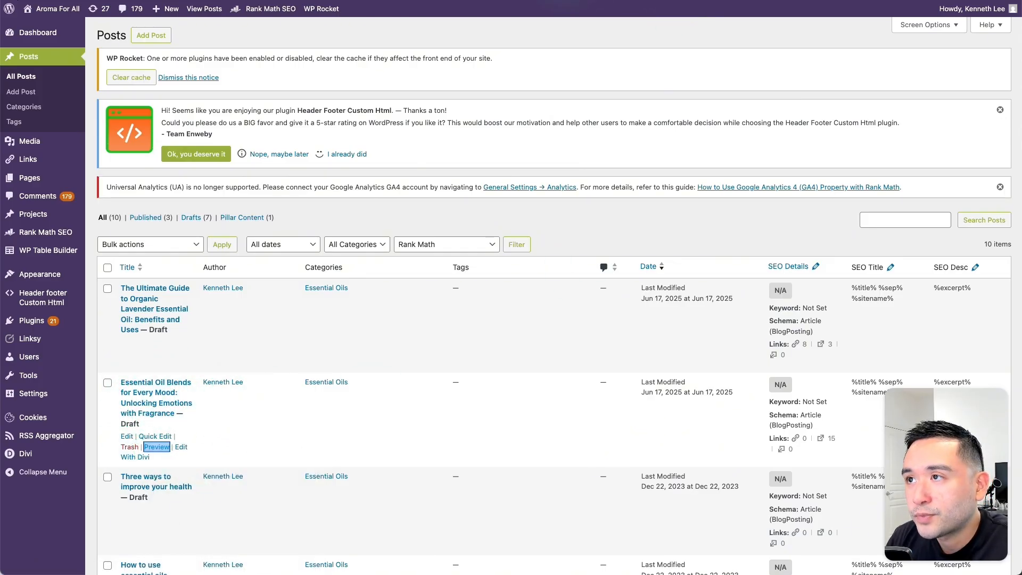
key(ctrl+Tab)
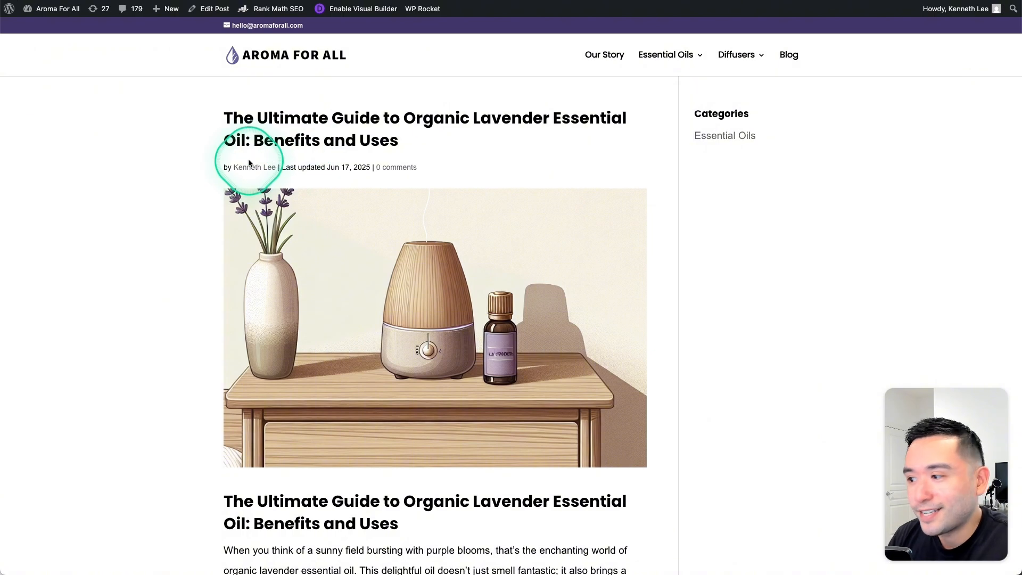
Step: Check the organic lavender guide's WordPress preview, covering its title, featured image, section headings, bullet lists and links
scroll(243, 162, down, 1)
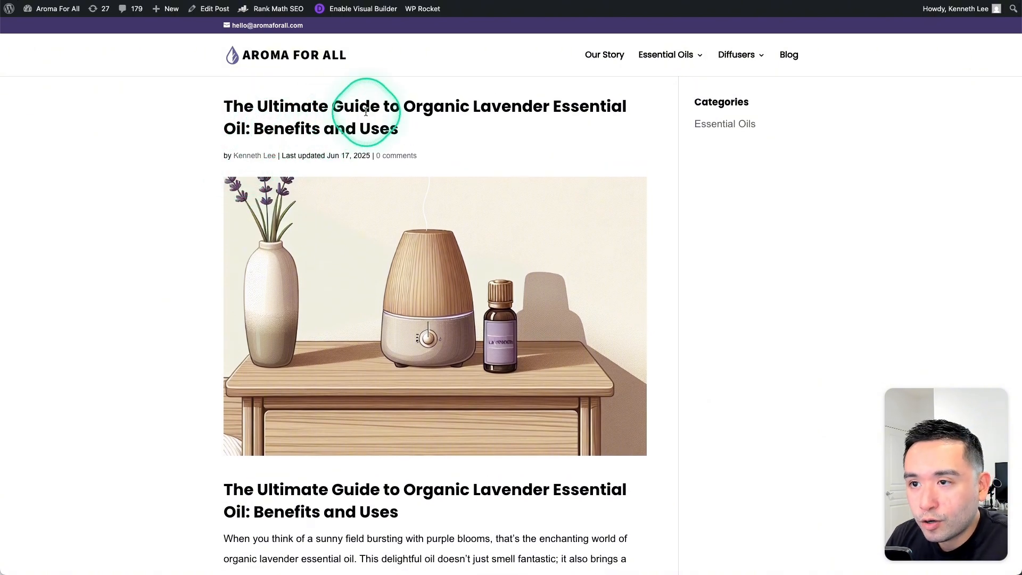
scroll(352, 182, down, 3)
scroll(336, 169, down, 10)
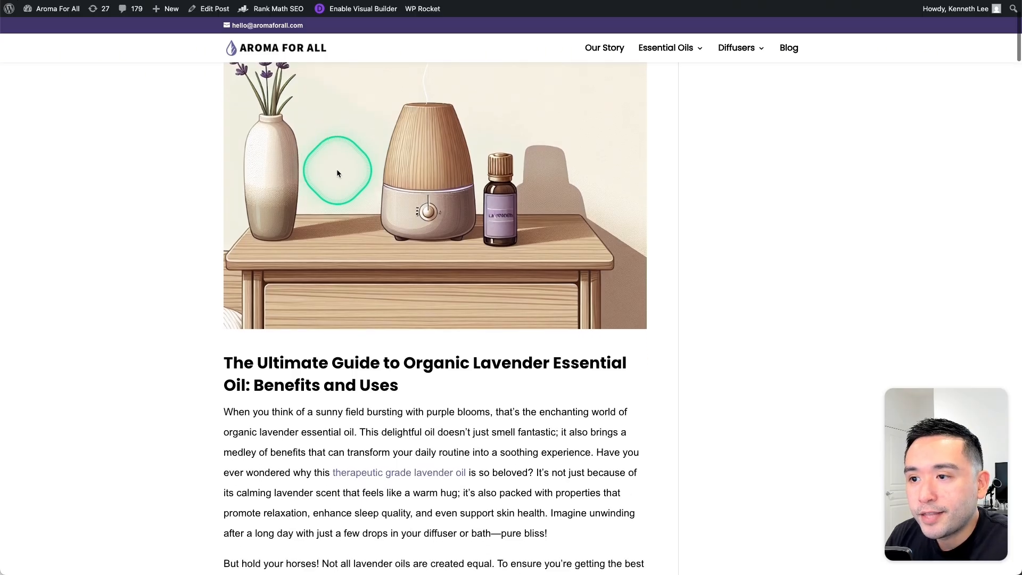
scroll(337, 168, down, 15)
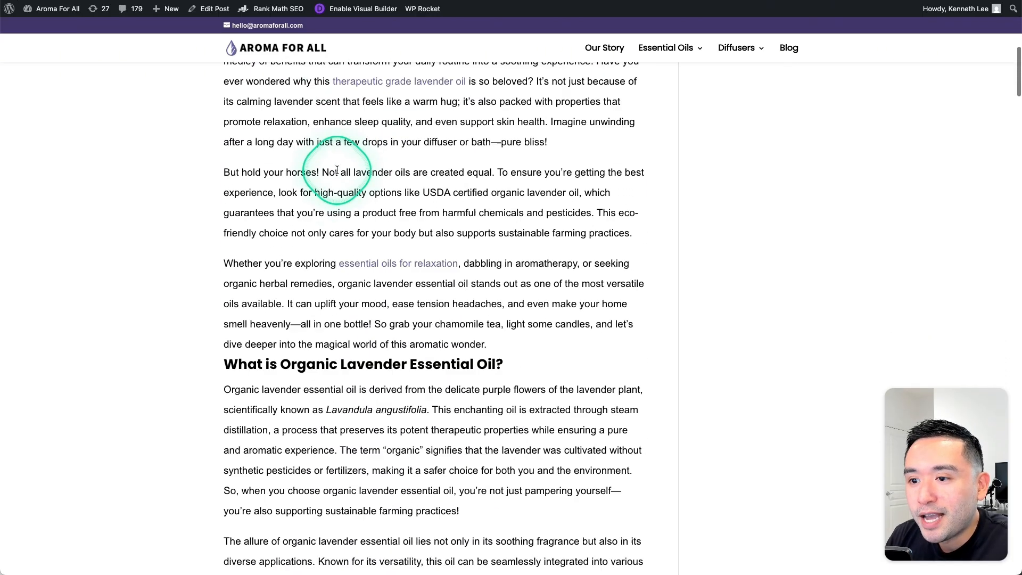
scroll(298, 157, down, 18)
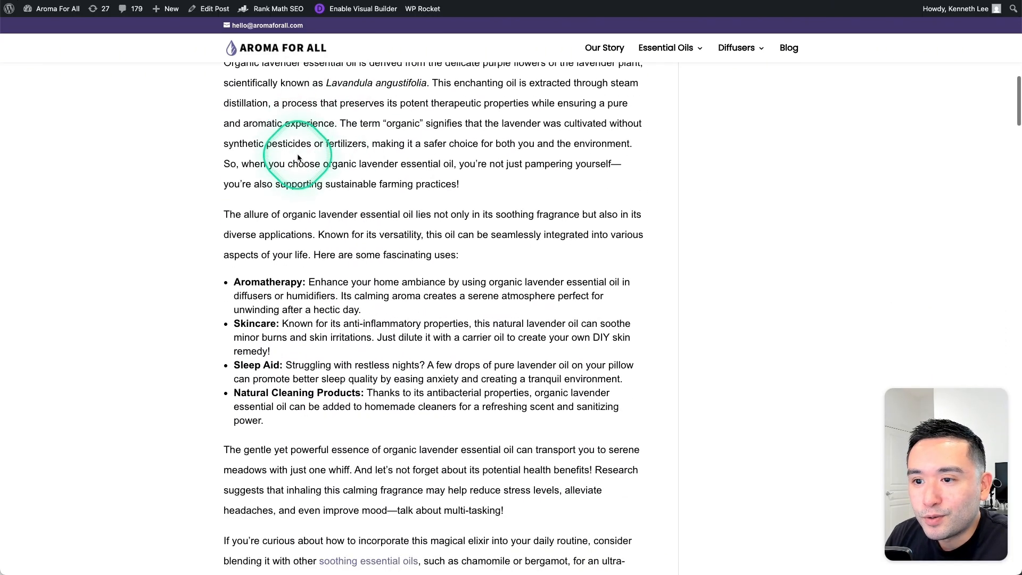
scroll(298, 158, down, 5)
drag(233, 212, 423, 233)
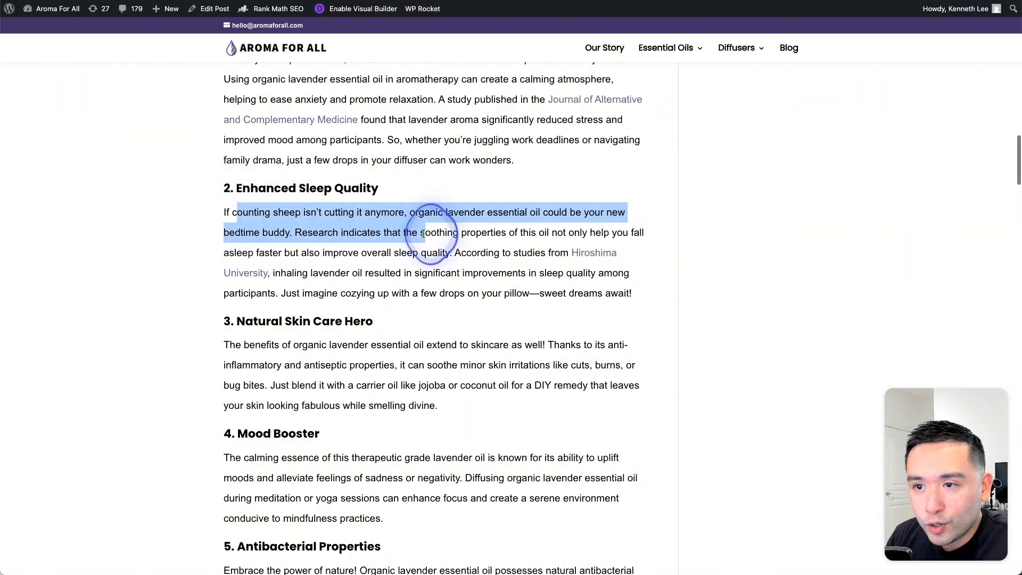
click(262, 234)
scroll(282, 223, down, 7)
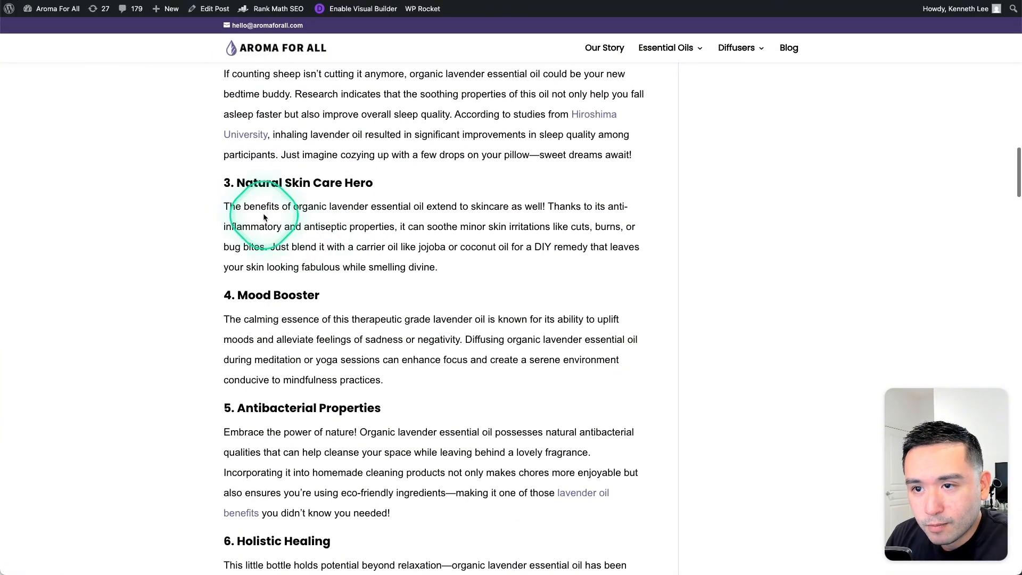
drag(266, 153, 369, 194)
scroll(369, 250, down, 18)
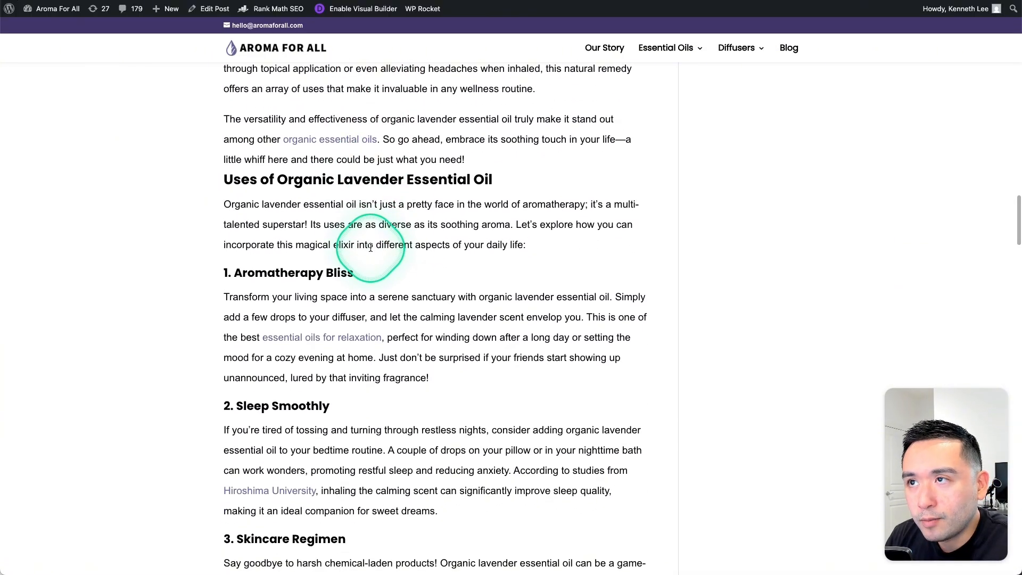
scroll(371, 246, up, 20)
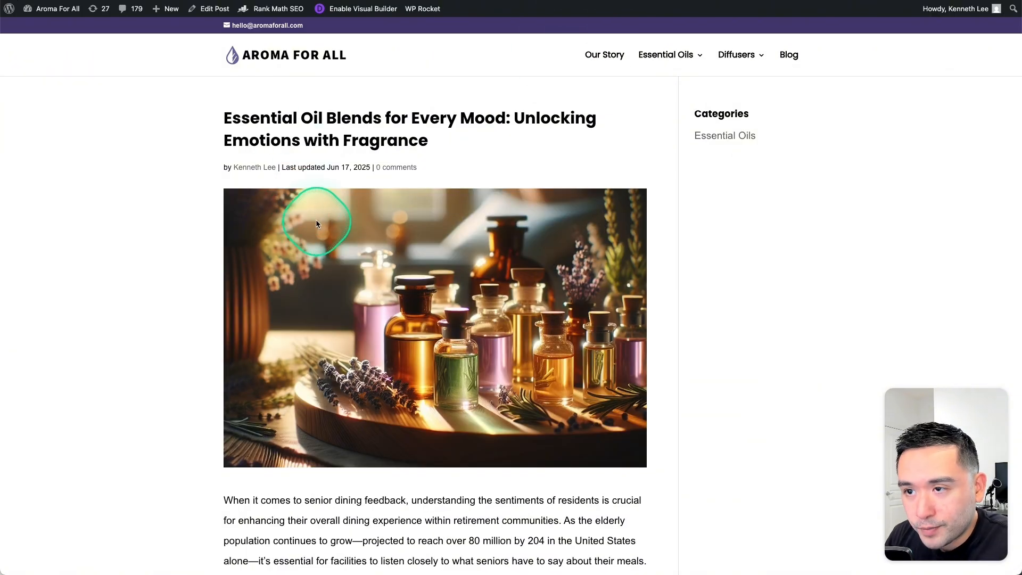
Step: Look through the WordPress preview of "Essential Oil Blends for Every Mood", including its image, bullet lists and block quotes
scroll(322, 234, down, 1)
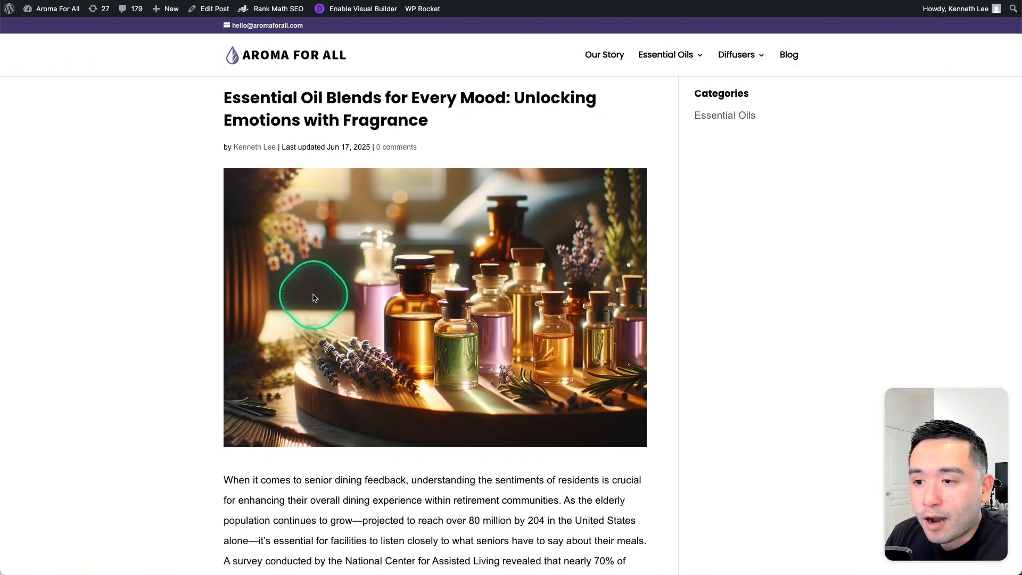
scroll(362, 234, down, 6)
scroll(363, 235, down, 17)
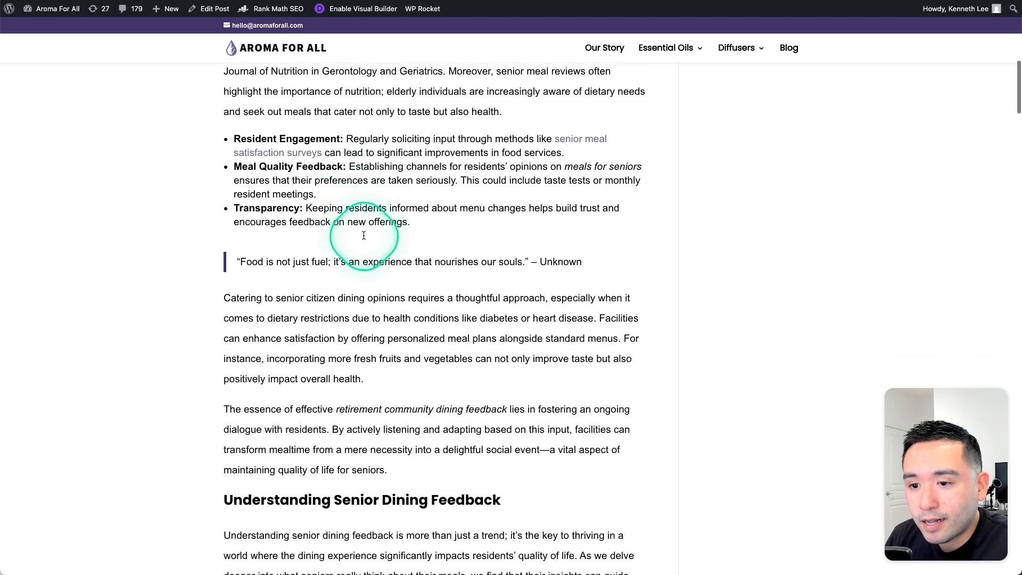
scroll(364, 236, down, 4)
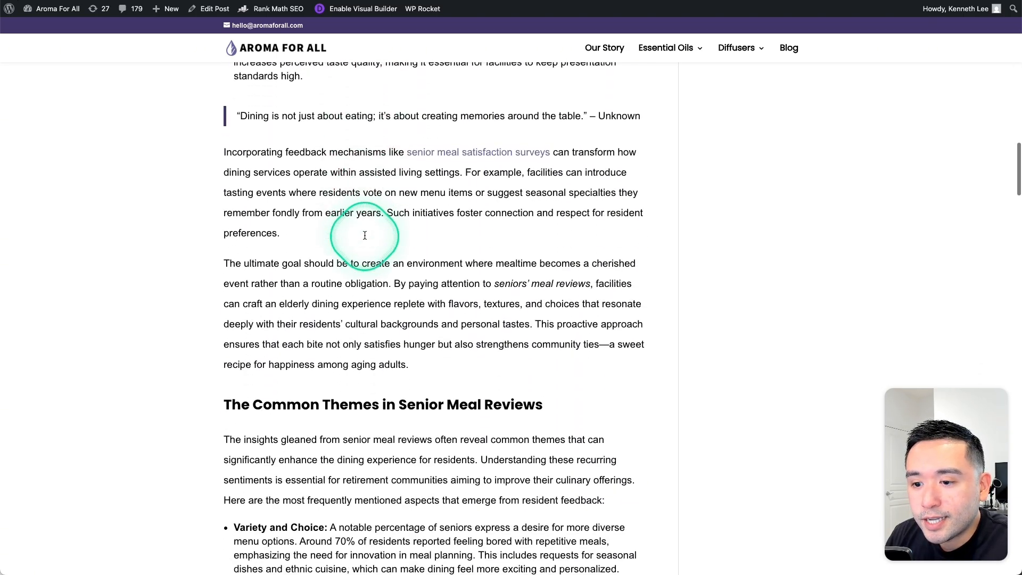
scroll(363, 235, up, 20)
scroll(363, 232, up, 3)
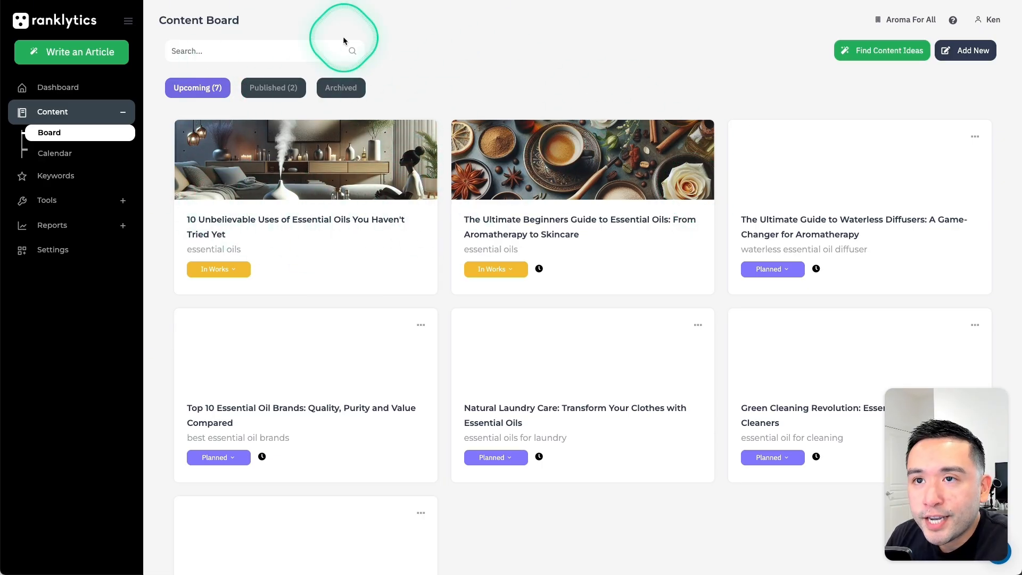
Step: On the Ranklytics Content Board, set the status of "10 Unbelievable Uses of Essential Oils You Haven't Tried Yet" to Review Draft
click(222, 275)
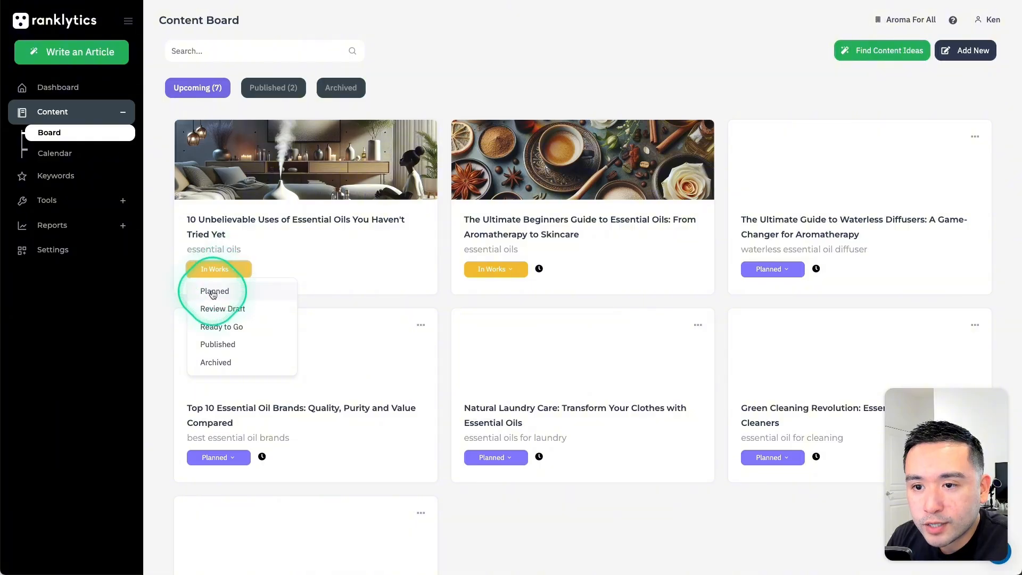
click(219, 346)
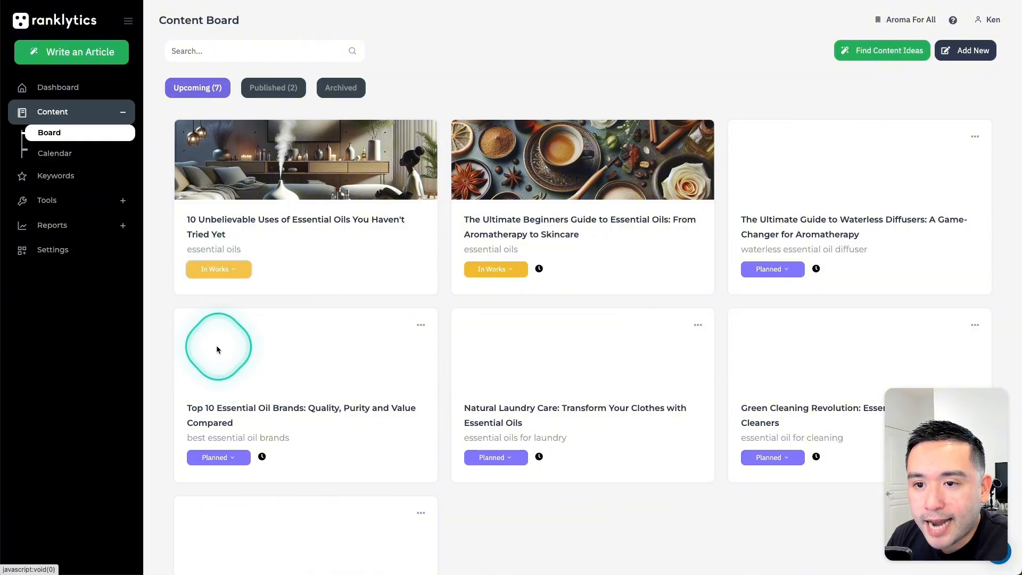
click(241, 273)
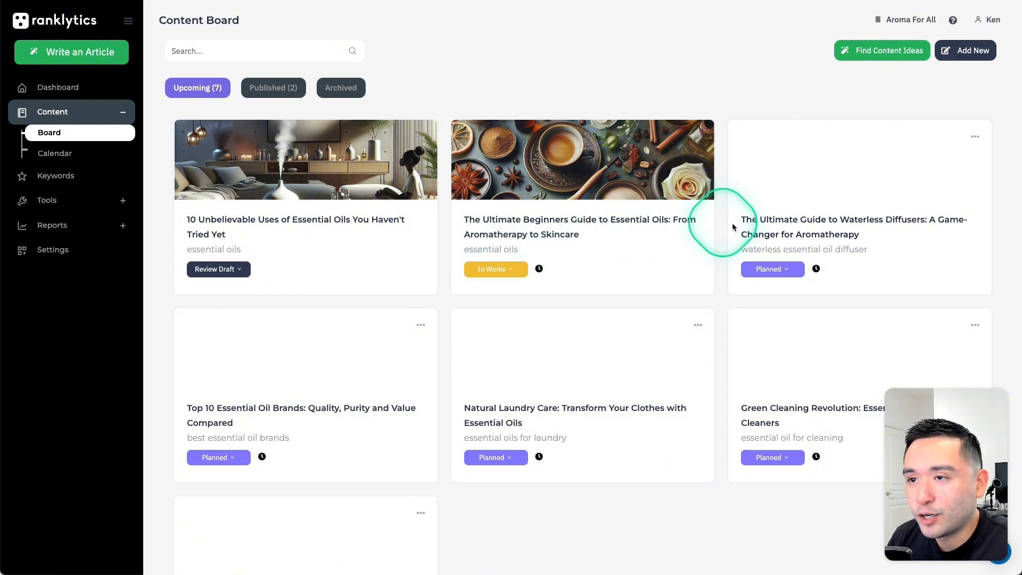
Step: Open the Content Audit tool to view the project's existing audits
click(48, 200)
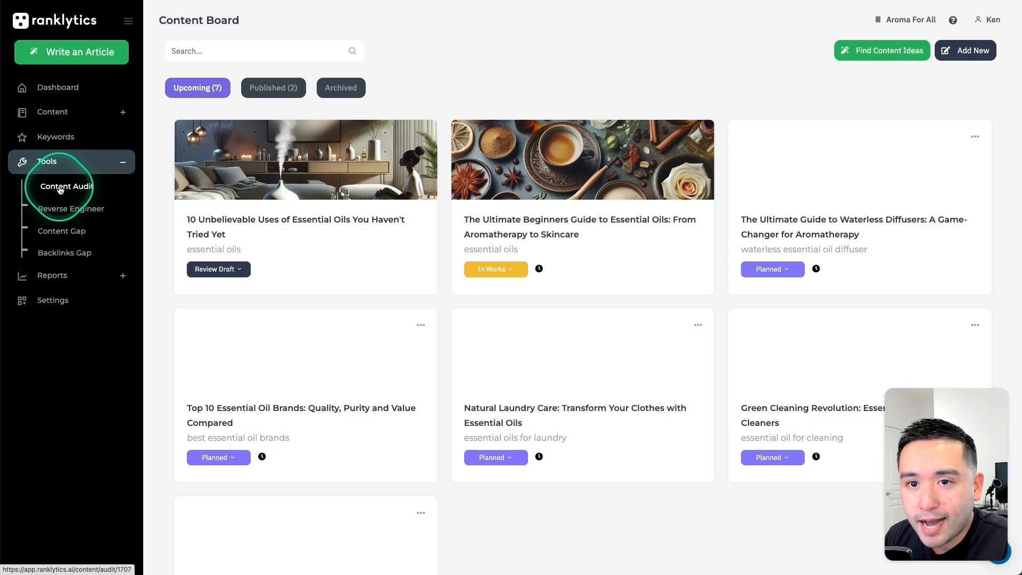
click(60, 190)
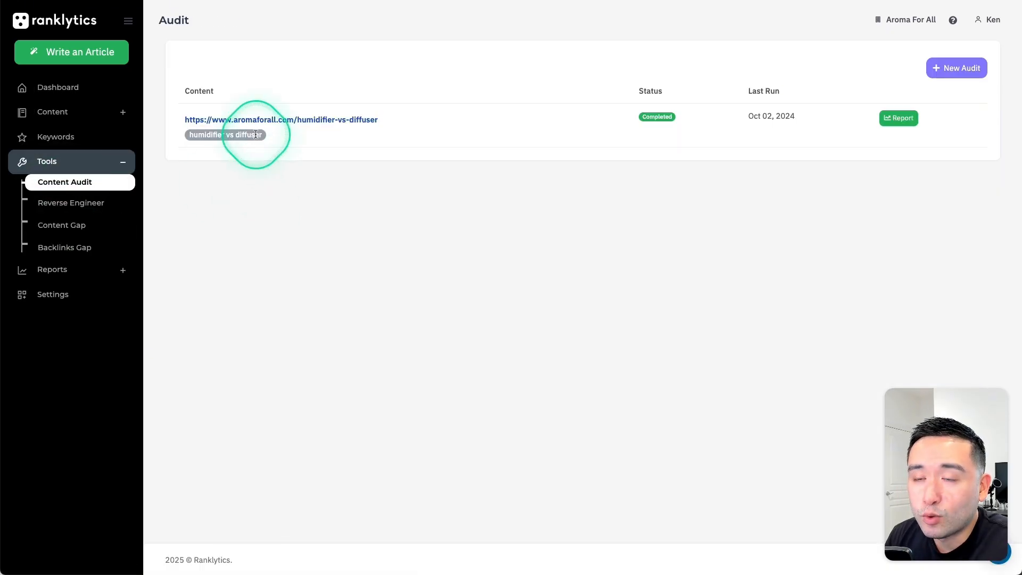
Step: Open the audit report for the humidifier-vs-diffuser page and review its summary metrics, SEO score chart and meta tag suggestions
click(225, 122)
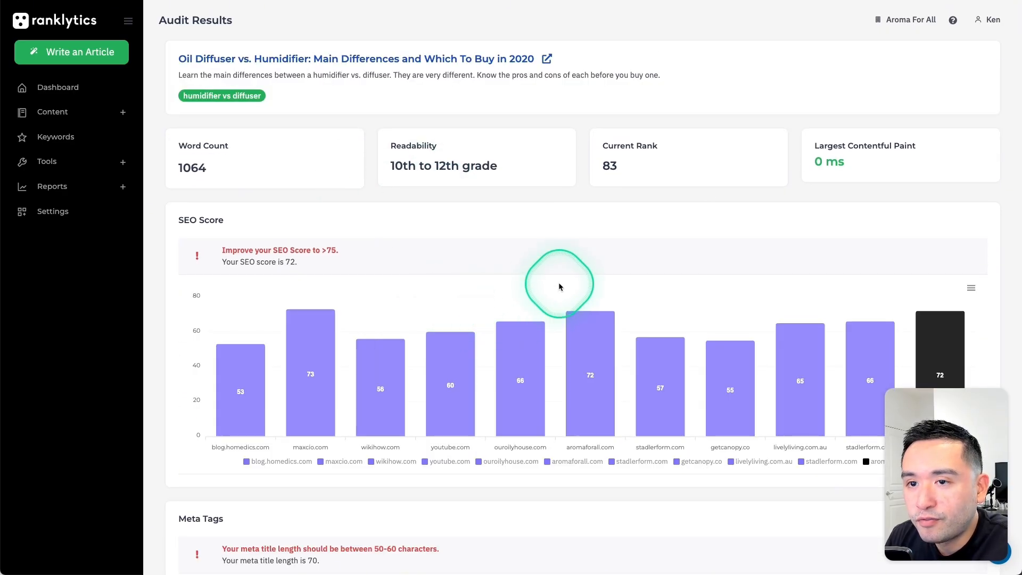
drag(609, 145, 633, 185)
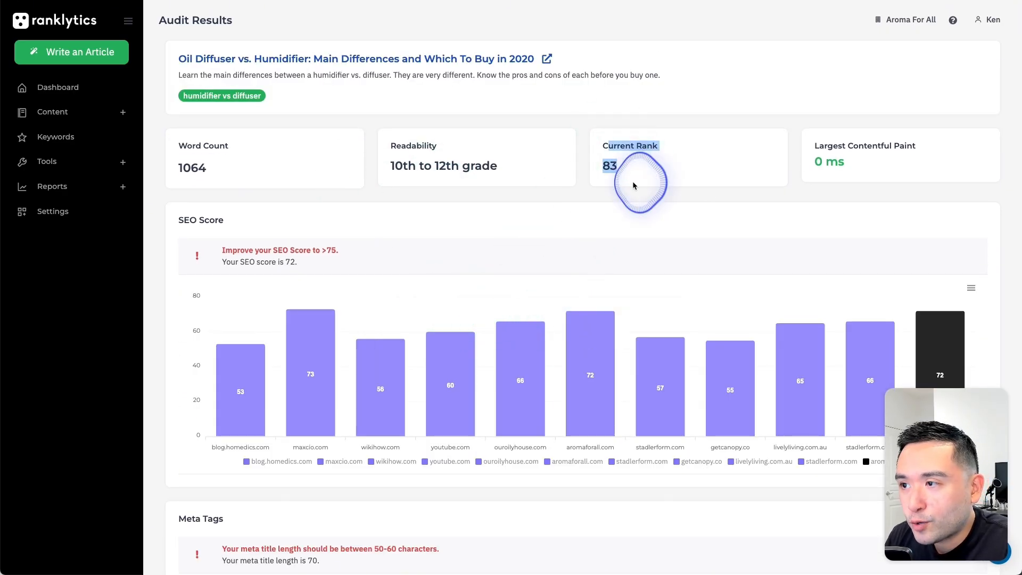
mouse_move(814, 143)
mouse_down()
mouse_move(850, 173)
mouse_move(824, 184)
mouse_up()
scroll(824, 184, down, 1)
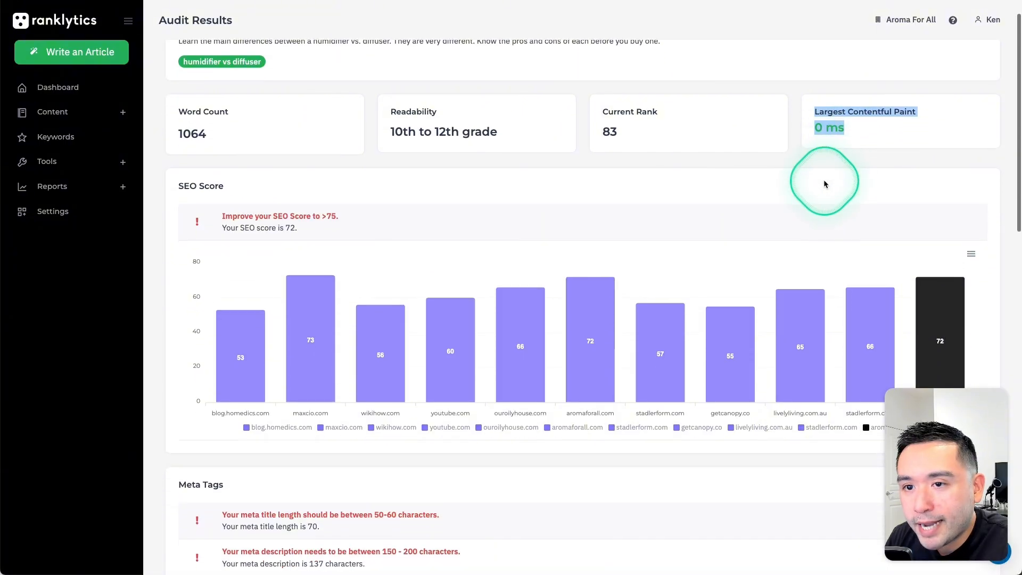
scroll(823, 185, down, 1)
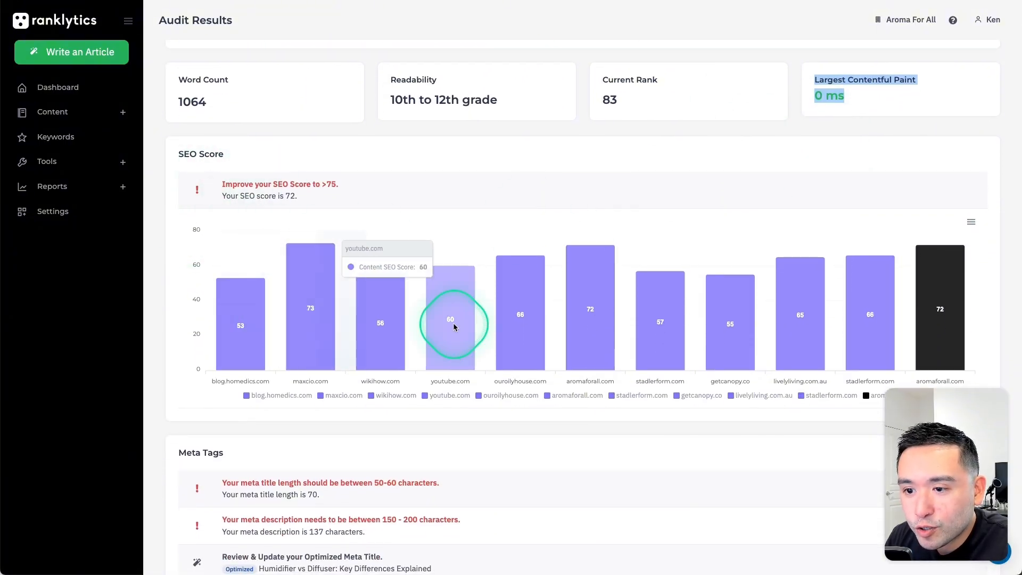
scroll(955, 288, down, 2)
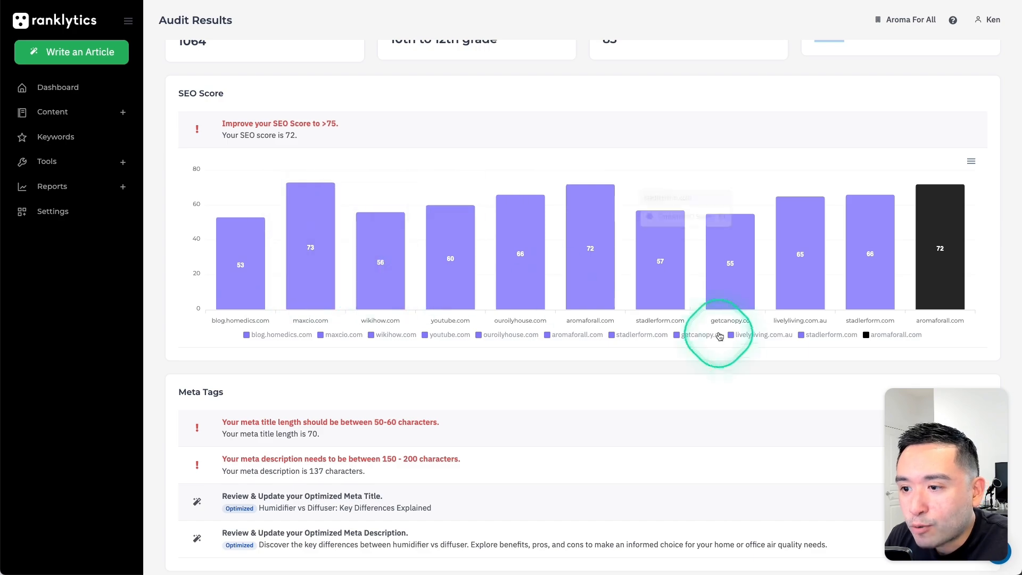
scroll(300, 261, down, 3)
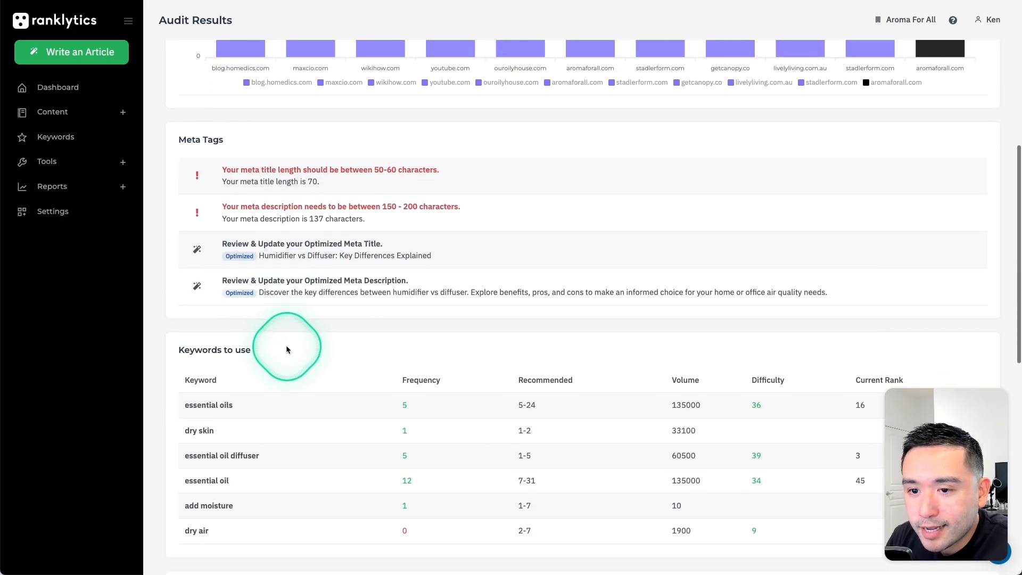
Step: Examine the audit's recommended keywords, comparing frequency, recommended usage, search volume, difficulty and current rank
scroll(216, 366, down, 3)
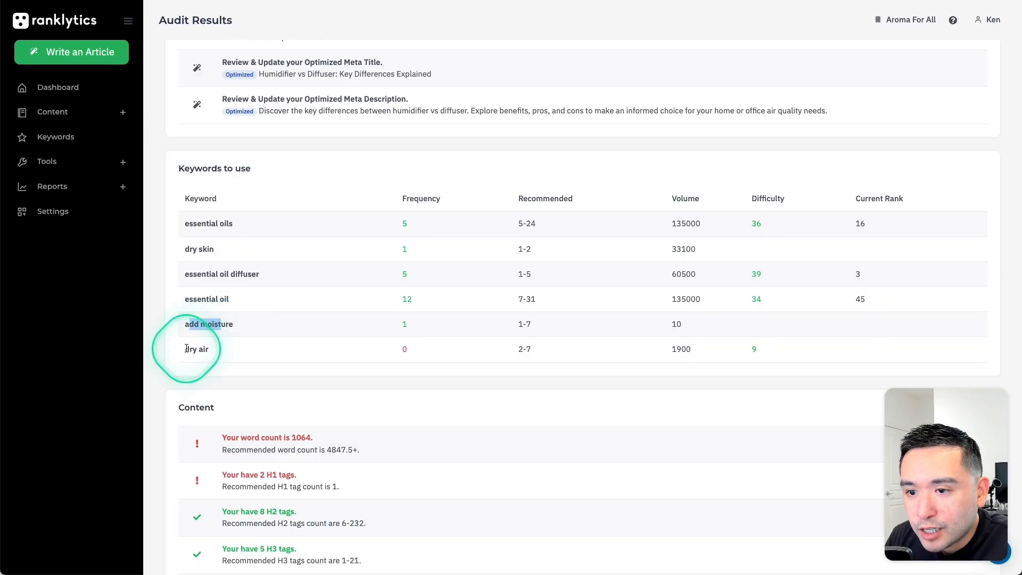
drag(184, 347, 218, 352)
scroll(216, 347, down, 5)
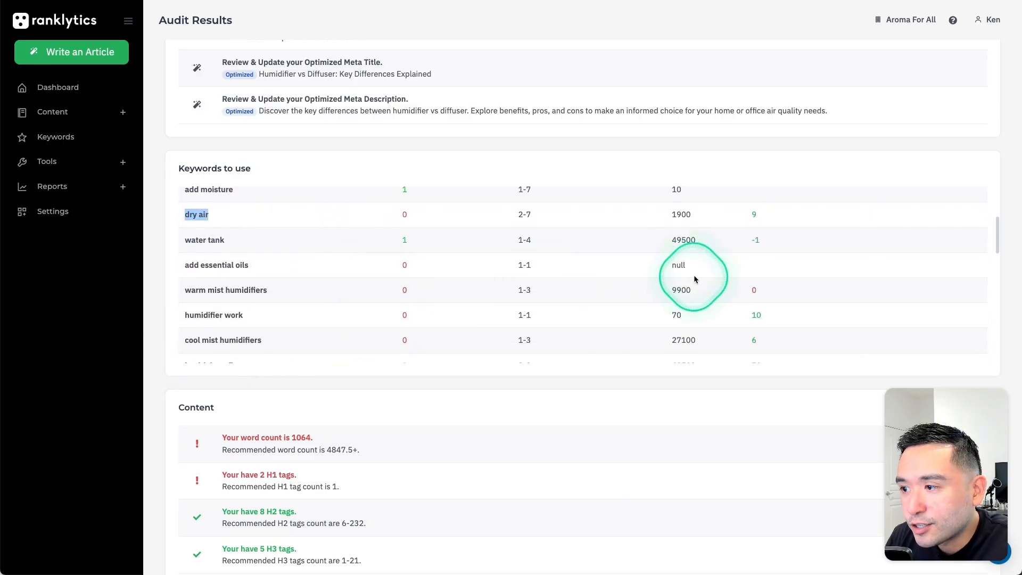
scroll(314, 289, down, 5)
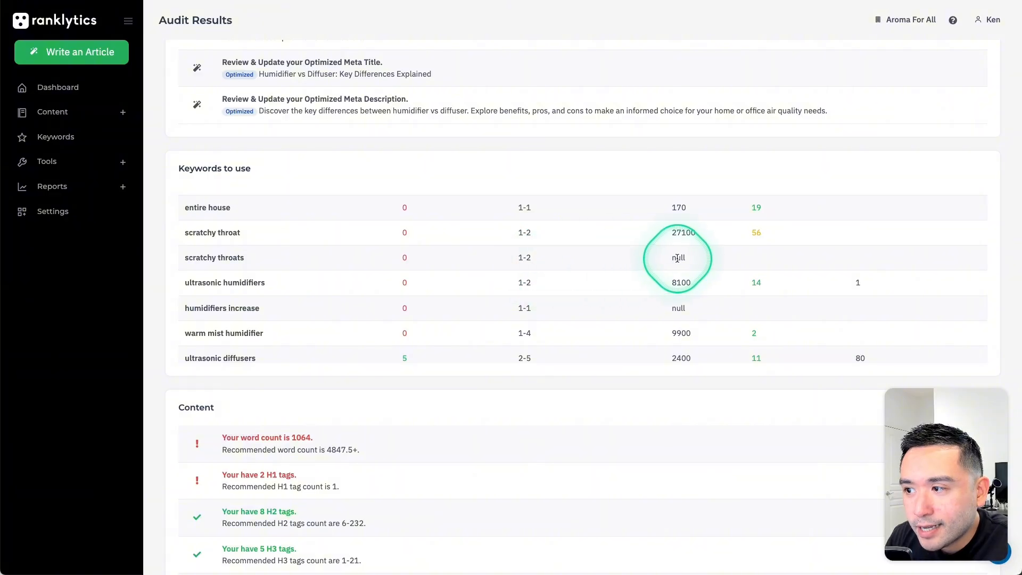
scroll(671, 260, up, 4)
scroll(684, 271, down, 3)
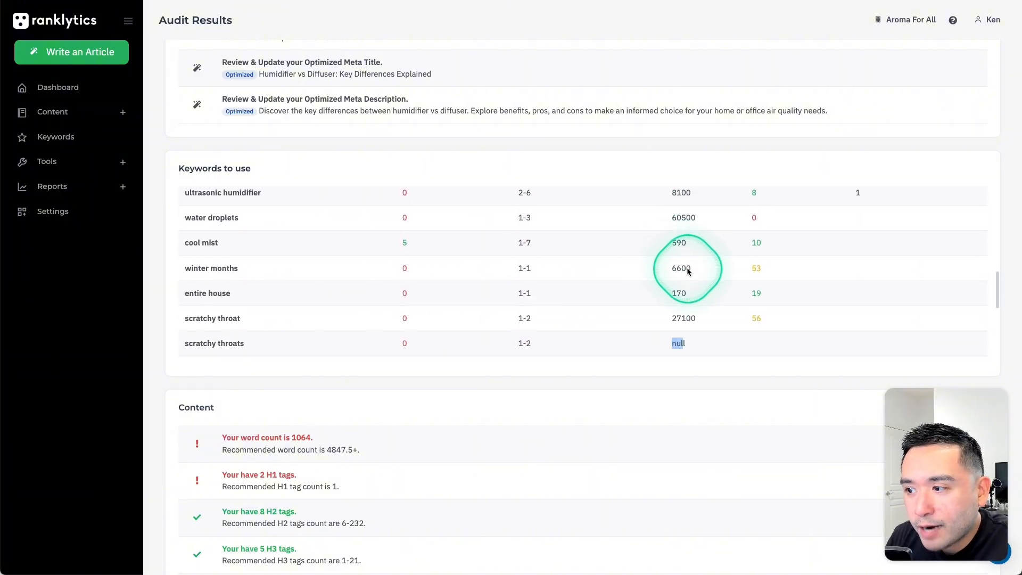
scroll(688, 272, up, 5)
double_click(680, 270)
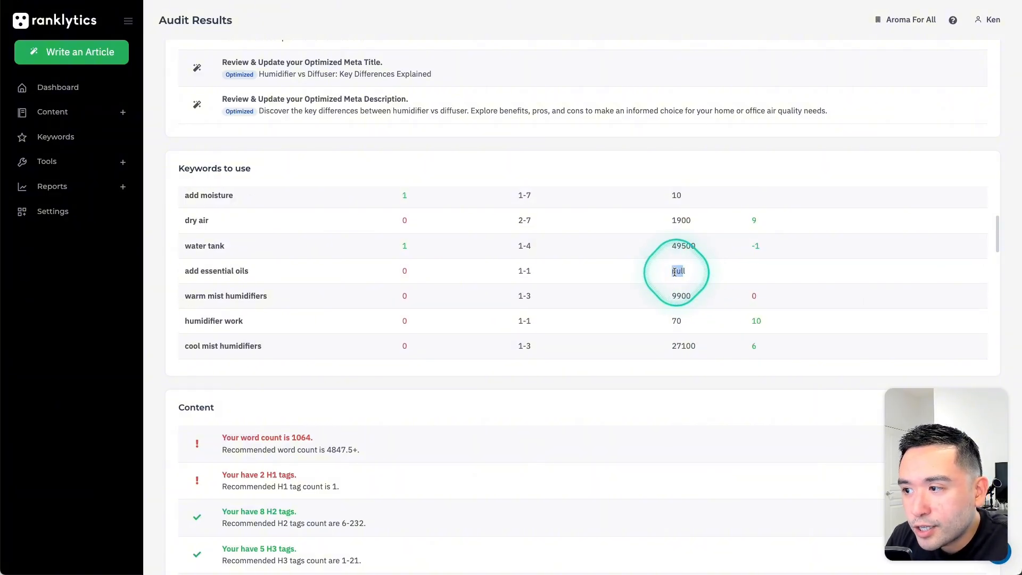
scroll(680, 272, up, 1)
scroll(681, 273, up, 4)
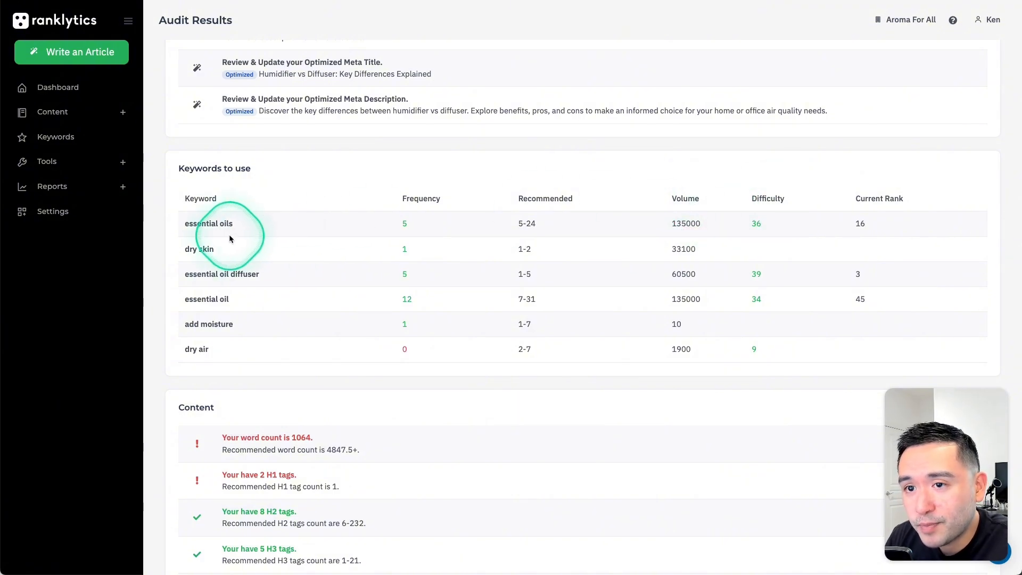
scroll(213, 241, down, 3)
scroll(519, 264, up, 5)
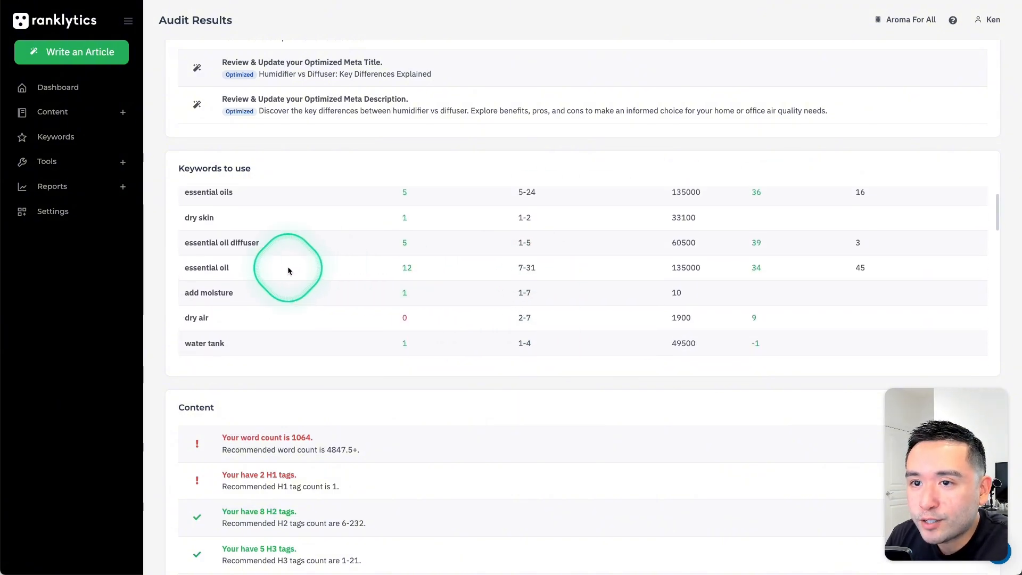
Step: Review the audit's content recommendations and competitor comparison, and return to the report's summary
scroll(164, 301, down, 3)
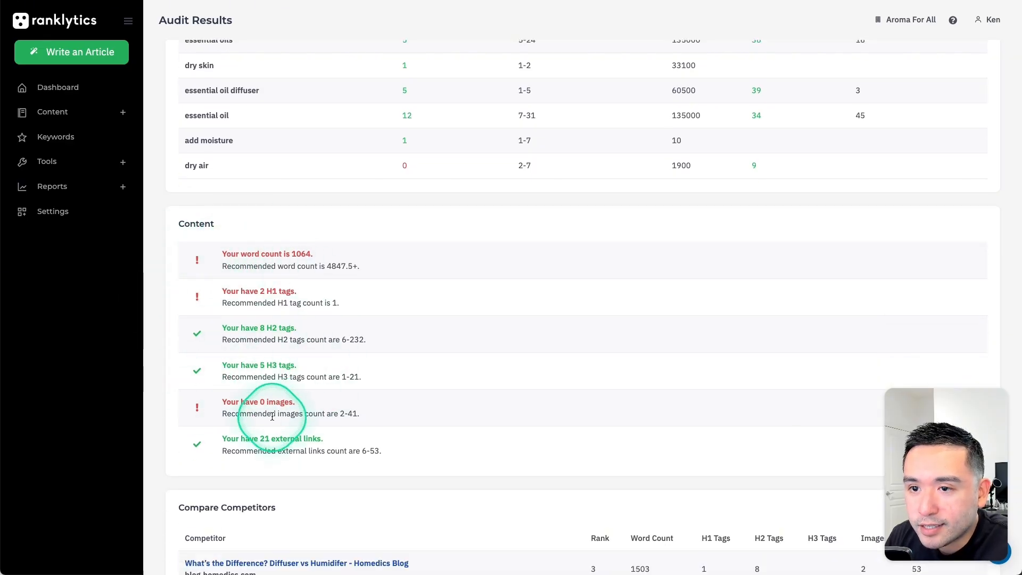
scroll(217, 376, down, 2)
scroll(164, 390, down, 1)
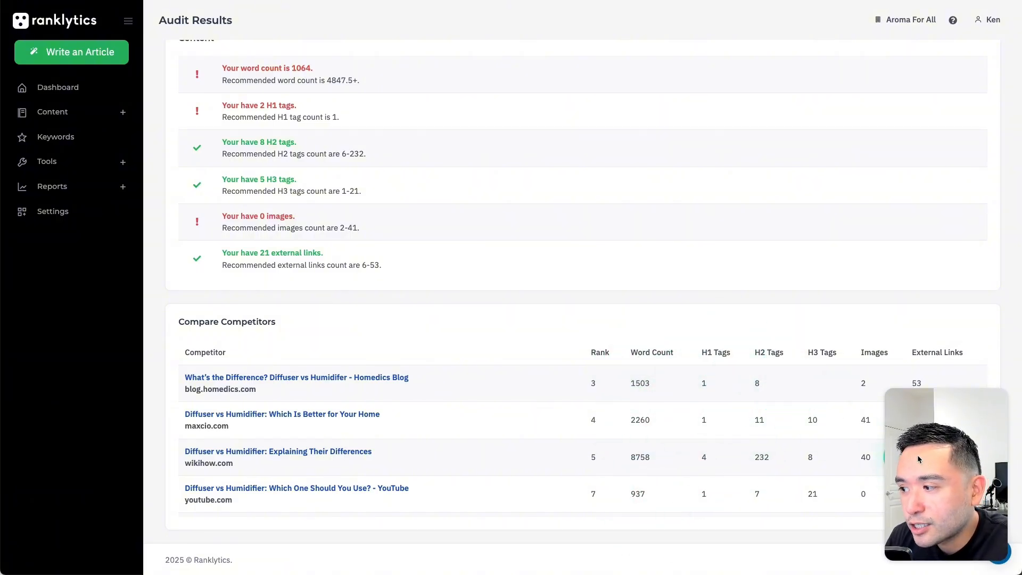
scroll(597, 511, down, 5)
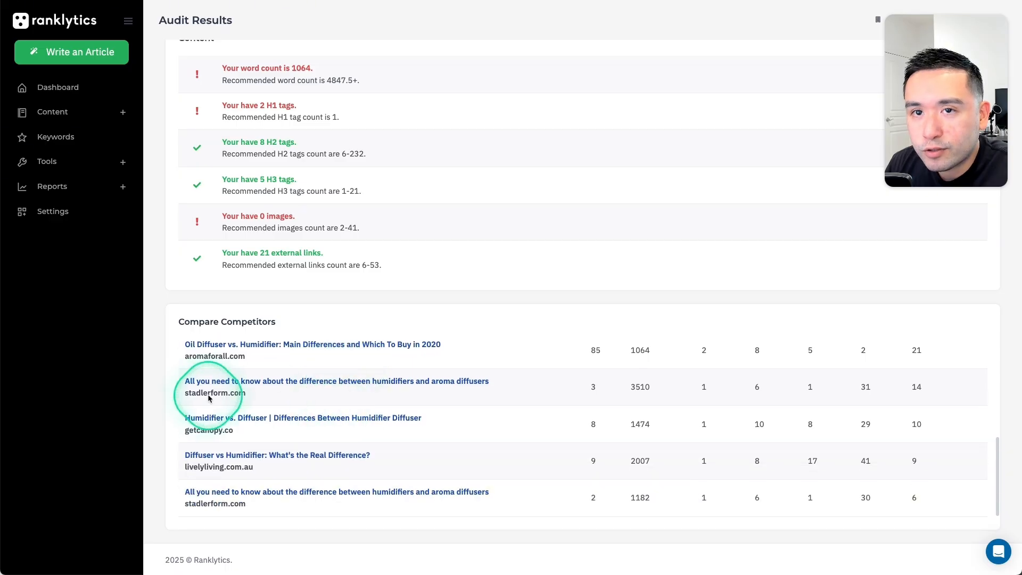
scroll(208, 398, up, 15)
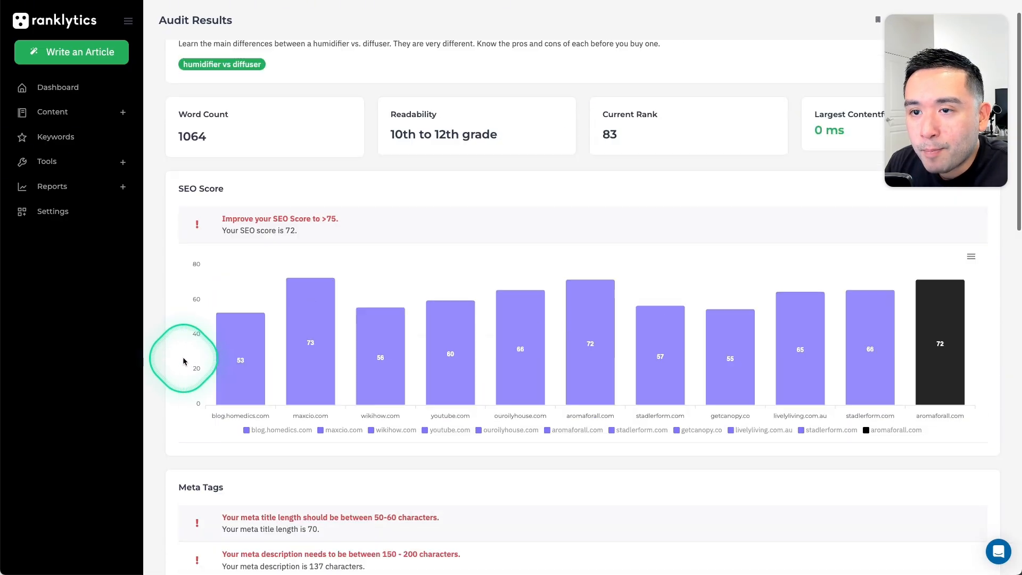
scroll(183, 360, up, 1)
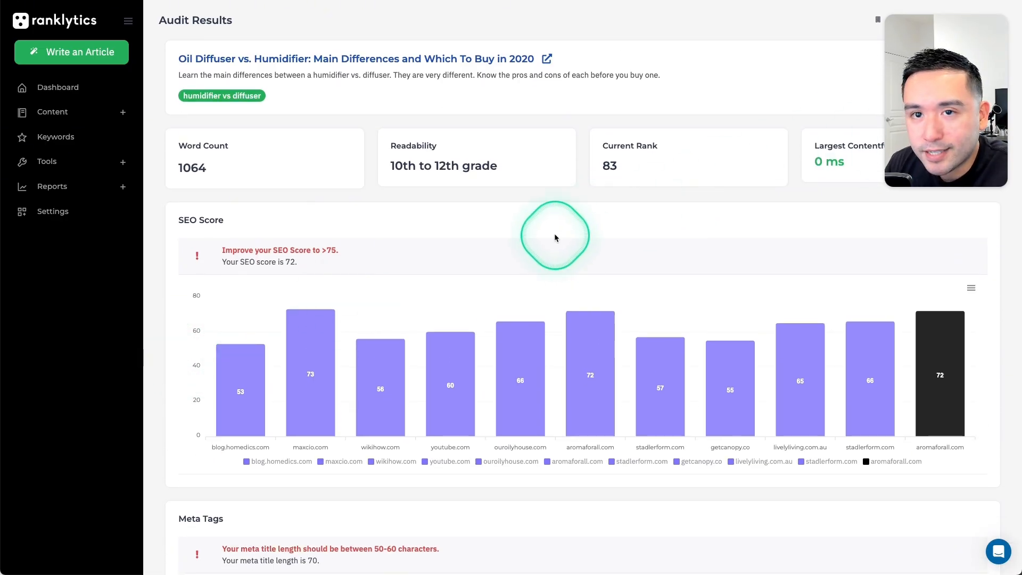
Step: Open the "humidifier vs diffuser" competitor analysis in the Reverse Engineer tool
click(37, 162)
click(60, 201)
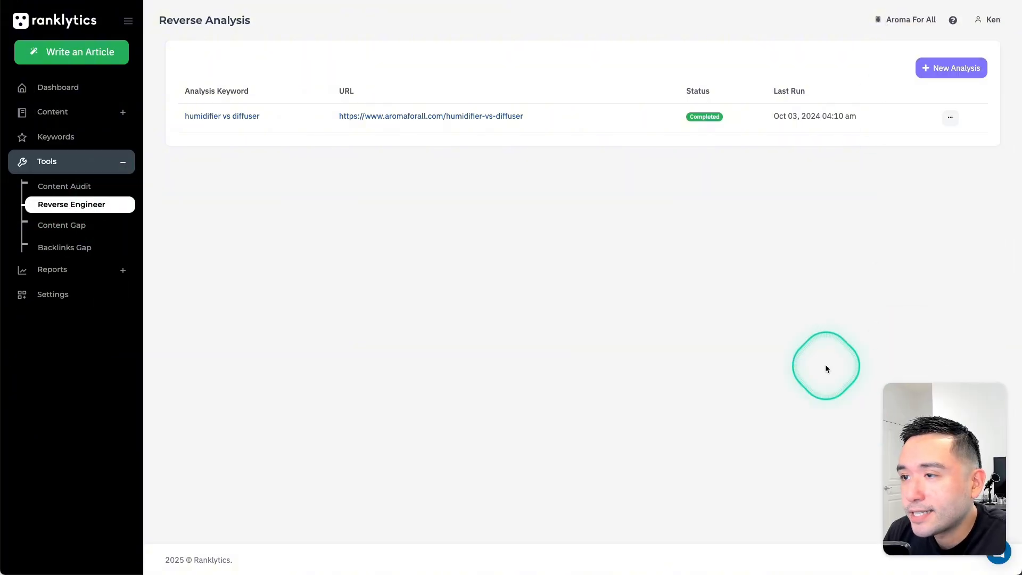
click(230, 117)
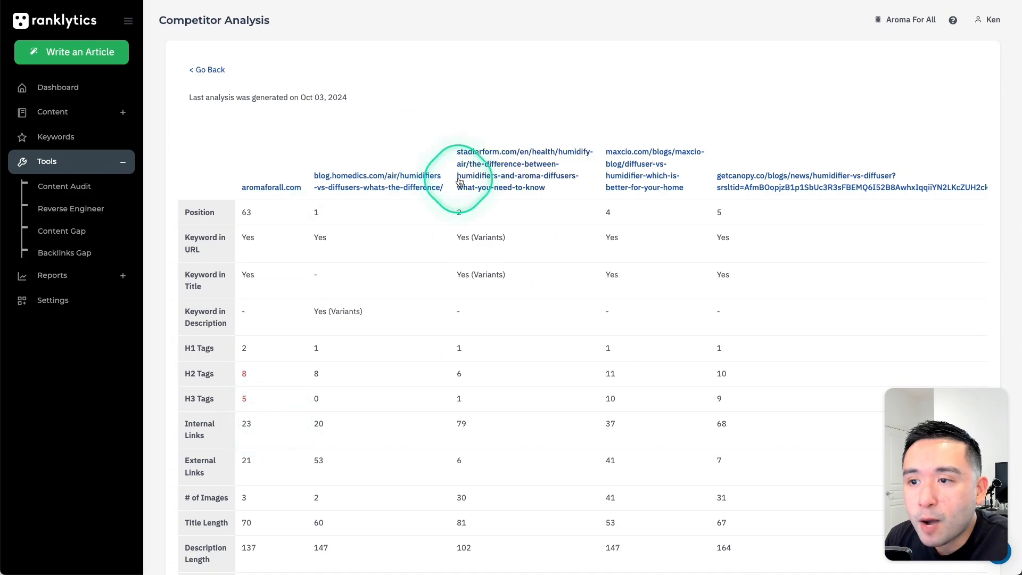
Step: Read through the competitor analysis rows, from position and keyword usage to heading tags, links, load time and on-page issues
scroll(368, 228, down, 1)
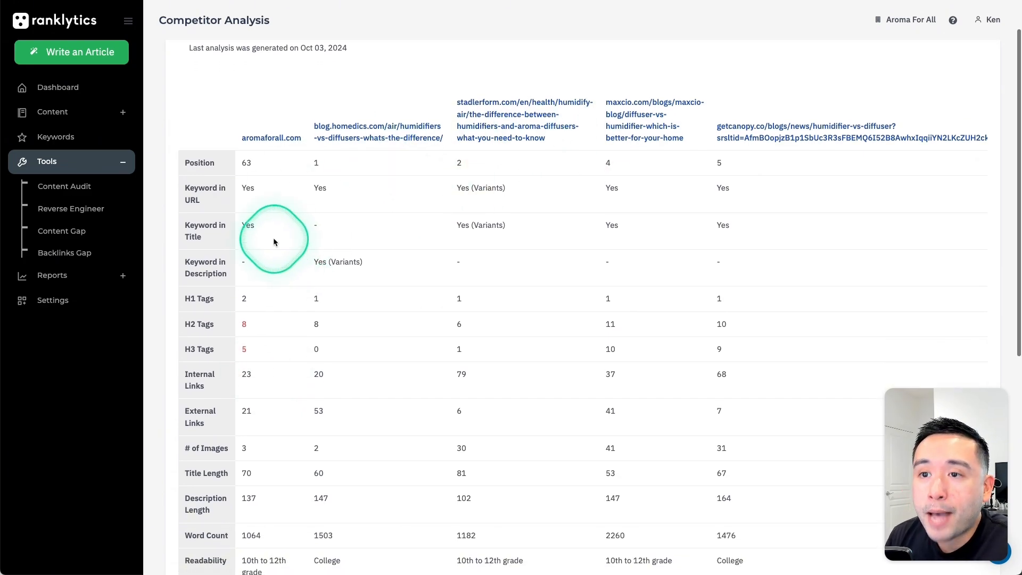
scroll(192, 167, up, 1)
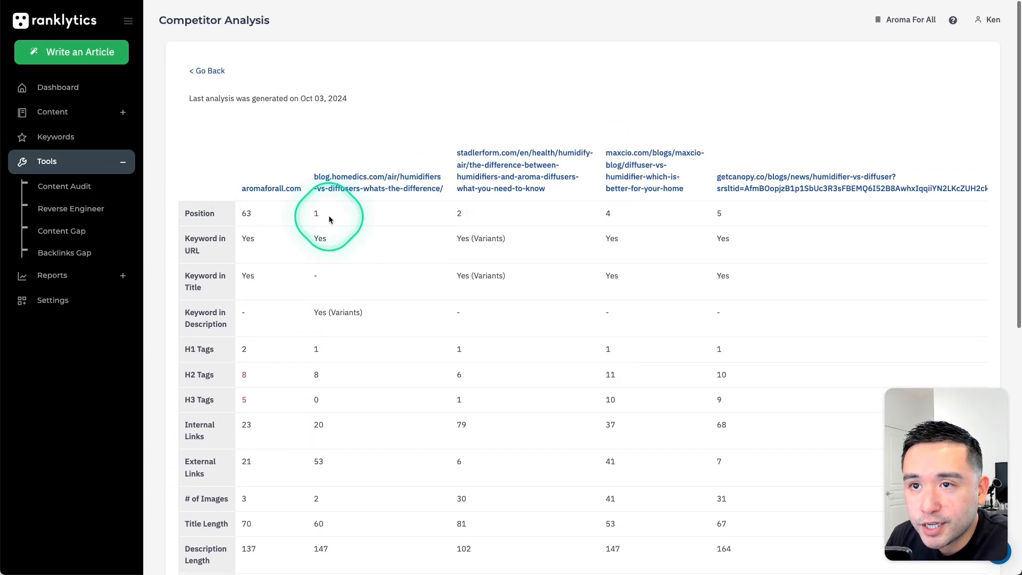
scroll(752, 225, down, 1)
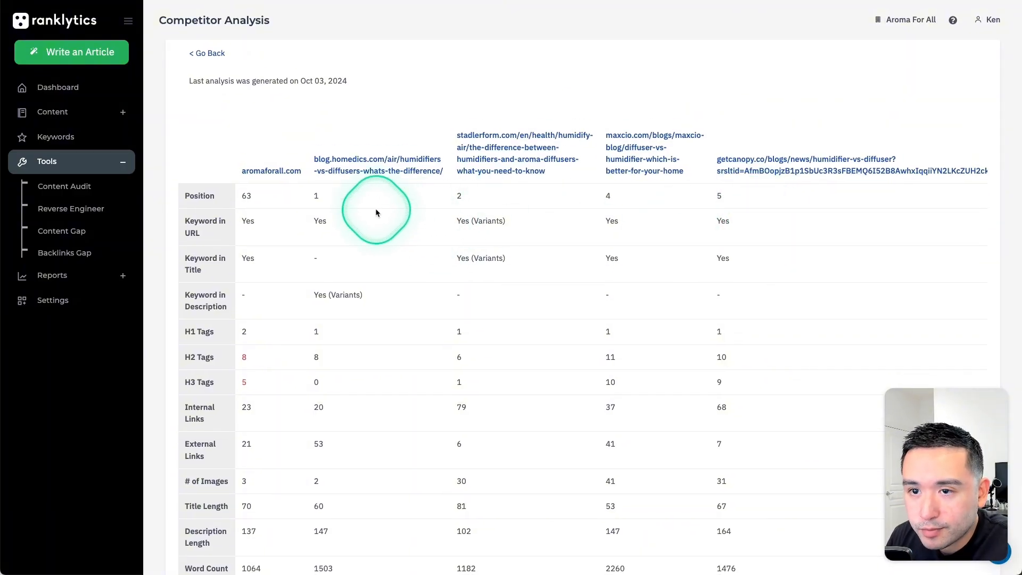
drag(194, 220, 202, 232)
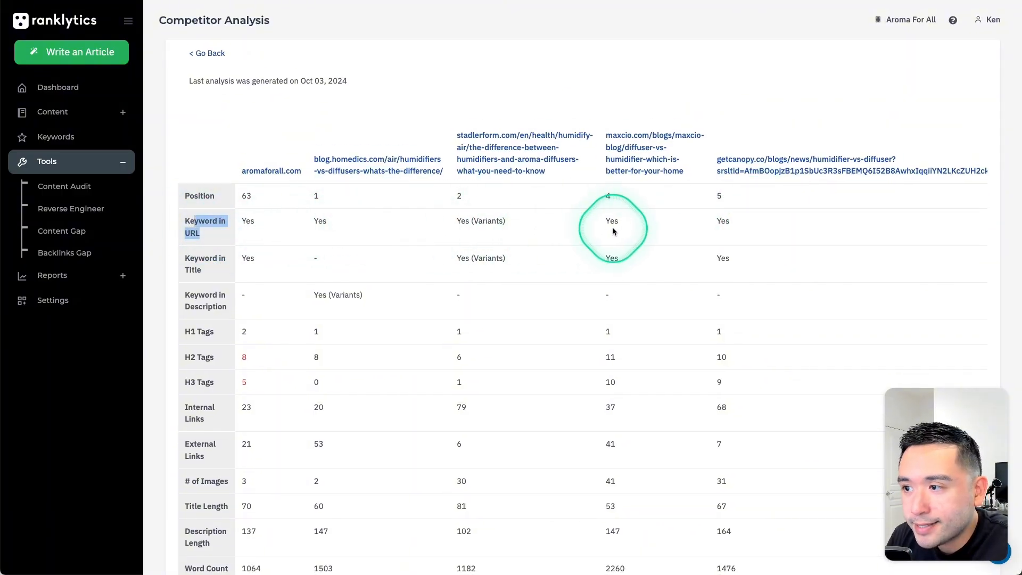
scroll(612, 227, down, 1)
scroll(250, 296, down, 5)
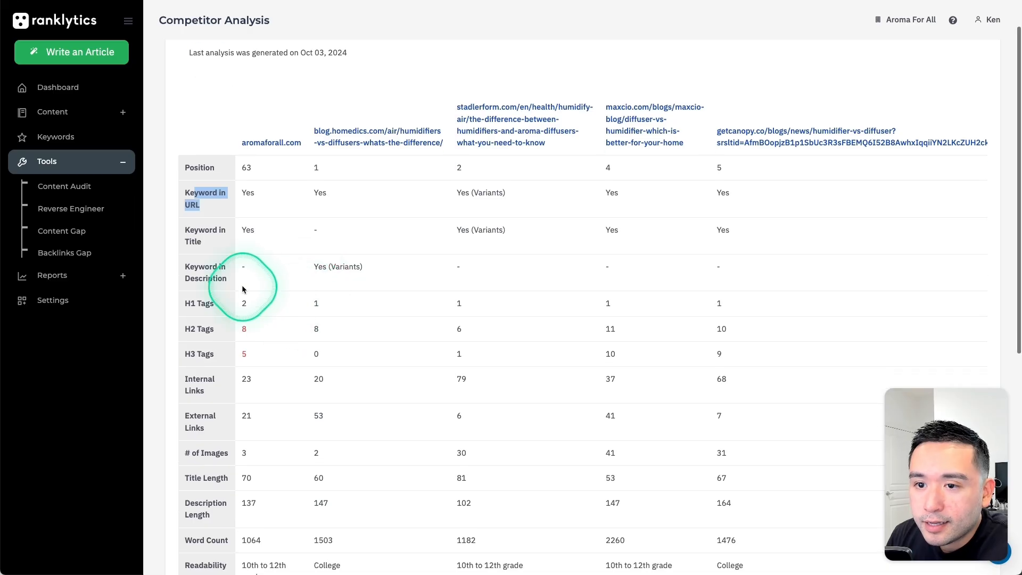
scroll(194, 251, down, 10)
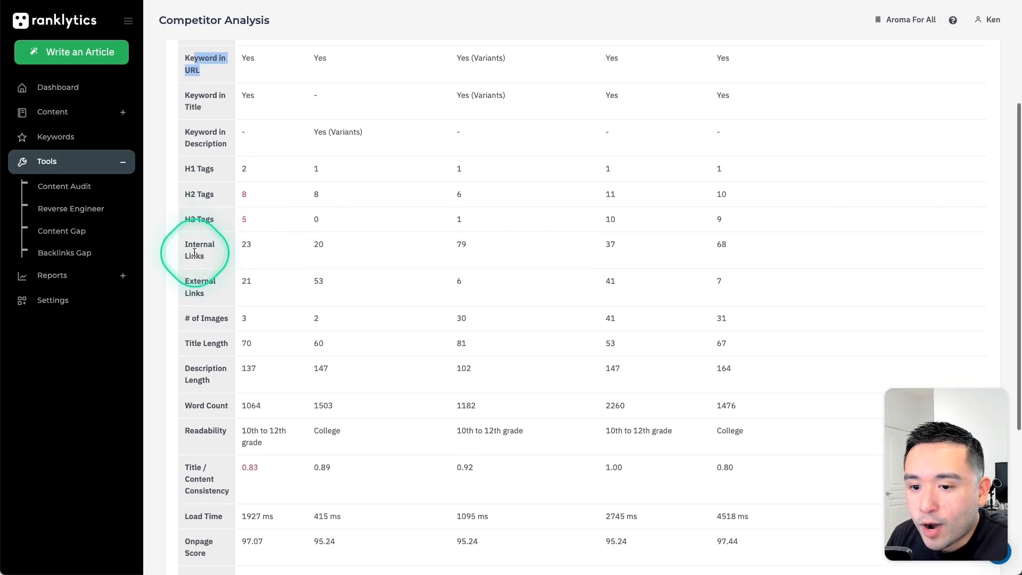
scroll(193, 260, down, 2)
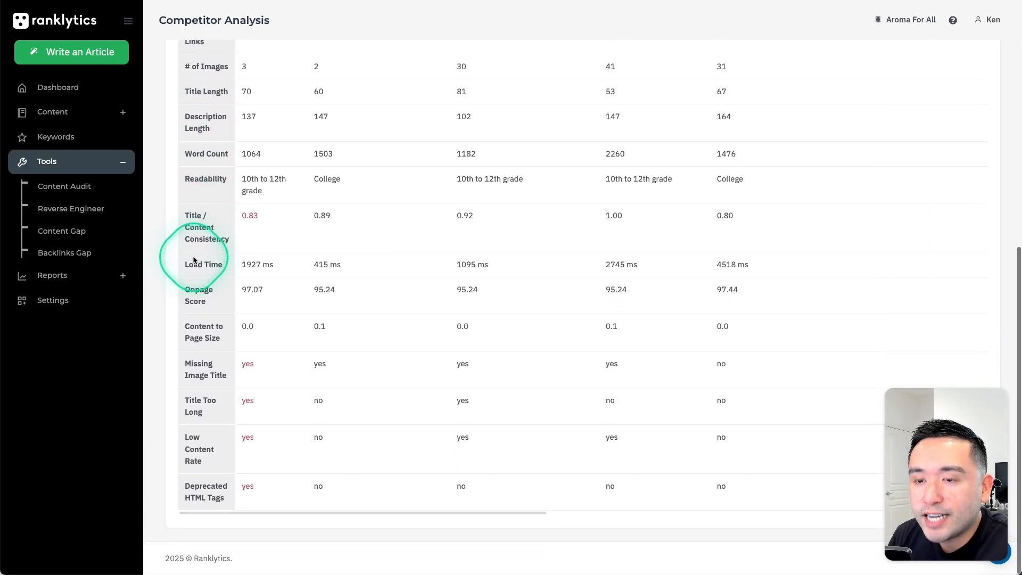
scroll(193, 277, up, 12)
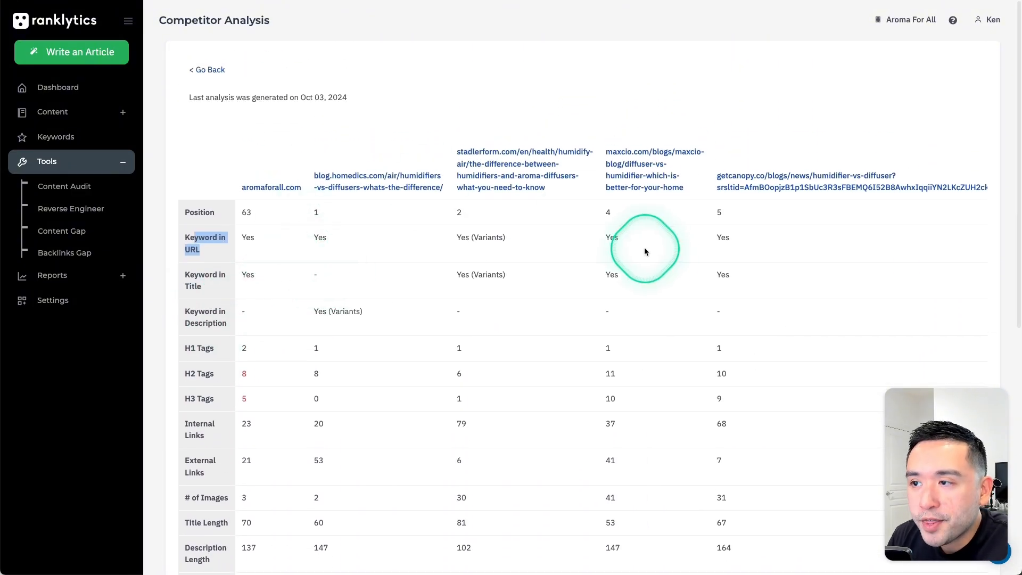
Step: Compare all competitor columns in the analysis, from position and keyword usage to word count, load time and on-page issues
scroll(643, 251, down, 14)
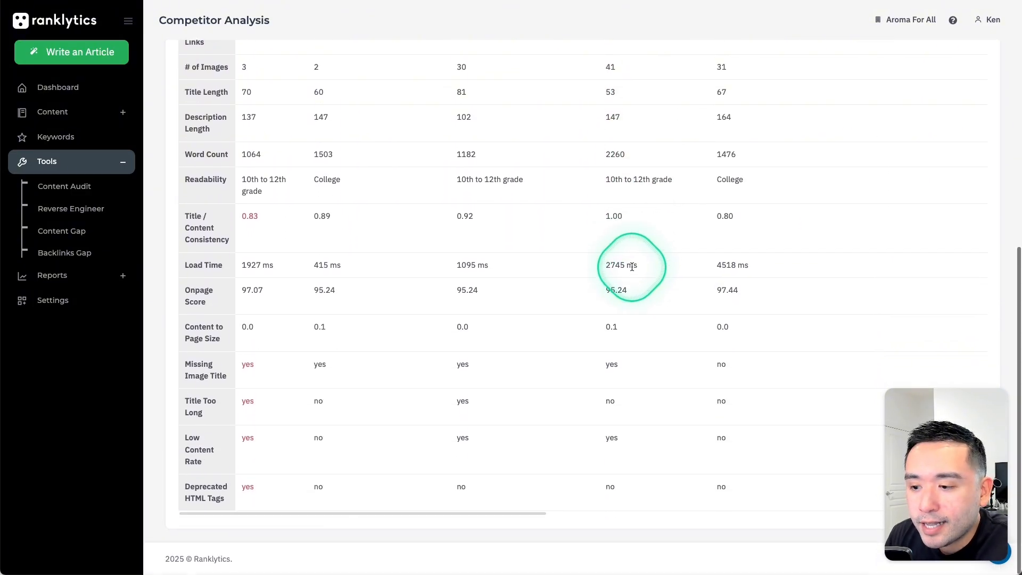
scroll(633, 267, right, 10)
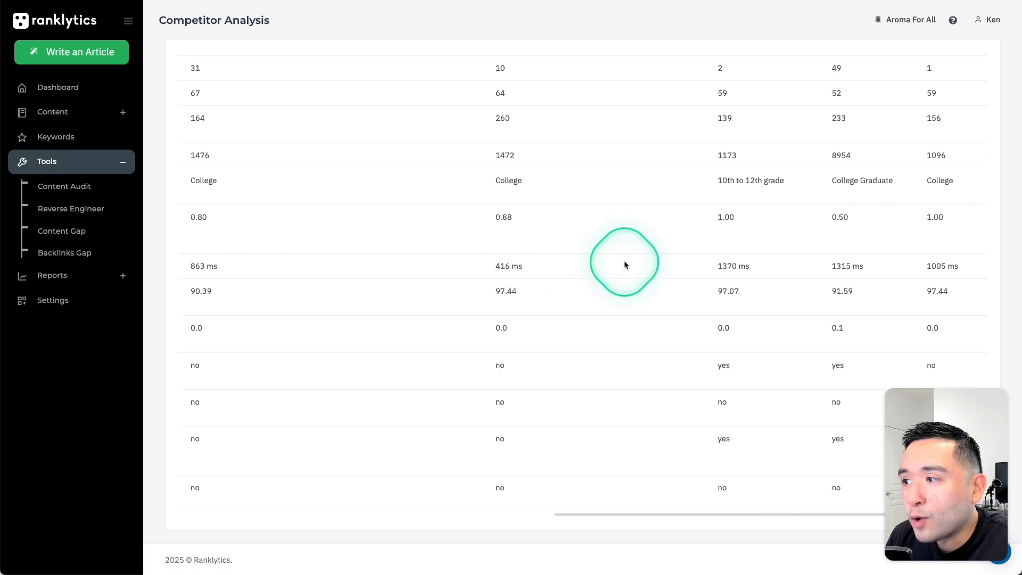
scroll(624, 264, up, 14)
scroll(624, 263, right, 5)
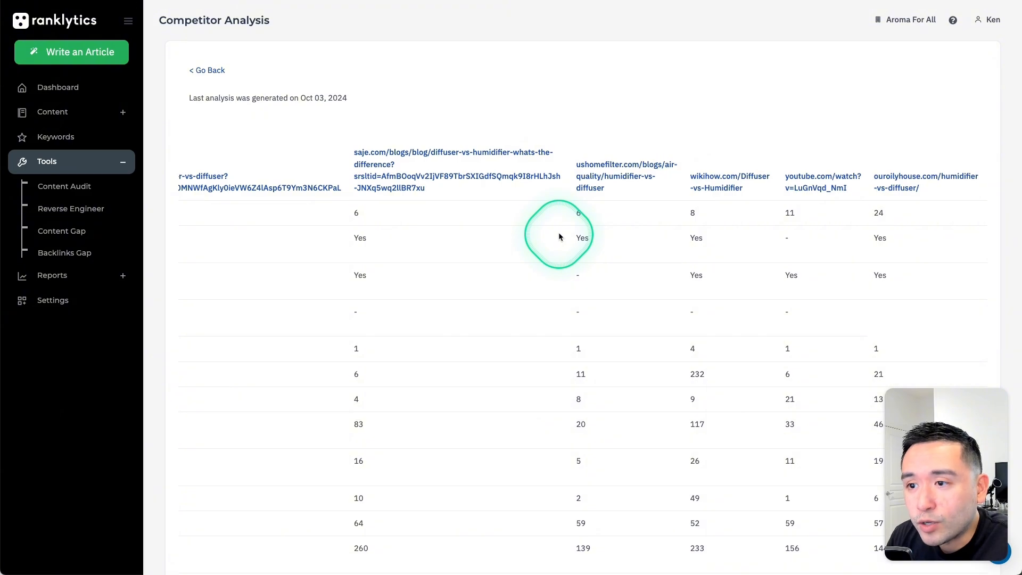
scroll(559, 236, left, 2)
scroll(560, 237, left, 8)
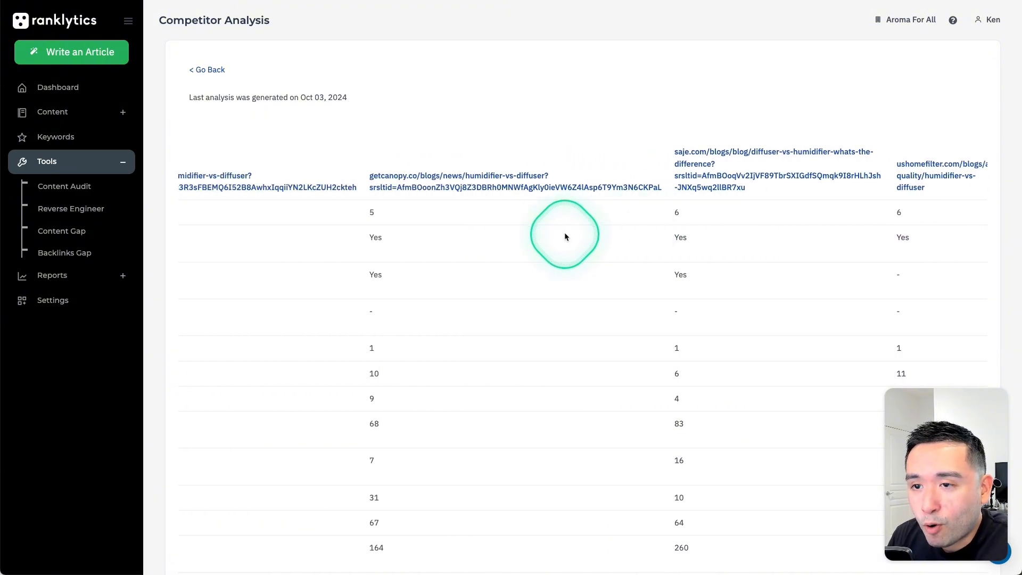
scroll(565, 236, left, 10)
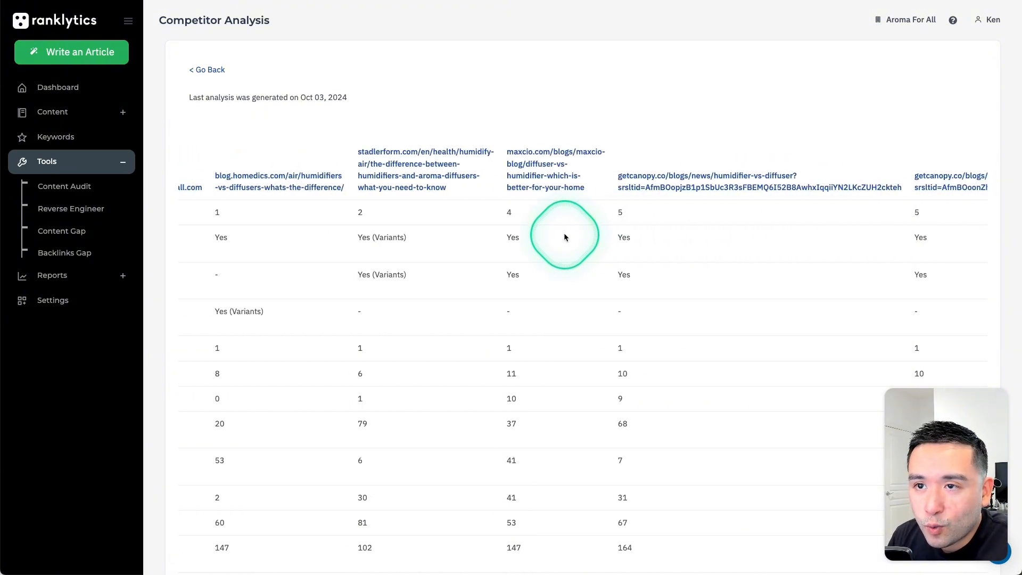
scroll(561, 236, left, 2)
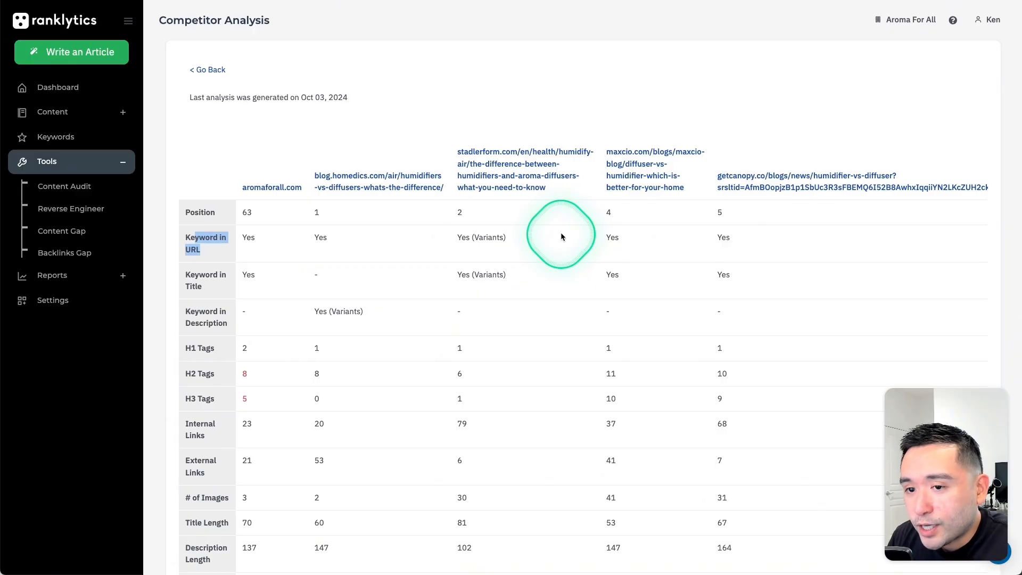
scroll(561, 236, down, 2)
scroll(560, 237, down, 5)
scroll(538, 235, right, 6)
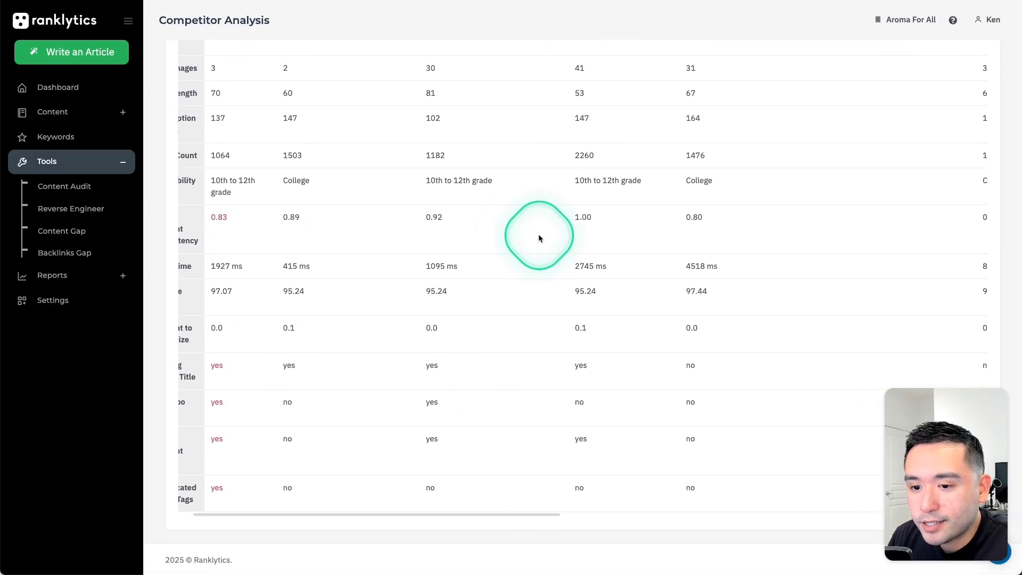
scroll(548, 237, right, 6)
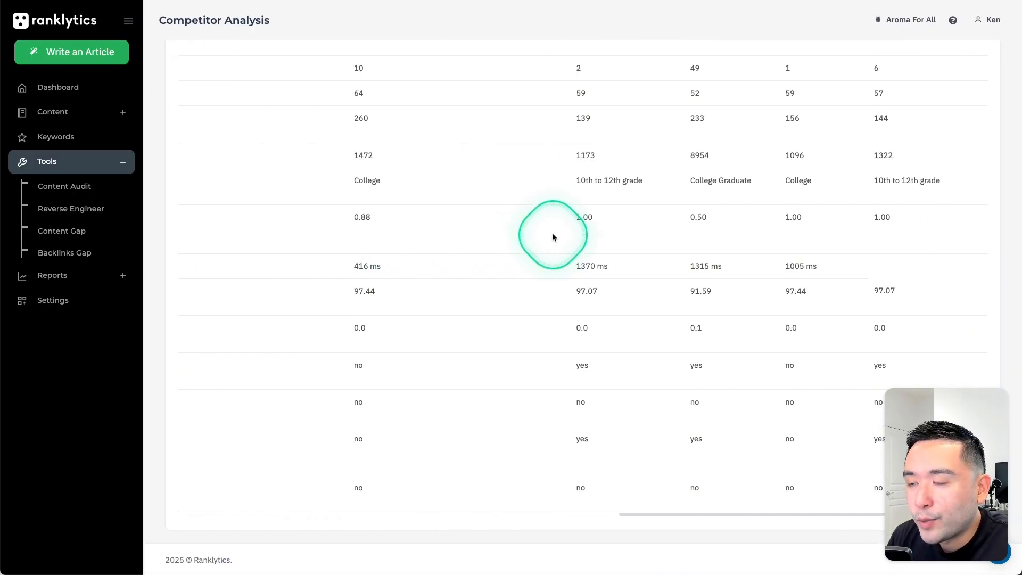
scroll(552, 237, up, 5)
scroll(551, 232, up, 3)
scroll(499, 232, left, 10)
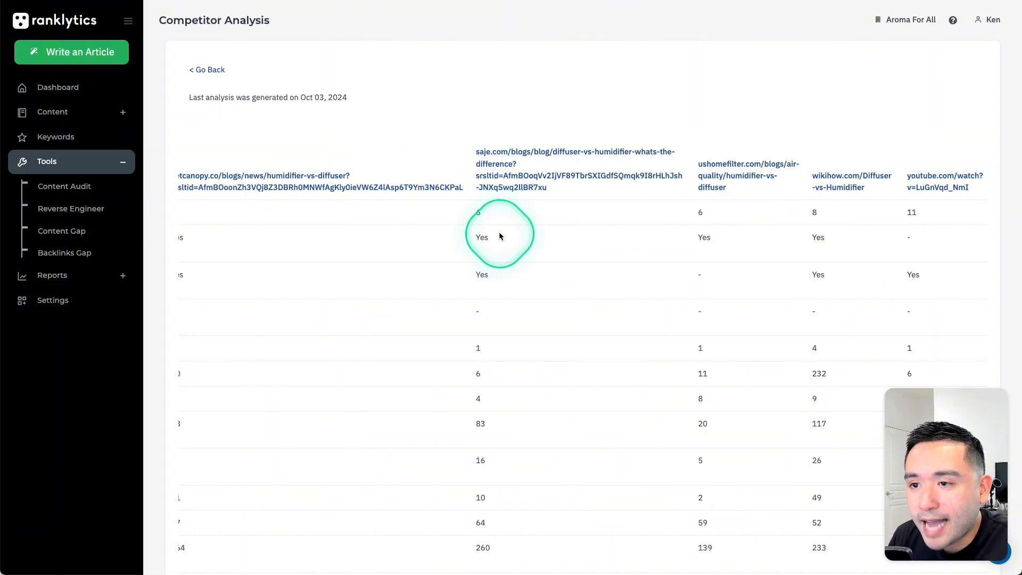
scroll(500, 236, left, 5)
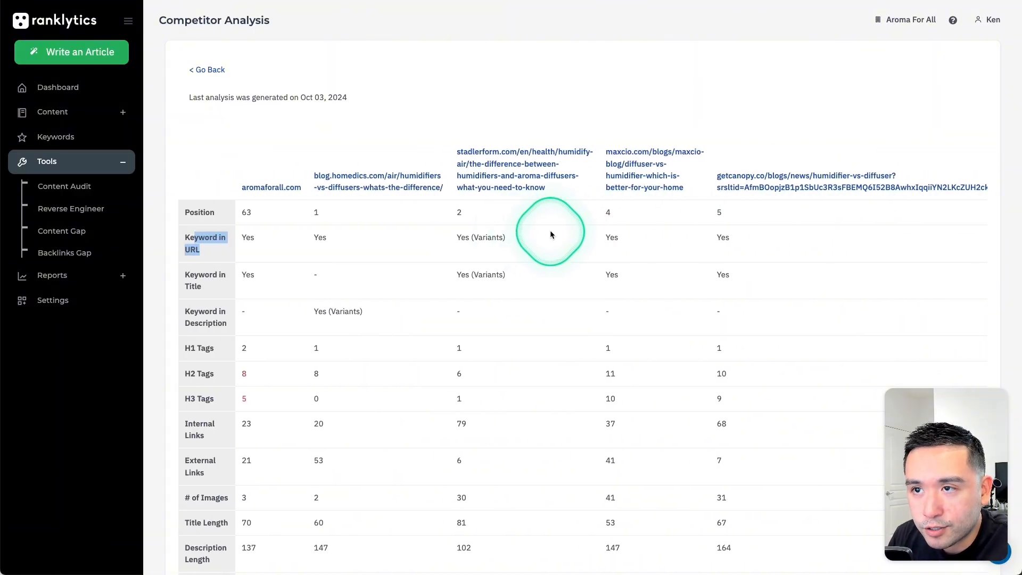
Step: Run a content gap analysis against rockymountainoils.com and look through the keywords the competitor ranks for
click(56, 231)
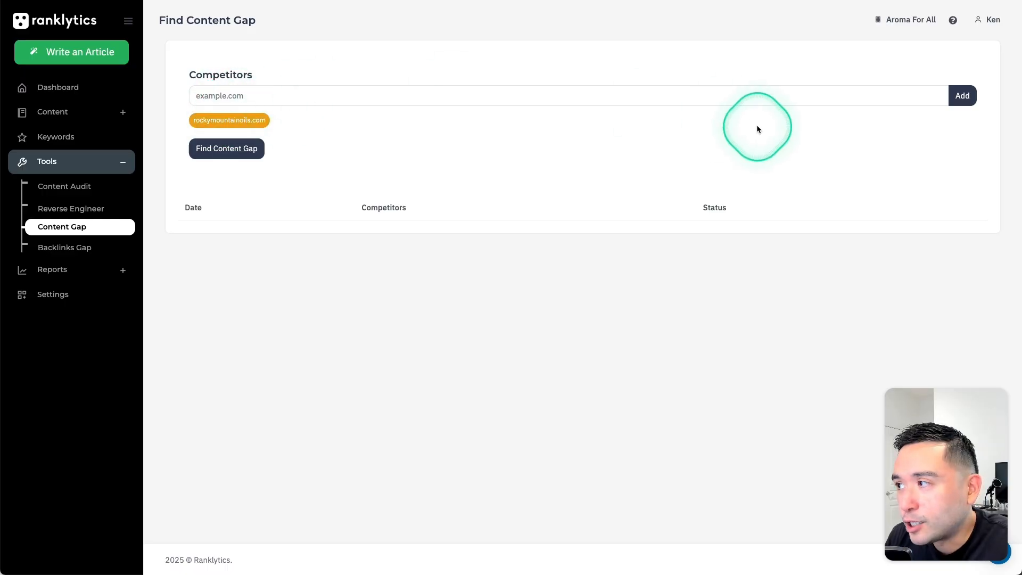
click(217, 153)
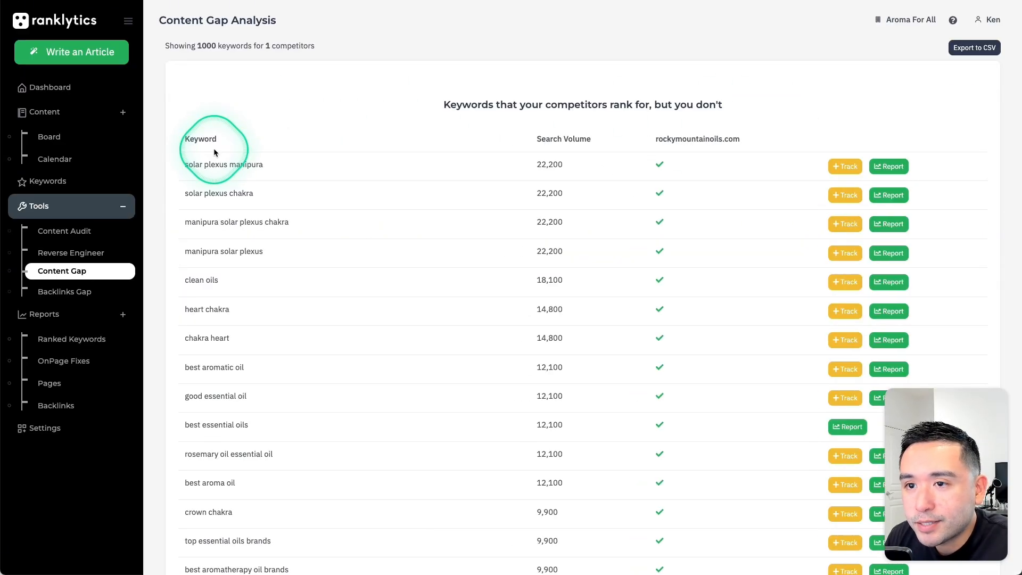
drag(445, 104, 725, 108)
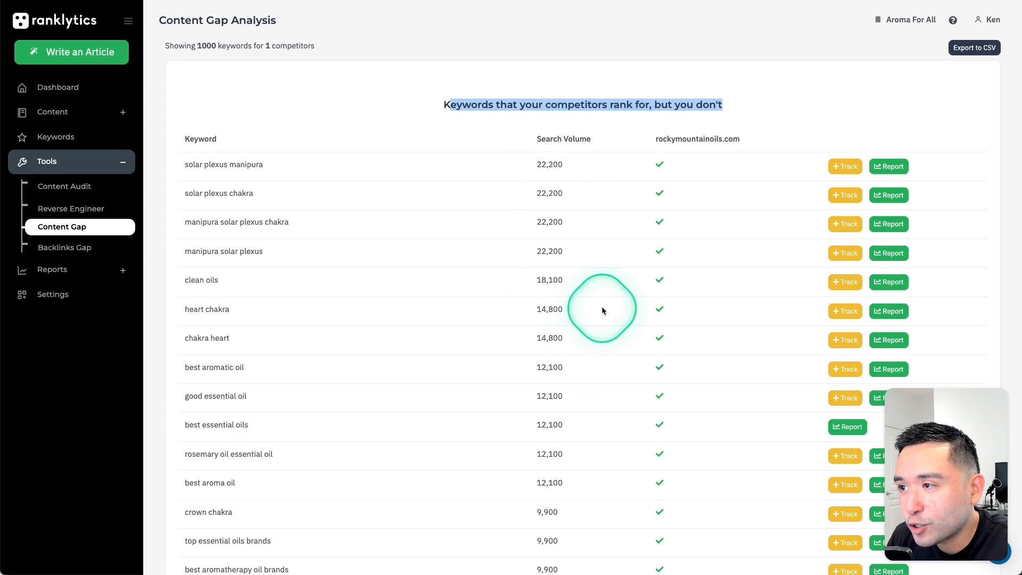
click(654, 162)
scroll(660, 167, down, 10)
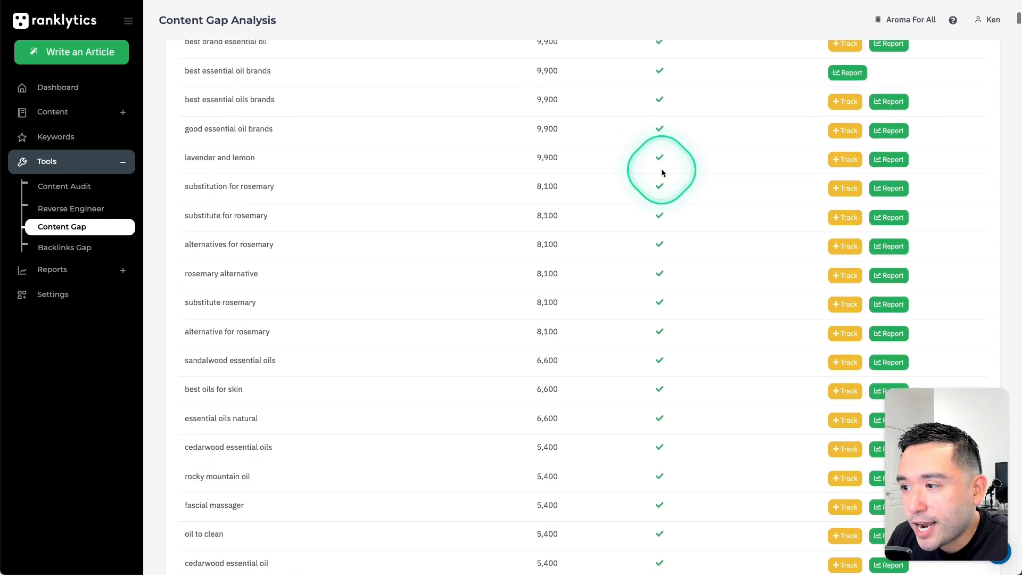
scroll(661, 172, down, 20)
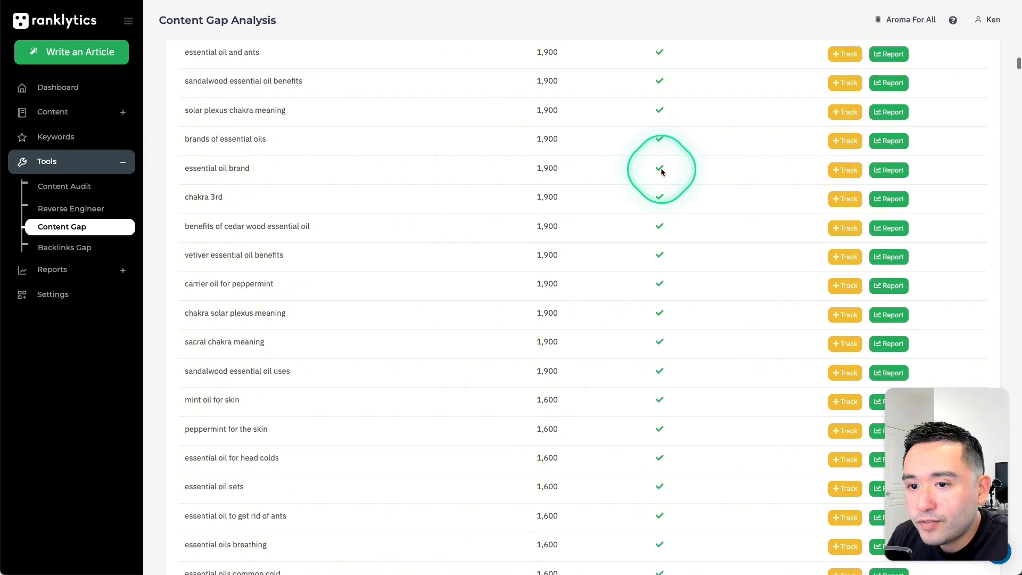
scroll(661, 171, down, 3)
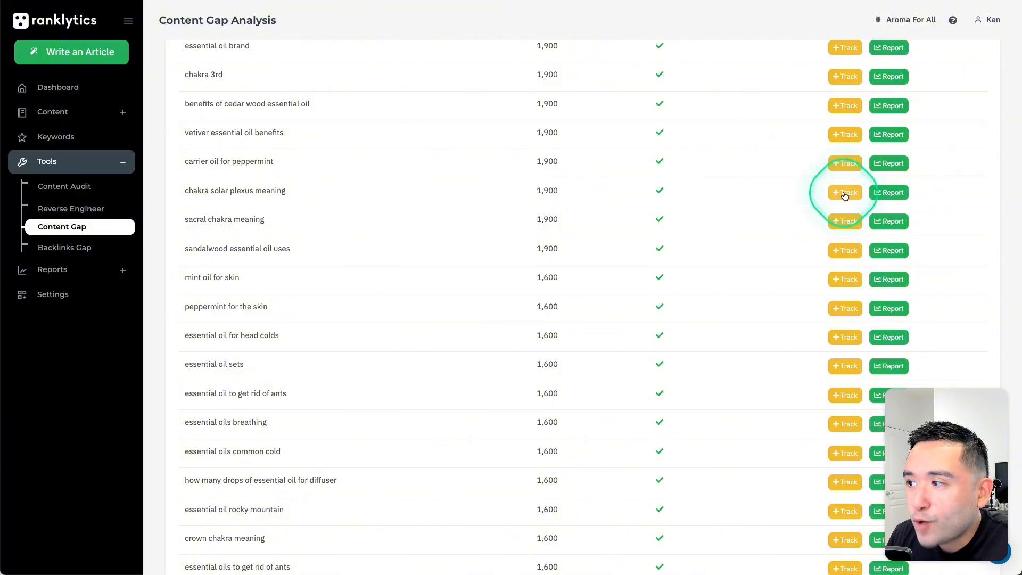
Step: Open the keyword report for "chakra solar plexus meaning" from the content gap results
click(883, 194)
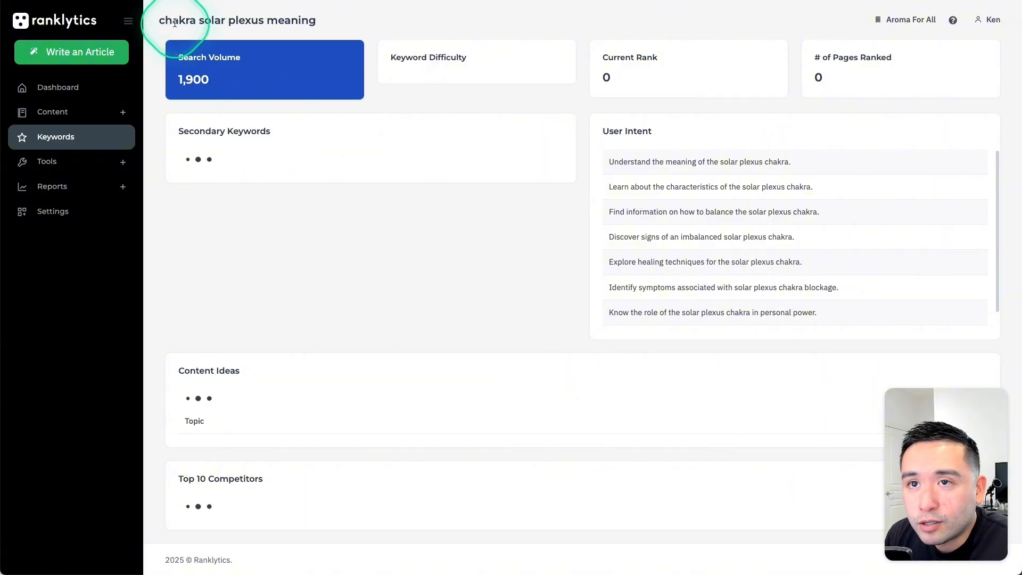
drag(175, 23, 332, 20)
click(332, 19)
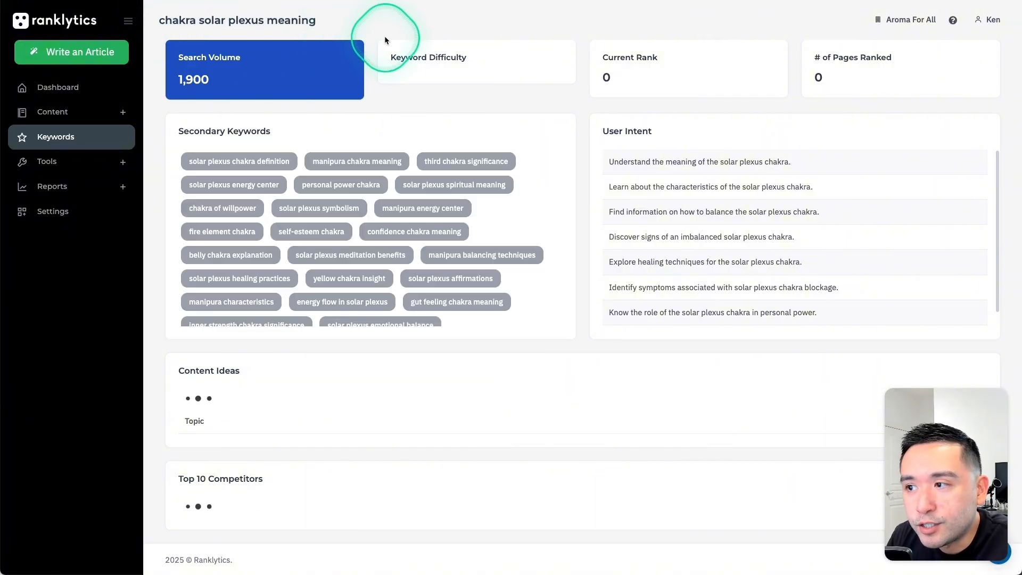
Step: Open the completed Backlinks Gap report for rockymountainoils.com
click(47, 161)
click(94, 251)
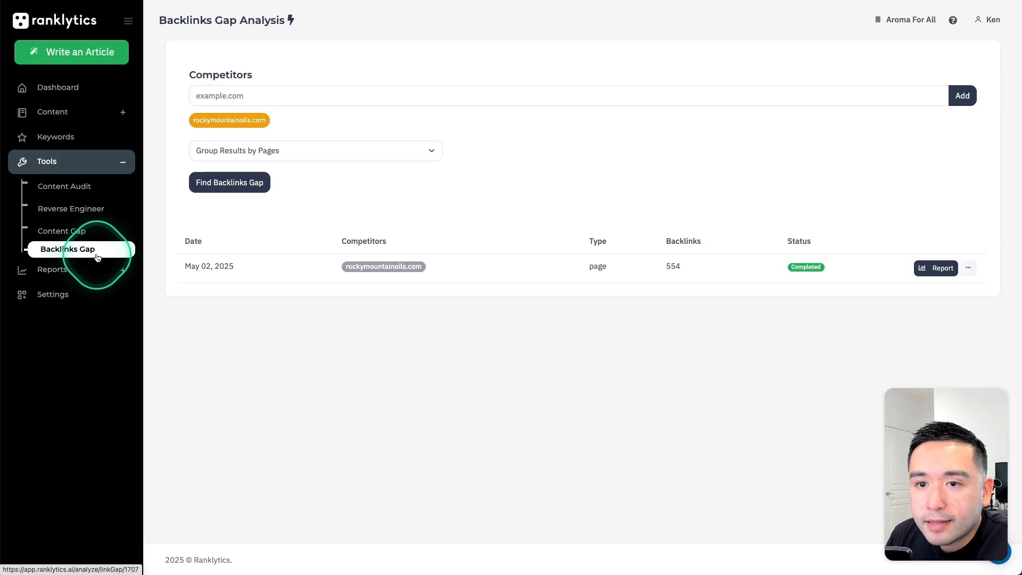
click(930, 271)
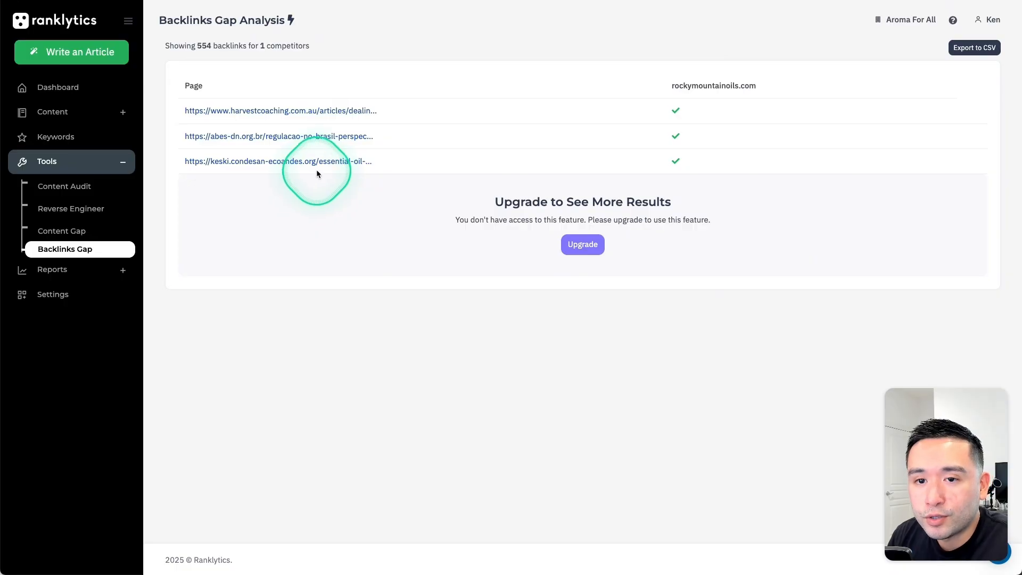
Step: Open the Ranked Keywords report and review its position-range summaries and keyword rows
click(52, 270)
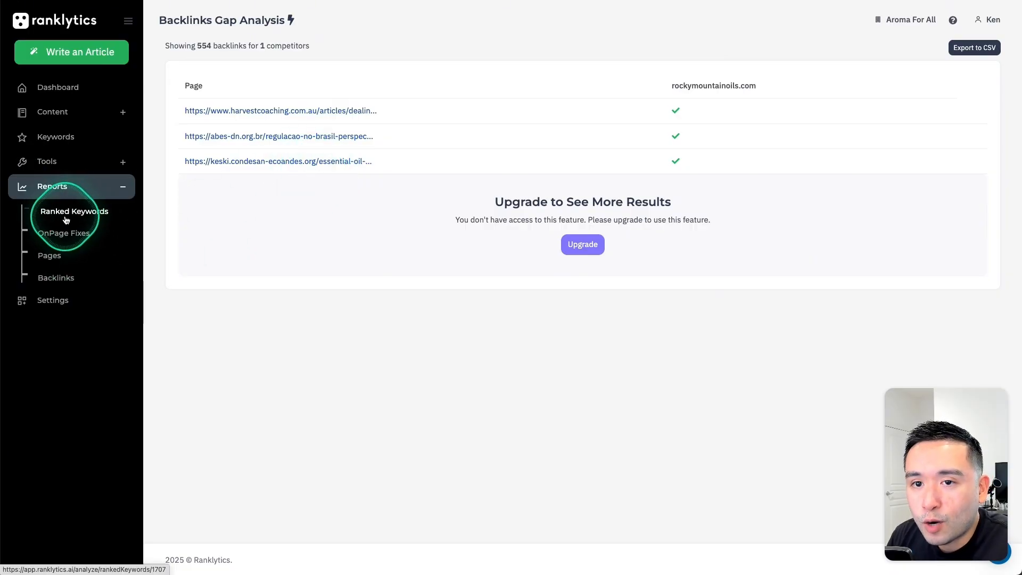
click(78, 212)
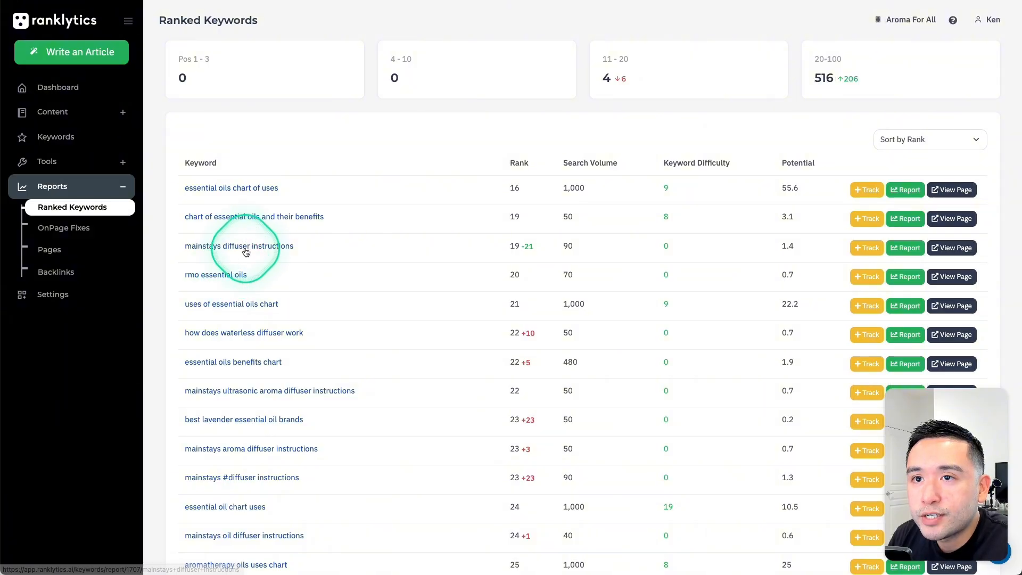
scroll(242, 351, down, 2)
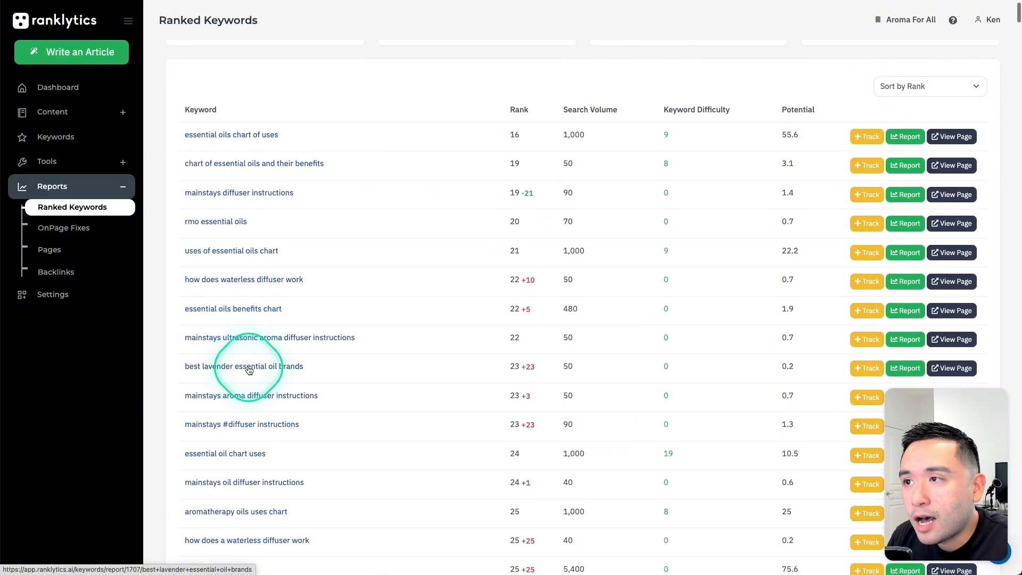
scroll(251, 369, up, 2)
drag(182, 50, 663, 78)
click(472, 106)
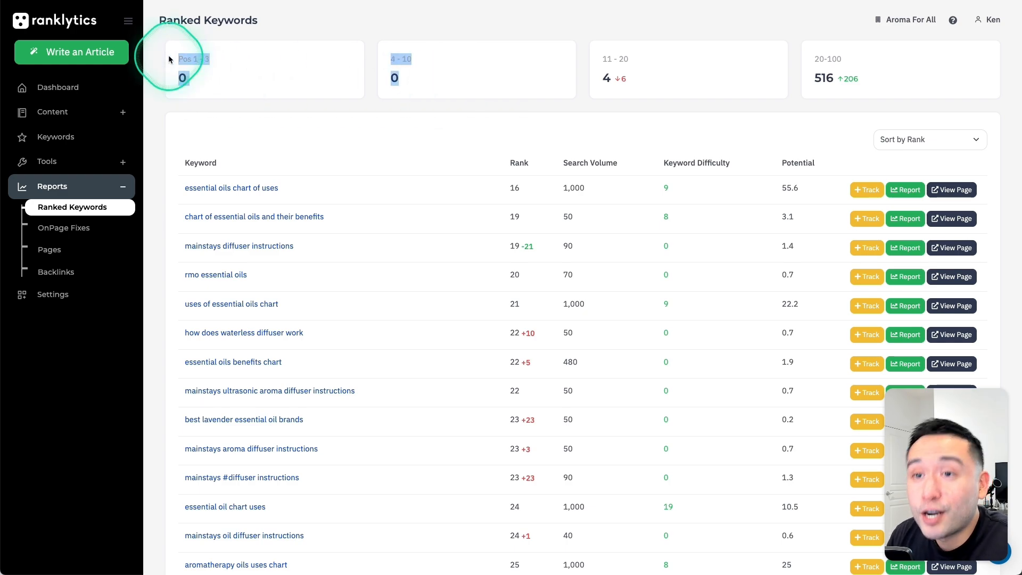
triple_click(627, 61)
drag(820, 59, 885, 79)
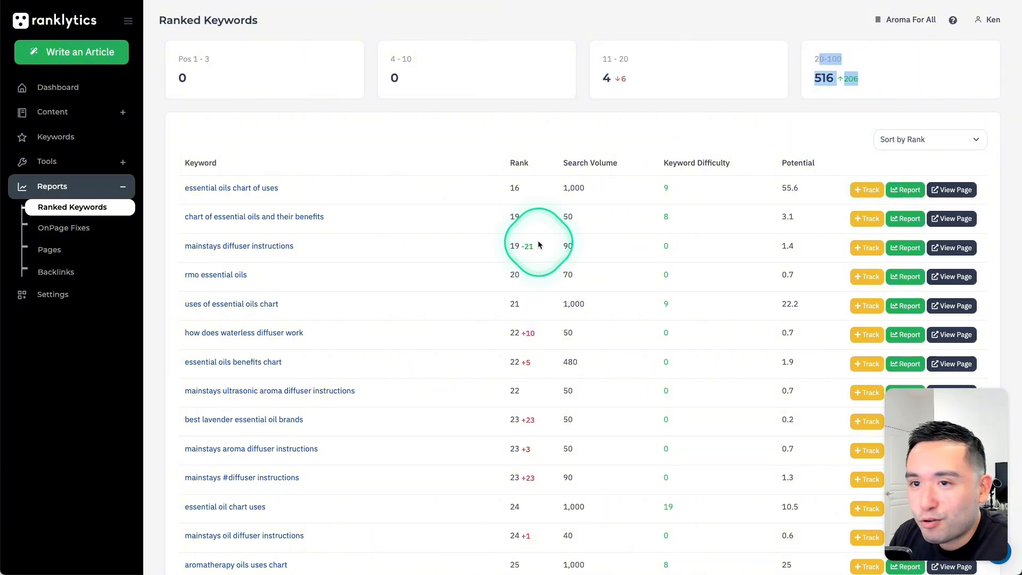
scroll(538, 244, down, 1)
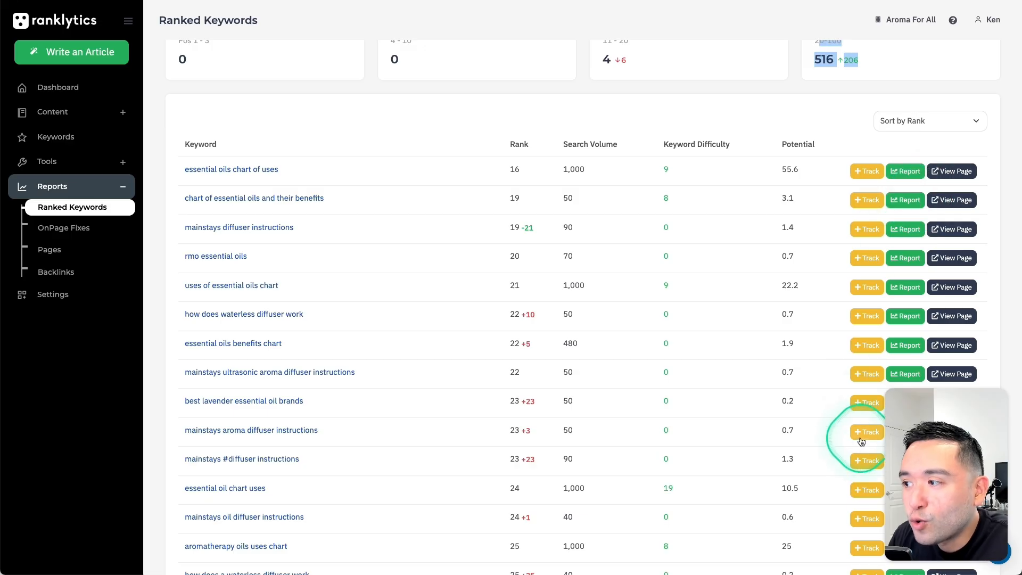
scroll(857, 420, down, 3)
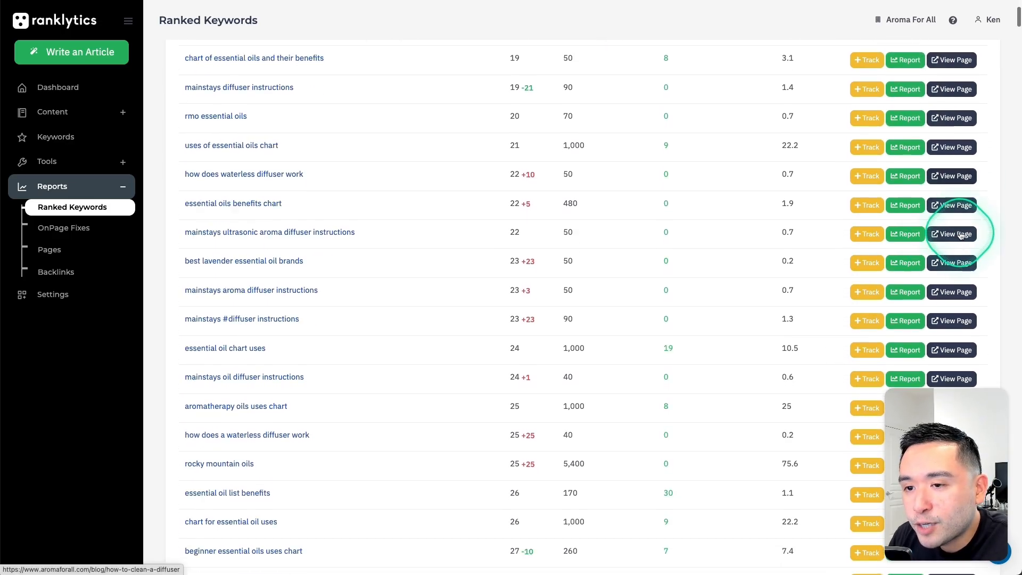
scroll(953, 239, down, 3)
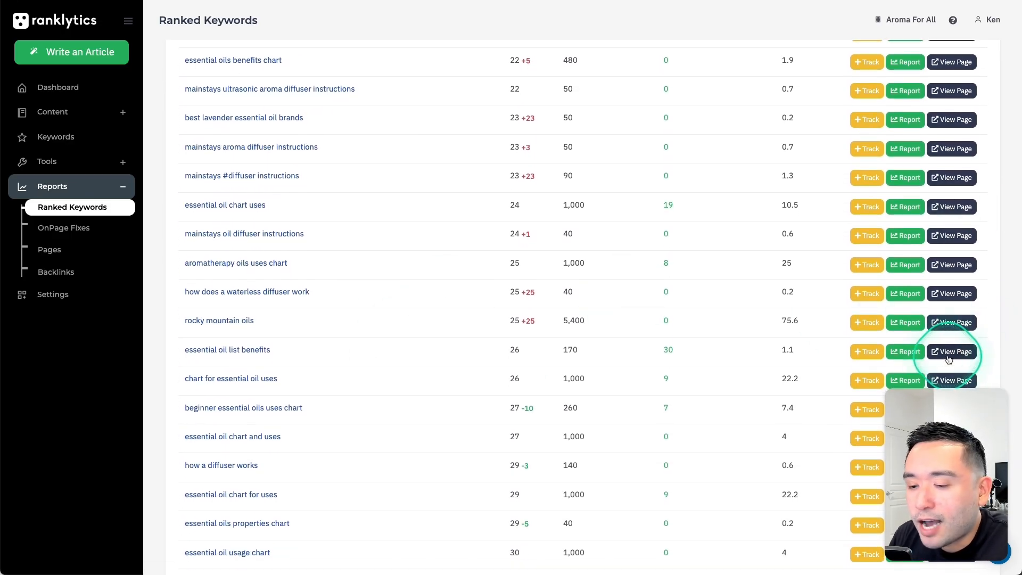
Step: Open the OnPage Fixes report and review its list of page issues, including image text, content rate and load time
click(134, 229)
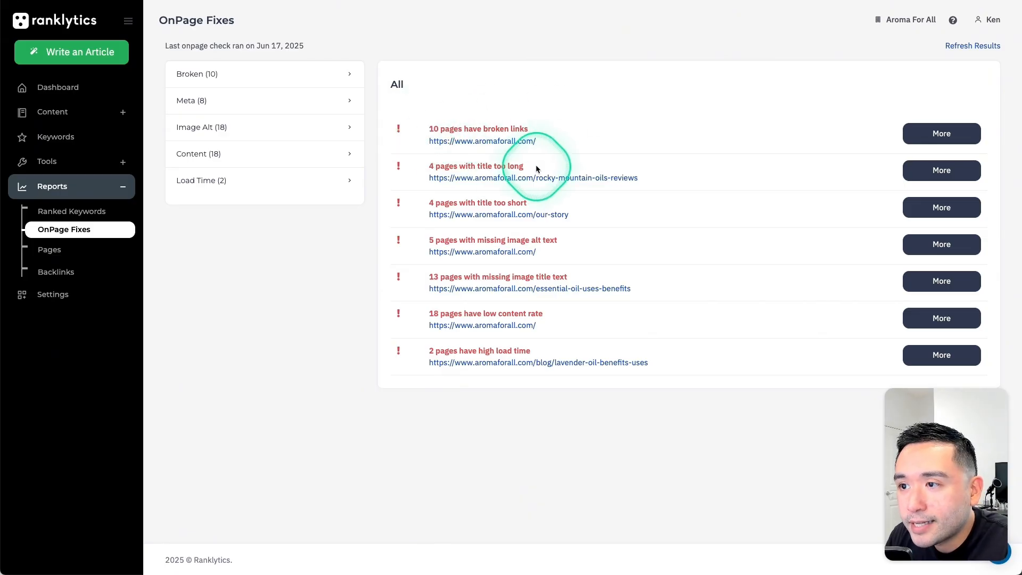
drag(457, 240, 577, 358)
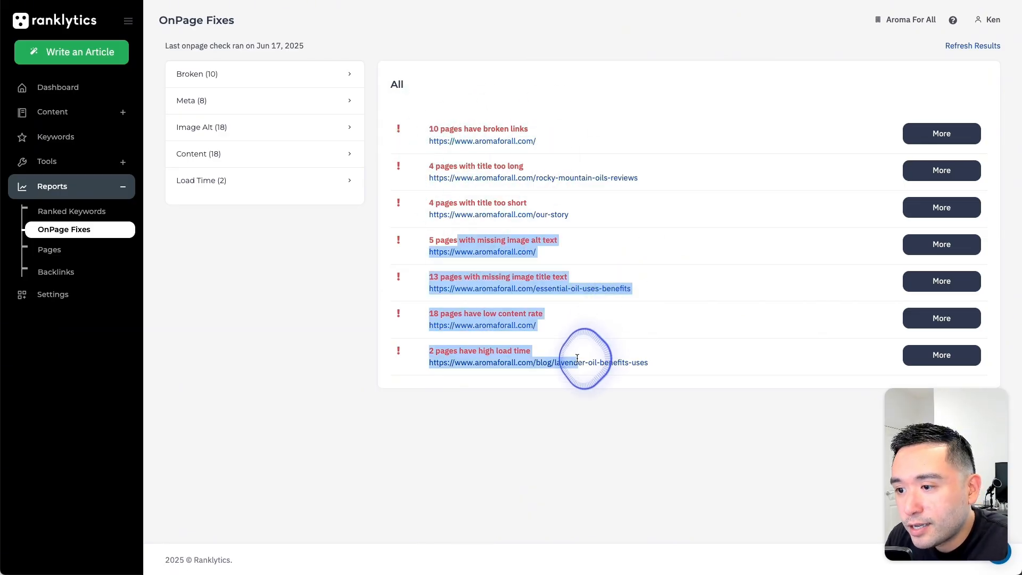
click(532, 394)
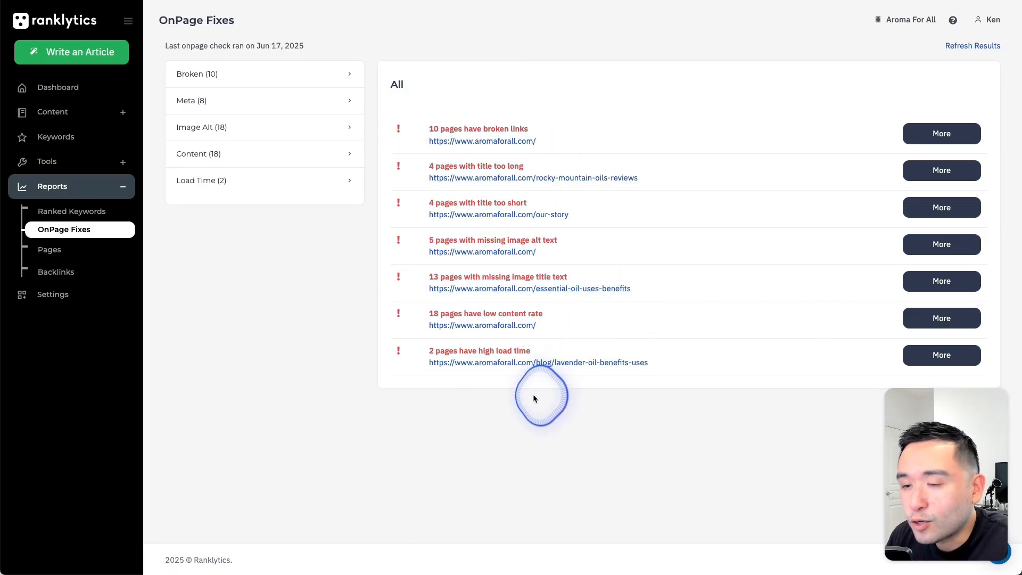
Step: Open the Pages report and review each page's search traffic, onpage score and ranked keywords
click(60, 251)
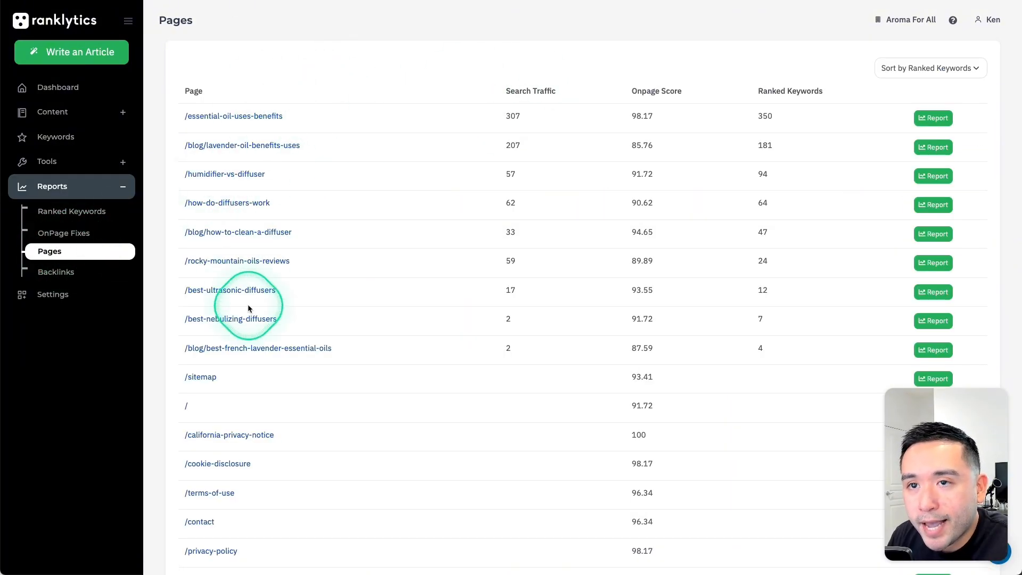
drag(504, 92, 530, 125)
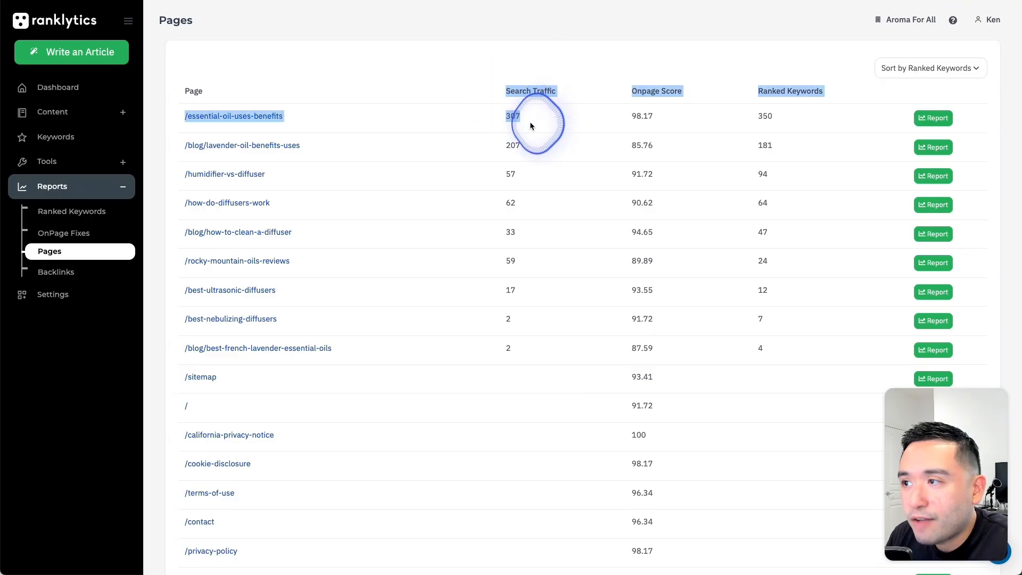
click(672, 121)
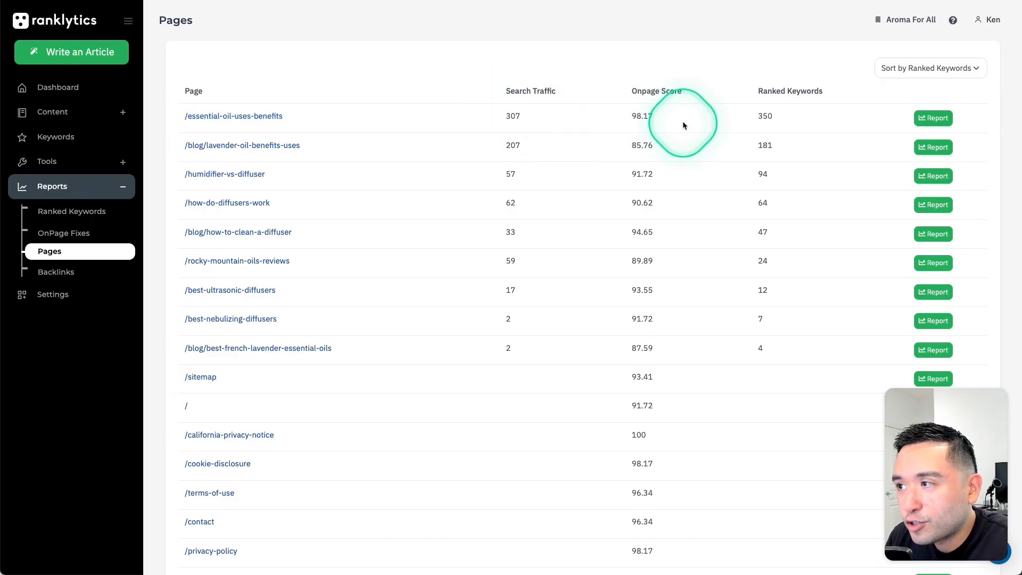
scroll(762, 120, down, 1)
scroll(761, 120, up, 1)
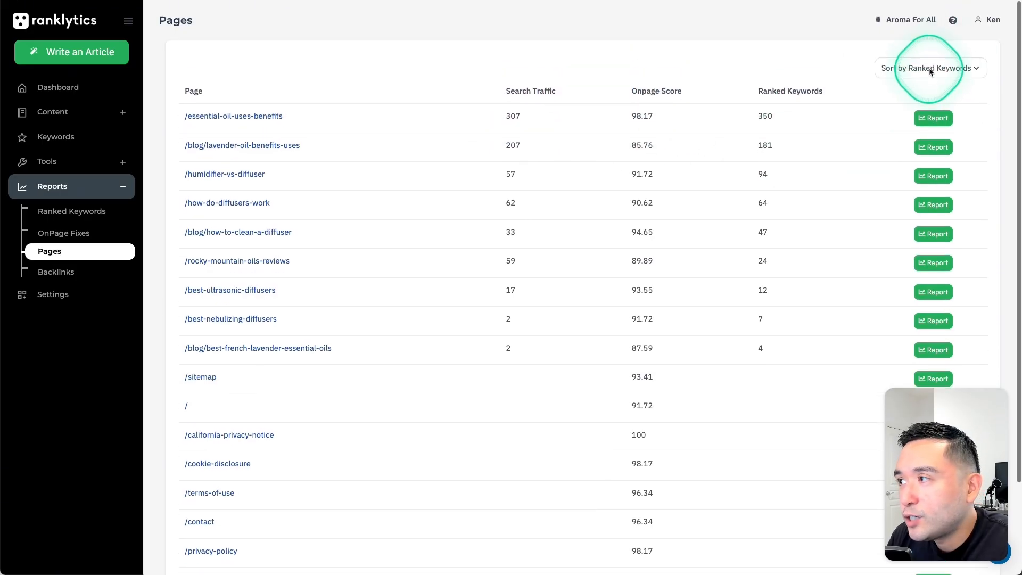
Step: Check the available sort options for the Pages report and look over its page list
click(932, 69)
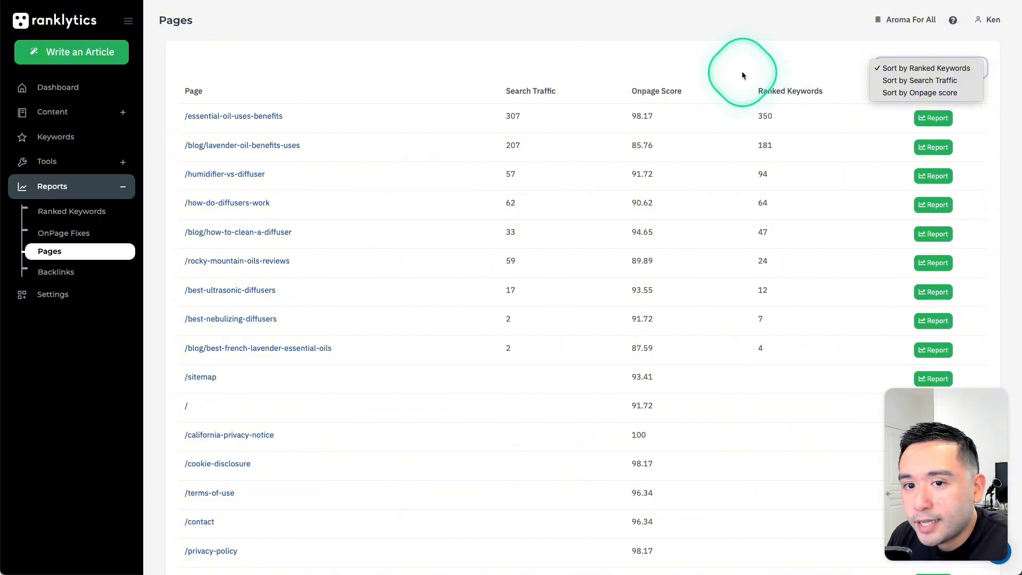
click(701, 79)
scroll(698, 81, down, 2)
scroll(701, 79, up, 3)
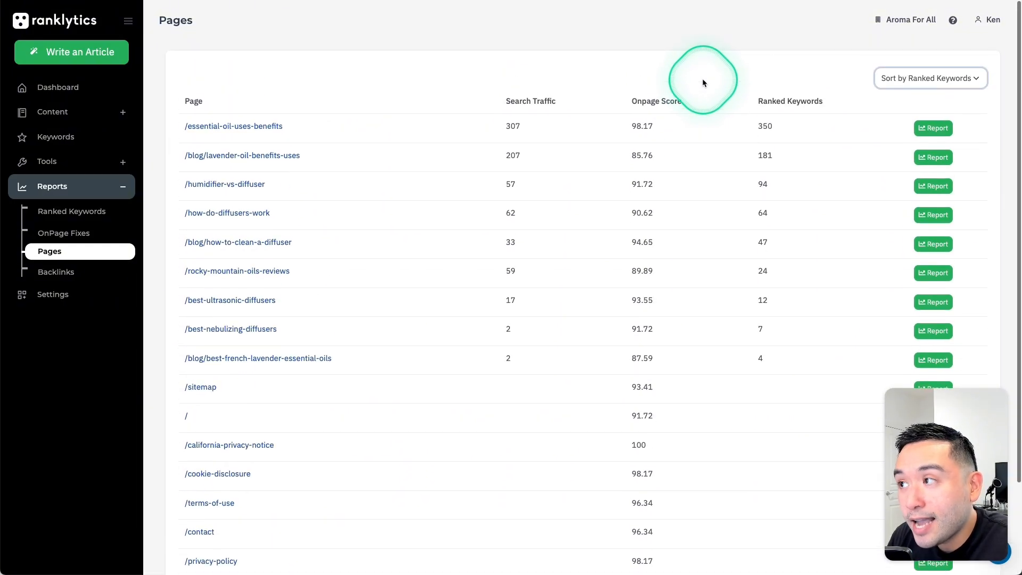
scroll(702, 78, down, 1)
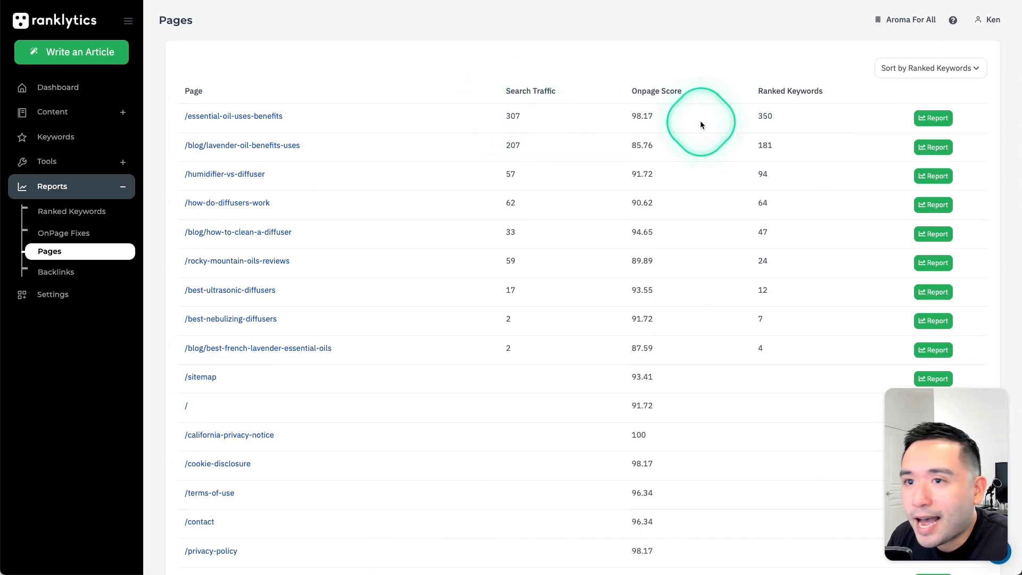
Step: Open the report for the /essential-oil-uses-benefits page and review its content metrics and ranked keywords
click(936, 121)
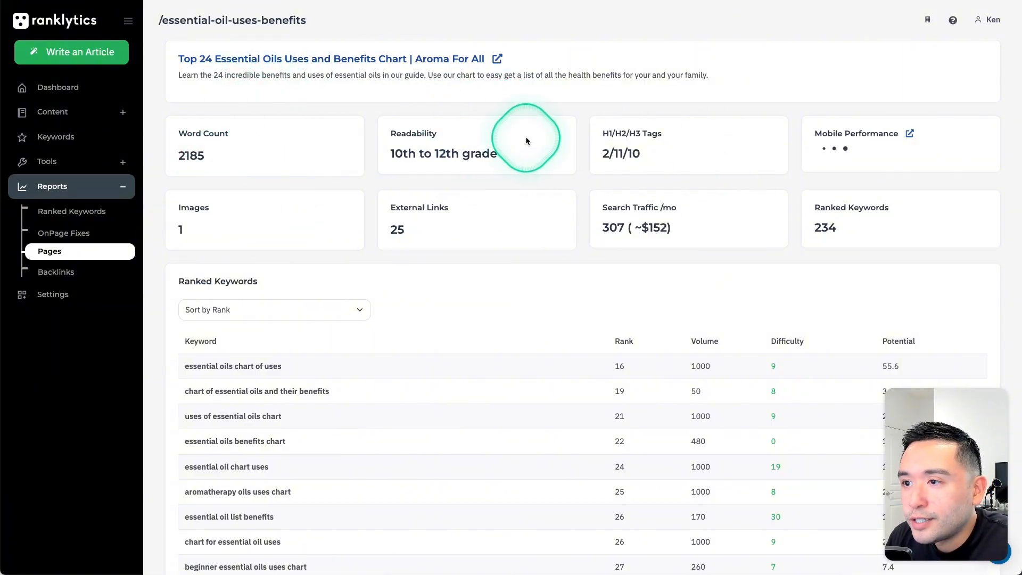
scroll(564, 154, down, 5)
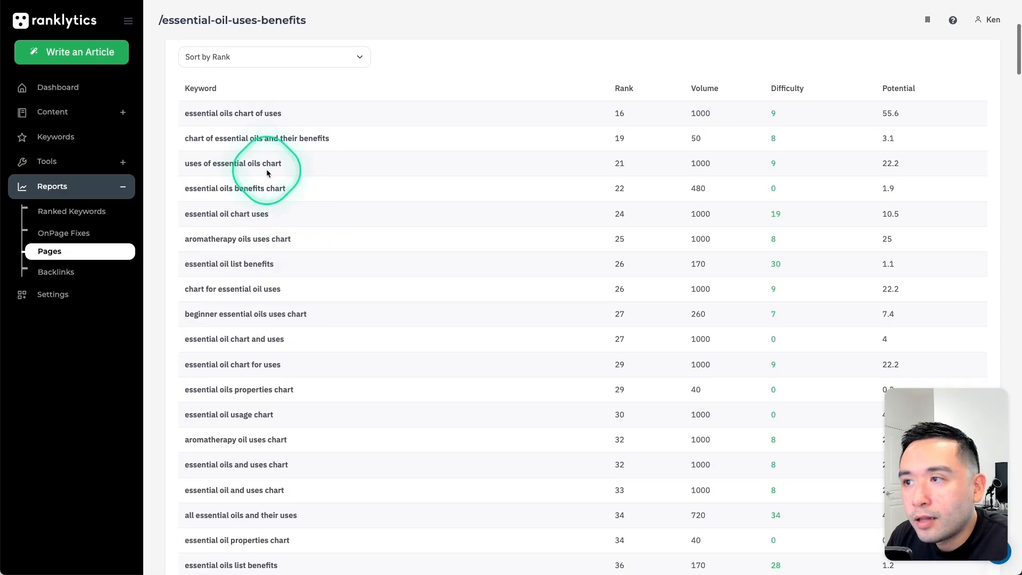
scroll(566, 308, down, 20)
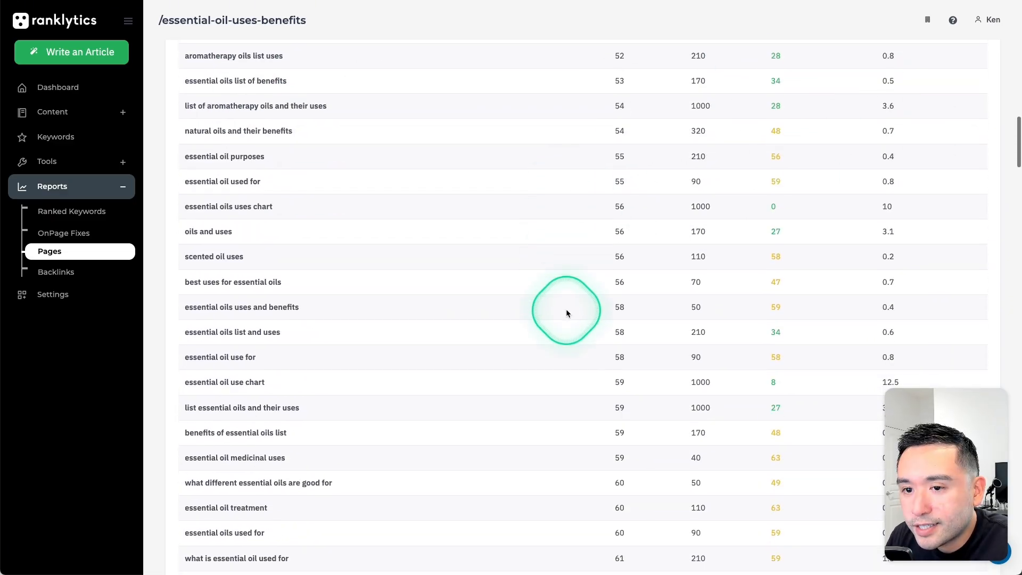
scroll(470, 278, up, 12)
scroll(471, 278, up, 10)
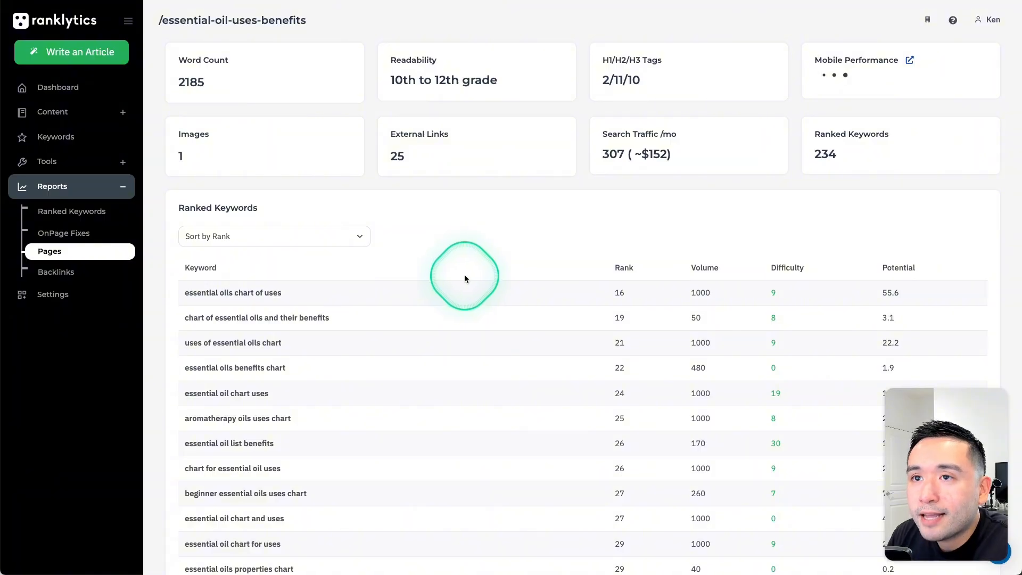
drag(308, 20, 175, 21)
click(259, 31)
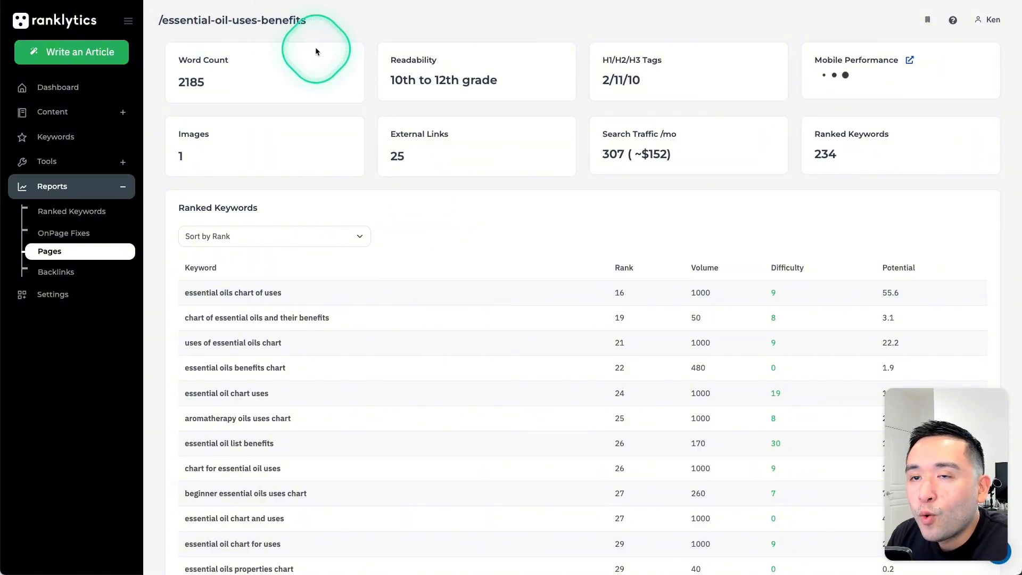
scroll(282, 266, down, 2)
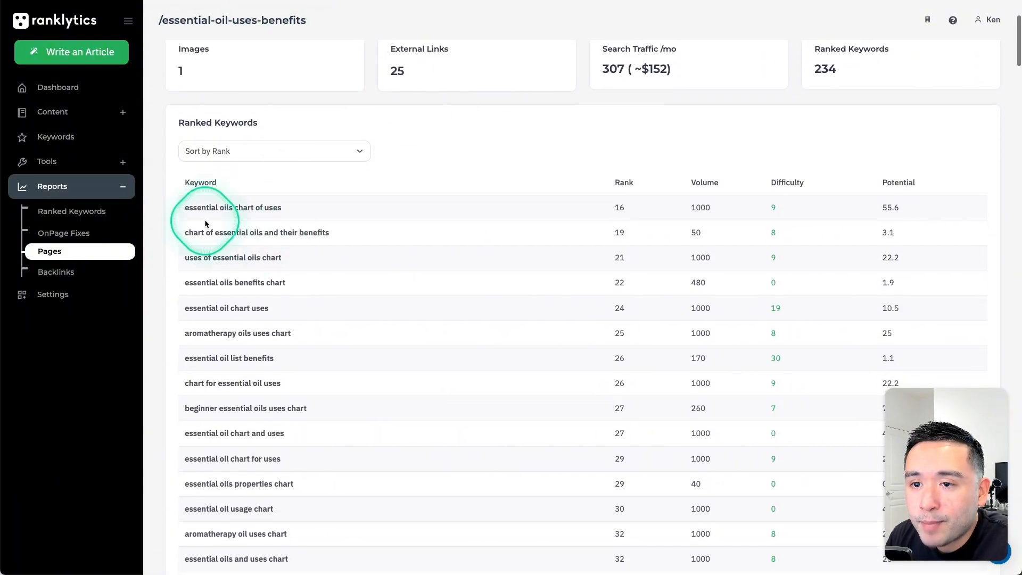
drag(201, 218, 270, 518)
scroll(406, 312, up, 4)
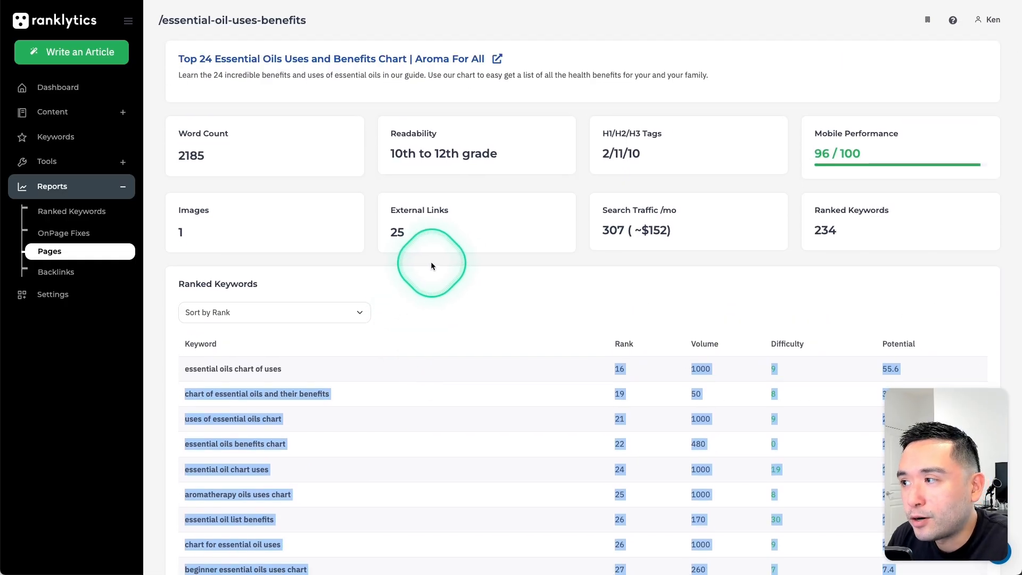
Step: Open the project's Backlinks report
click(55, 272)
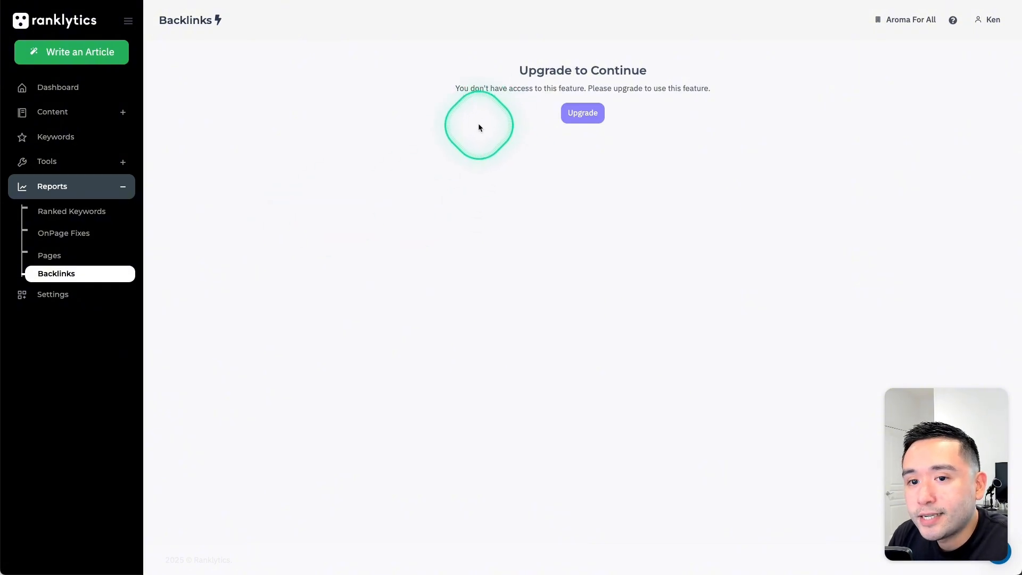
Step: Open the project settings and review the publish settings and the usage and limits
click(61, 298)
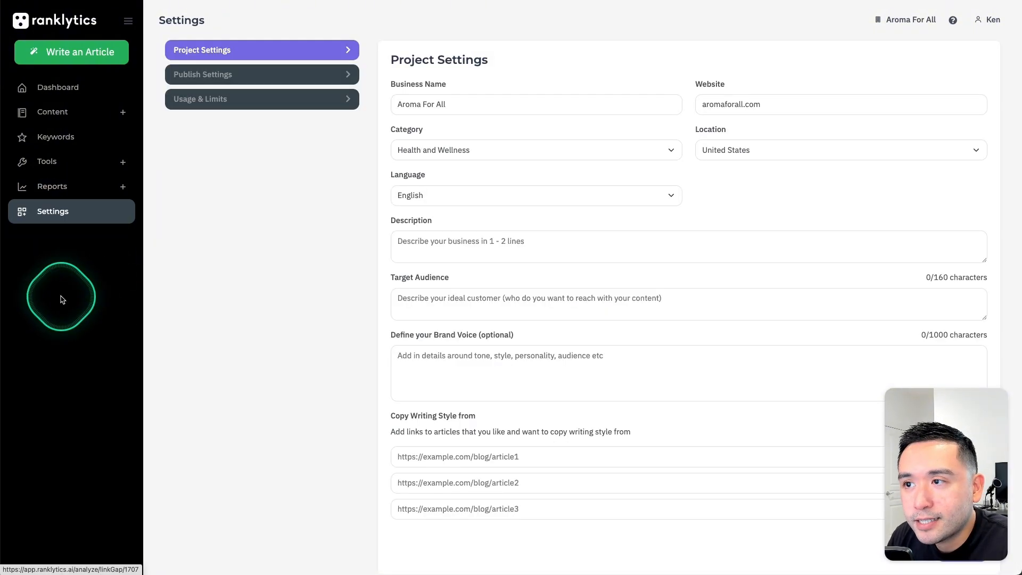
click(263, 77)
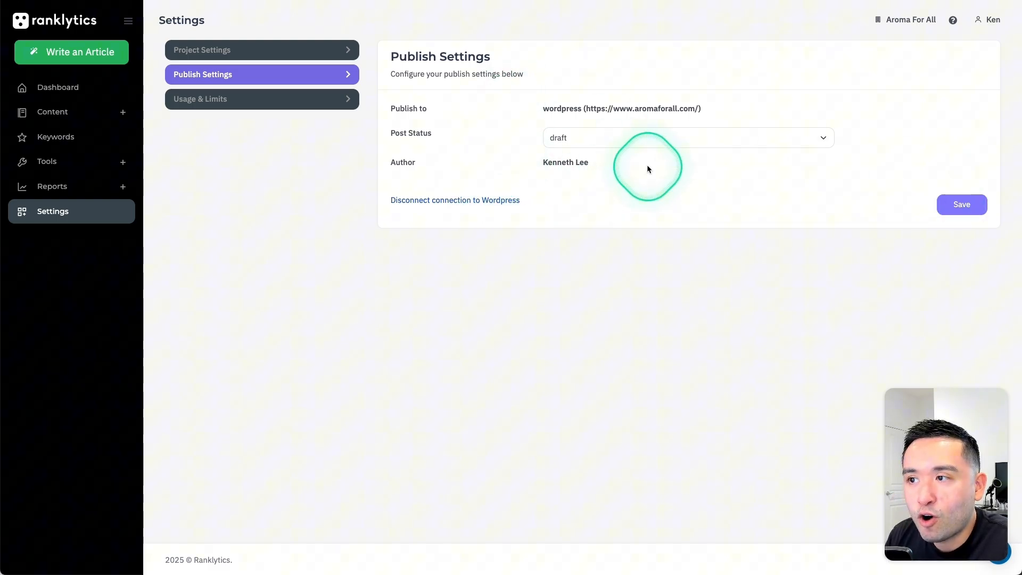
click(232, 100)
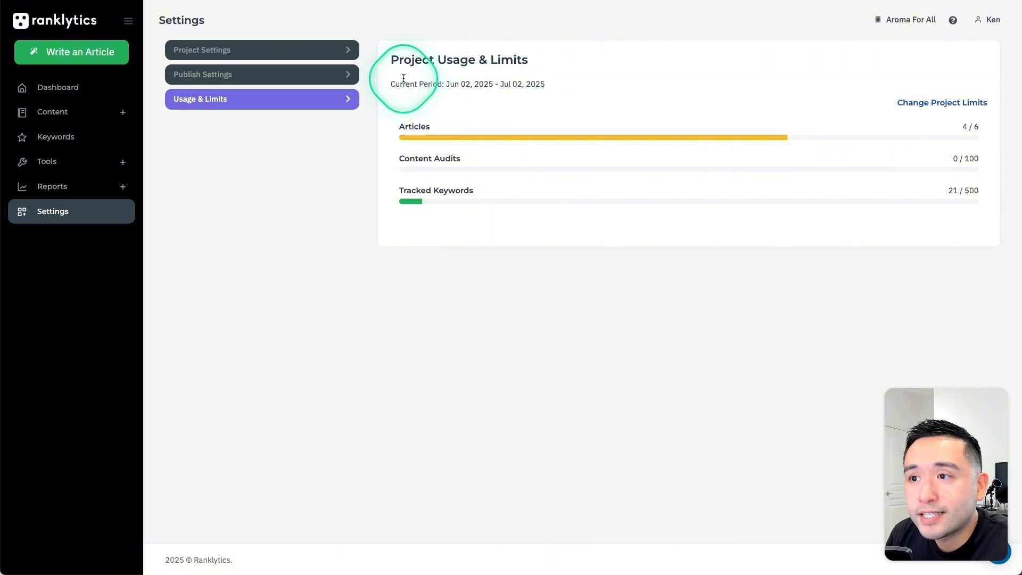
double_click(407, 60)
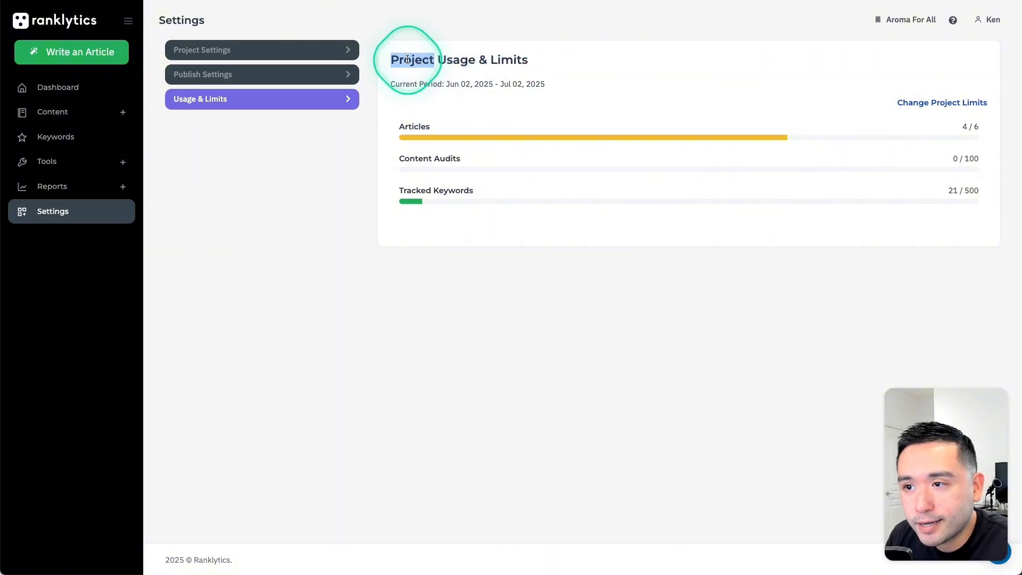
click(198, 204)
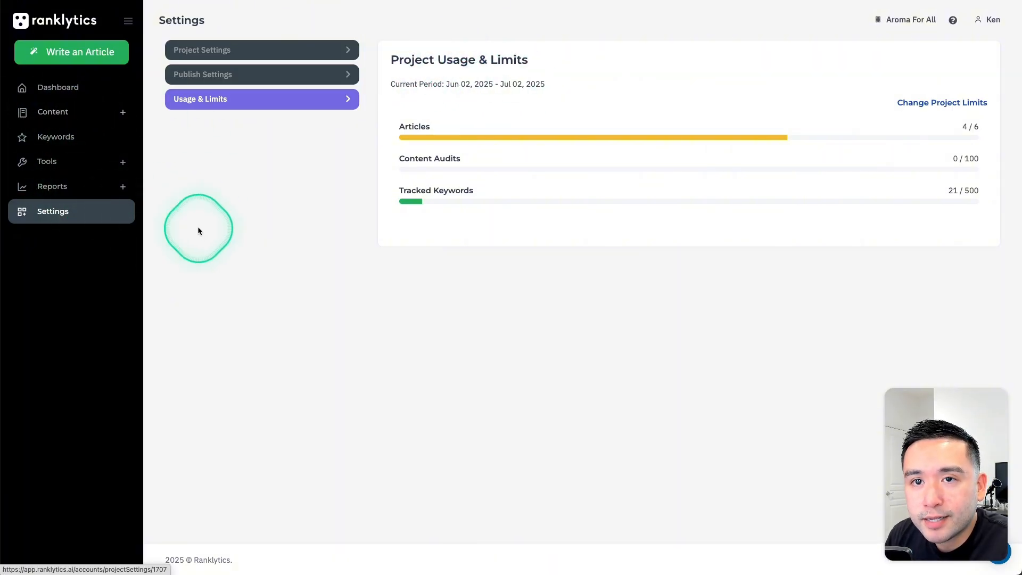
Step: Start a new article and check the settings of the article-writing form
click(84, 59)
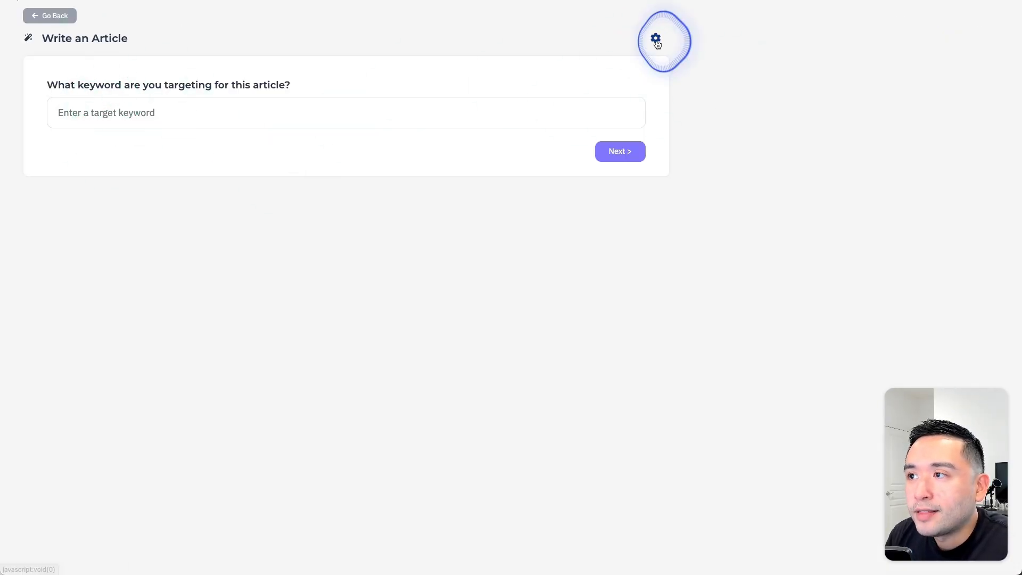
click(656, 40)
click(655, 40)
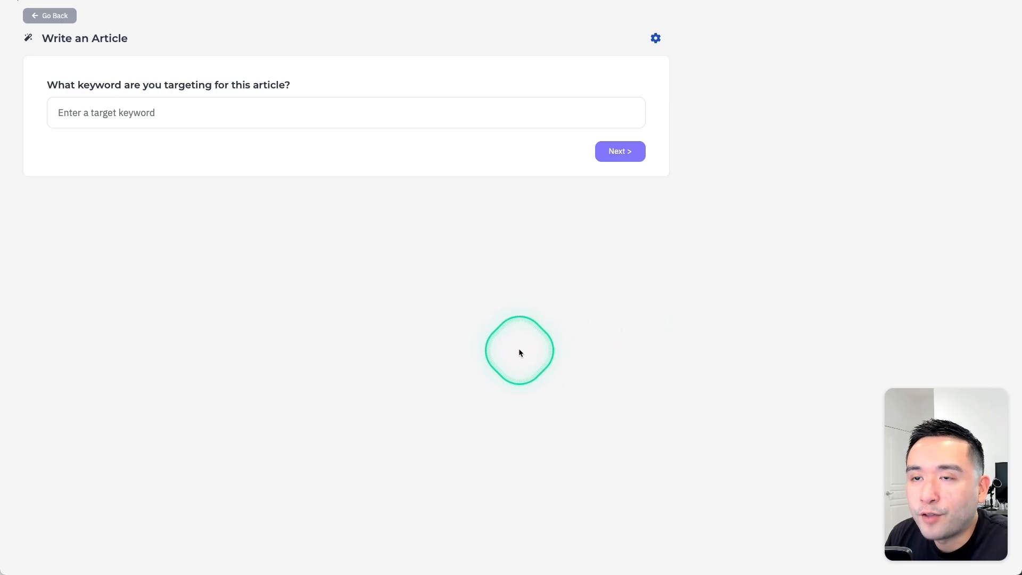
Step: Leave the article-writing form and open the content calendar
click(55, 16)
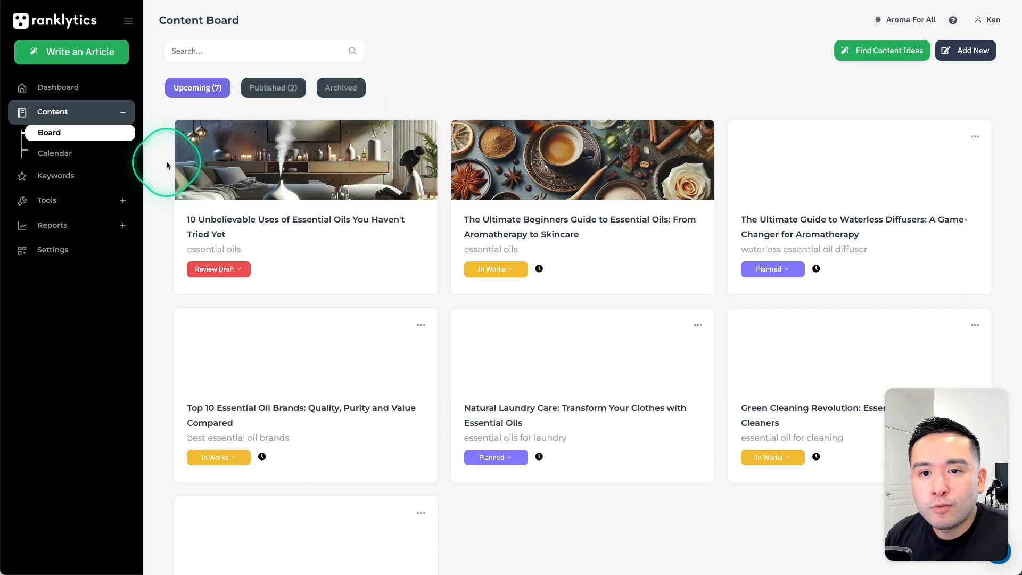
click(79, 159)
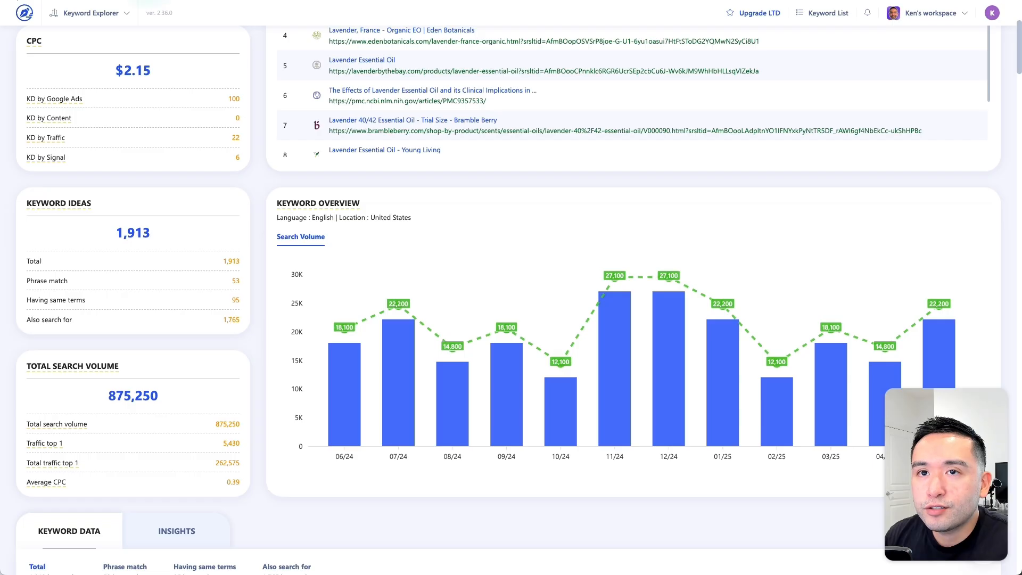
Step: Switch to the Keyword Explorer and review the search overview, Insights and keyword data for lavender essential oils
scroll(152, 79, up, 5)
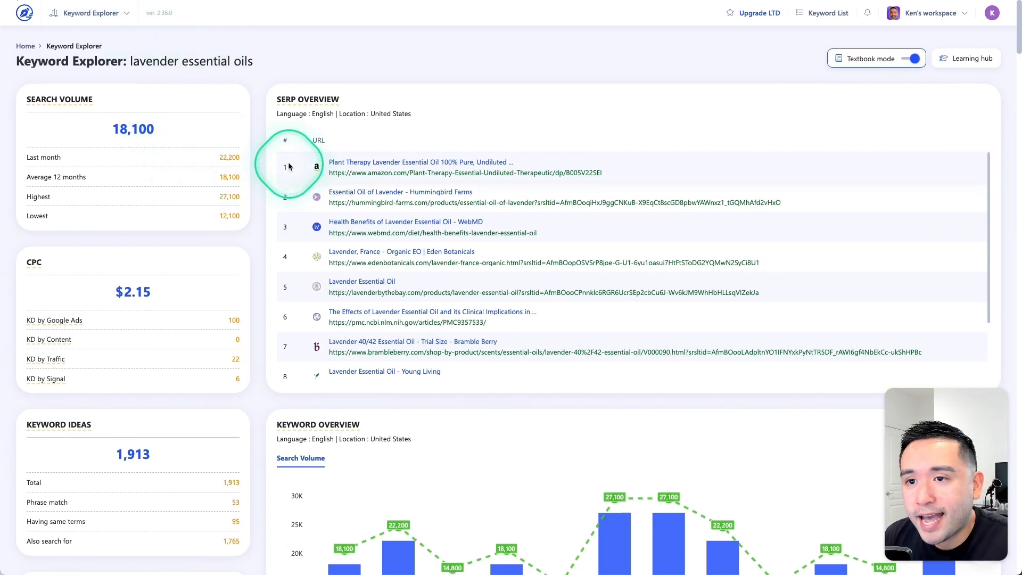
scroll(148, 347, down, 6)
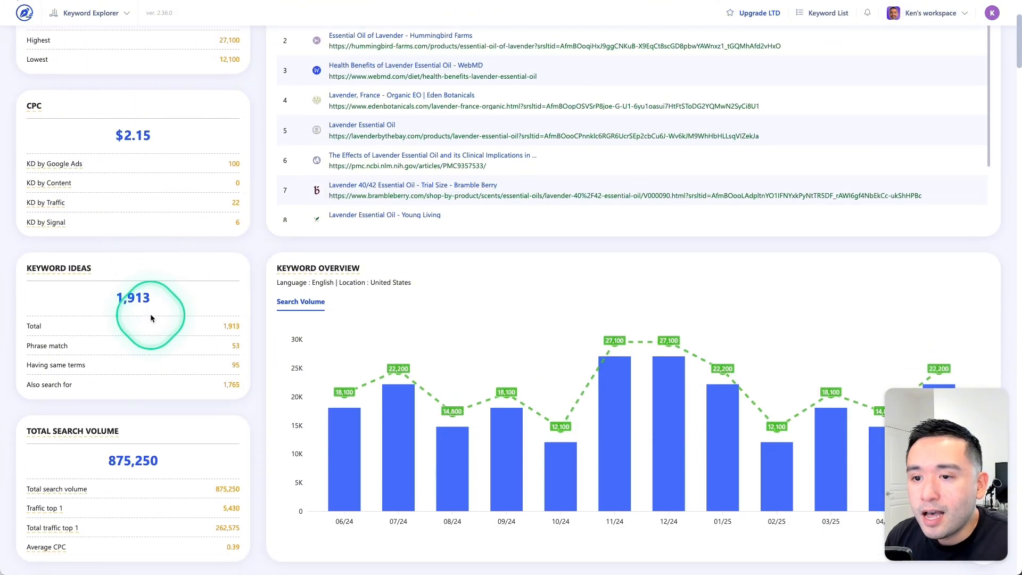
scroll(152, 318, down, 1)
click(176, 377)
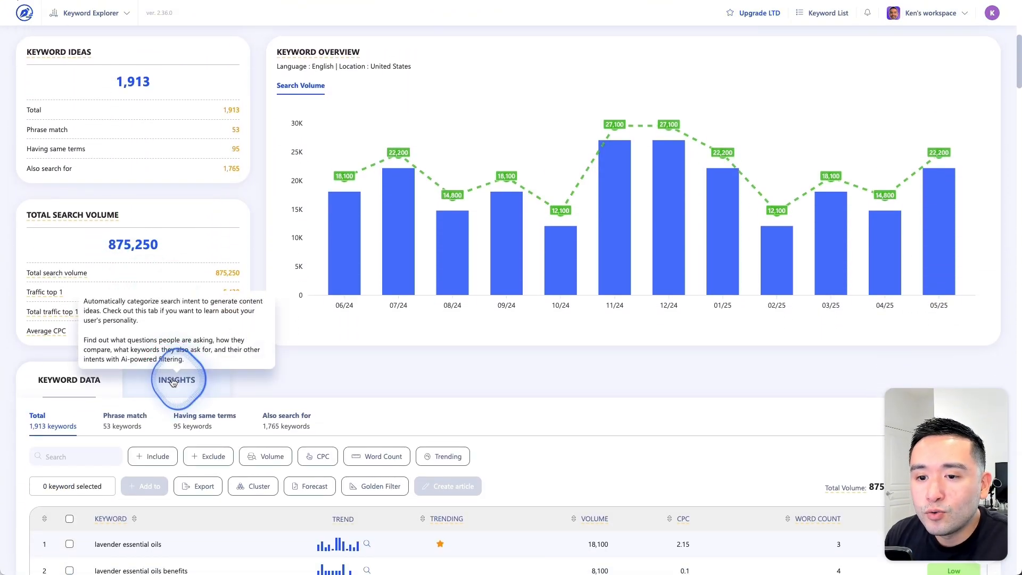
scroll(91, 393, down, 5)
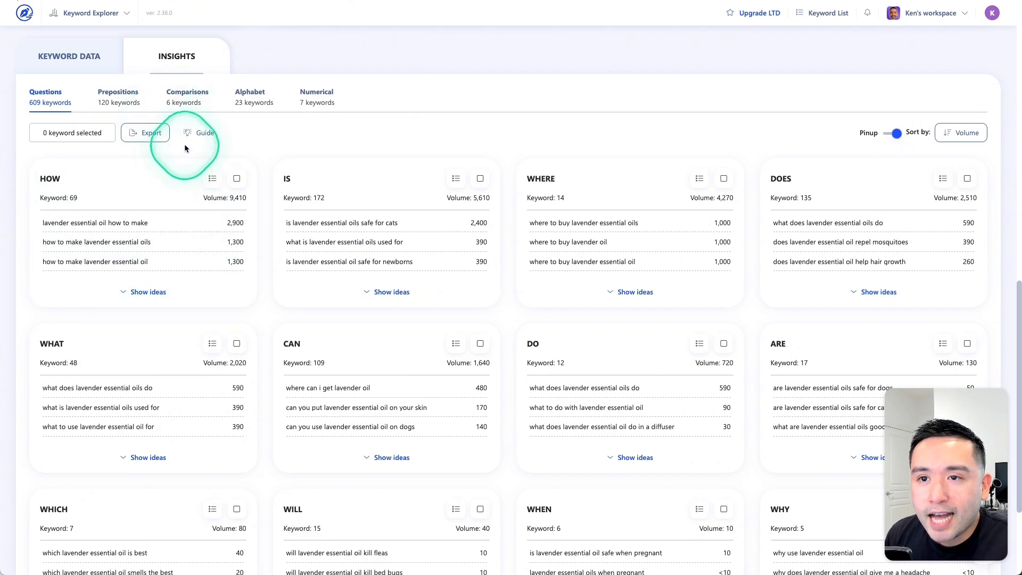
click(74, 69)
scroll(270, 149, up, 10)
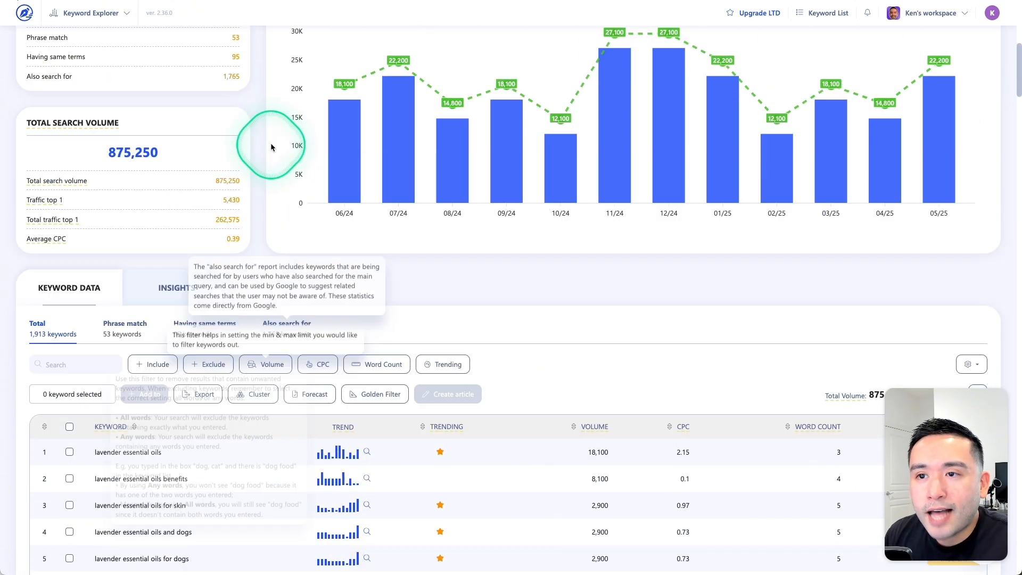
scroll(271, 165, up, 2)
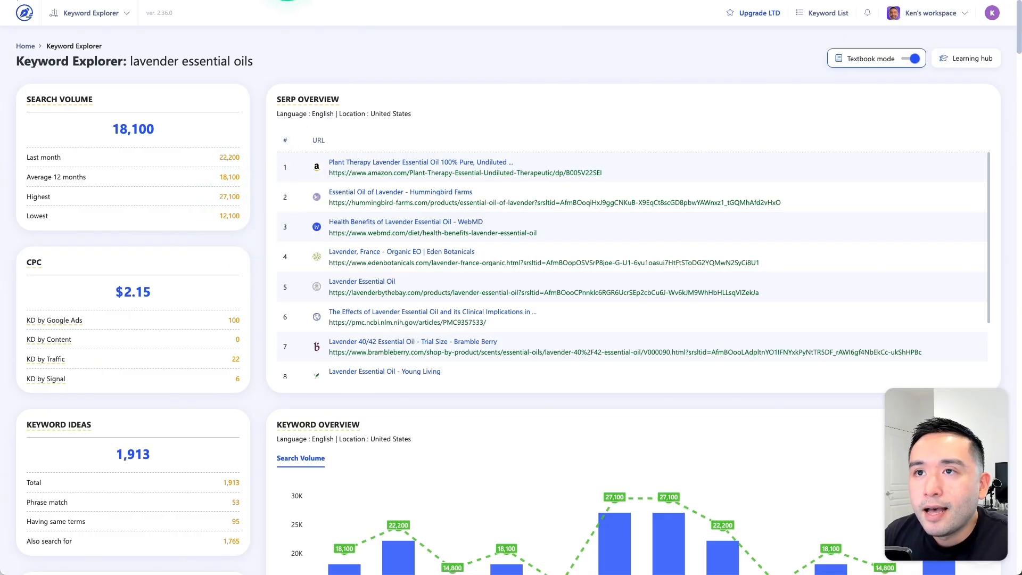
Step: Switch back to Ranklytics, open the Ranked Keywords report and check its sort options
click(334, 0)
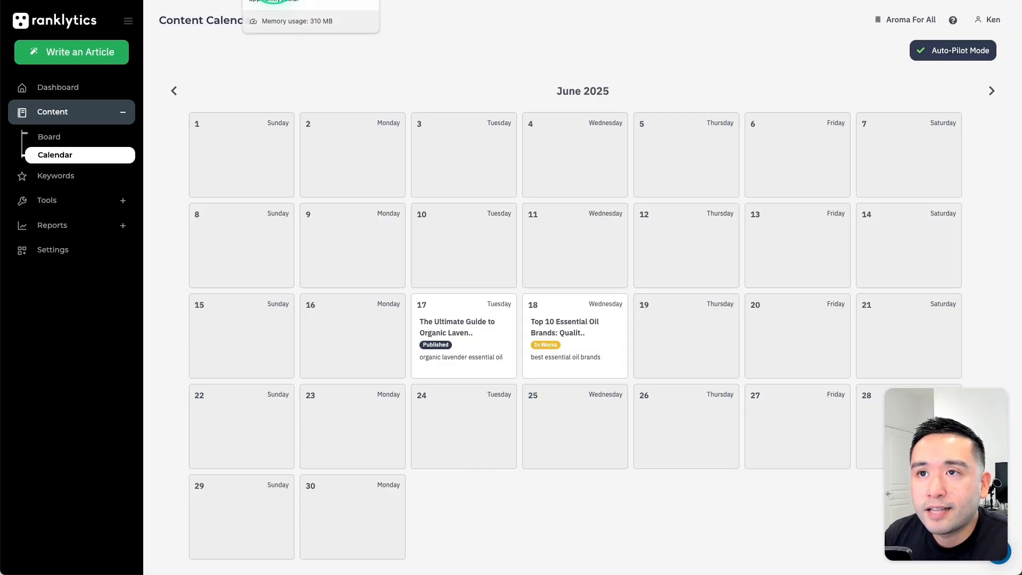
click(57, 226)
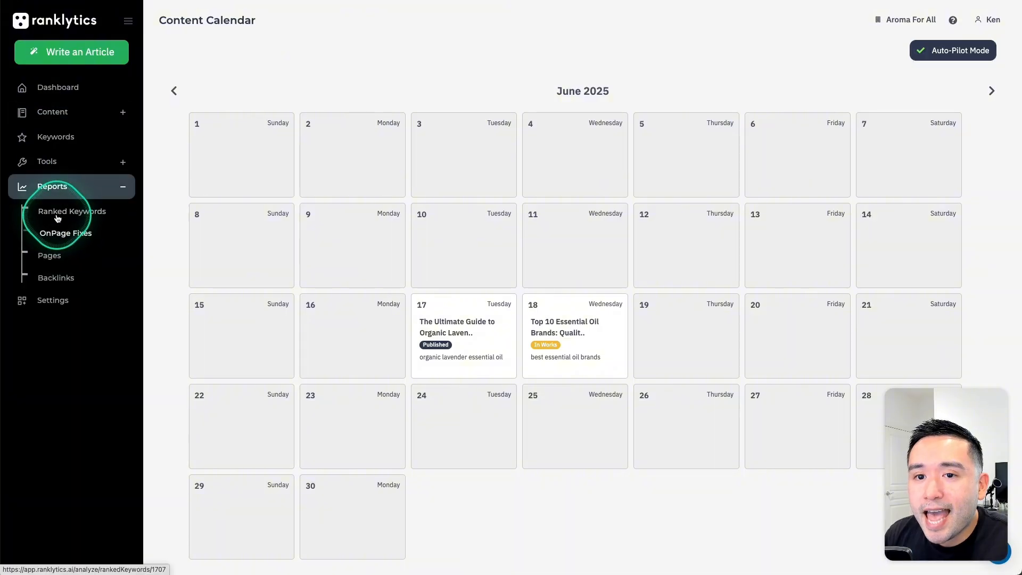
click(74, 213)
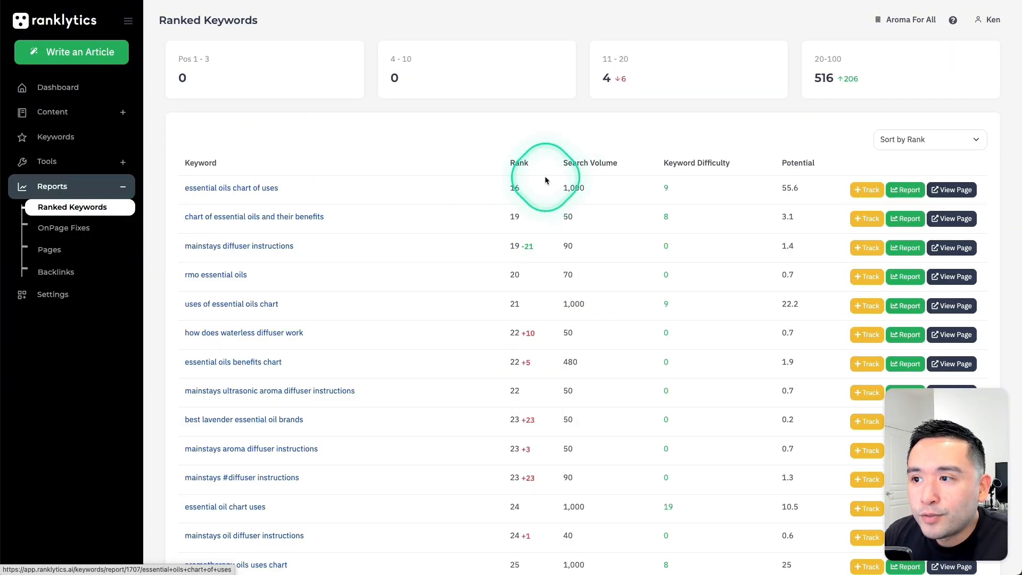
click(883, 141)
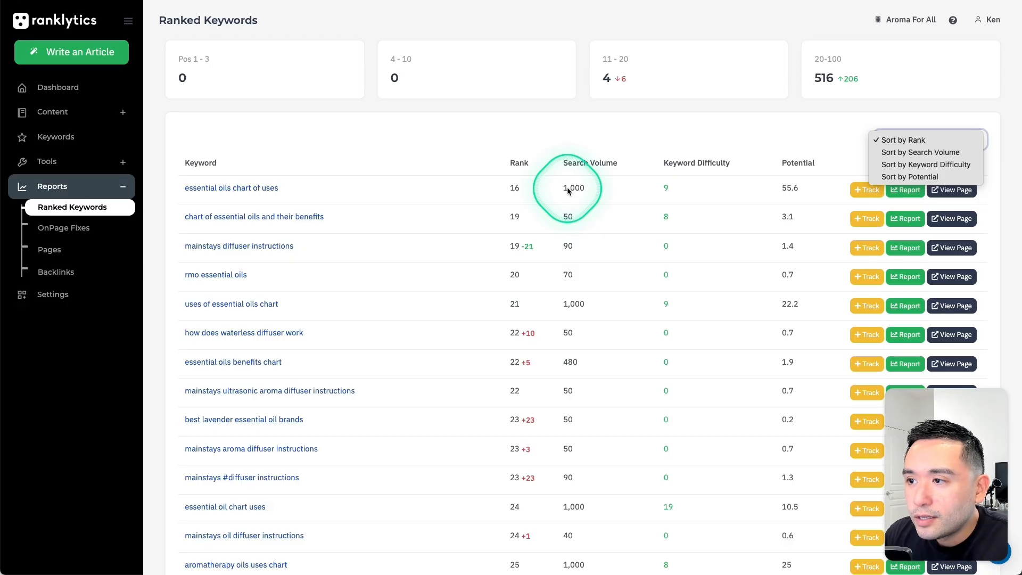
click(368, 149)
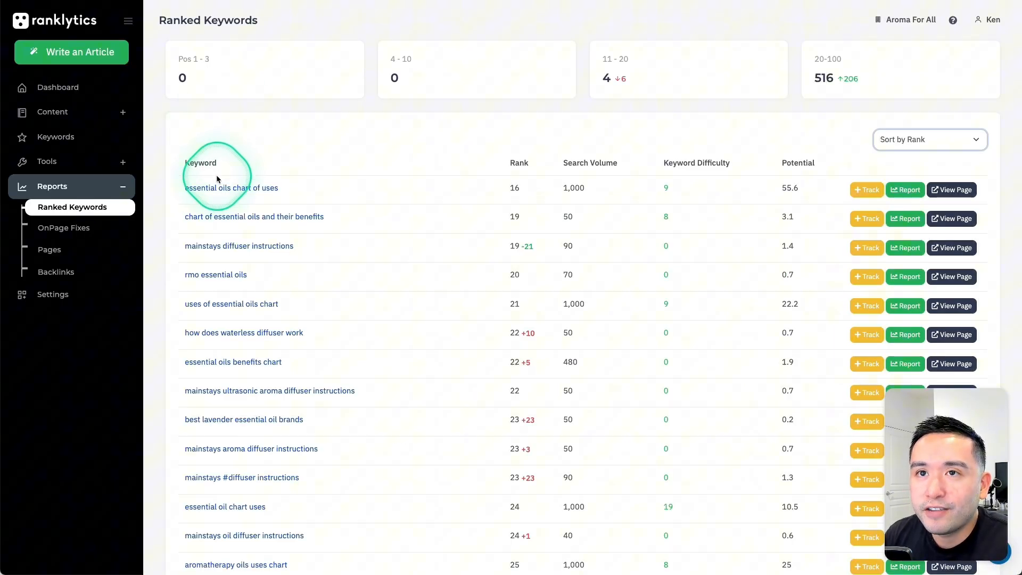
Step: Open the dashboard to view its quick actions, and return to the content calendar
super+click(75, 94)
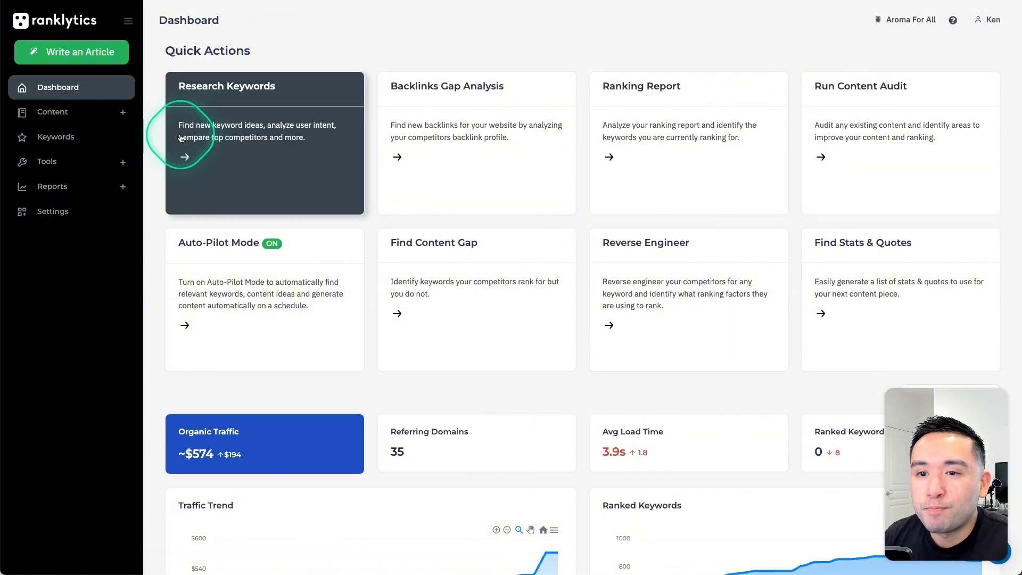
click(52, 112)
click(64, 161)
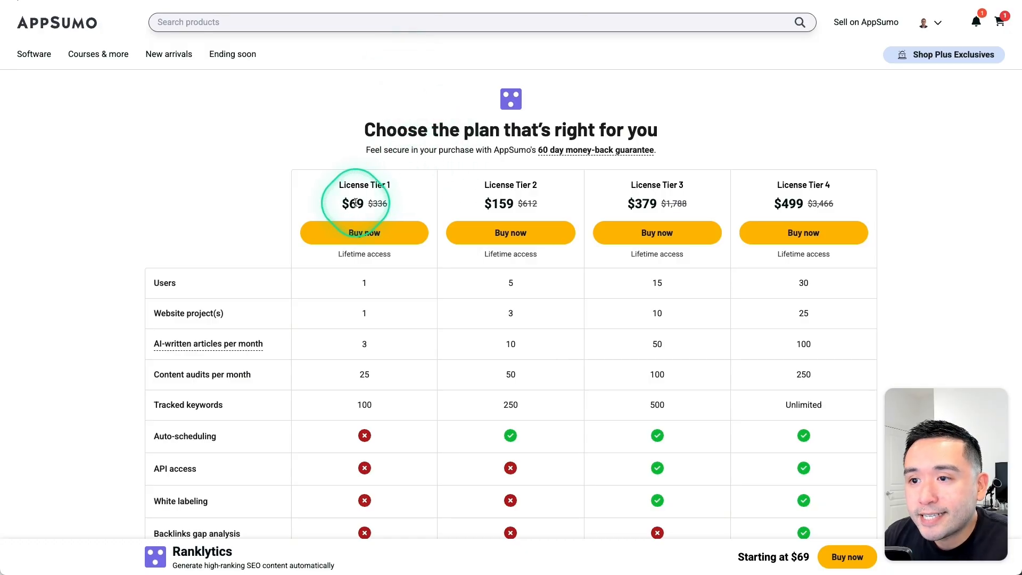
Step: Compare the AppSumo license tiers, checking the License Tier 1 price, License Tier 3 and the White labeling row
drag(365, 205, 341, 206)
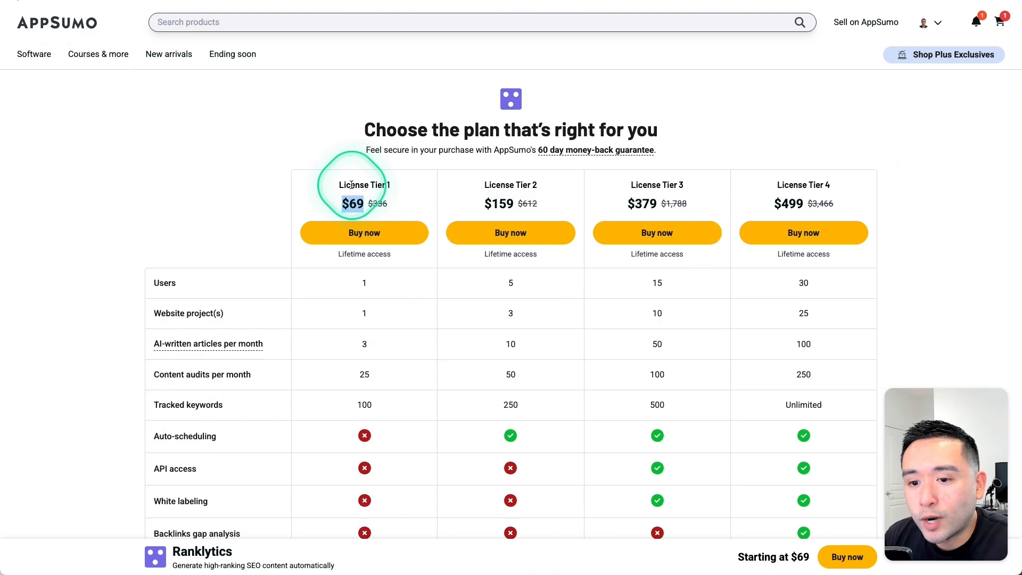
scroll(354, 178, down, 2)
scroll(354, 179, down, 4)
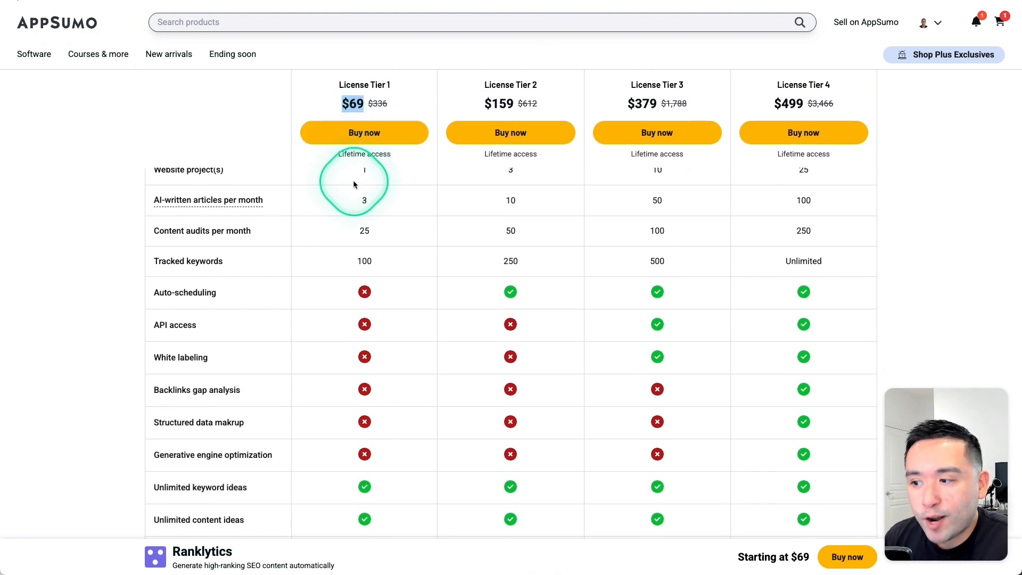
drag(687, 85, 642, 86)
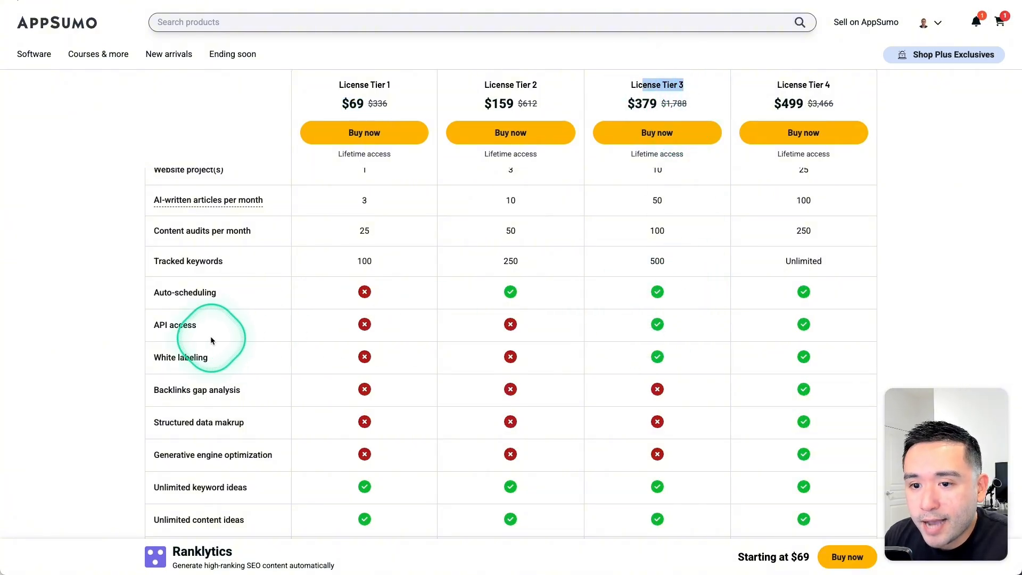
mouse_move(161, 357)
mouse_down()
mouse_move(214, 361)
mouse_move(146, 360)
mouse_up()
click(235, 356)
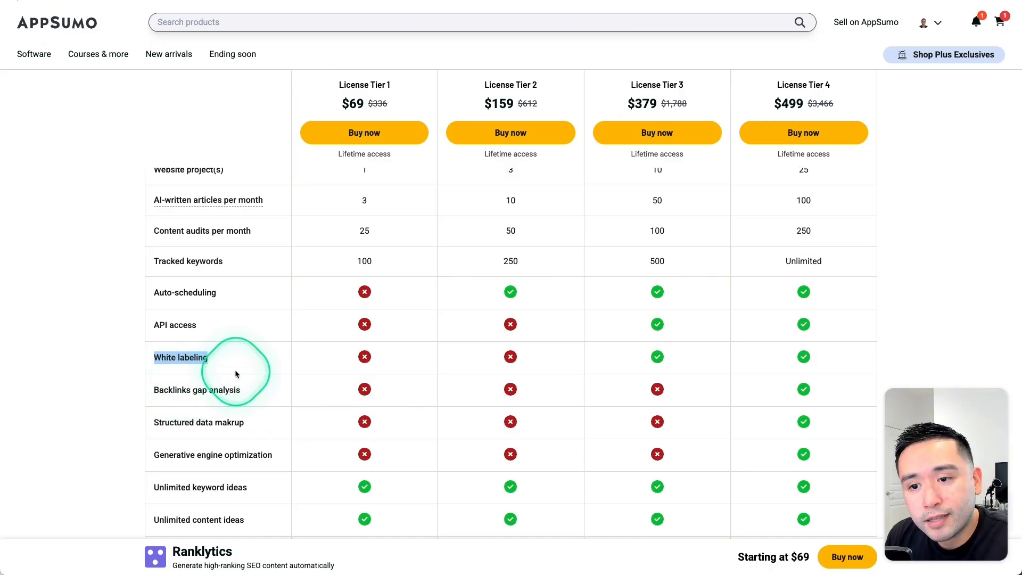
Step: Review License Tier 4's coverage of Backlinks gap analysis, Structured data makrup and Generative engine optimization
drag(846, 85, 799, 85)
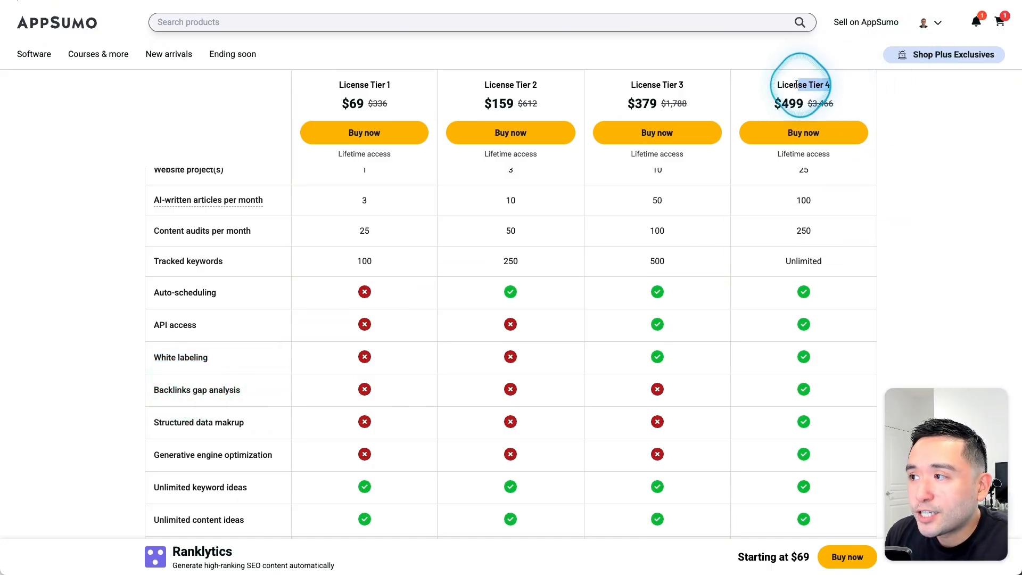
drag(159, 390, 239, 392)
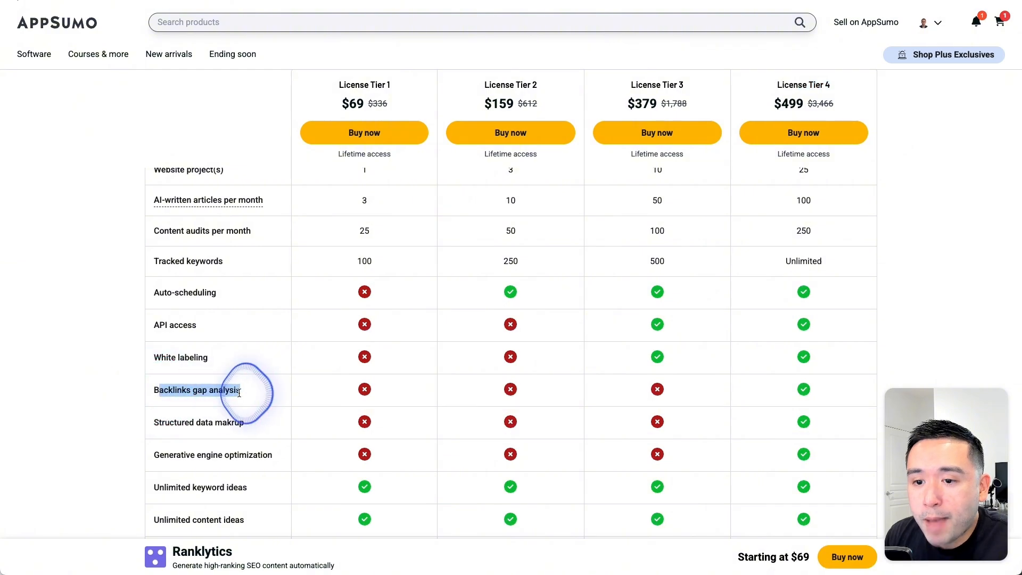
drag(151, 422, 247, 430)
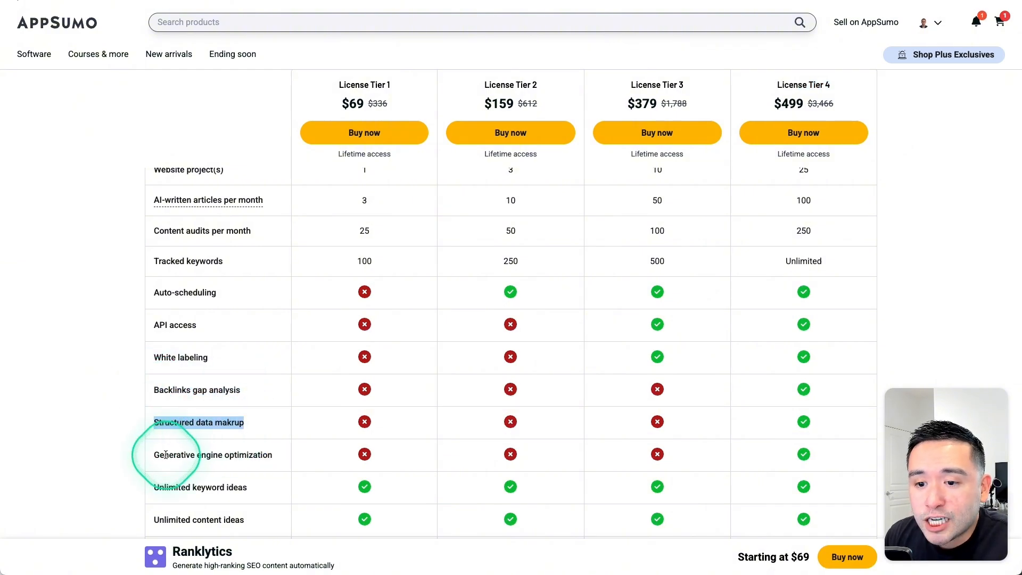
drag(164, 455, 245, 389)
drag(152, 389, 288, 457)
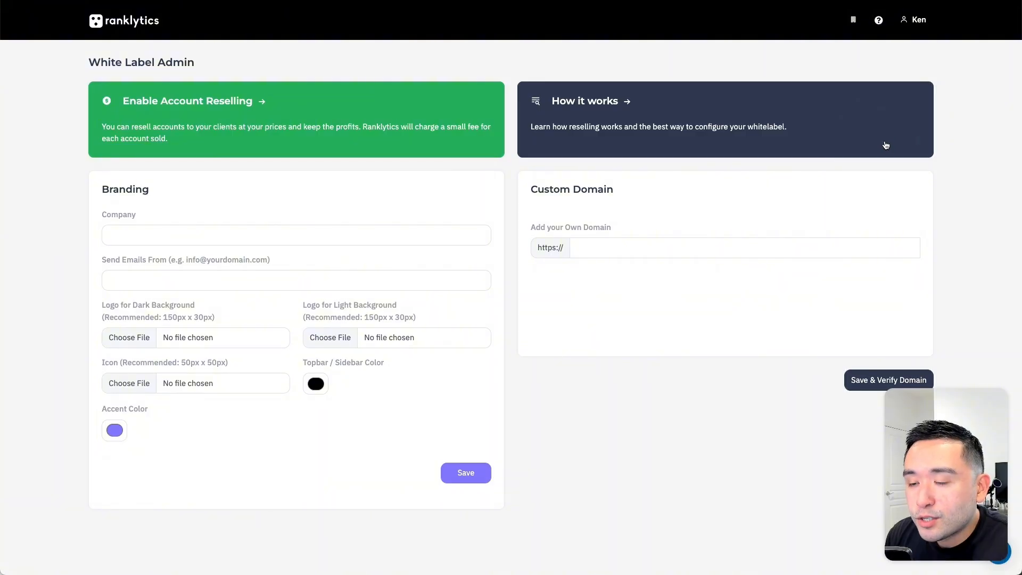
Step: From Ranklytics' White Label Admin page, open Enable Account Reselling and review its setup steps
drag(84, 53, 196, 59)
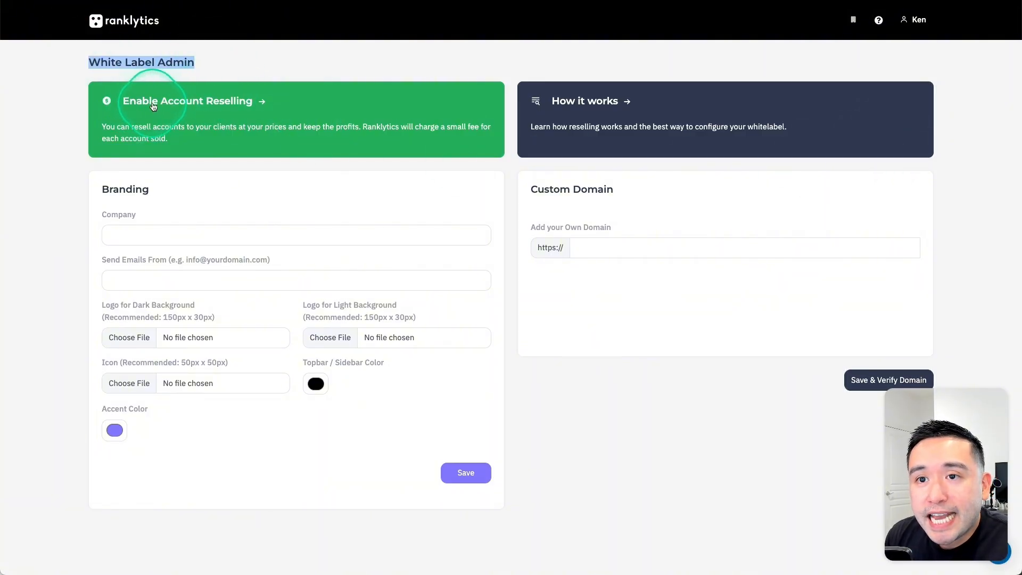
click(242, 104)
drag(105, 174, 216, 222)
click(216, 222)
drag(328, 215, 257, 224)
click(260, 224)
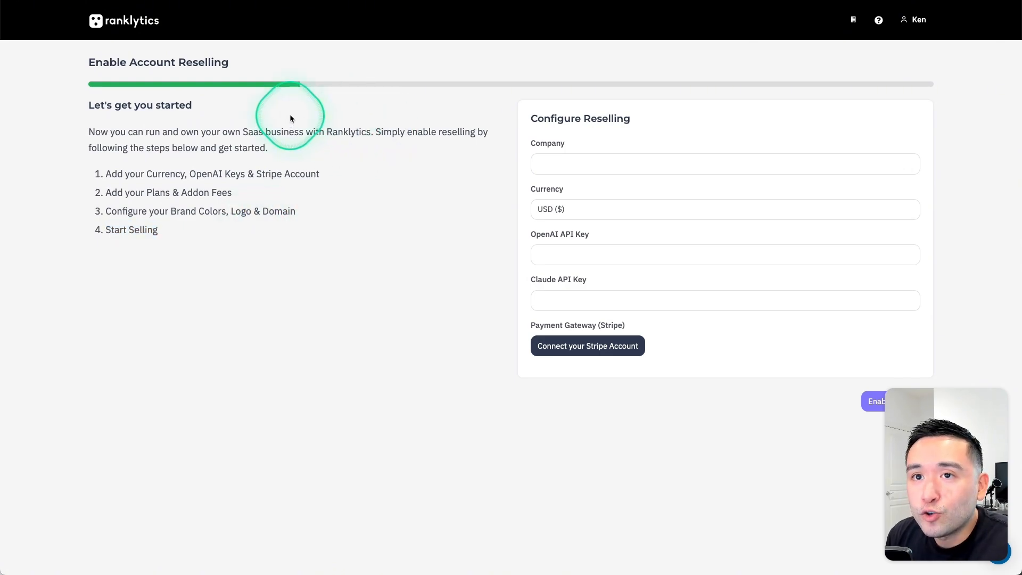
click(12, 0)
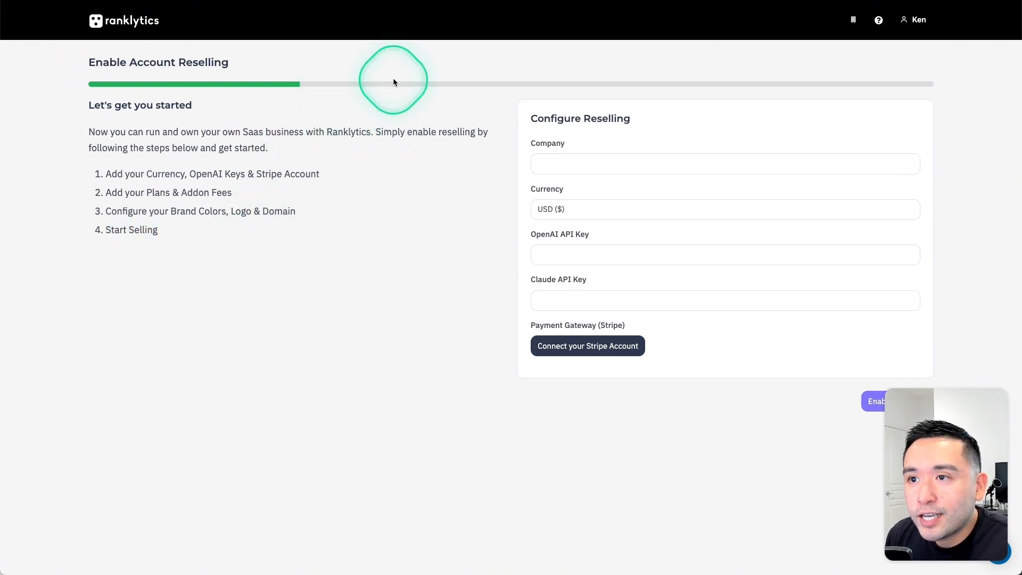